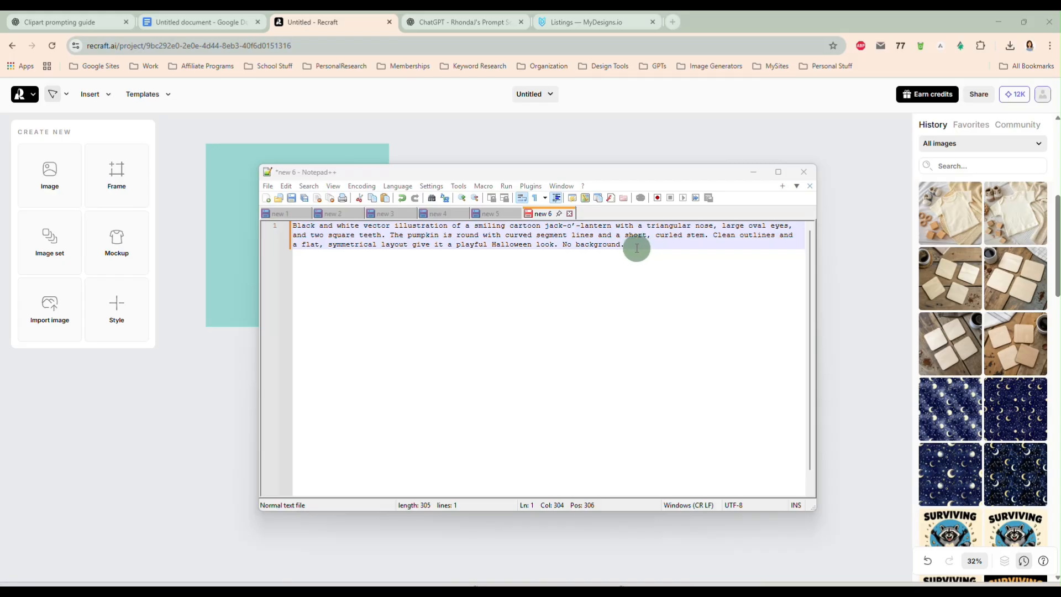
Step: Copy the complete smiling jack-o'-lantern prompt from Notepad++ and switch to the Prompt Scaler & Variation Generator in ChatGPT
{"action": "left_click_drag", "start_coordinate": [637, 249], "coordinate": [260, 227]}
{"action": "key", "text": "ctrl+c"}
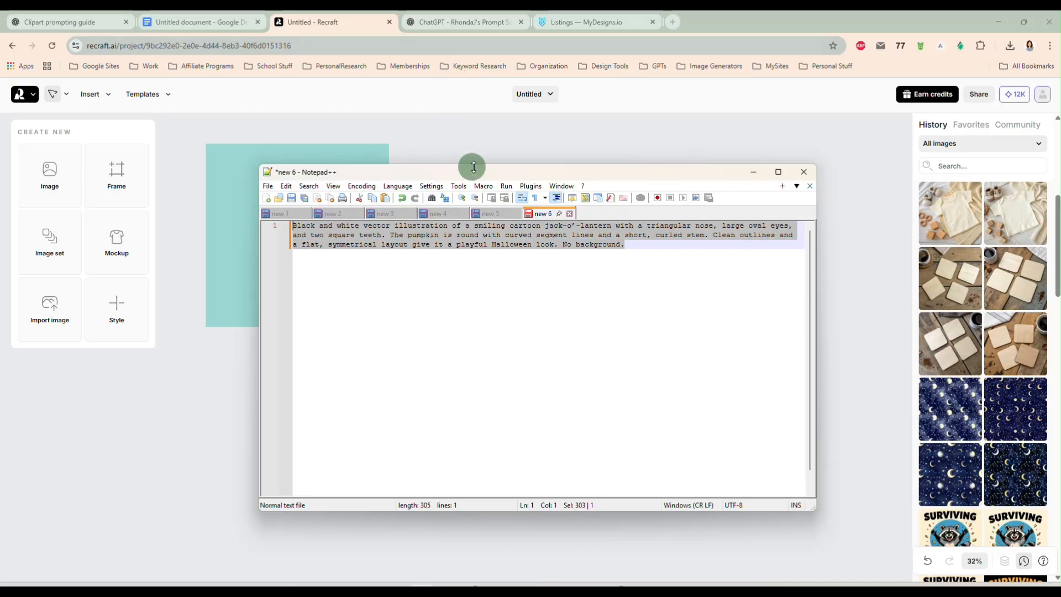
{"action": "left_click", "coordinate": [469, 24]}
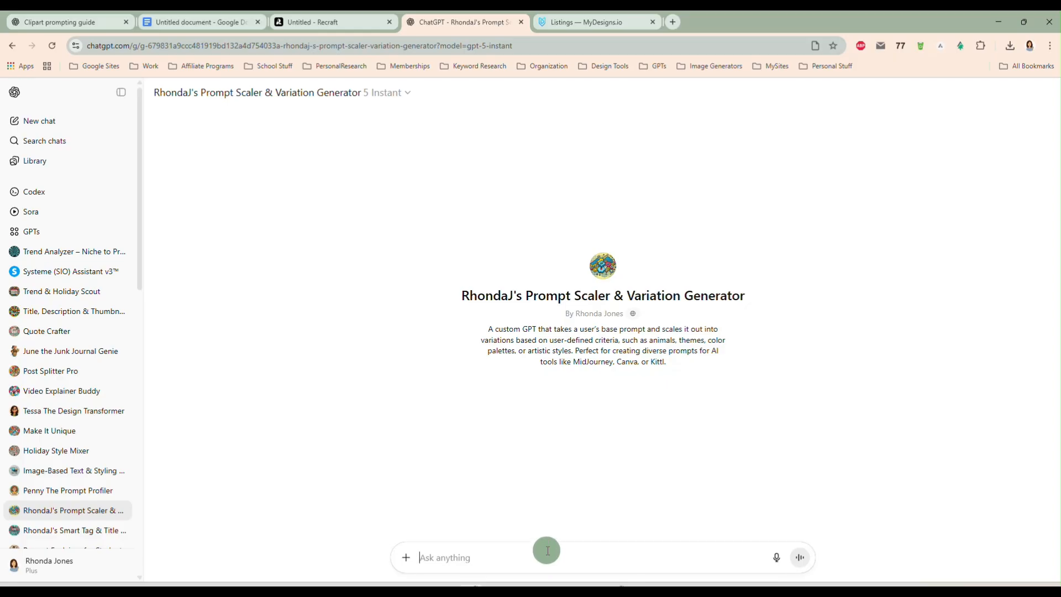
Step: Ask the GPT to scale the copied prompt for different expressions on the jack-o'-lantern's face, keeping the rest the same
{"action": "type", "text": "sca"}
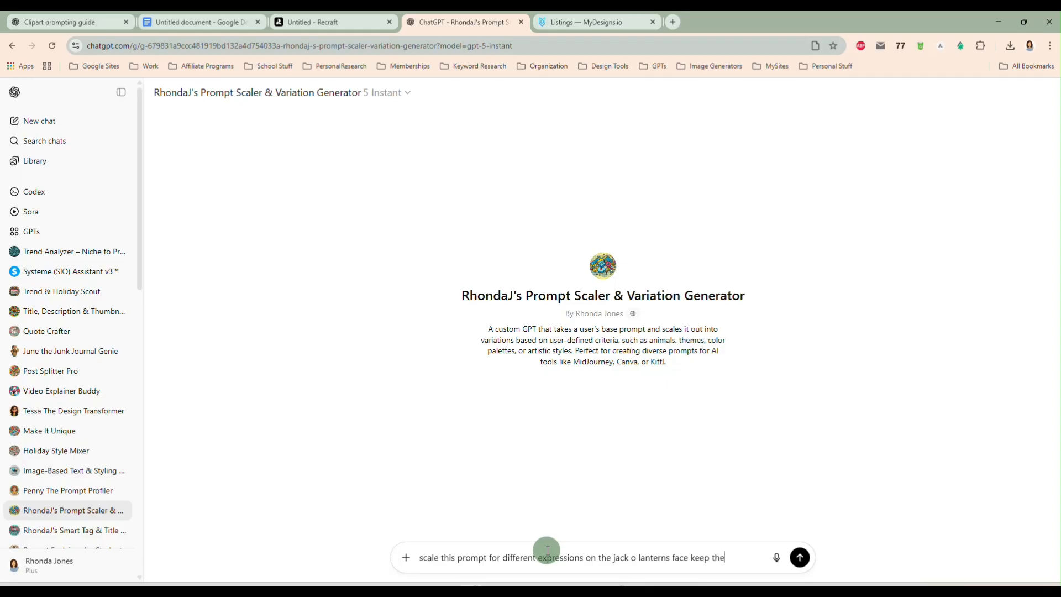
{"action": "type", "text": "ame -"}
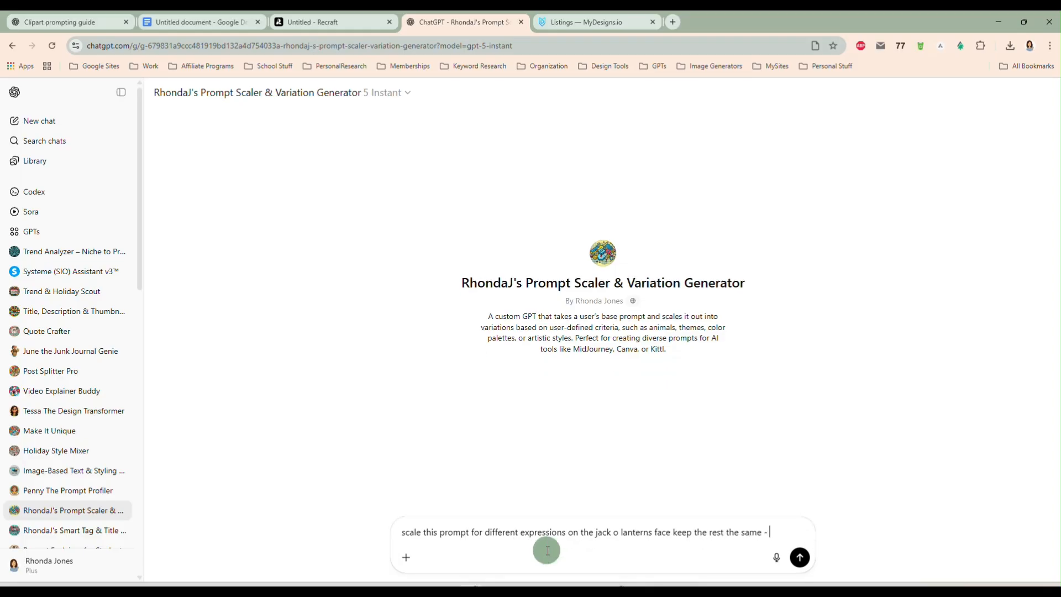
{"action": "key", "text": "ctrl+v"}
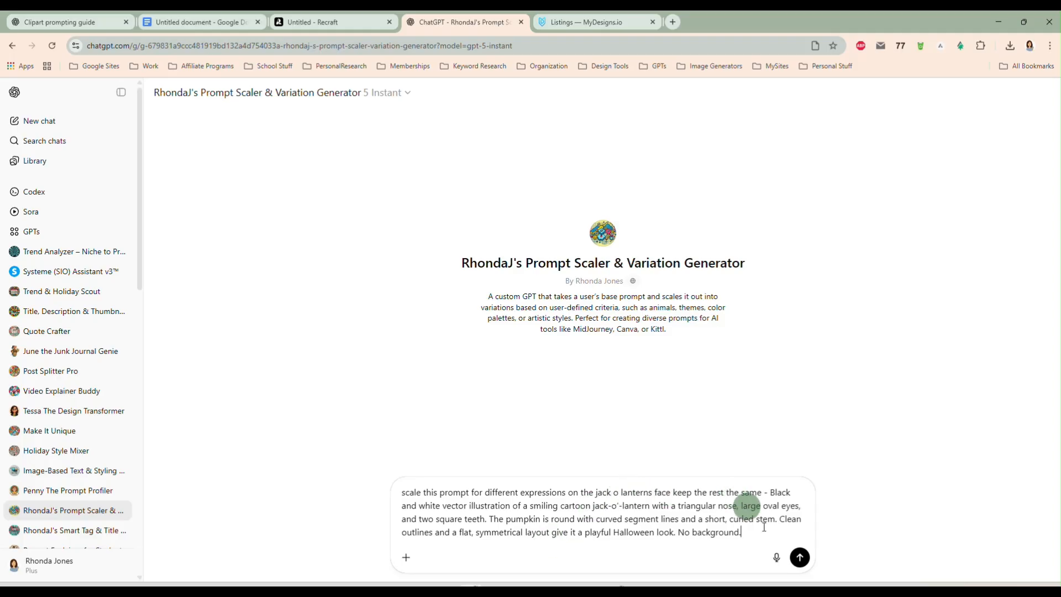
{"action": "left_click", "coordinate": [799, 557]}
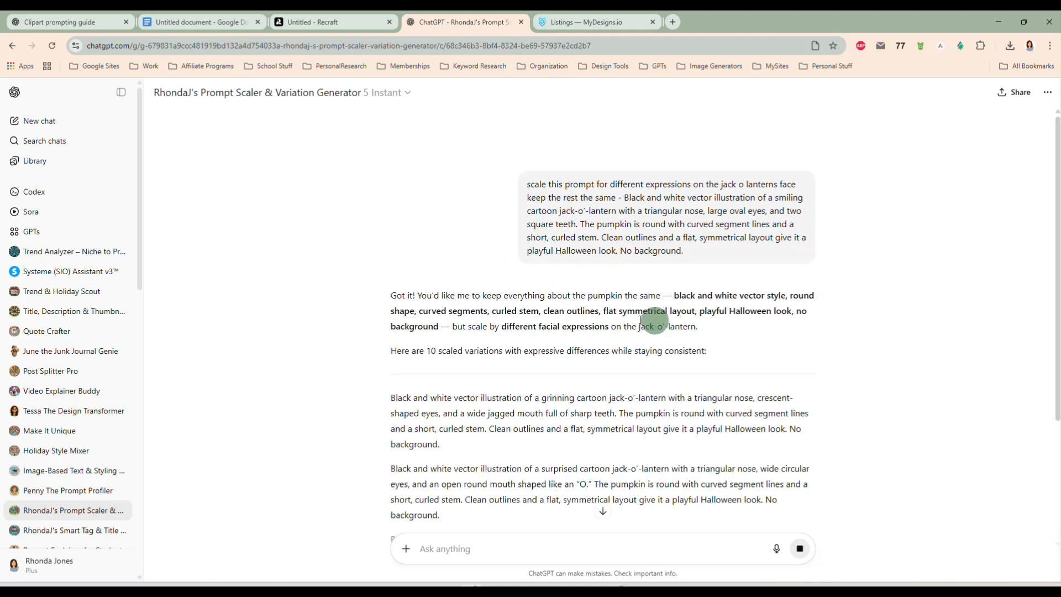
Step: Copy the grinning jack-o'-lantern variation from the ChatGPT reply and switch to the Recraft project
{"action": "scroll", "coordinate": [391, 276], "scroll_direction": "down", "scroll_amount": 3}
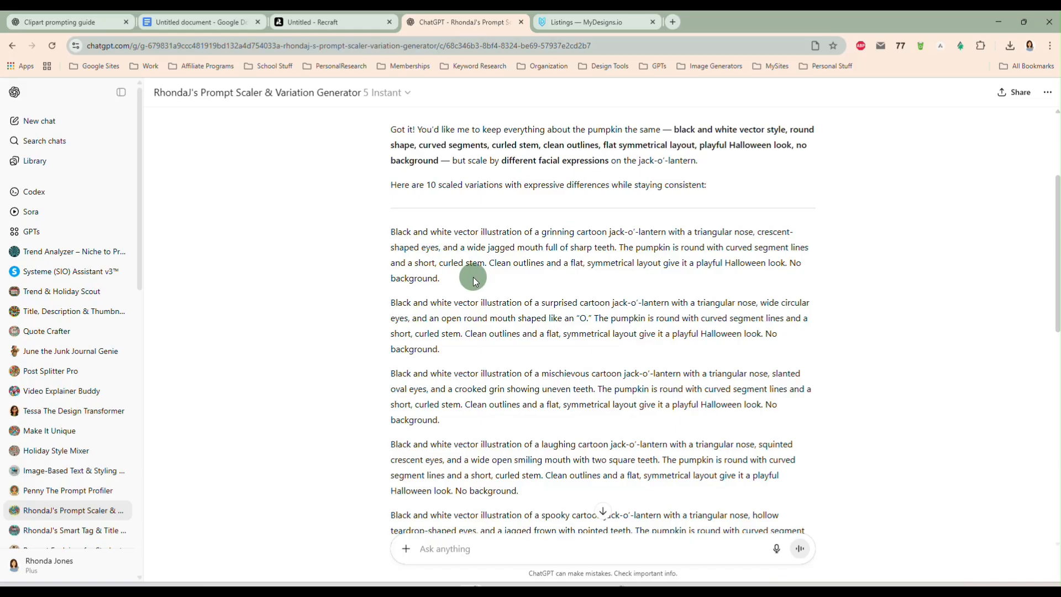
{"action": "scroll", "coordinate": [474, 277], "scroll_direction": "up", "scroll_amount": 1}
{"action": "left_click_drag", "start_coordinate": [446, 333], "coordinate": [393, 287]}
{"action": "key", "text": "ctrl+c"}
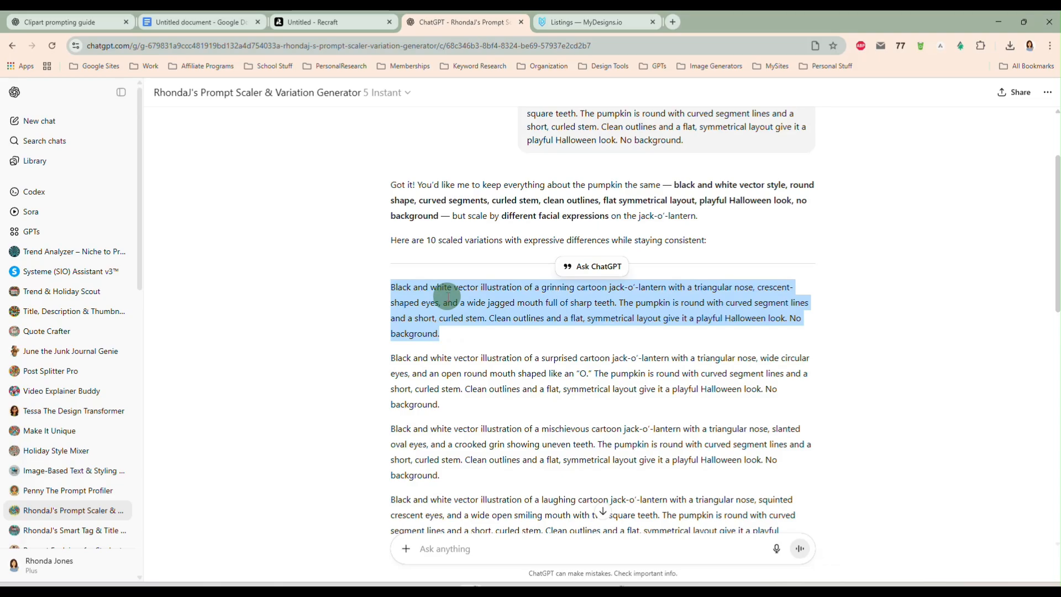
{"action": "left_click", "coordinate": [353, 22]}
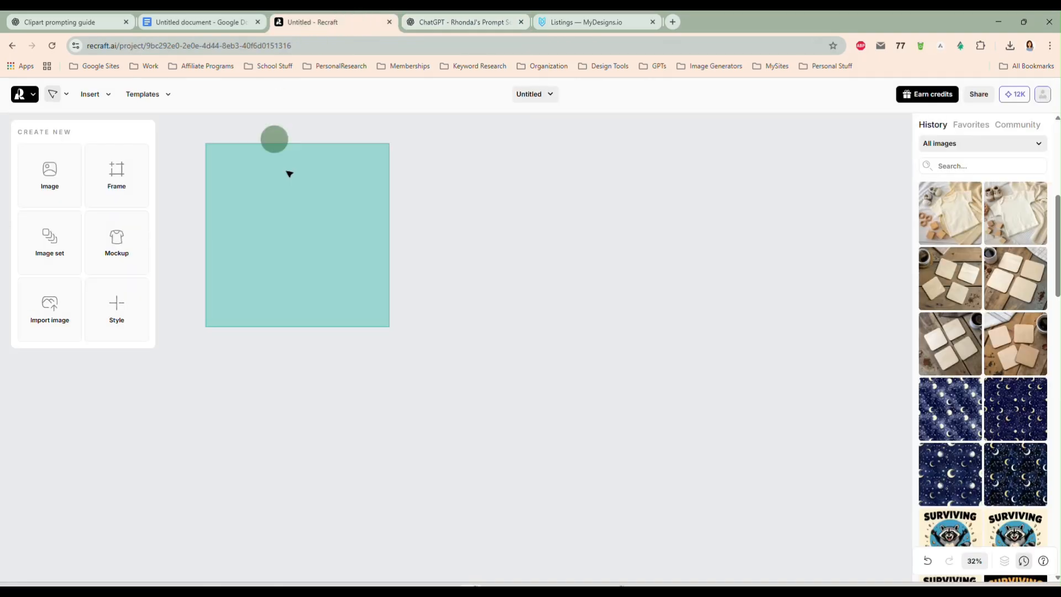
Step: Duplicate the blank 1024 by 1024 image frame until ten frames fill rows of four, four and two
{"action": "left_click", "coordinate": [300, 222]}
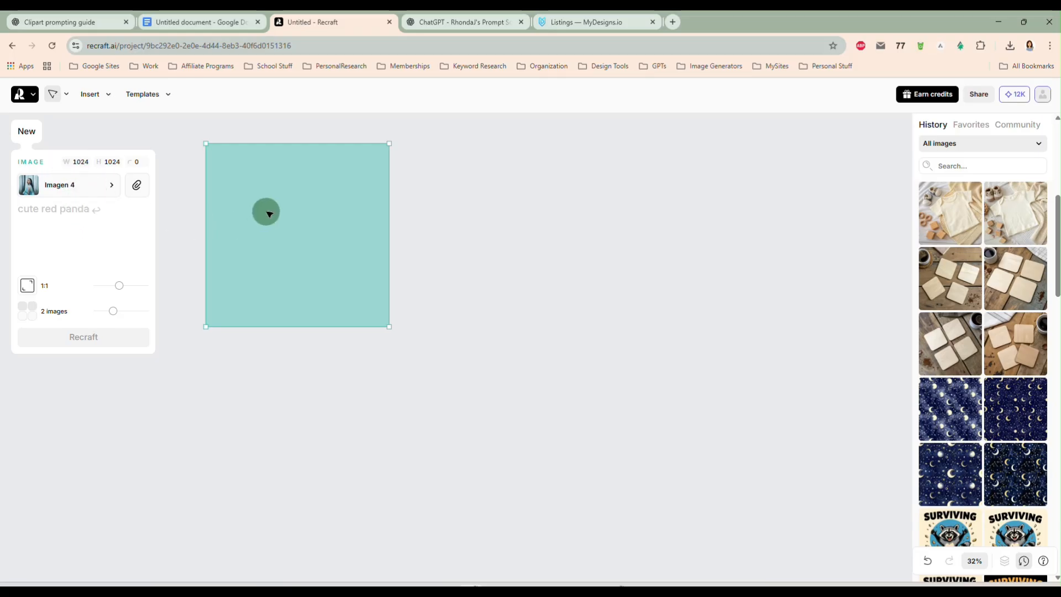
{"action": "left_click_drag", "start_coordinate": [266, 212], "coordinate": [248, 210]}
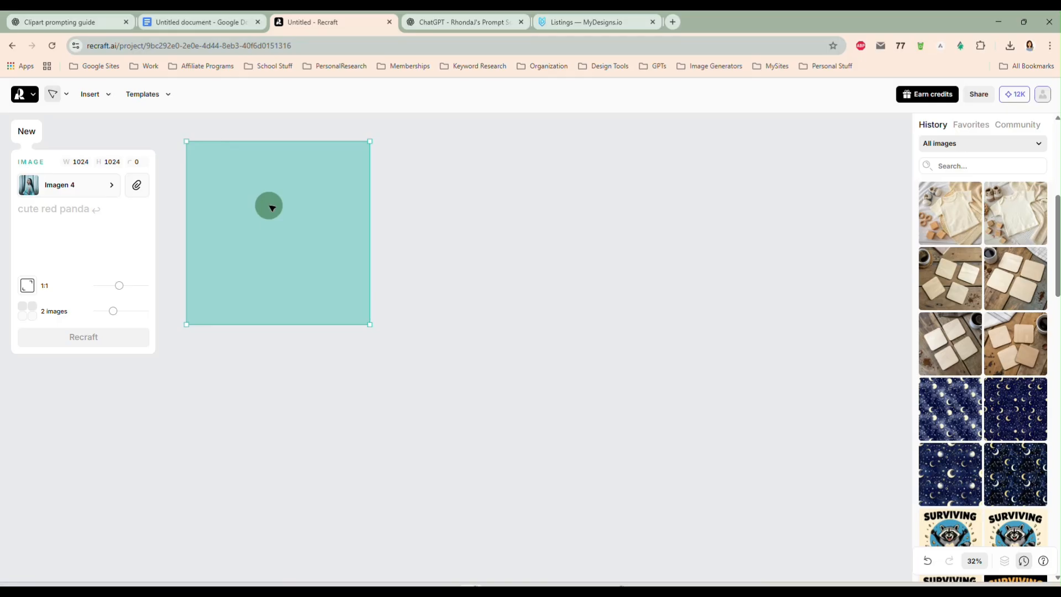
{"action": "left_click_drag", "start_coordinate": [272, 208], "coordinate": [805, 206]}
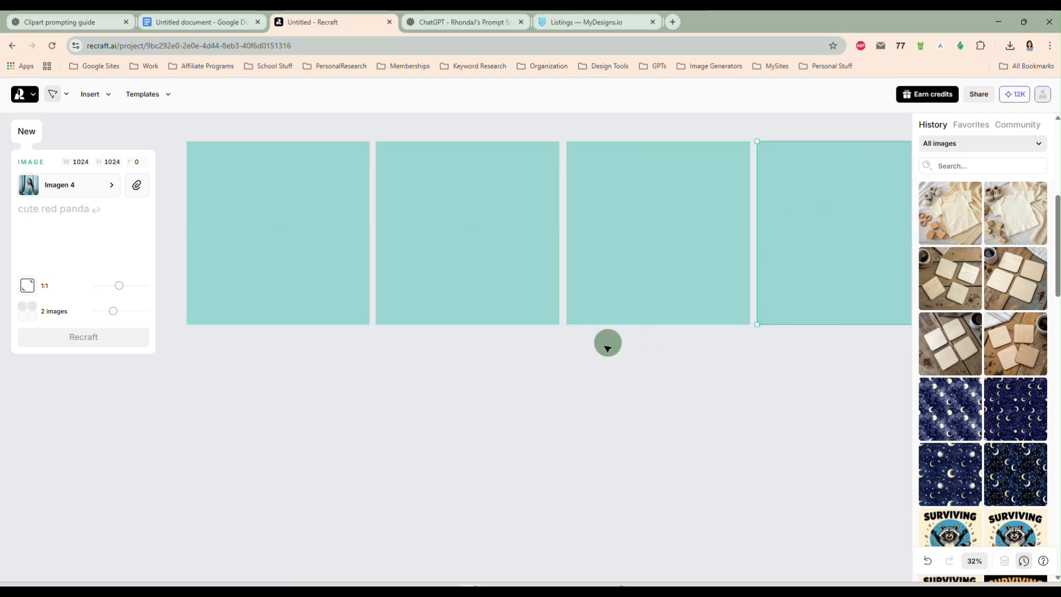
{"action": "scroll", "coordinate": [607, 346], "scroll_direction": "down", "scroll_amount": 3}
{"action": "left_click_drag", "start_coordinate": [626, 299], "coordinate": [624, 298]}
{"action": "left_click_drag", "start_coordinate": [302, 178], "coordinate": [545, 422]}
{"action": "left_click", "coordinate": [642, 316]}
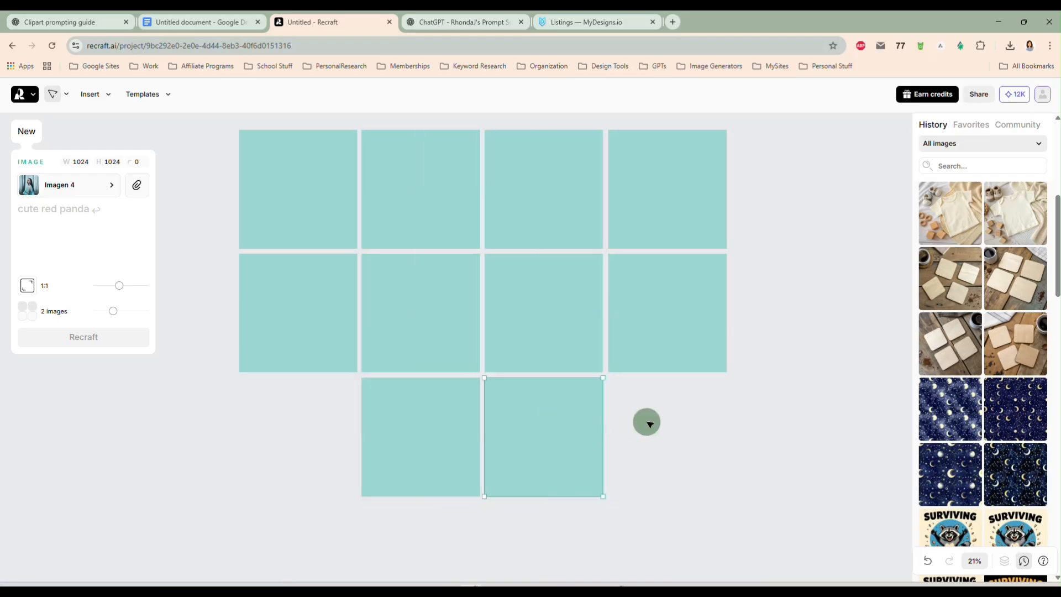
{"action": "left_click", "coordinate": [647, 421]}
Step: Generate 4 images in the first frame of the top row from the copied grinning jack-o'-lantern prompt
{"action": "left_click", "coordinate": [290, 183]}
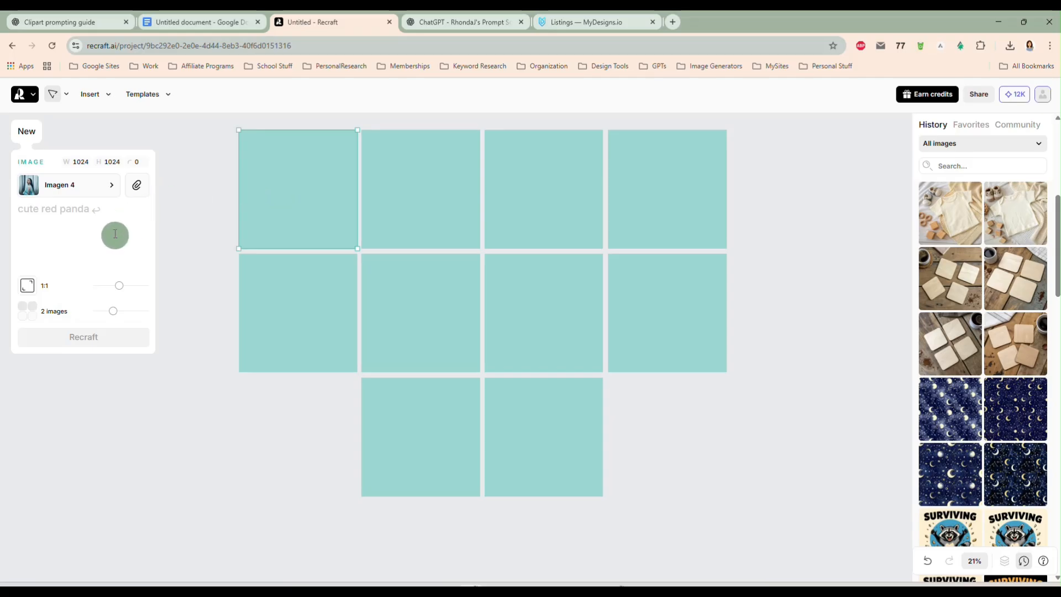
{"action": "key", "text": "ctrl+v"}
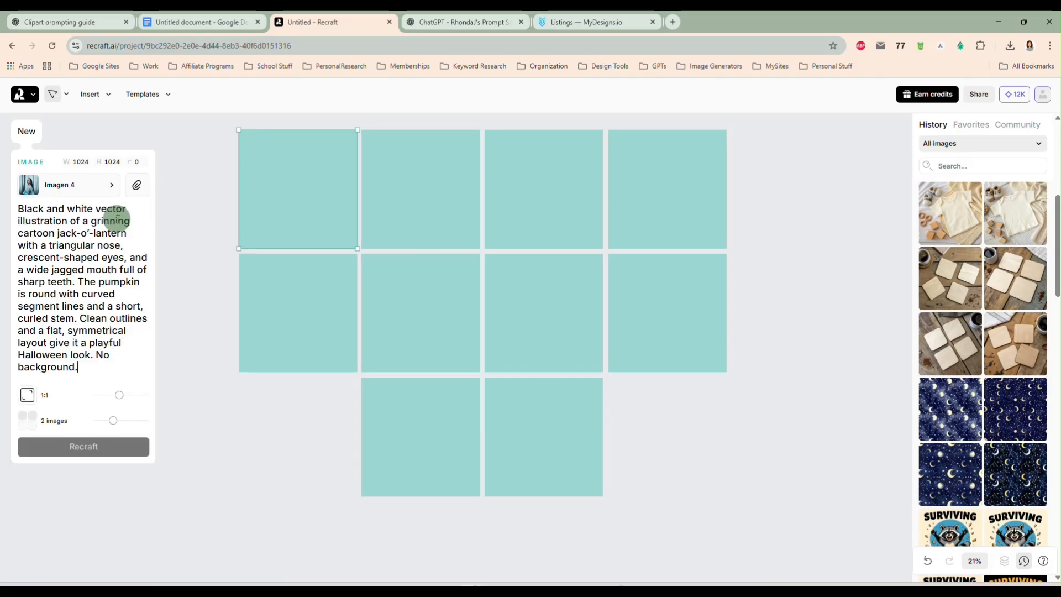
{"action": "left_click_drag", "start_coordinate": [120, 421], "coordinate": [145, 421]}
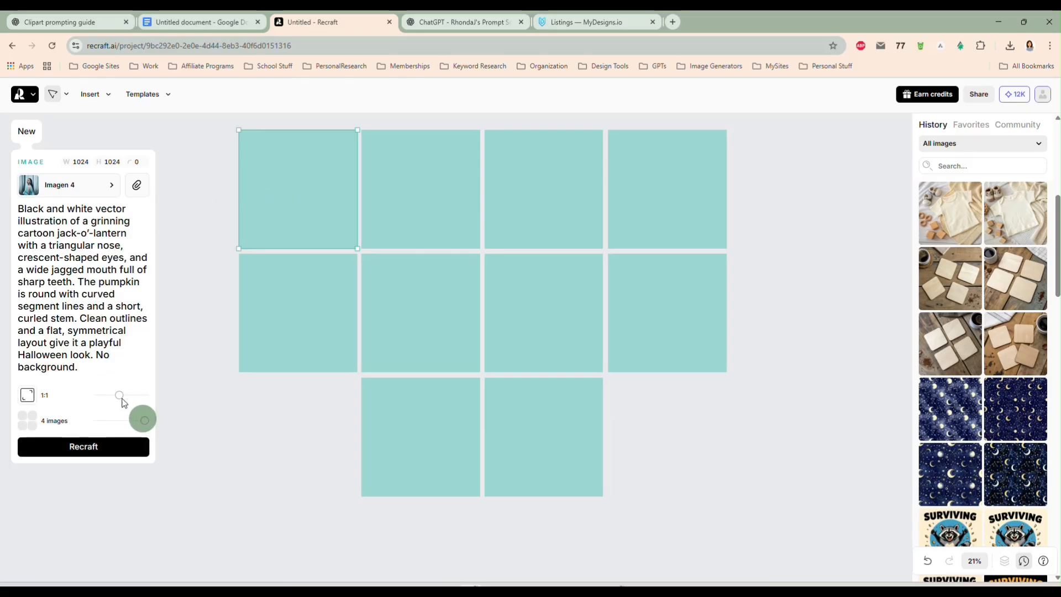
{"action": "left_click", "coordinate": [105, 448]}
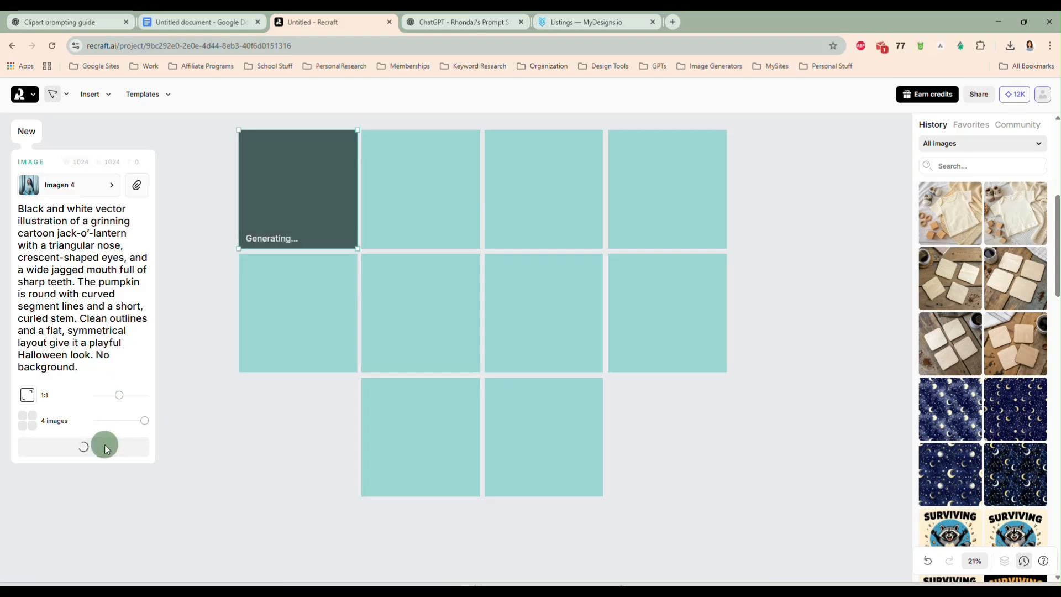
Step: Copy the surprised jack-o'-lantern prompt from ChatGPT and generate 4 images from it in Recraft's second top-row frame
{"action": "left_click", "coordinate": [460, 25]}
{"action": "left_click_drag", "start_coordinate": [442, 406], "coordinate": [392, 358]}
{"action": "key", "text": "ctrl+c"}
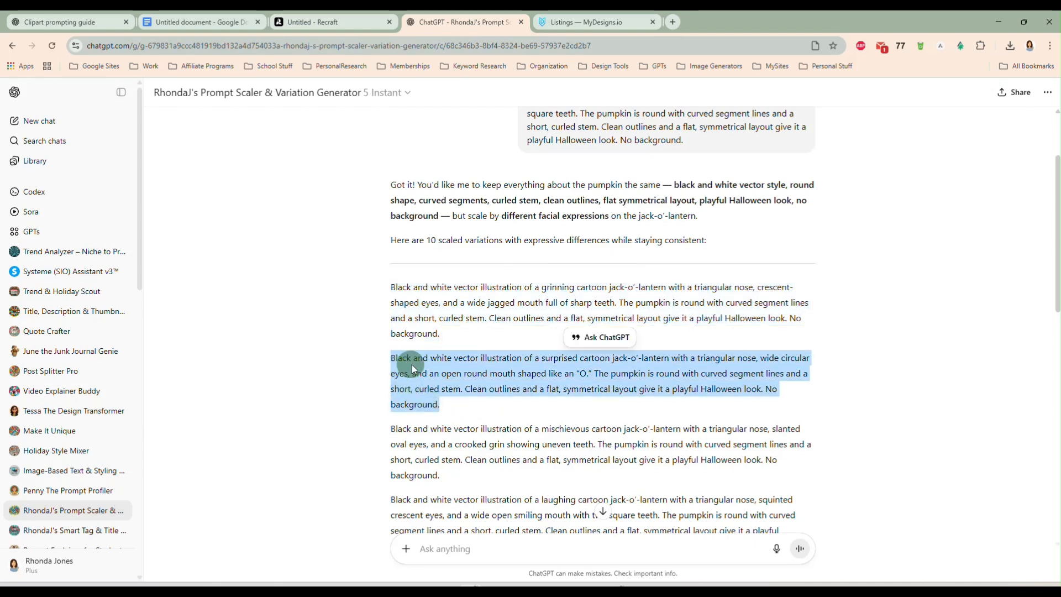
{"action": "left_click", "coordinate": [350, 31]}
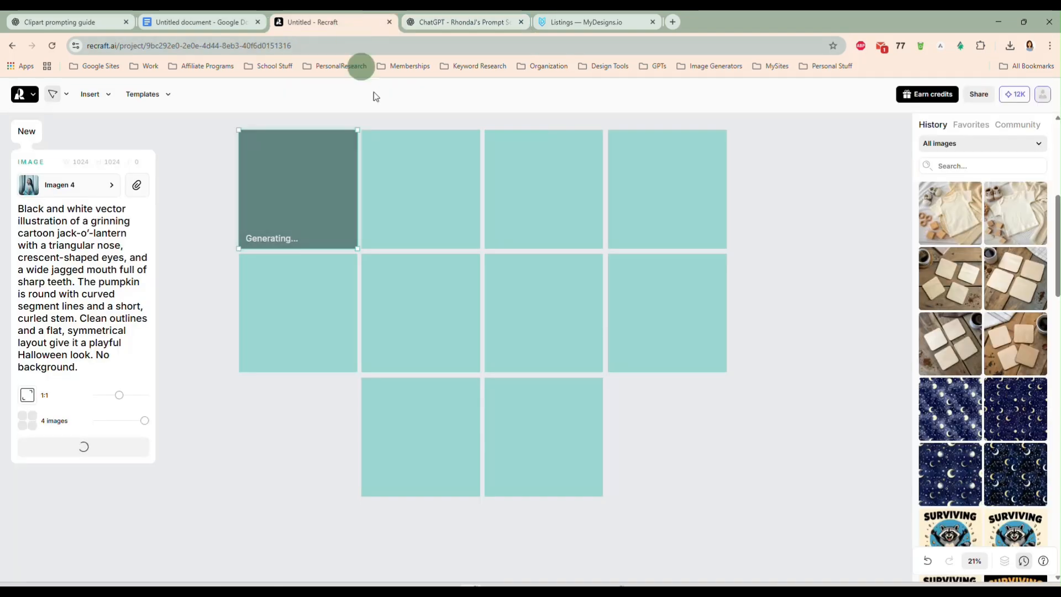
{"action": "left_click", "coordinate": [403, 166]}
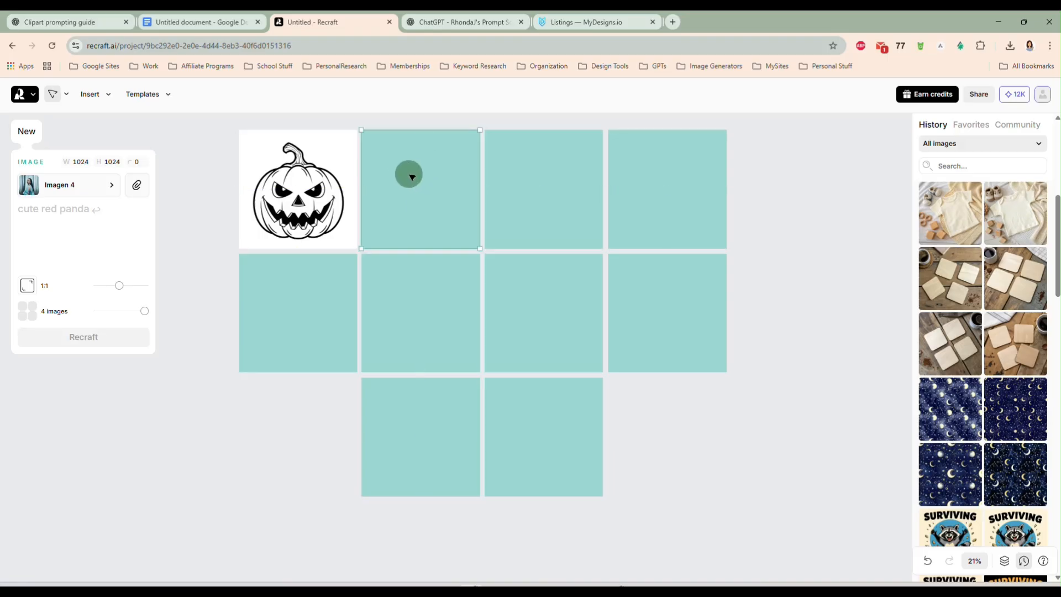
{"action": "left_click", "coordinate": [97, 221]}
{"action": "key", "text": "ctrl+v"}
{"action": "left_click", "coordinate": [107, 435]}
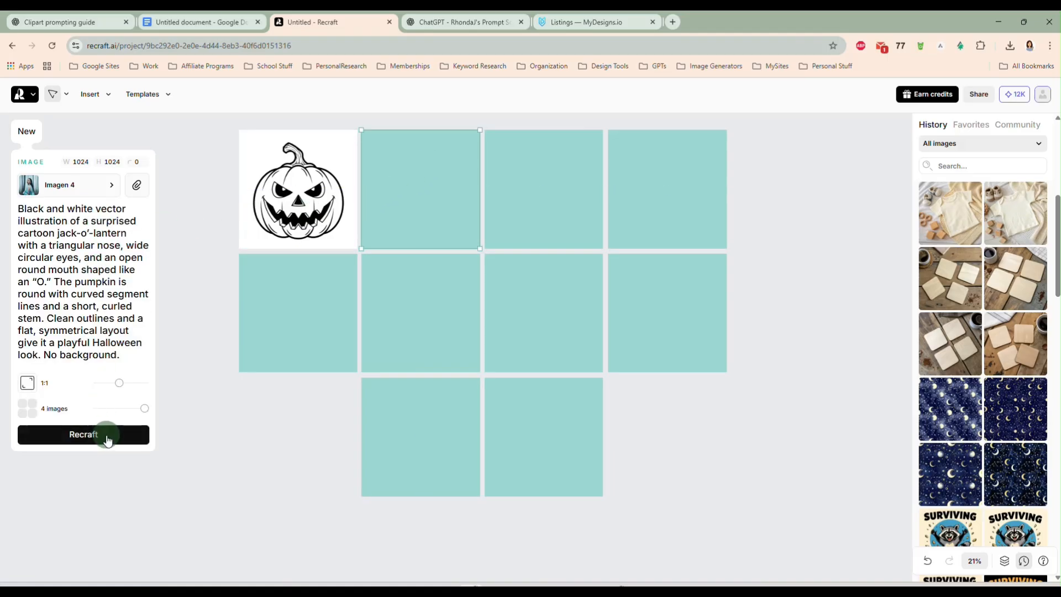
Step: Copy the mischievous jack-o'-lantern prompt from ChatGPT and generate 4 images from it in Recraft's third top-row frame
{"action": "left_click", "coordinate": [453, 32]}
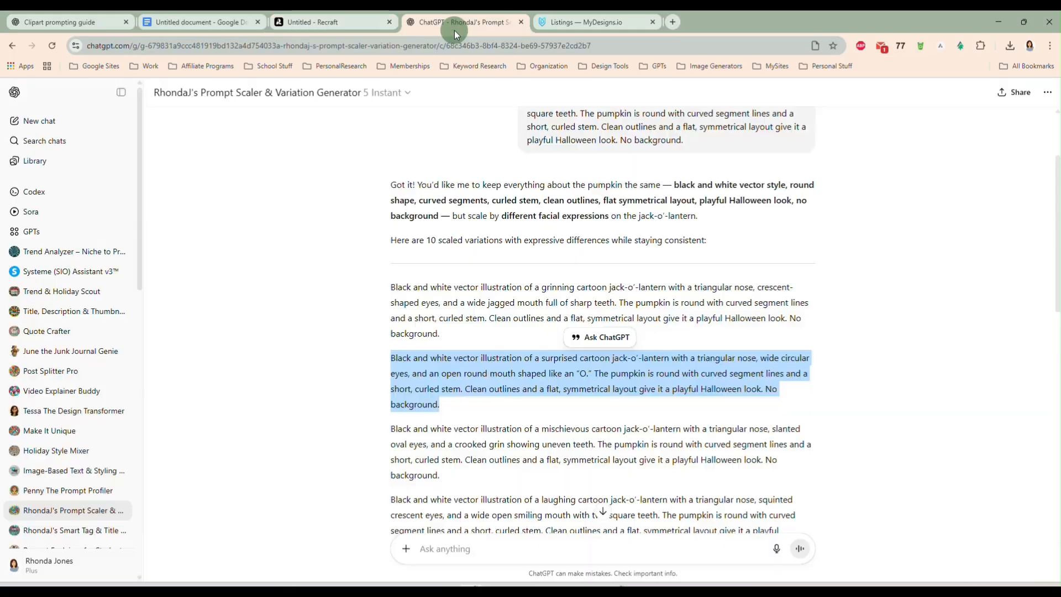
{"action": "scroll", "coordinate": [462, 275], "scroll_direction": "down", "scroll_amount": 3}
{"action": "left_click_drag", "start_coordinate": [443, 310], "coordinate": [392, 264]}
{"action": "key", "text": "ctrl+c"}
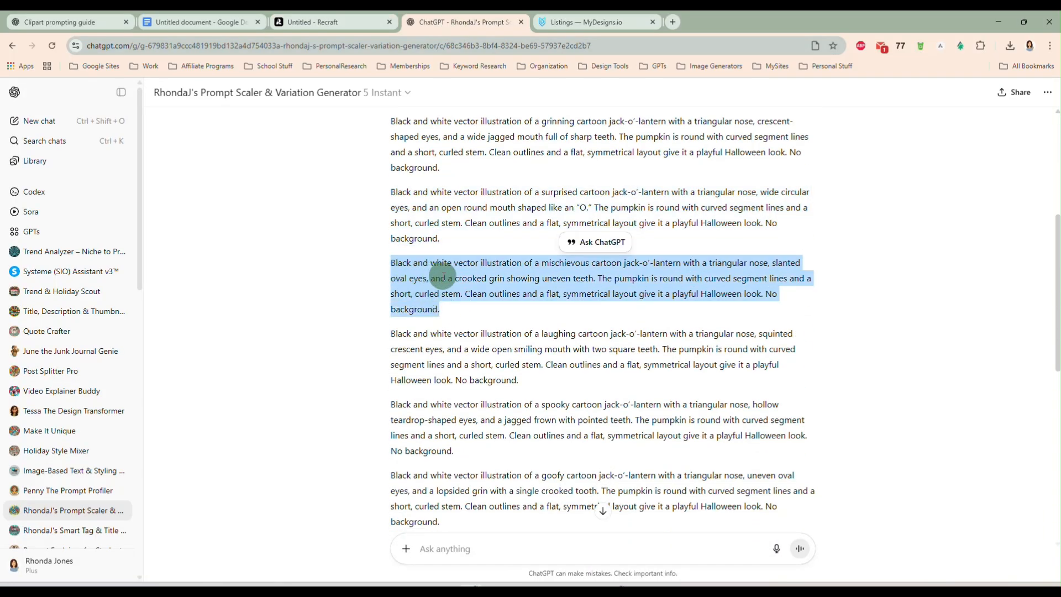
{"action": "left_click", "coordinate": [330, 22]}
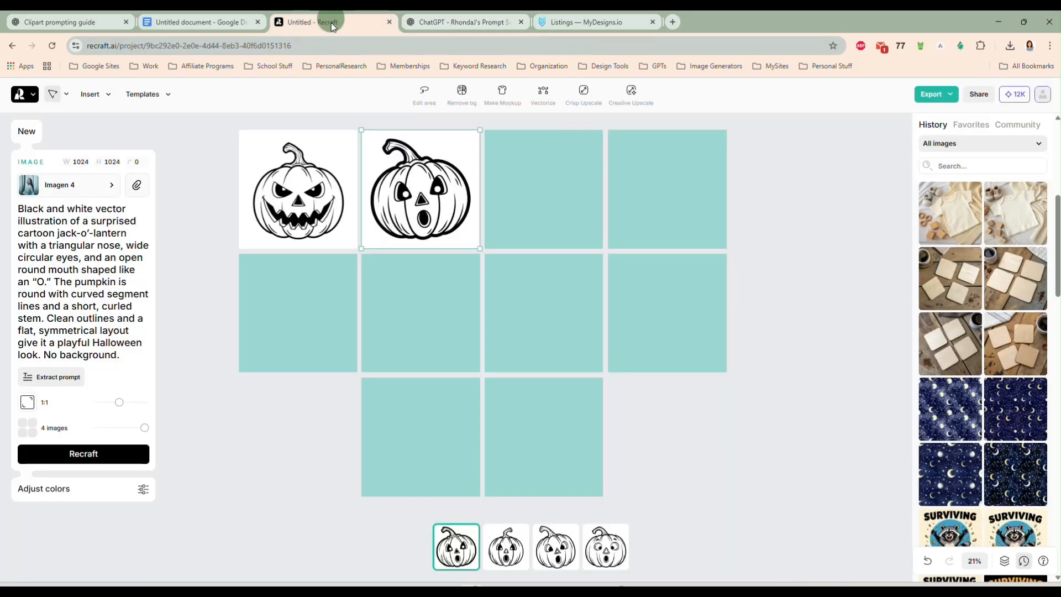
{"action": "left_click", "coordinate": [542, 196]}
{"action": "left_click", "coordinate": [101, 216]}
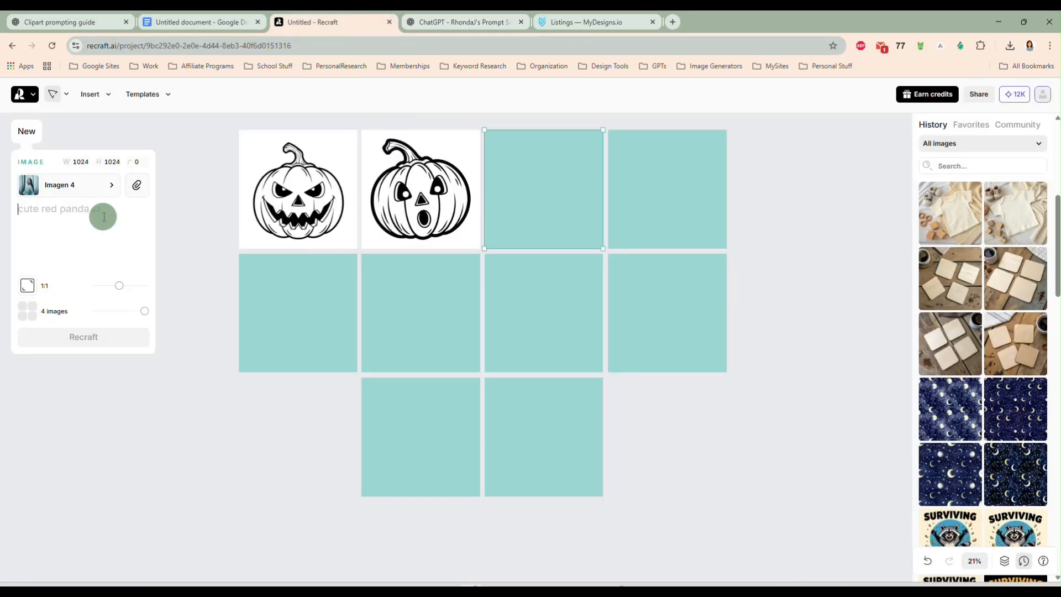
{"action": "key", "text": "ctrl+v"}
{"action": "left_click", "coordinate": [106, 447]}
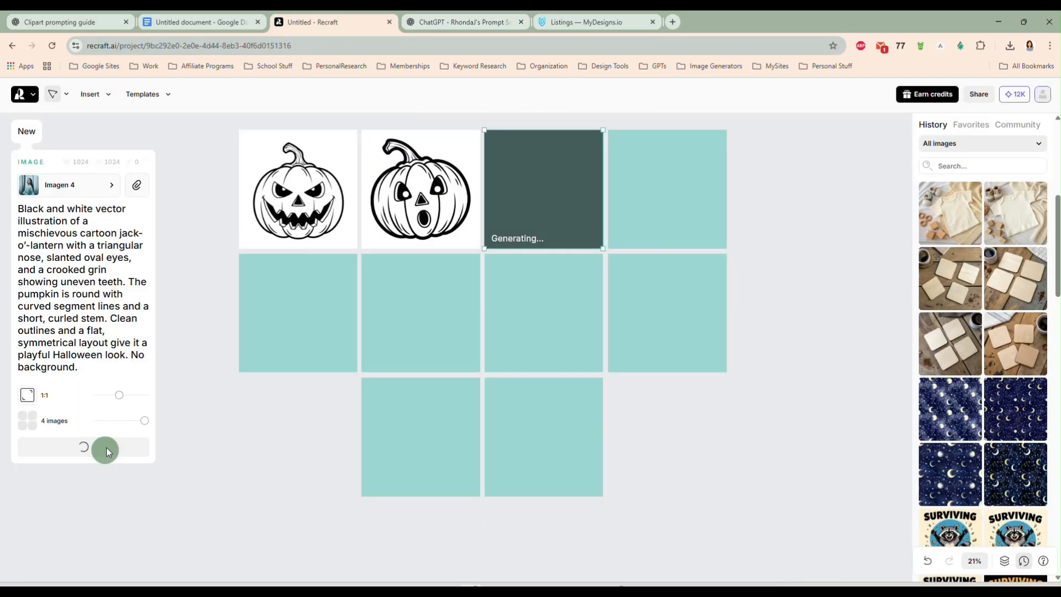
Step: Copy the laughing jack-o'-lantern prompt from ChatGPT and generate 4 images from it in Recraft's fourth top-row frame
{"action": "left_click", "coordinate": [485, 25]}
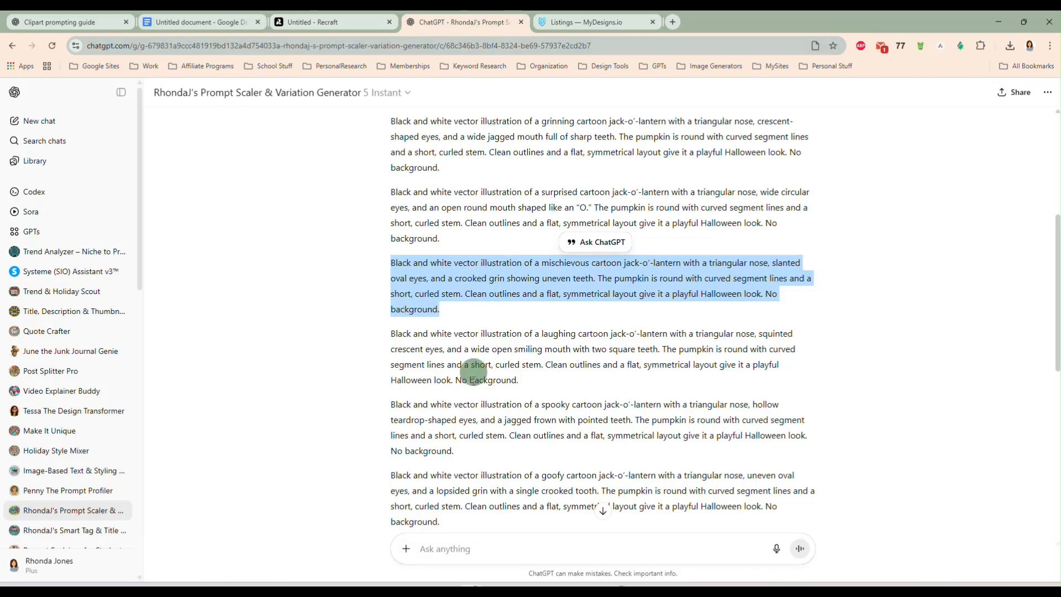
{"action": "left_click_drag", "start_coordinate": [518, 382], "coordinate": [382, 332]}
{"action": "key", "text": "ctrl+c"}
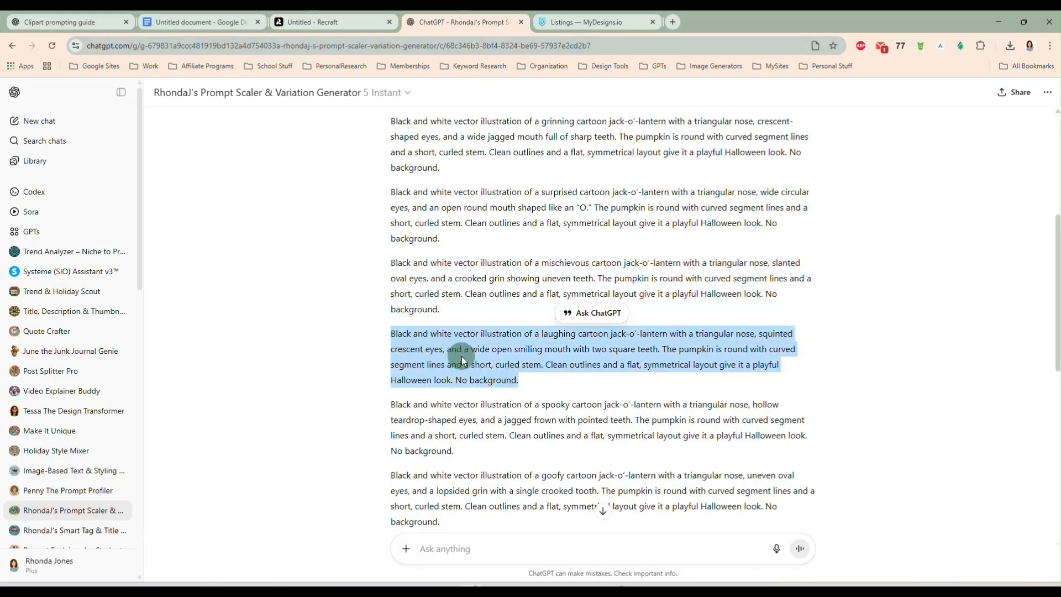
{"action": "left_click", "coordinate": [312, 22]}
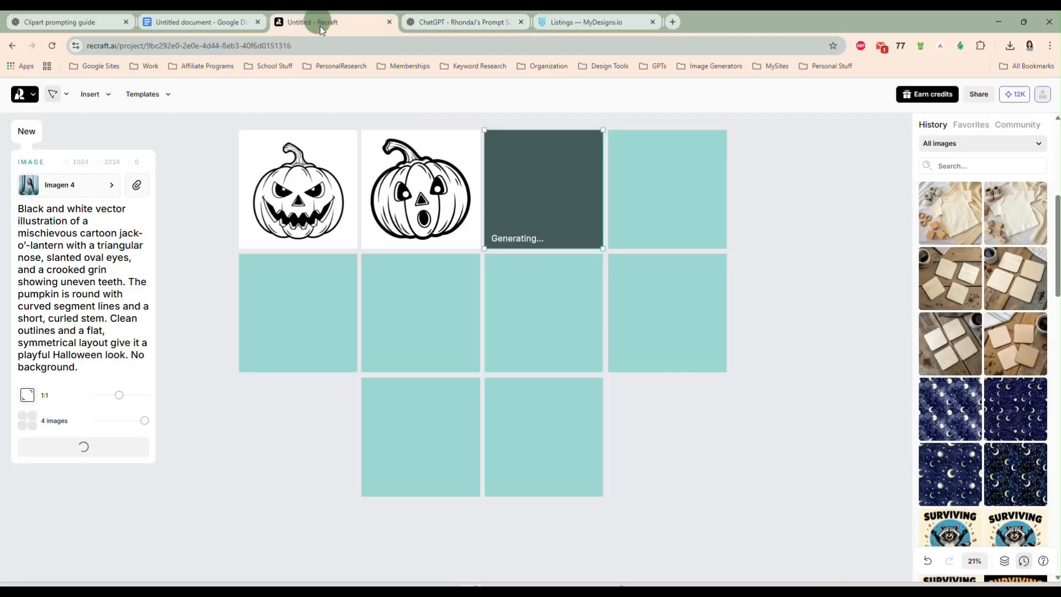
{"action": "left_click", "coordinate": [644, 203]}
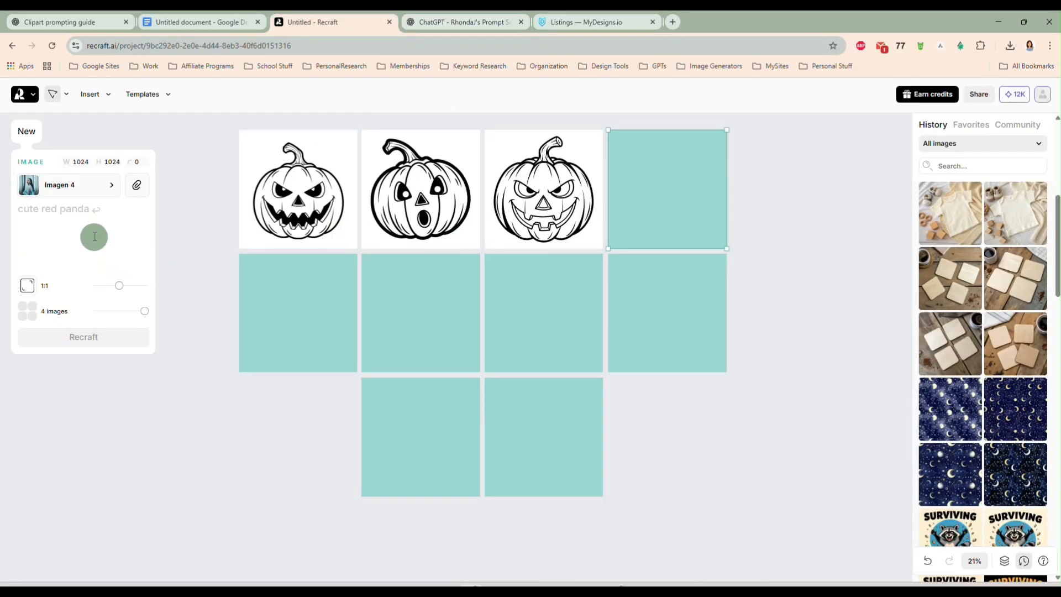
{"action": "key", "text": "ctrl+v"}
{"action": "left_click", "coordinate": [99, 448]}
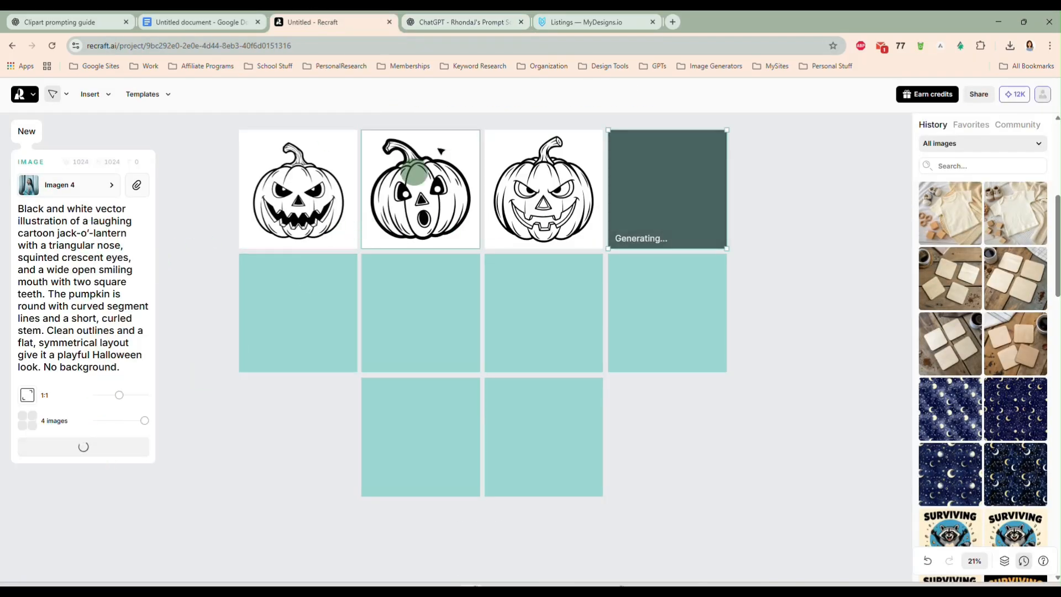
Step: Copy the spooky jack-o'-lantern prompt from ChatGPT and generate 4 images from it in Recraft's first second-row frame
{"action": "left_click", "coordinate": [464, 22]}
{"action": "scroll", "coordinate": [463, 289], "scroll_direction": "down", "scroll_amount": 3}
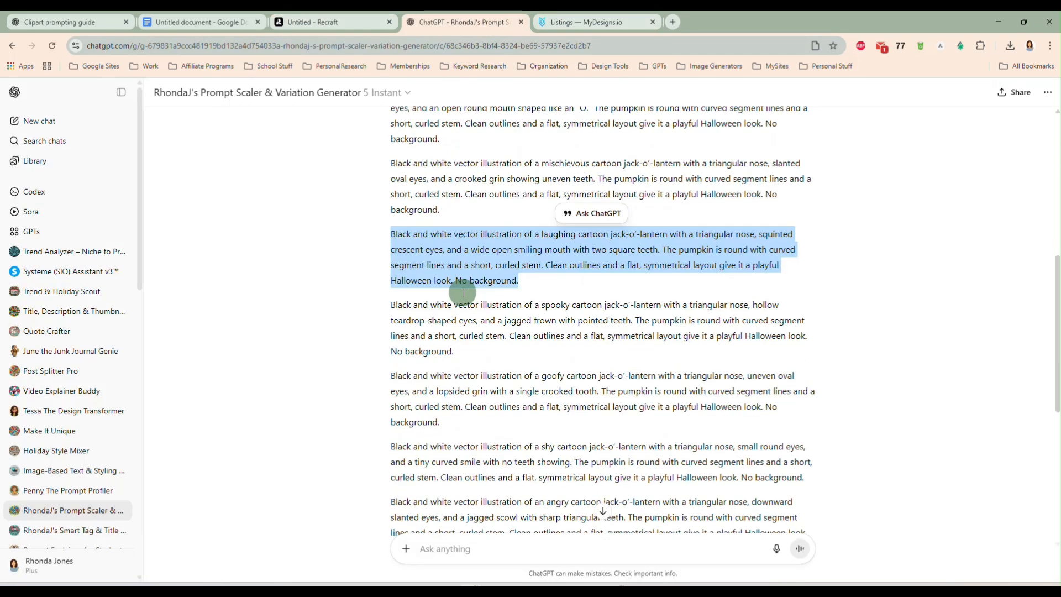
{"action": "left_click_drag", "start_coordinate": [464, 289], "coordinate": [394, 239]}
{"action": "key", "text": "ctrl+c"}
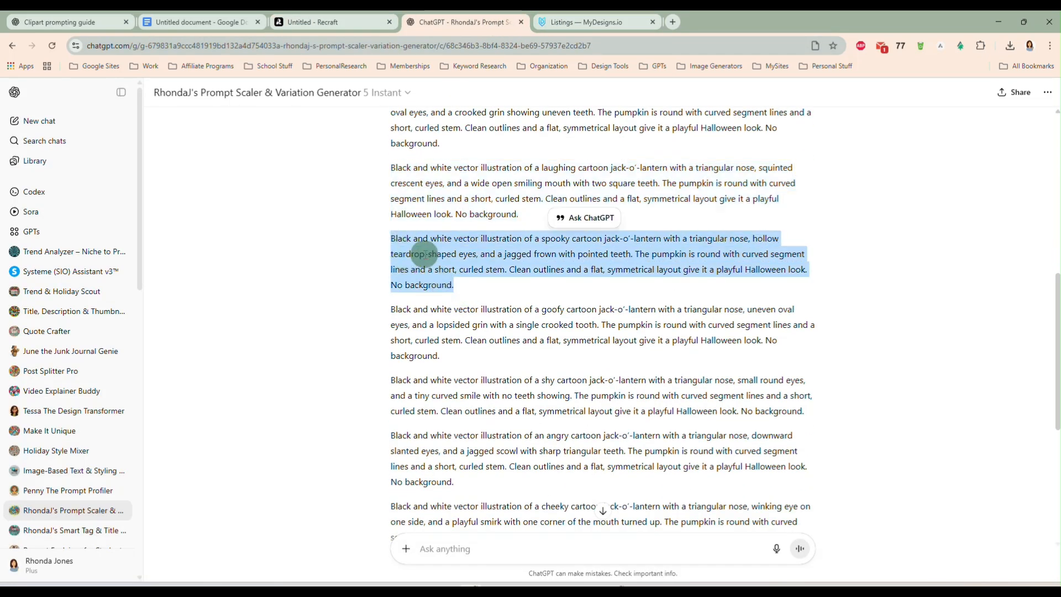
{"action": "left_click", "coordinate": [331, 22]}
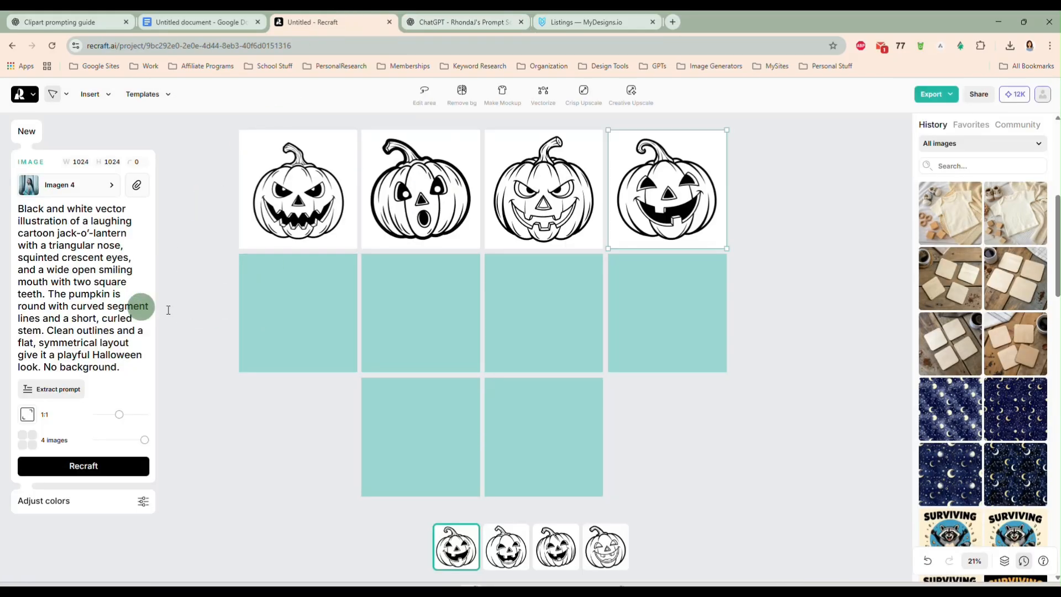
{"action": "left_click", "coordinate": [274, 313]}
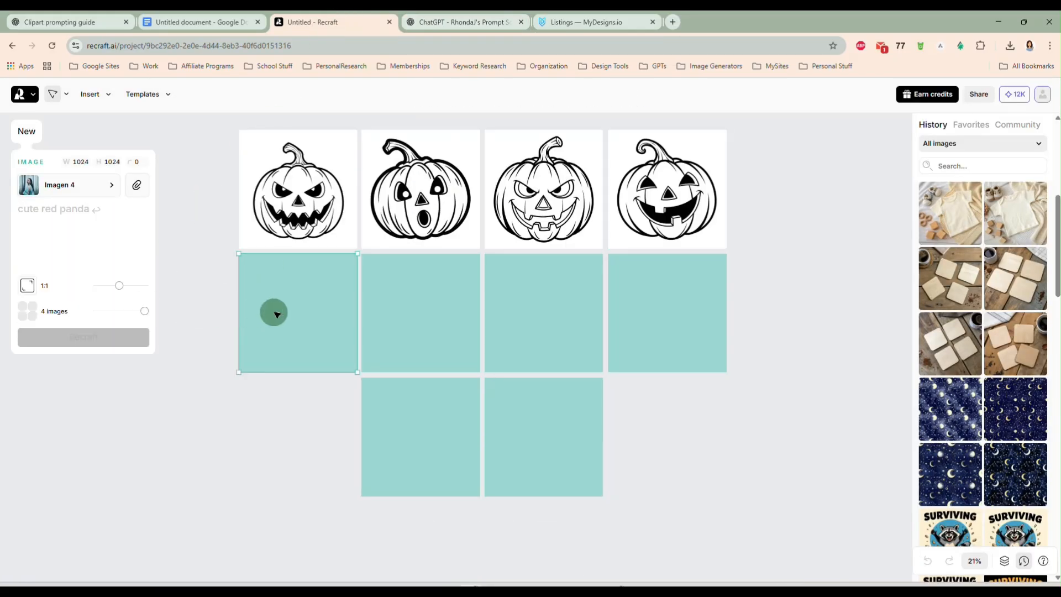
{"action": "left_click", "coordinate": [89, 258]}
{"action": "key", "text": "ctrl+v"}
{"action": "left_click", "coordinate": [105, 445]}
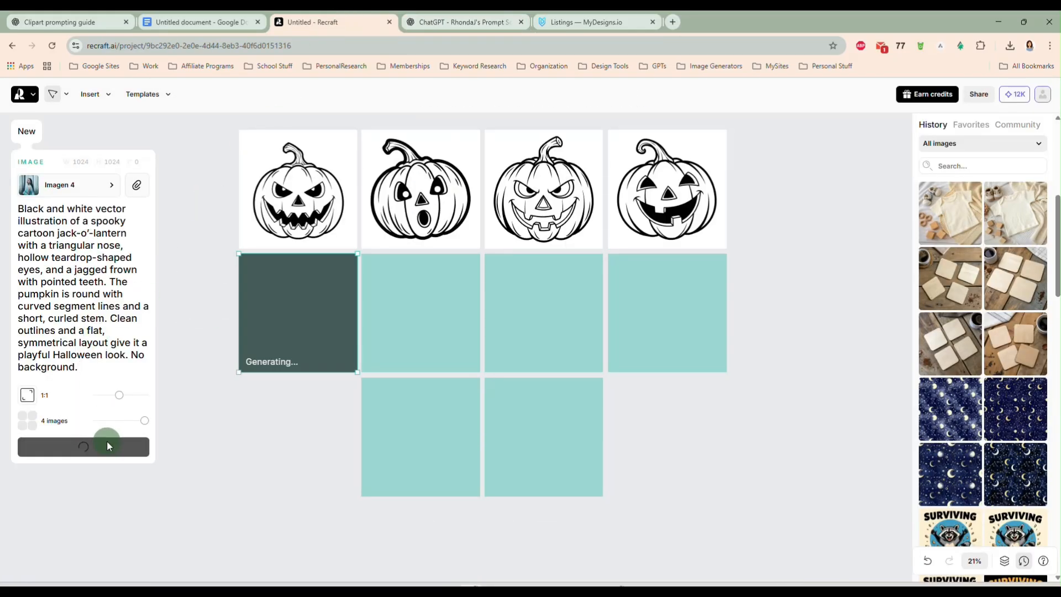
Step: Copy the goofy jack-o'-lantern prompt from ChatGPT and generate 4 images from it in Recraft's second frame of the middle row
{"action": "left_click", "coordinate": [446, 21]}
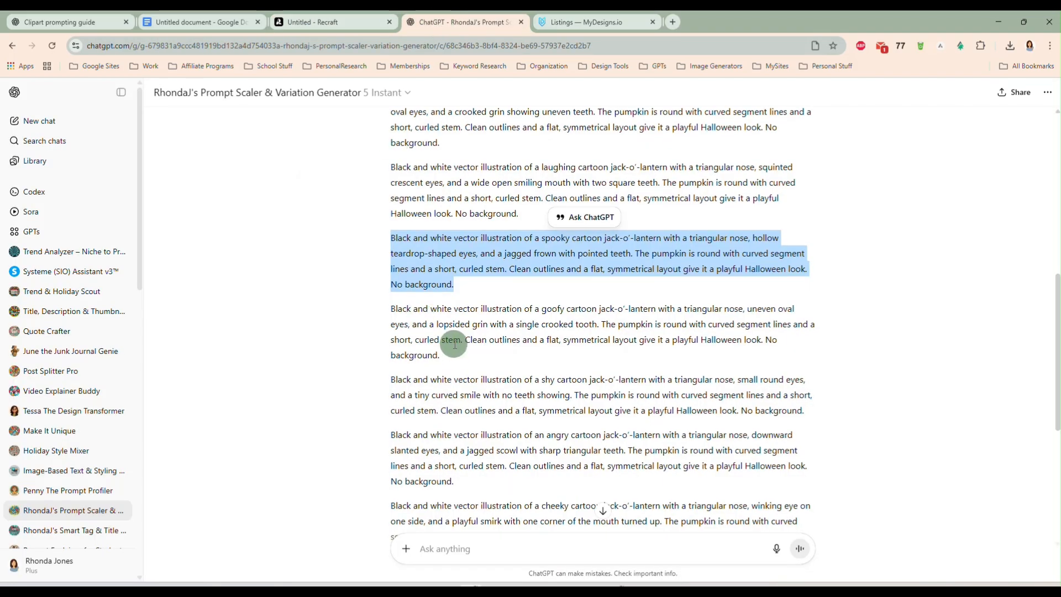
{"action": "left_click_drag", "start_coordinate": [451, 308], "coordinate": [391, 254]}
{"action": "key", "text": "ctrl+c"}
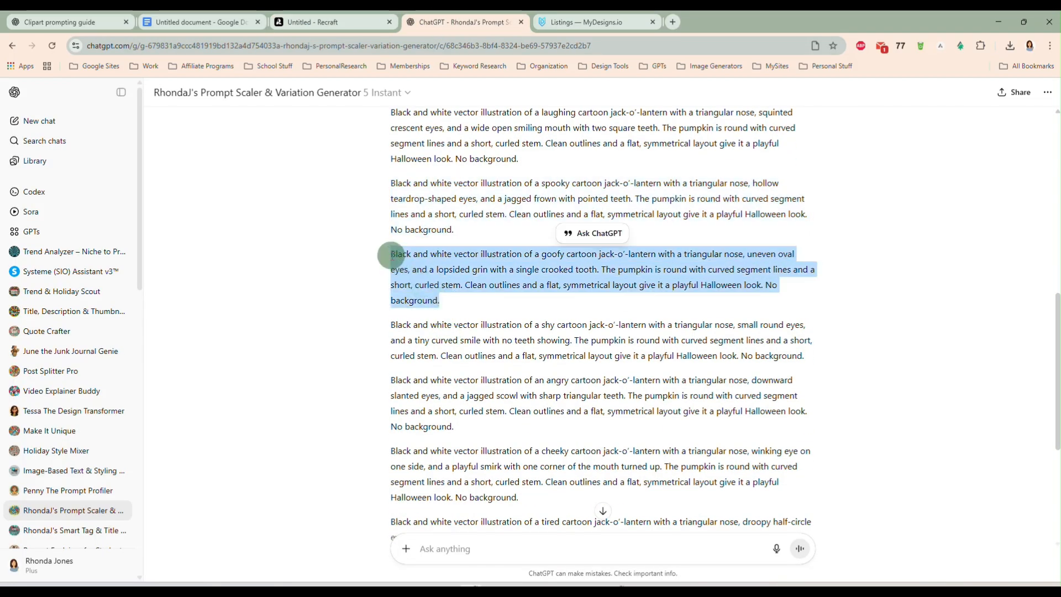
{"action": "left_click", "coordinate": [343, 22]}
{"action": "left_click", "coordinate": [423, 293]}
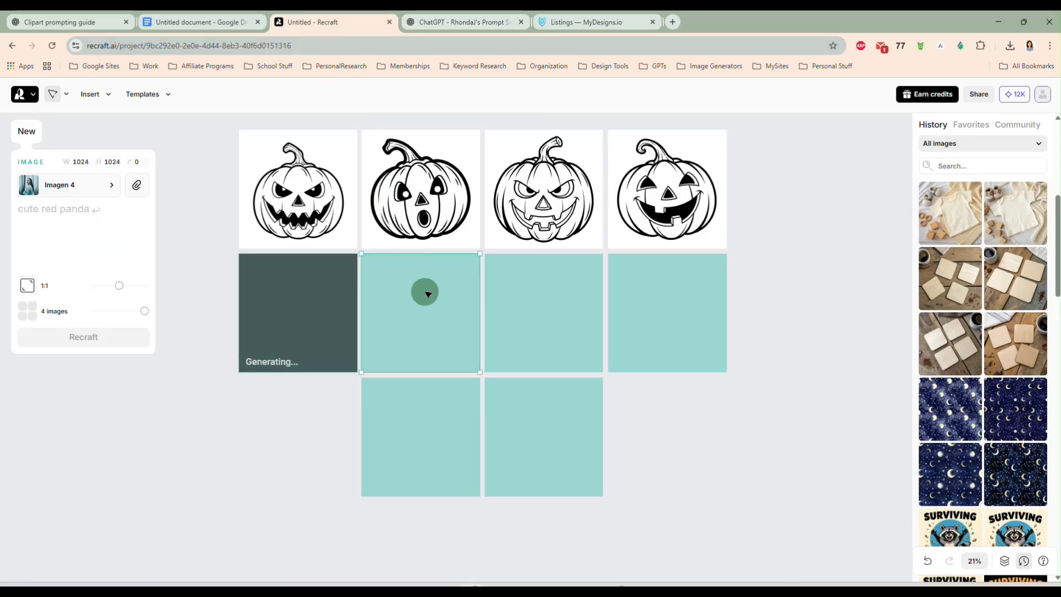
{"action": "key", "text": "ctrl+v"}
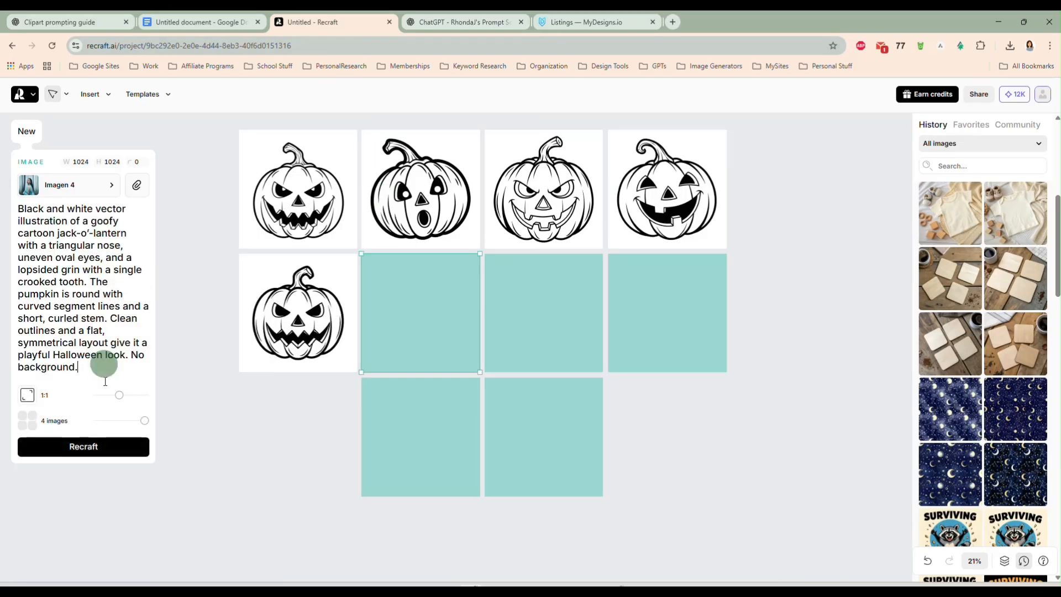
{"action": "left_click", "coordinate": [100, 446]}
Step: Copy the shy jack-o'-lantern prompt from ChatGPT and generate 4 images from it in Recraft's third frame of the middle row
{"action": "left_click", "coordinate": [452, 23]}
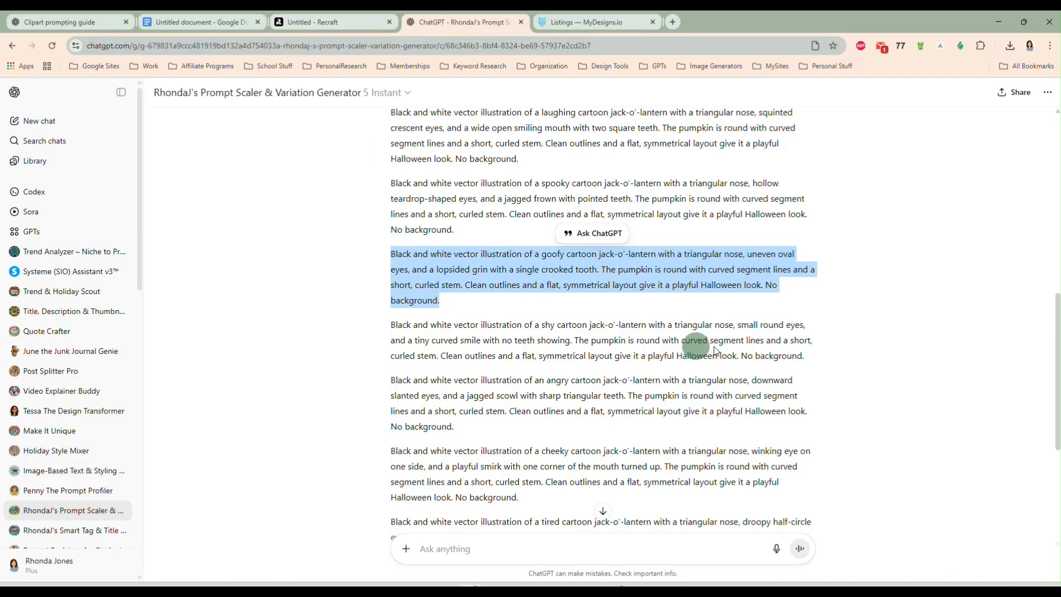
{"action": "left_click_drag", "start_coordinate": [811, 356], "coordinate": [387, 323]}
{"action": "key", "text": "ctrl+c"}
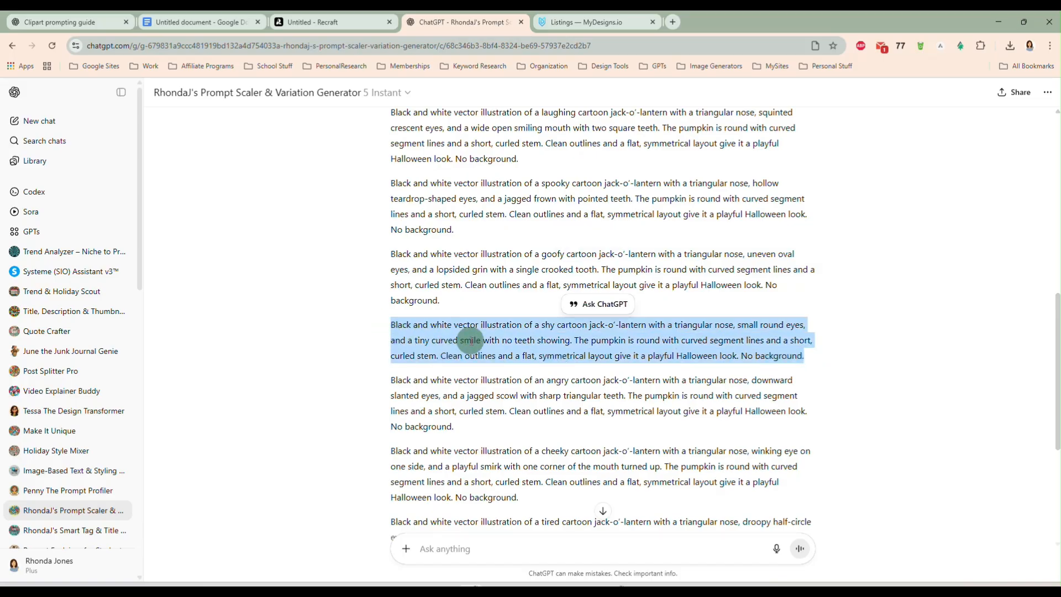
{"action": "left_click", "coordinate": [324, 22]}
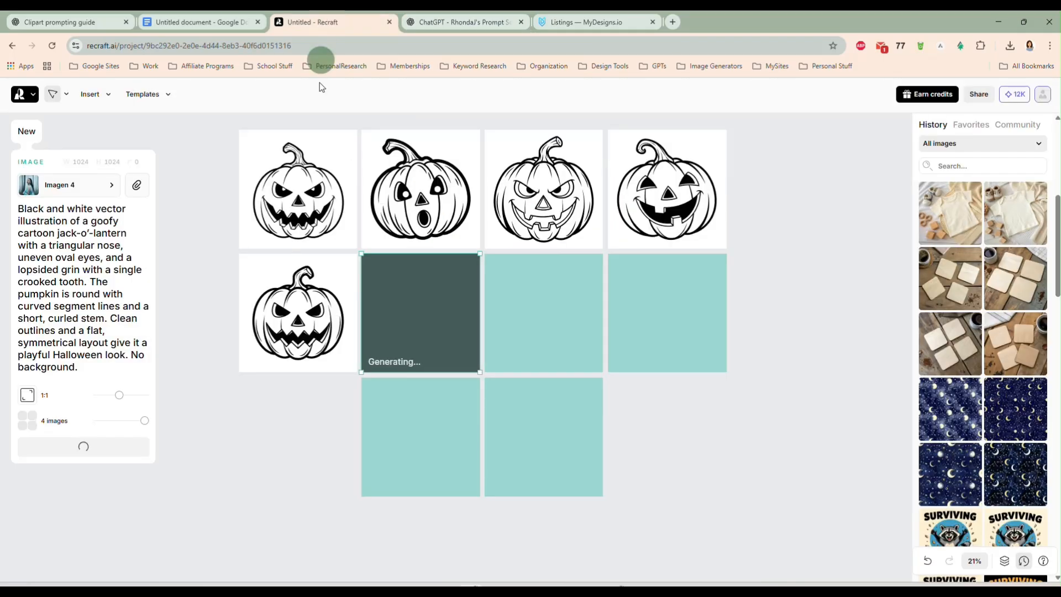
{"action": "left_click", "coordinate": [540, 298]}
{"action": "key", "text": "ctrl+v"}
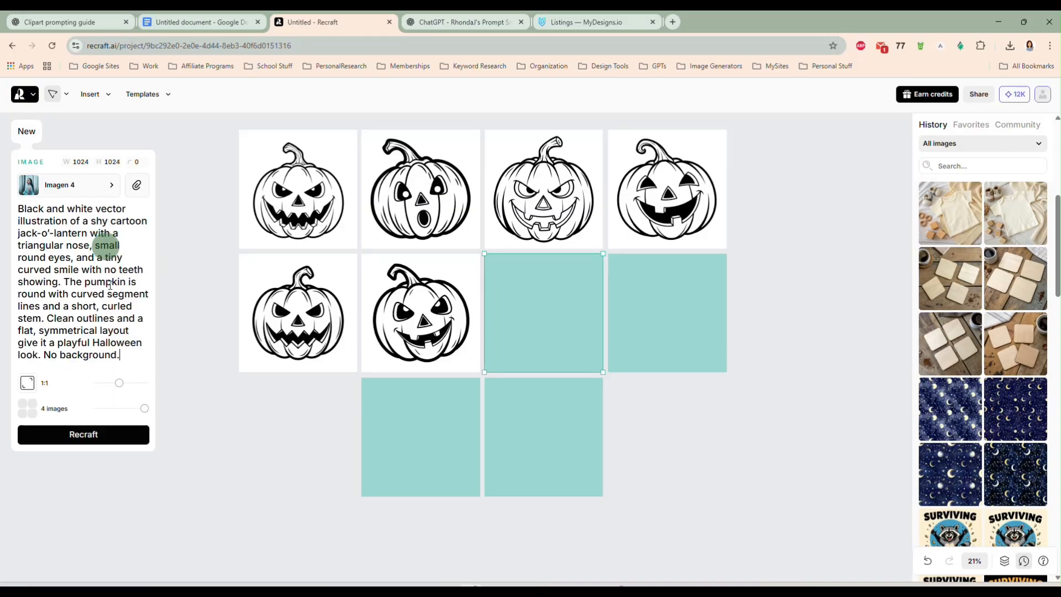
{"action": "left_click", "coordinate": [106, 435]}
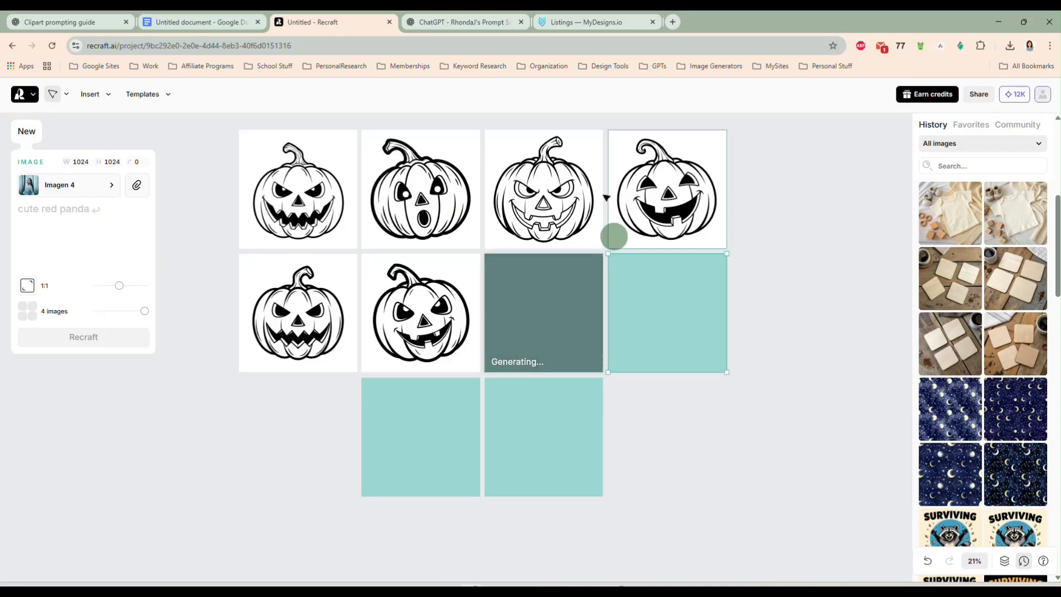
Step: Copy the angry jack-o'-lantern prompt from ChatGPT and generate 4 images from it in Recraft's fourth frame of the middle row
{"action": "left_click", "coordinate": [505, 22]}
{"action": "scroll", "coordinate": [475, 277], "scroll_direction": "down", "scroll_amount": 2}
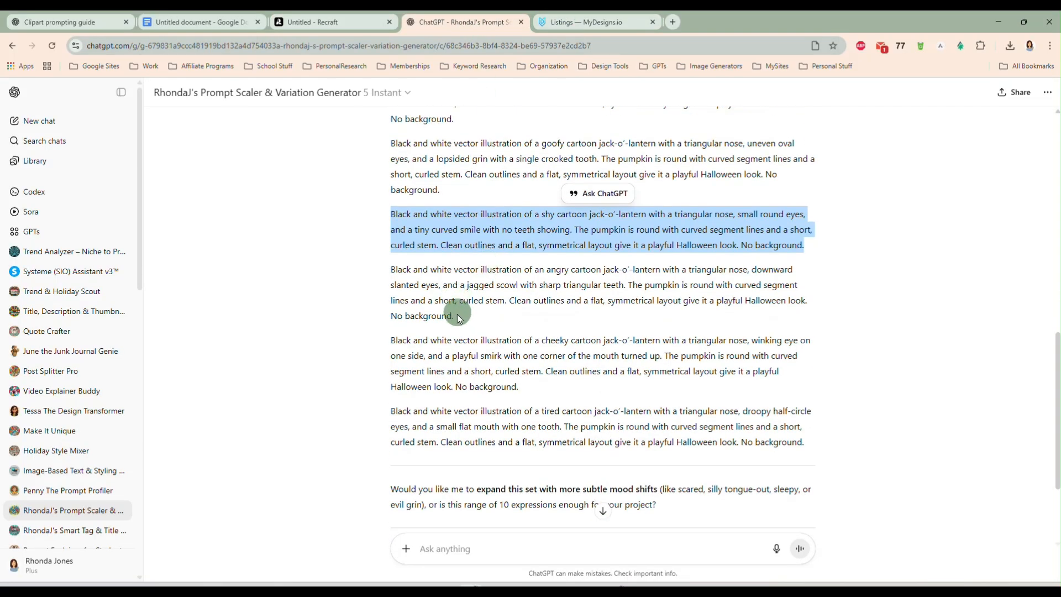
{"action": "left_click_drag", "start_coordinate": [455, 316], "coordinate": [389, 270]}
{"action": "key", "text": "ctrl+c"}
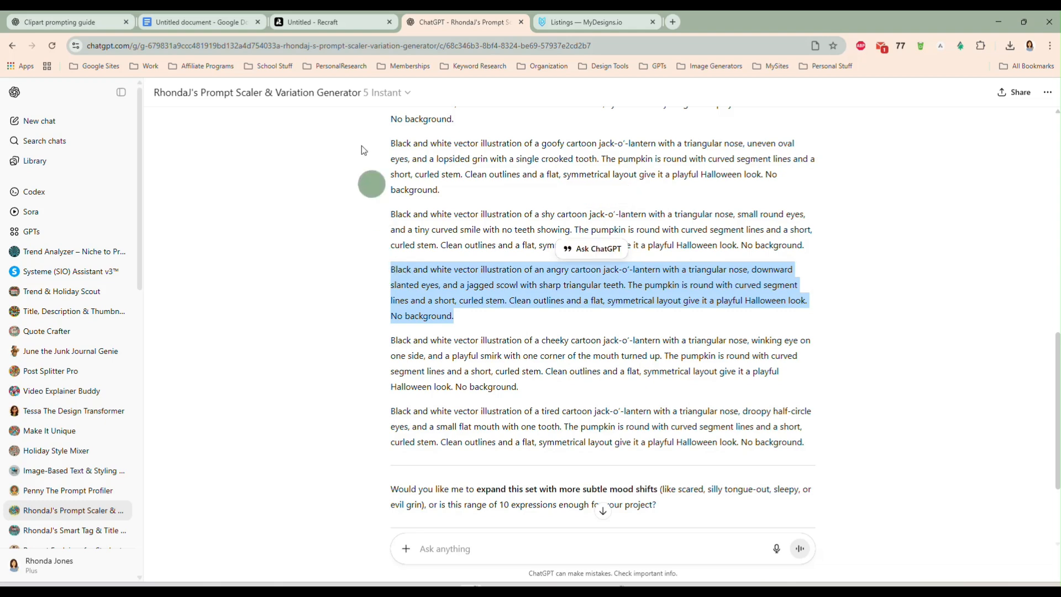
{"action": "left_click", "coordinate": [328, 22]}
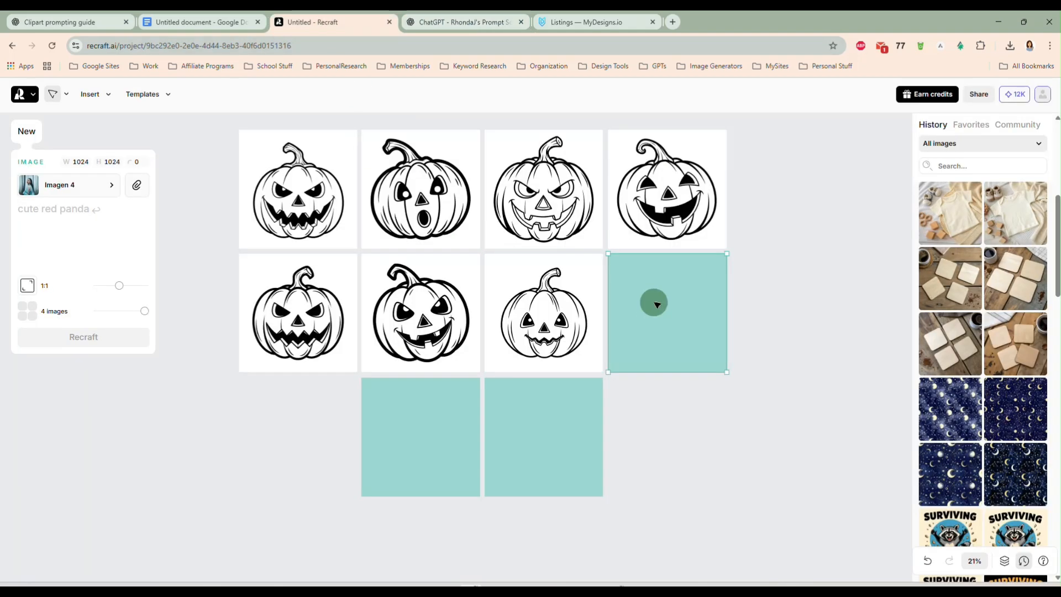
{"action": "left_click", "coordinate": [99, 225]}
{"action": "key", "text": "ctrl+v"}
{"action": "left_click", "coordinate": [113, 445]}
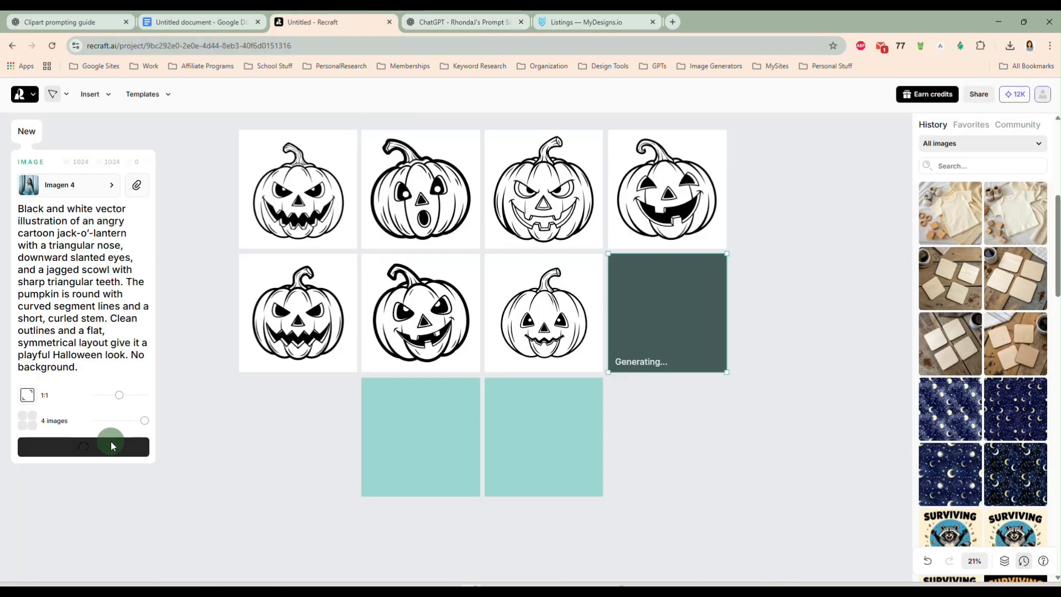
Step: Copy the cheeky jack-o'-lantern prompt from ChatGPT and generate 4 images from it in Recraft's first bottom-row frame
{"action": "left_click", "coordinate": [436, 22]}
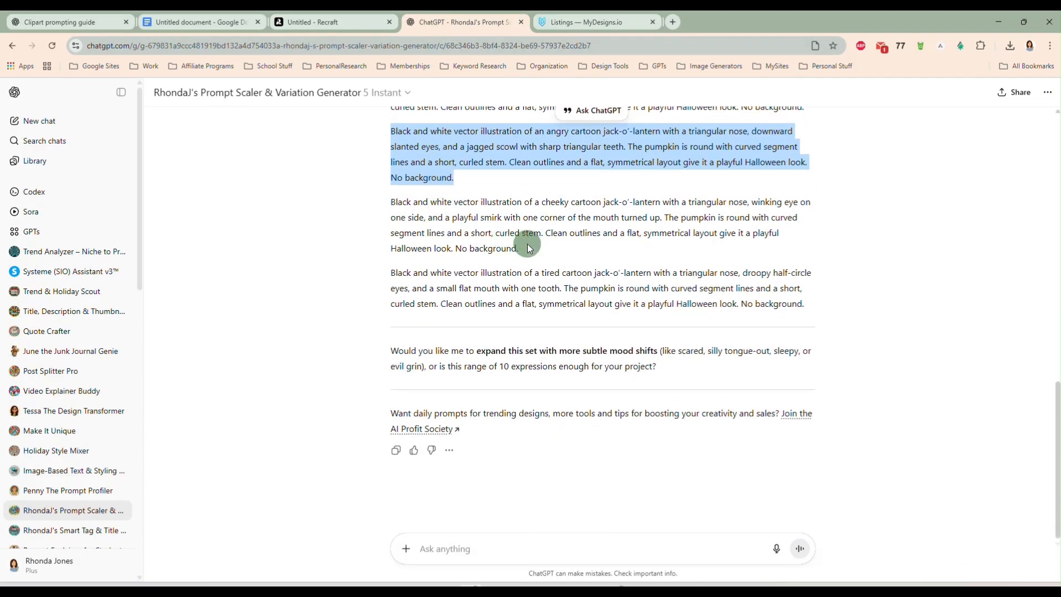
{"action": "left_click_drag", "start_coordinate": [520, 250], "coordinate": [393, 207]}
{"action": "key", "text": "ctrl+c"}
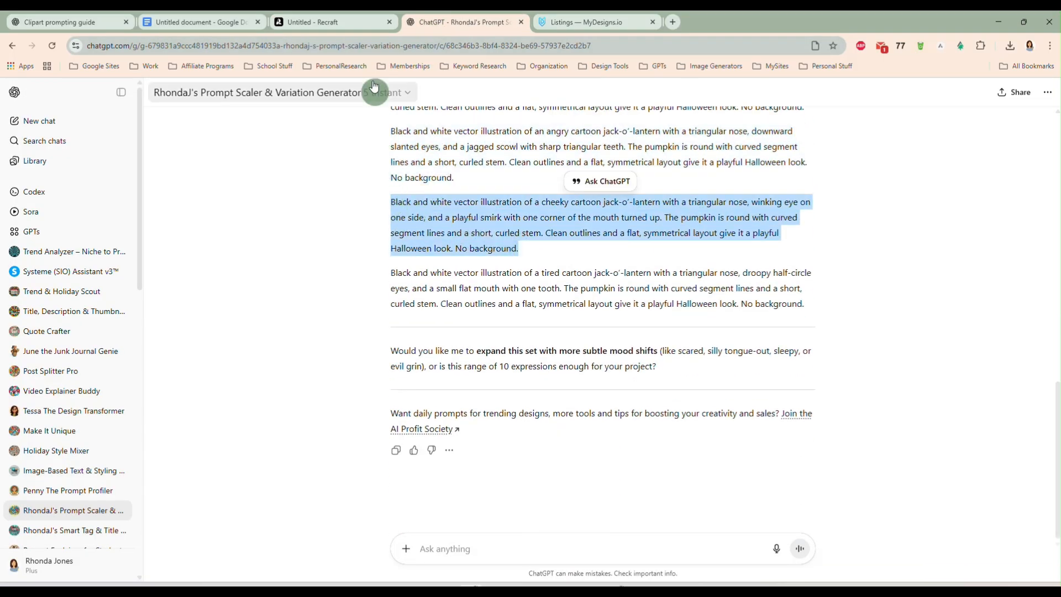
{"action": "left_click", "coordinate": [348, 22]}
{"action": "left_click", "coordinate": [405, 406]}
{"action": "left_click", "coordinate": [85, 232]}
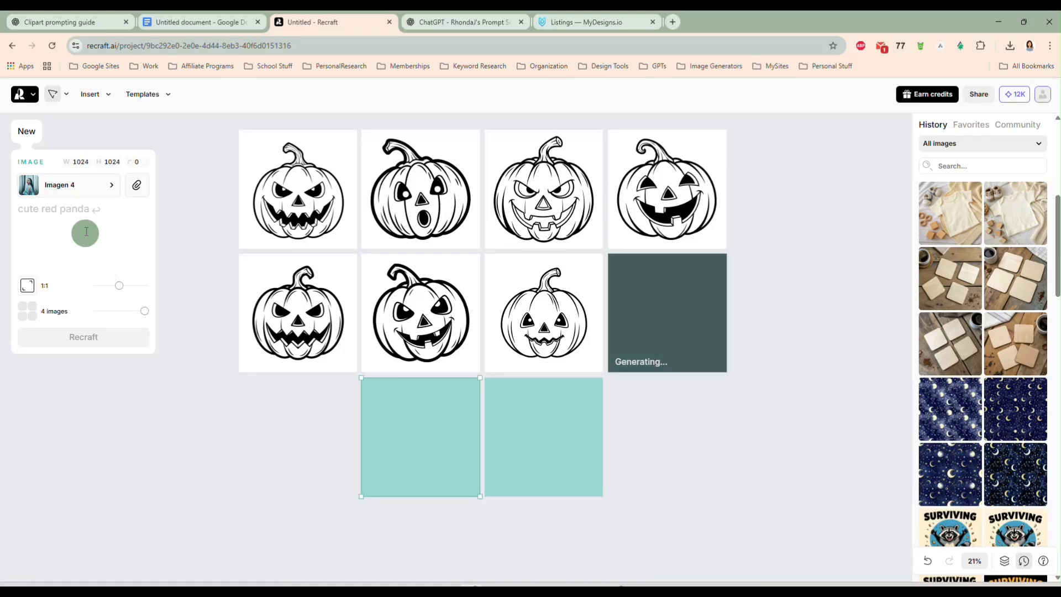
{"action": "key", "text": "ctrl+v"}
{"action": "left_click", "coordinate": [111, 447]}
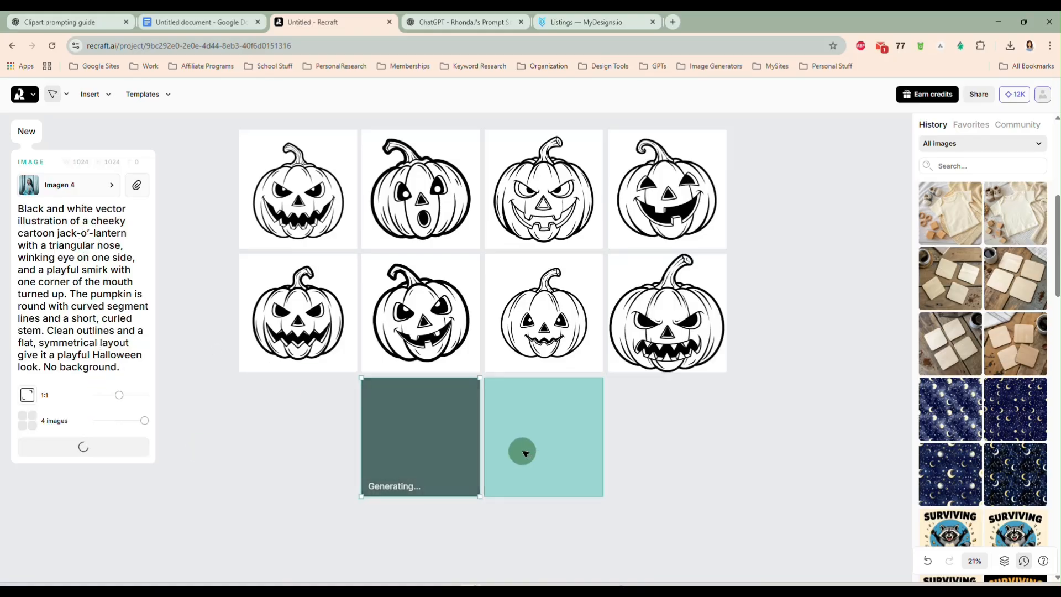
Step: Copy the tired jack-o'-lantern prompt from ChatGPT and generate 4 images from it in Recraft's second bottom-row frame
{"action": "left_click", "coordinate": [463, 22]}
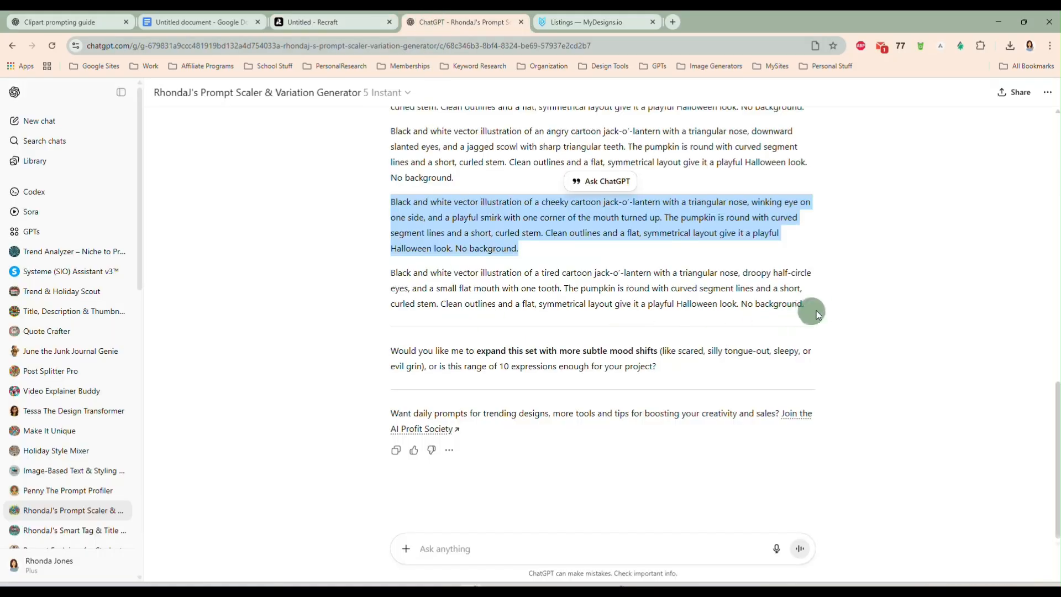
{"action": "left_click_drag", "start_coordinate": [808, 306], "coordinate": [380, 275]}
{"action": "key", "text": "ctrl+c"}
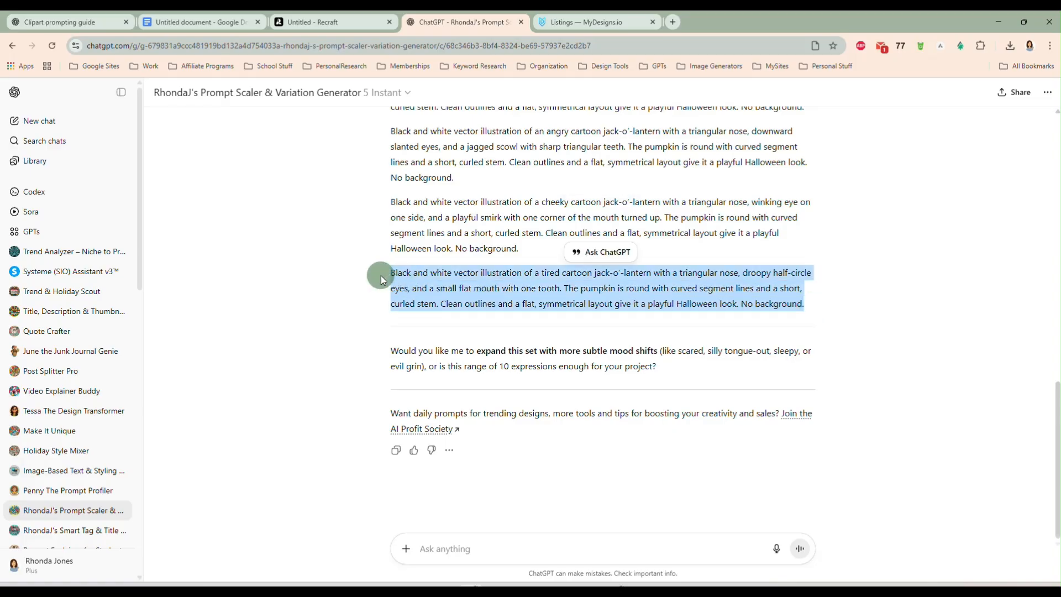
{"action": "left_click", "coordinate": [341, 23]}
{"action": "left_click", "coordinate": [534, 395]}
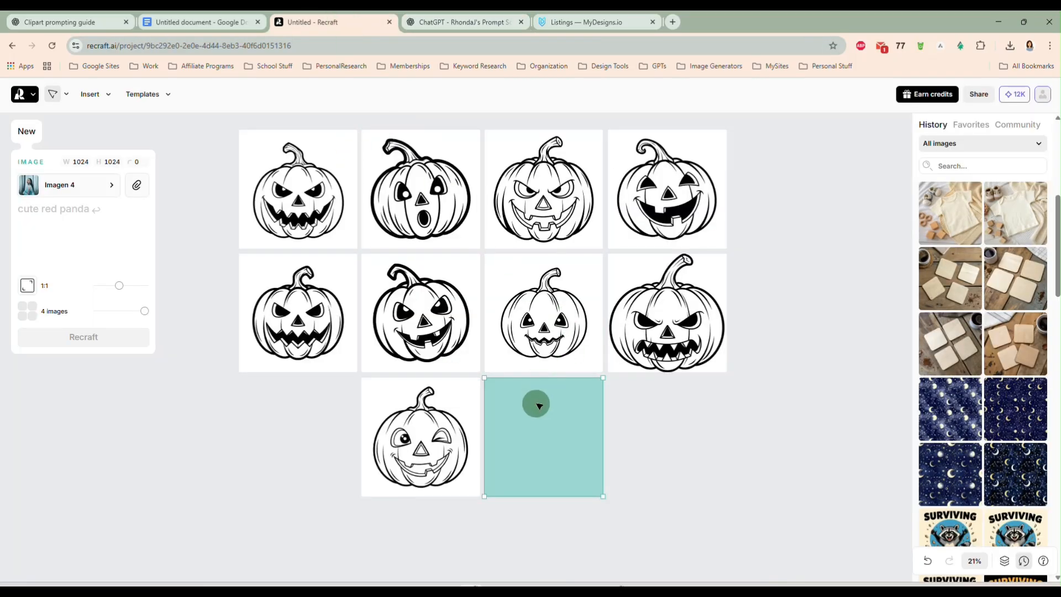
{"action": "key", "text": "ctrl+v"}
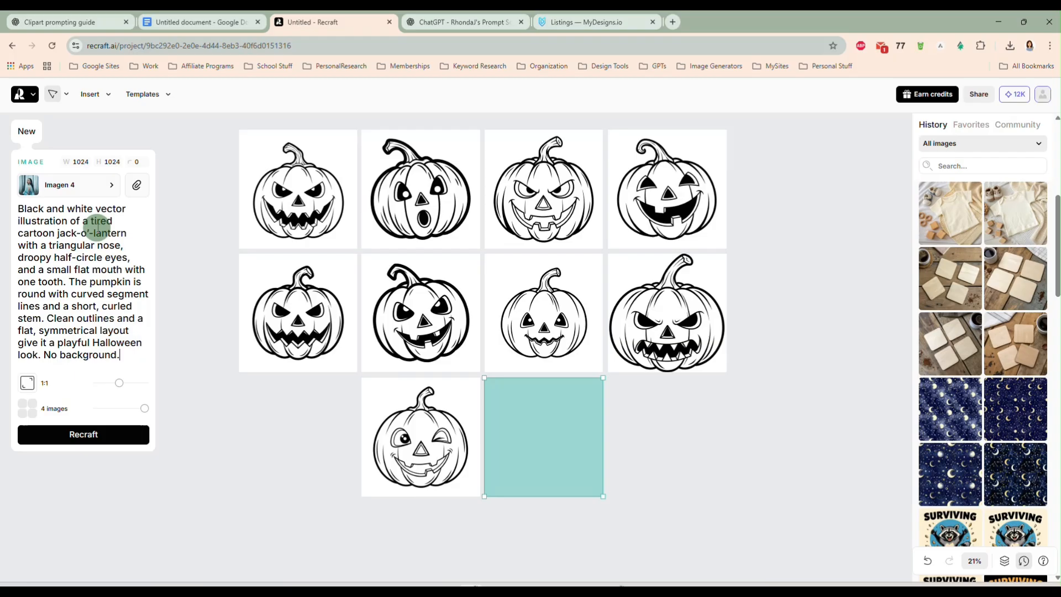
{"action": "left_click", "coordinate": [86, 434]}
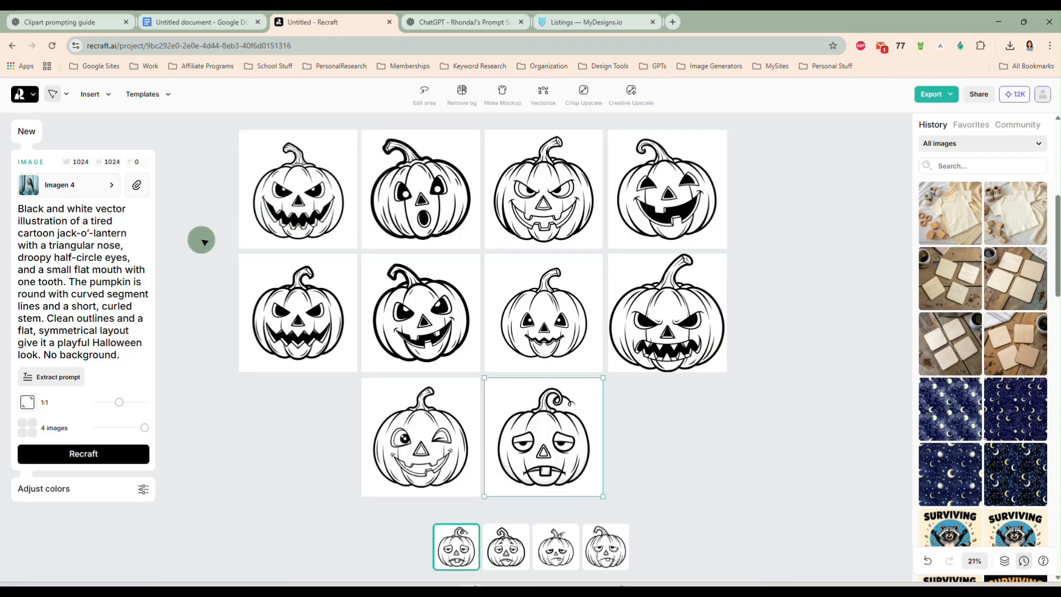
Step: Compare the generated variations of the grinning jack-o'-lantern in the first top-row frame and choose the second one
{"action": "scroll", "coordinate": [204, 242], "scroll_direction": "up", "scroll_amount": 1}
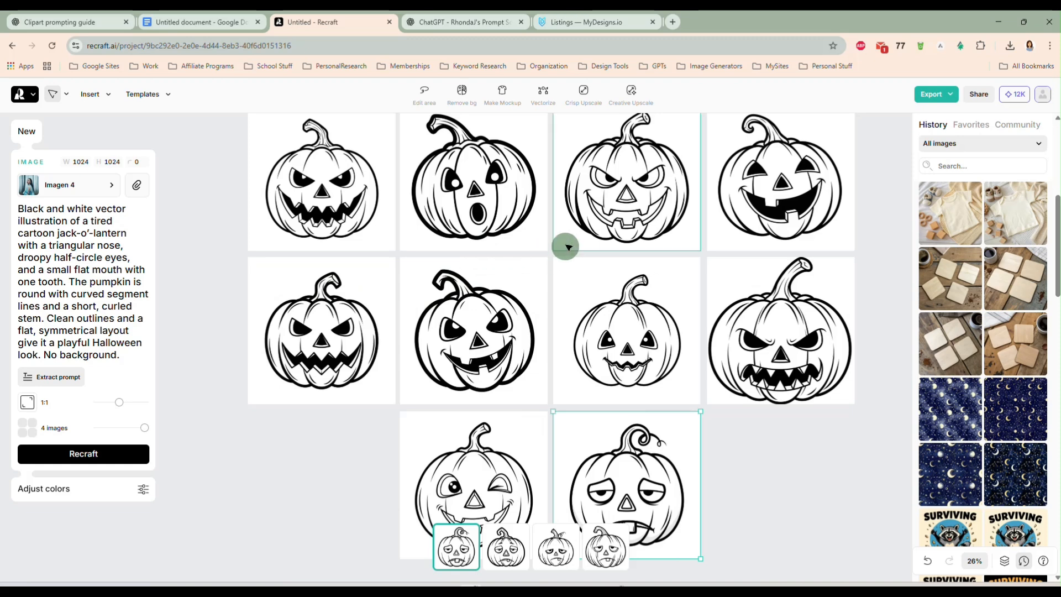
{"action": "scroll", "coordinate": [536, 247], "scroll_direction": "up", "scroll_amount": 1}
{"action": "scroll", "coordinate": [201, 229], "scroll_direction": "down", "scroll_amount": 1}
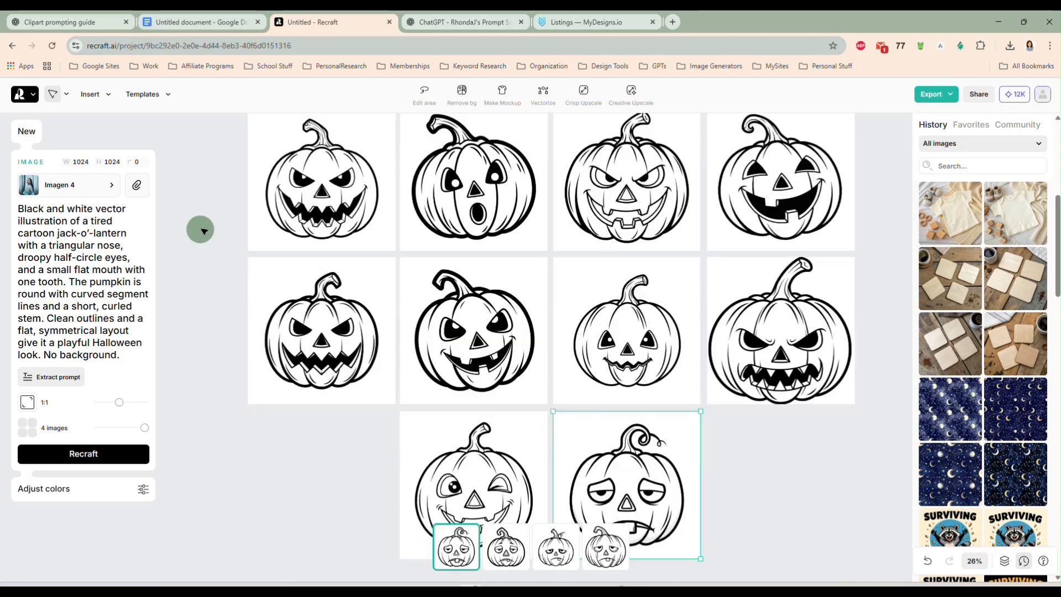
{"action": "left_click", "coordinate": [336, 187]}
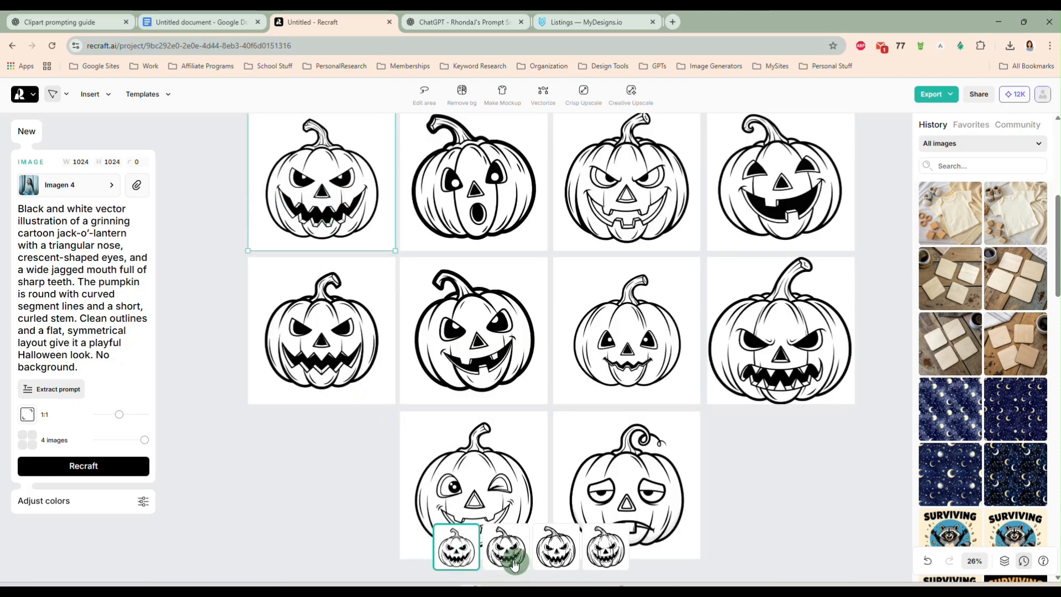
{"action": "left_click", "coordinate": [514, 564]}
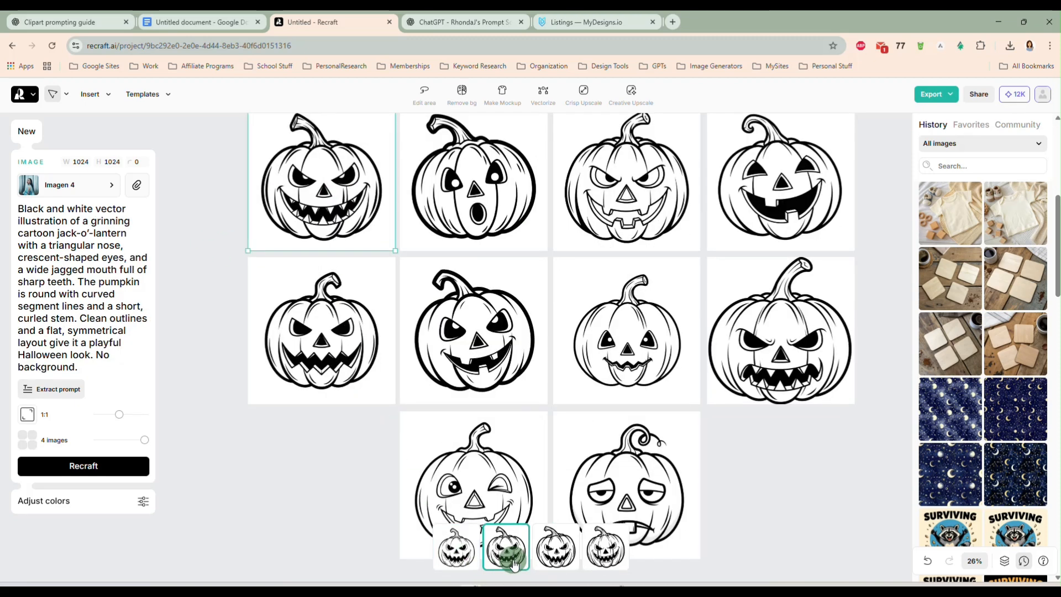
{"action": "left_click", "coordinate": [570, 569]}
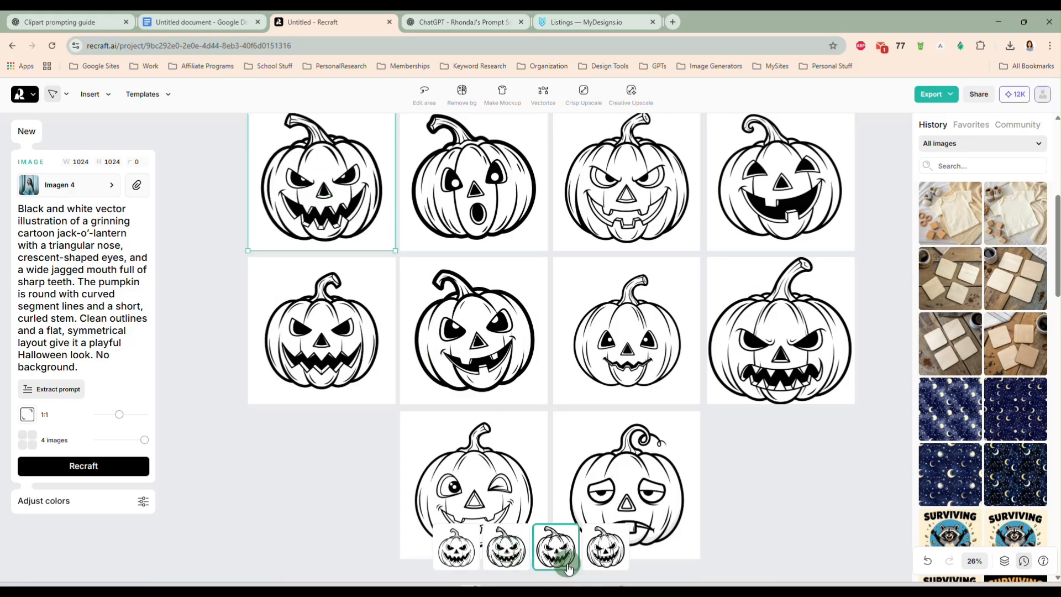
{"action": "left_click", "coordinate": [606, 566]}
{"action": "left_click", "coordinate": [514, 555]}
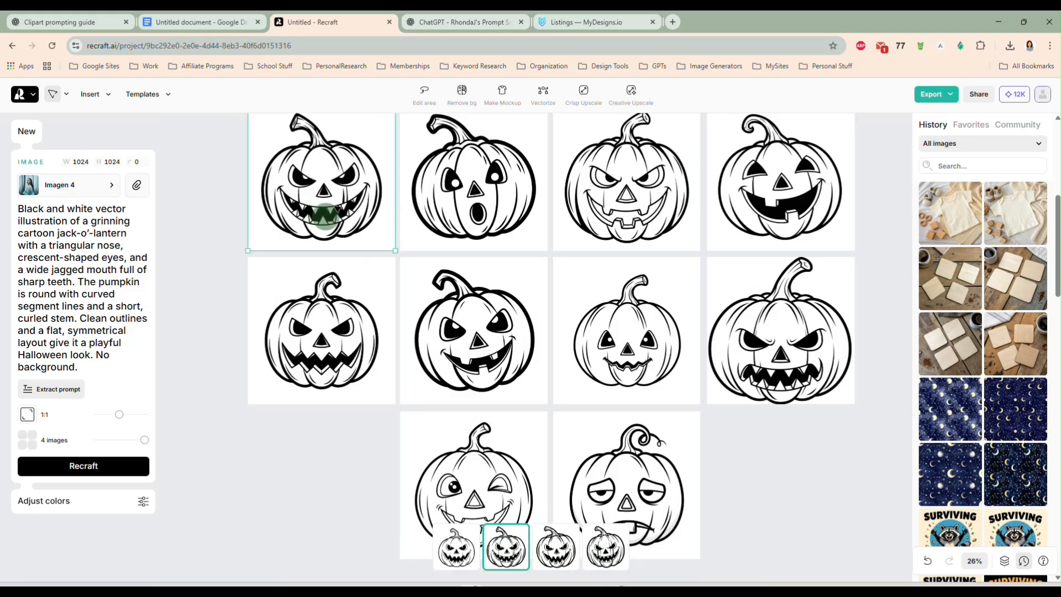
Step: Switch the surprised jack-o'-lantern in the second top-row frame to its third generated variation
{"action": "left_click", "coordinate": [513, 207]}
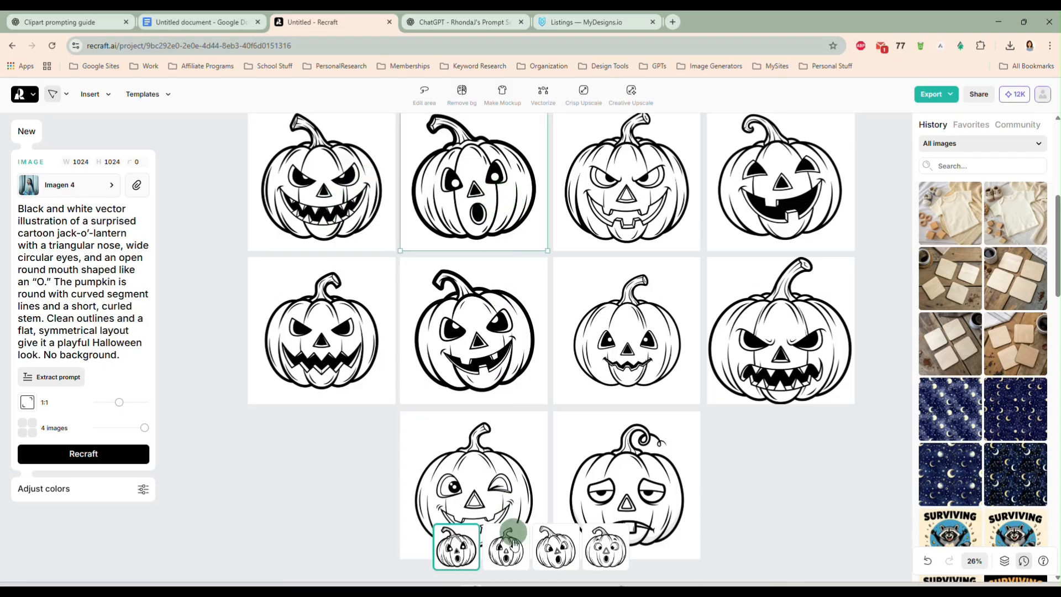
{"action": "left_click", "coordinate": [556, 559]}
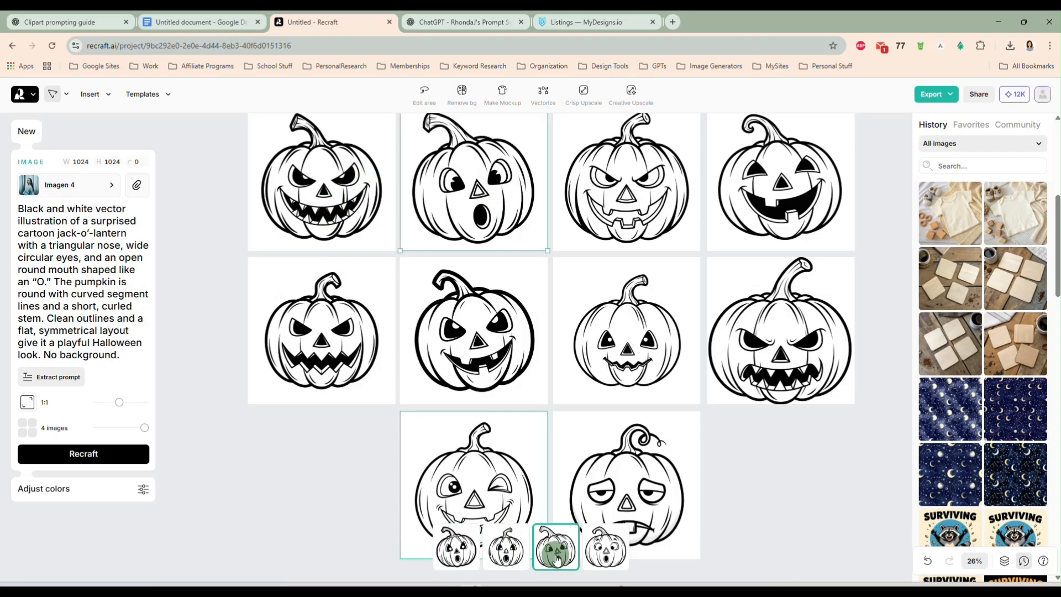
Step: Compare the surprised jack-o'-lantern's other variations in the second top-row frame and choose the first one
{"action": "left_click", "coordinate": [603, 563]}
{"action": "left_click", "coordinate": [506, 558]}
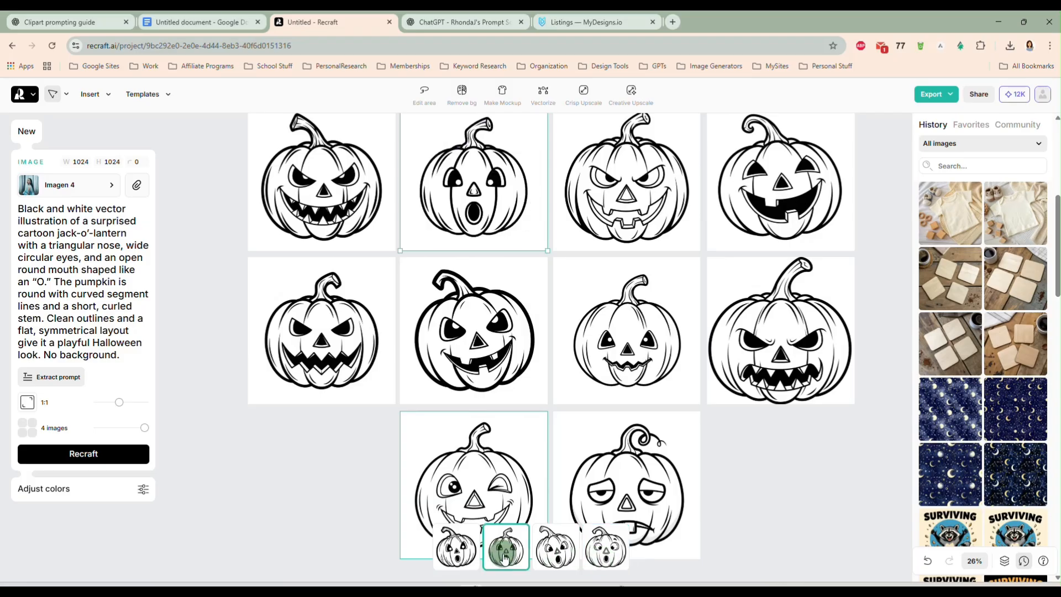
{"action": "left_click", "coordinate": [465, 550]}
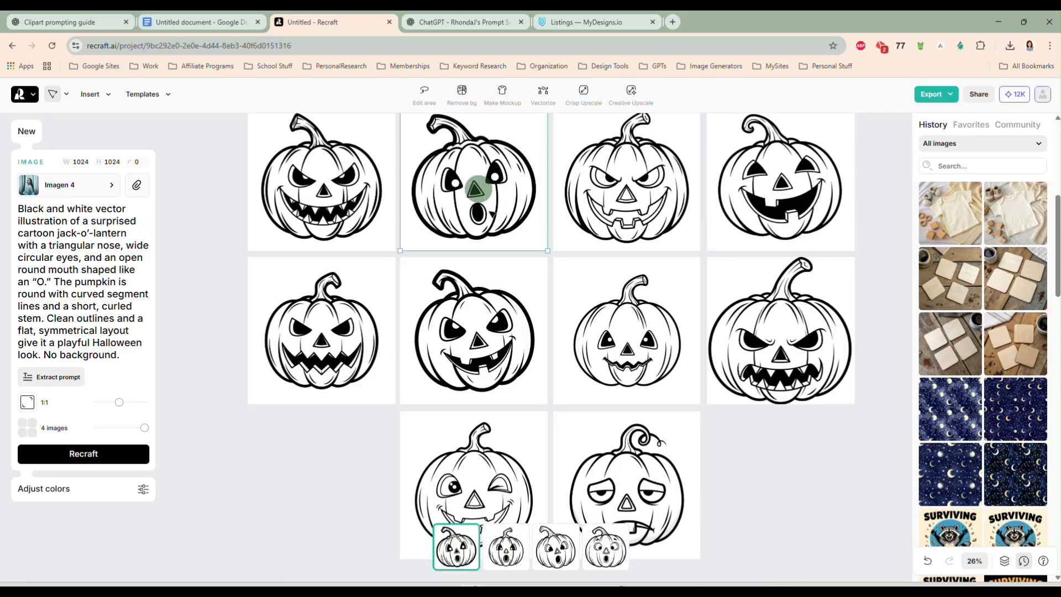
Step: Compare the variations of the mischievous jack-o'-lantern in the third top-row frame and choose the fourth one
{"action": "left_click", "coordinate": [635, 183]}
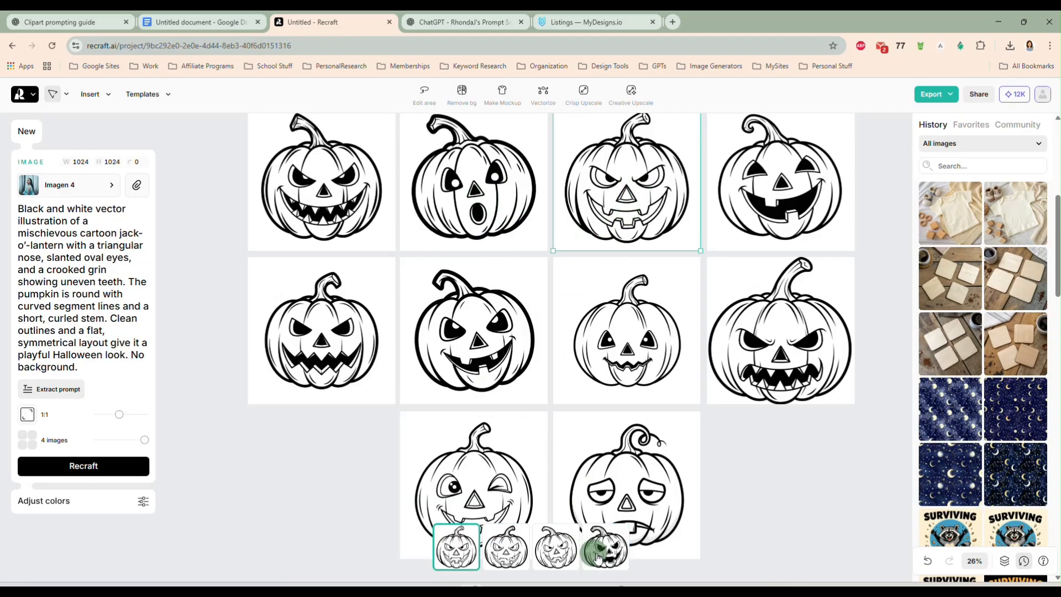
{"action": "left_click", "coordinate": [606, 560]}
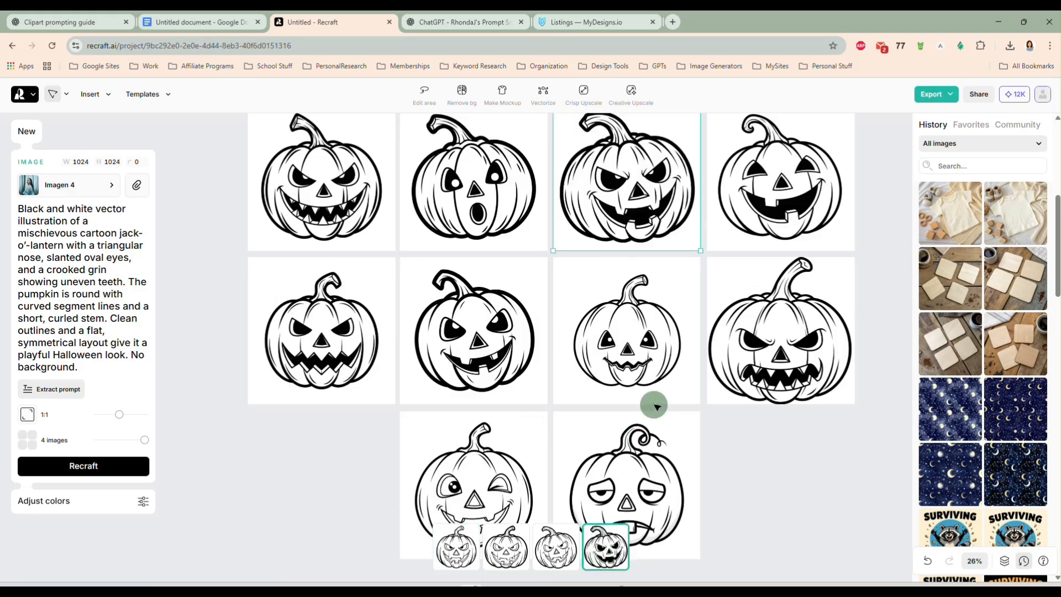
{"action": "scroll", "coordinate": [656, 406], "scroll_direction": "up", "scroll_amount": 1}
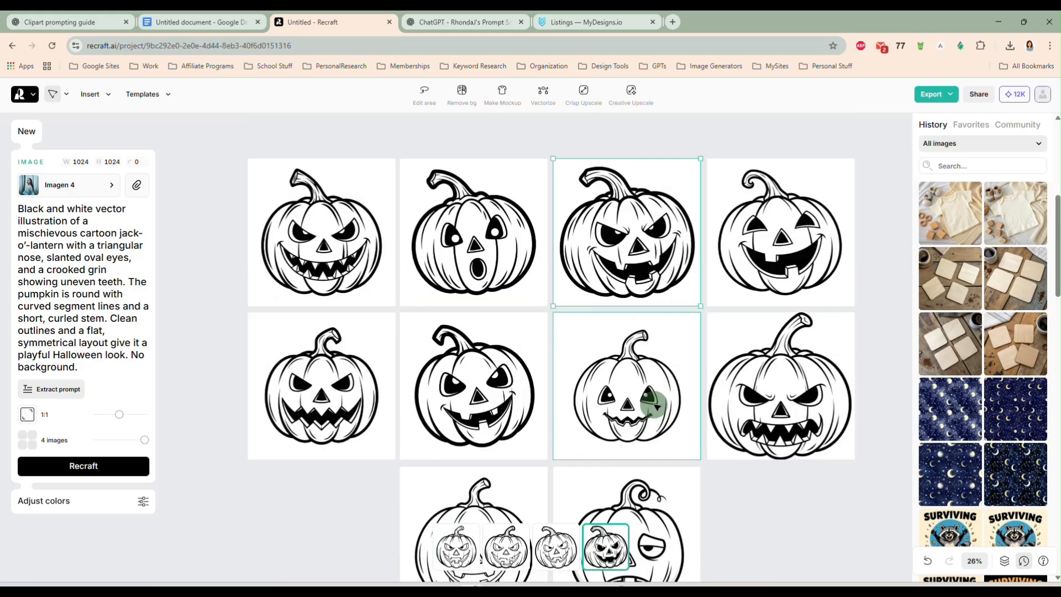
{"action": "left_click", "coordinate": [511, 558]}
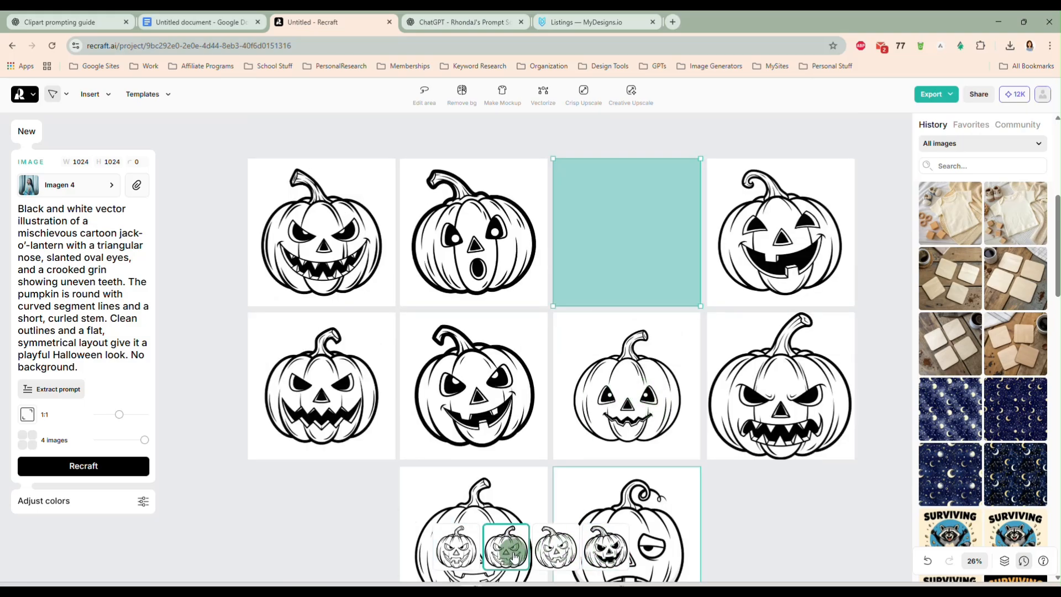
{"action": "left_click", "coordinate": [607, 550]}
Step: Switch the laughing jack-o'-lantern in the fourth top-row frame to its third generated variation
{"action": "left_click", "coordinate": [784, 239]}
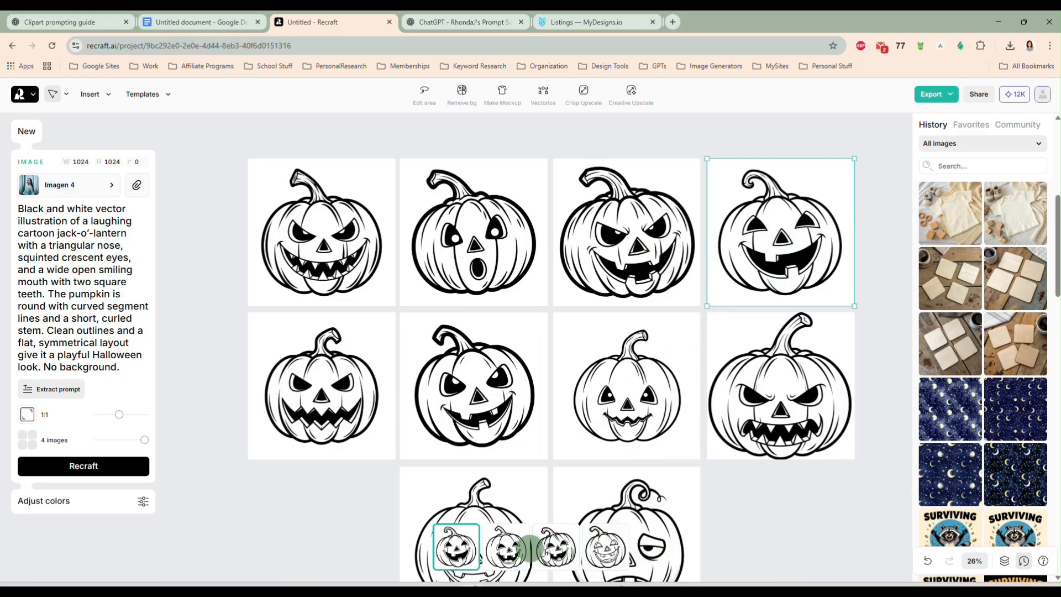
{"action": "left_click", "coordinate": [556, 550]}
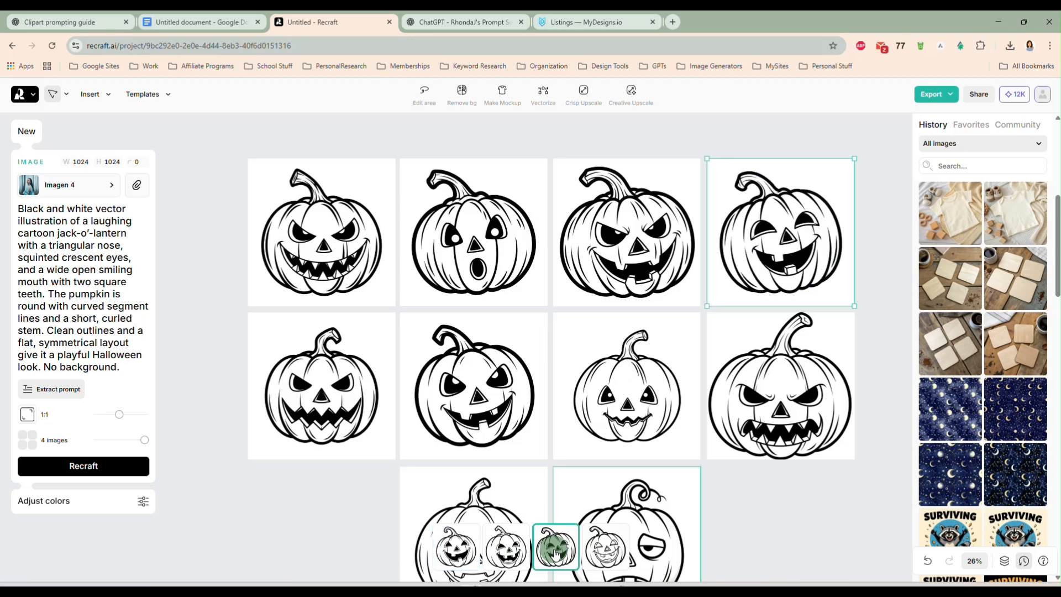
{"action": "left_click", "coordinate": [517, 551]}
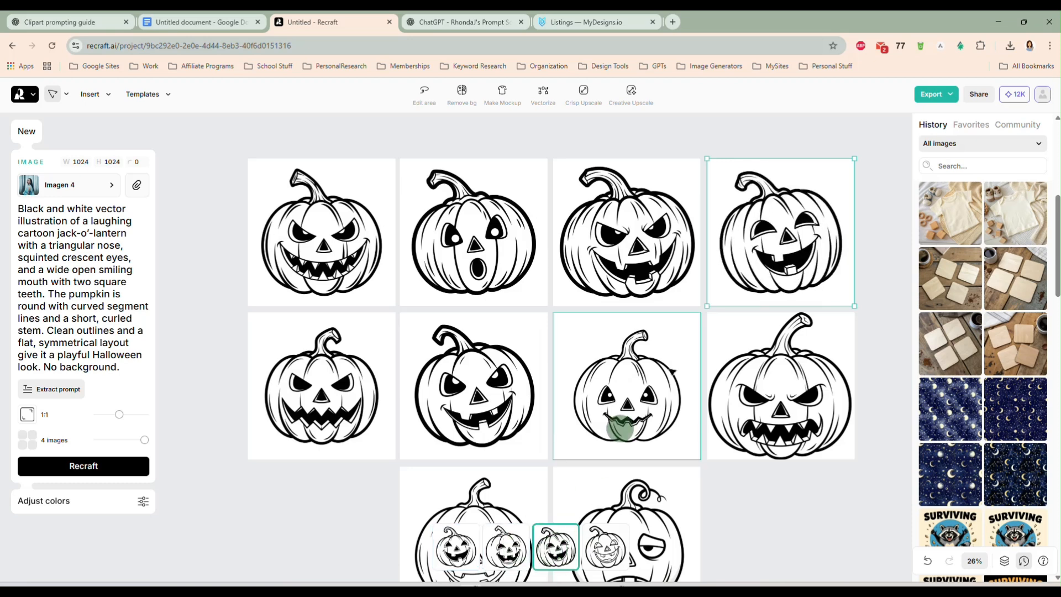
Step: Compare the variations of the spooky jack-o'-lantern in the first middle-row frame and choose the first one
{"action": "scroll", "coordinate": [624, 243], "scroll_direction": "down", "scroll_amount": 1}
{"action": "left_click", "coordinate": [323, 349]}
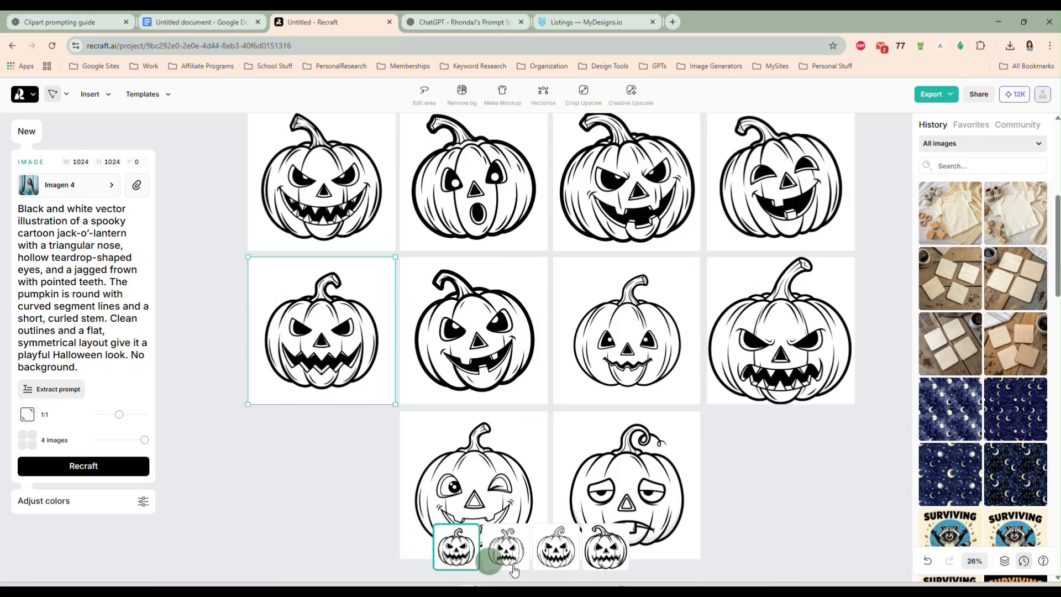
{"action": "left_click", "coordinate": [552, 553]}
{"action": "left_click", "coordinate": [607, 559]}
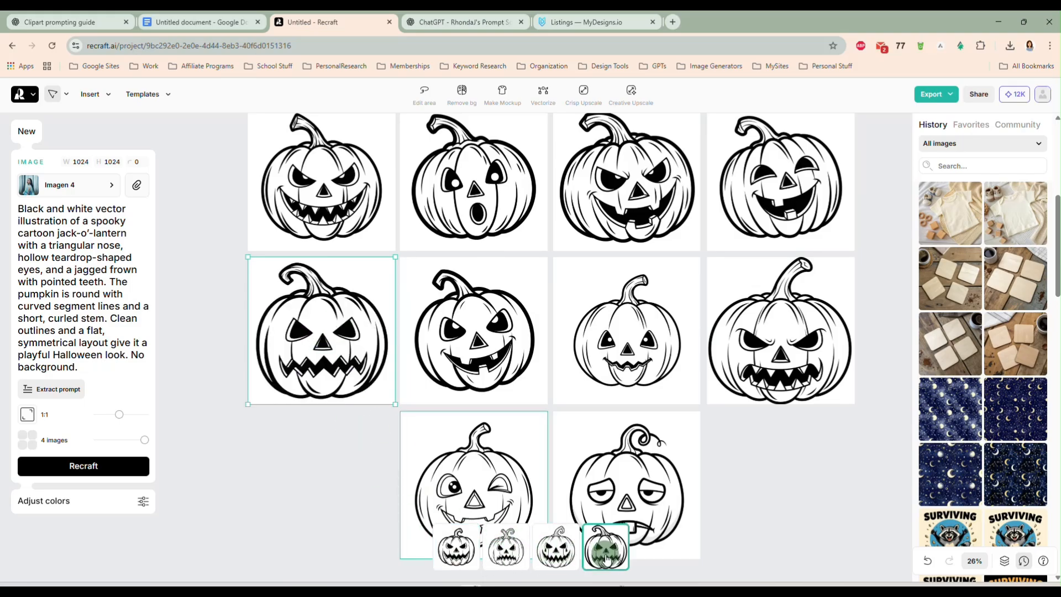
{"action": "left_click", "coordinate": [454, 556]}
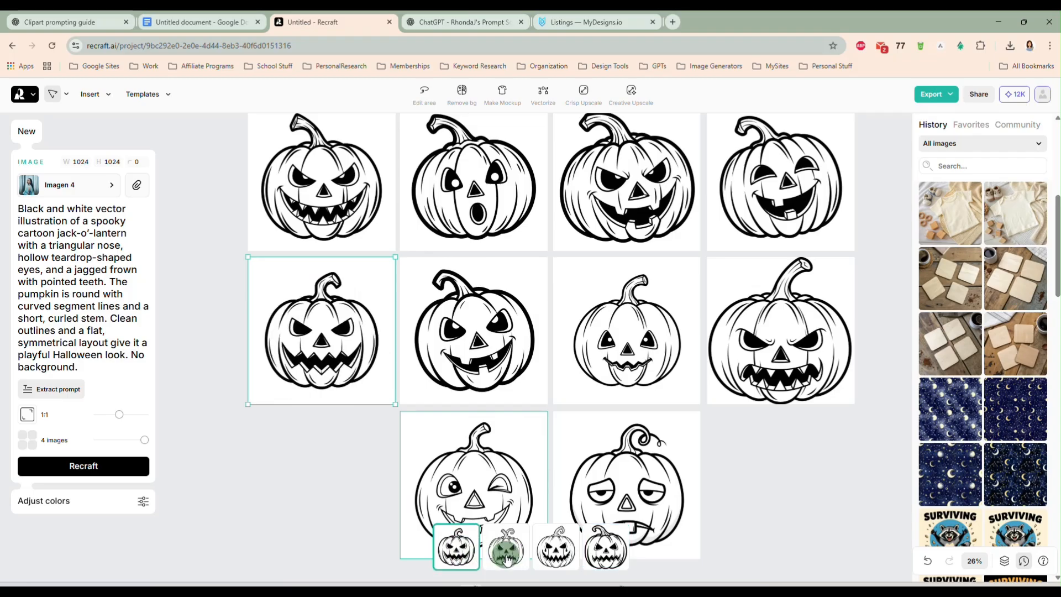
{"action": "left_click", "coordinate": [494, 558]}
{"action": "left_click", "coordinate": [454, 553]}
Step: Compare the variations of the goofy jack-o'-lantern in the second middle-row frame and choose the second one
{"action": "left_click", "coordinate": [493, 344]}
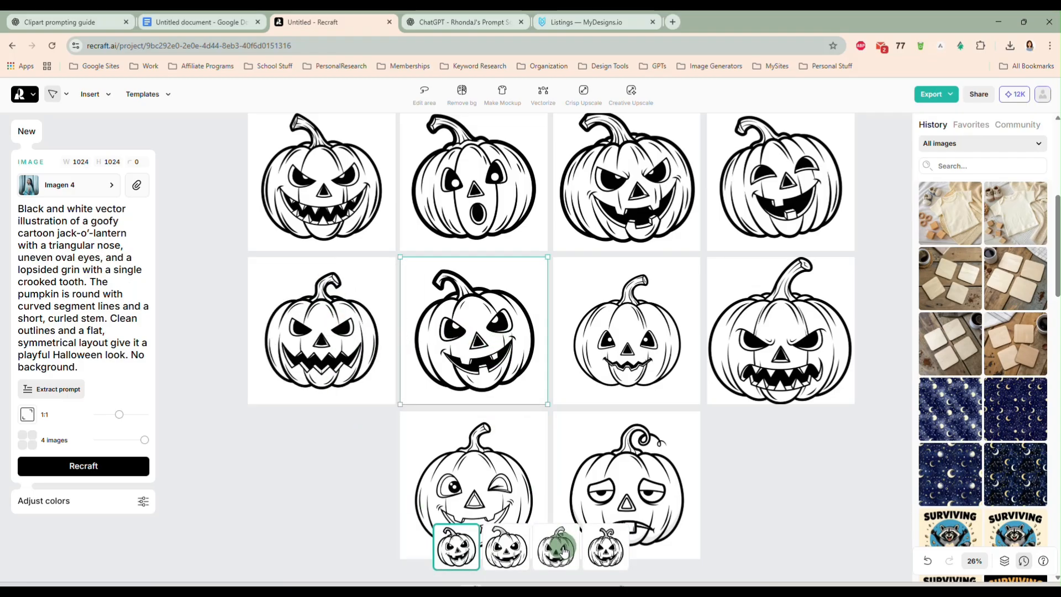
{"action": "left_click", "coordinate": [565, 552]}
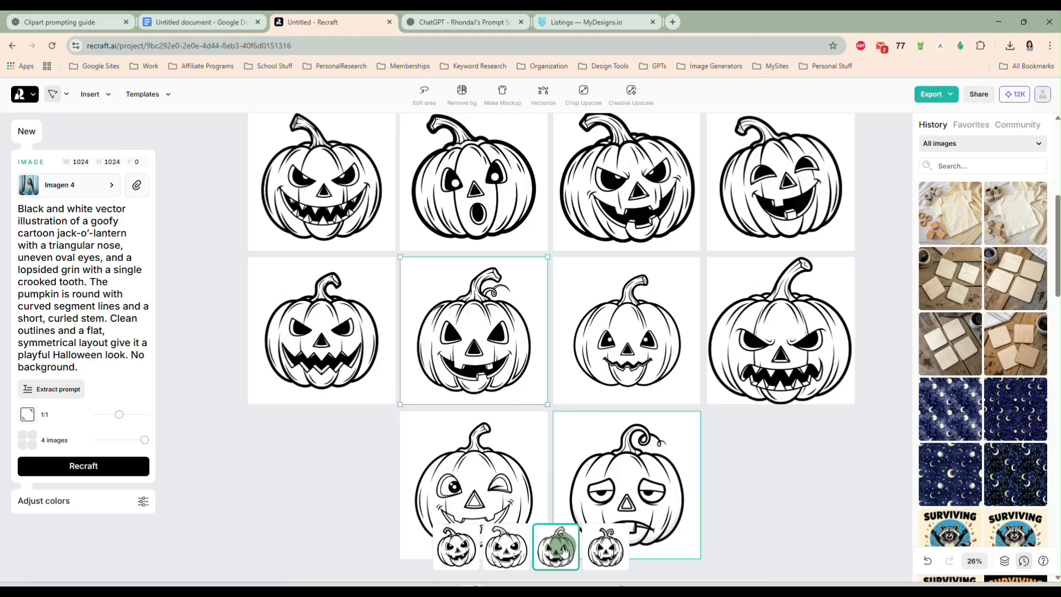
{"action": "left_click", "coordinate": [503, 565]}
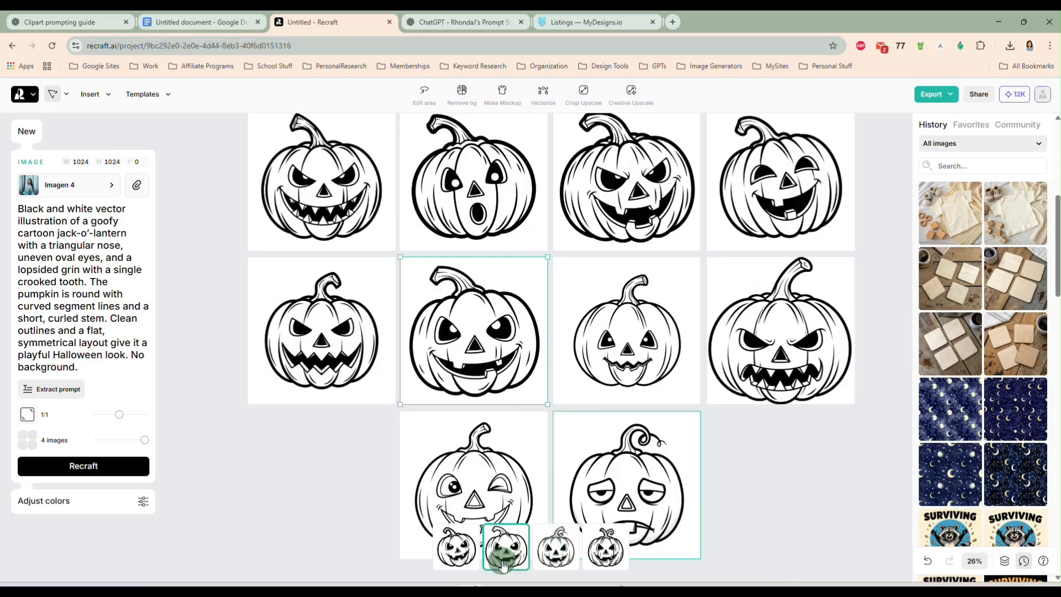
Step: Compare the variations of the shy jack-o'-lantern in the third middle-row frame and choose the third one
{"action": "left_click", "coordinate": [653, 332]}
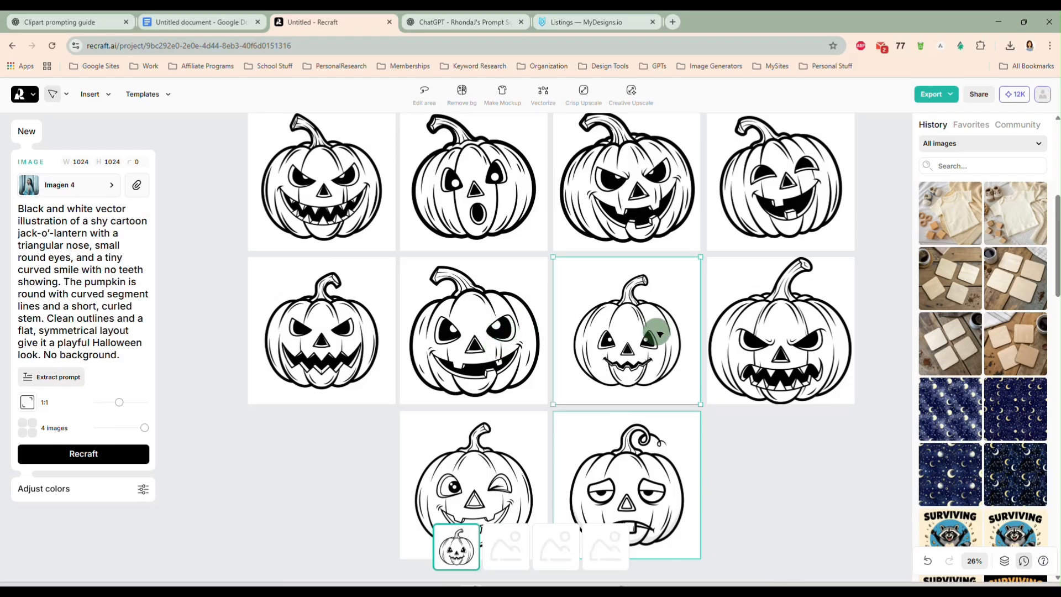
{"action": "left_click", "coordinate": [558, 561]}
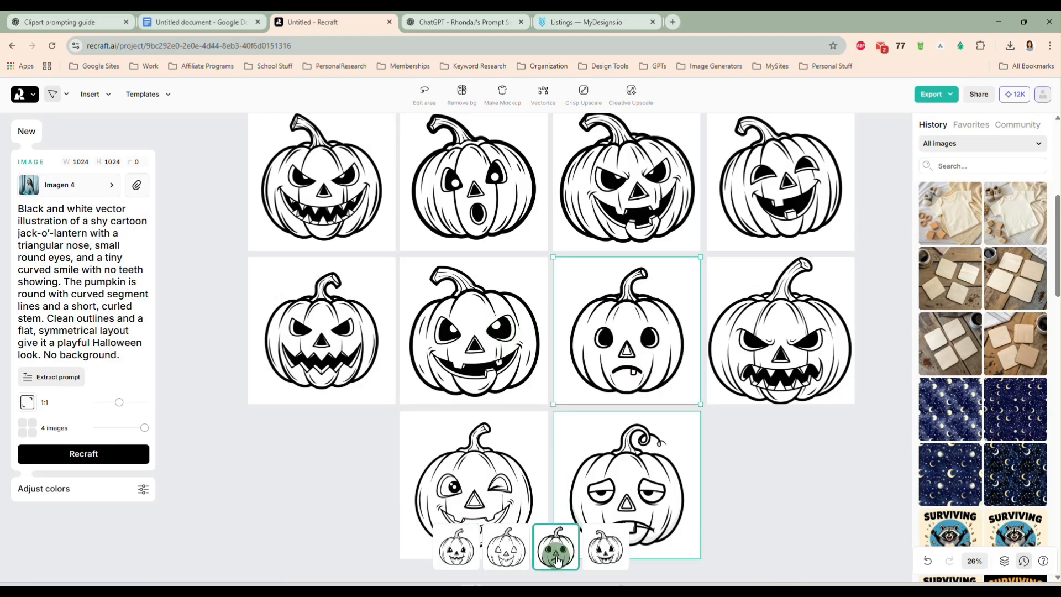
{"action": "left_click", "coordinate": [607, 561]}
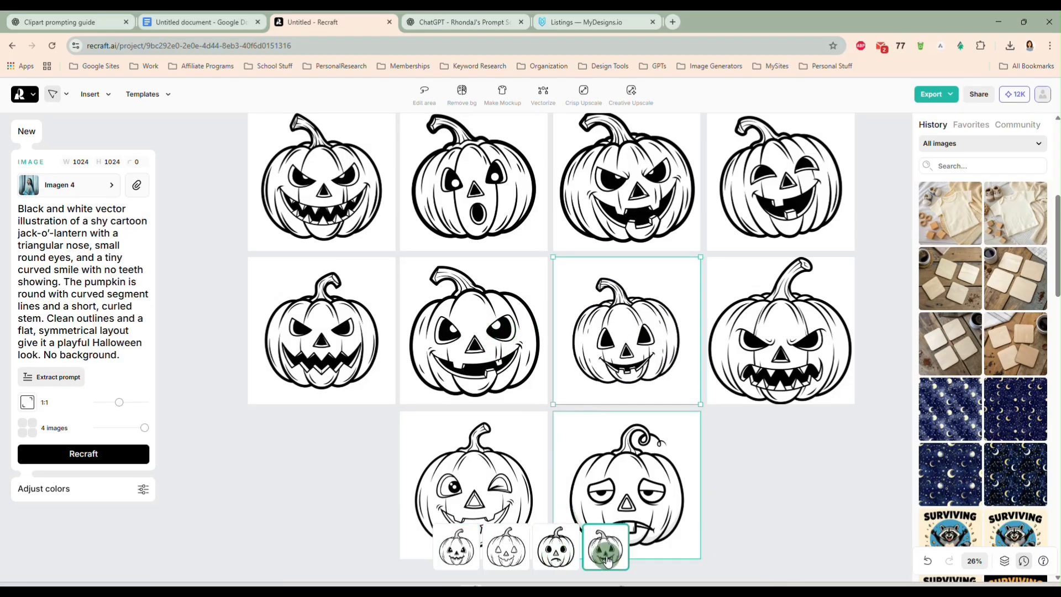
{"action": "left_click", "coordinate": [457, 553]}
{"action": "left_click", "coordinate": [567, 564]}
{"action": "left_click", "coordinate": [652, 319]}
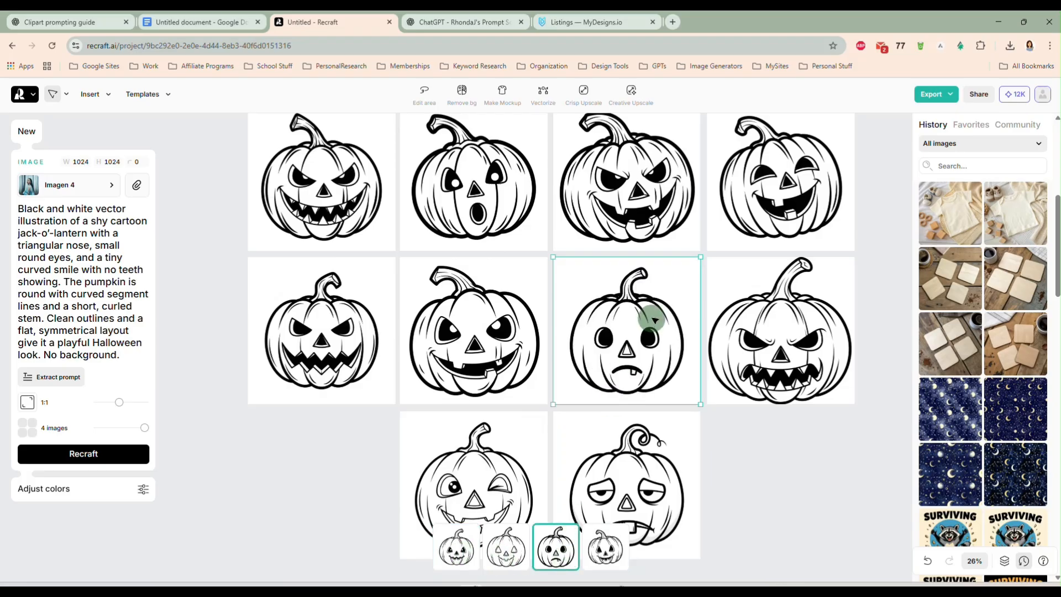
Step: Compare the variations of the angry jack-o'-lantern in the fourth middle-row frame and choose the third one
{"action": "scroll", "coordinate": [747, 429], "scroll_direction": "down", "scroll_amount": 1}
{"action": "left_click", "coordinate": [766, 339]}
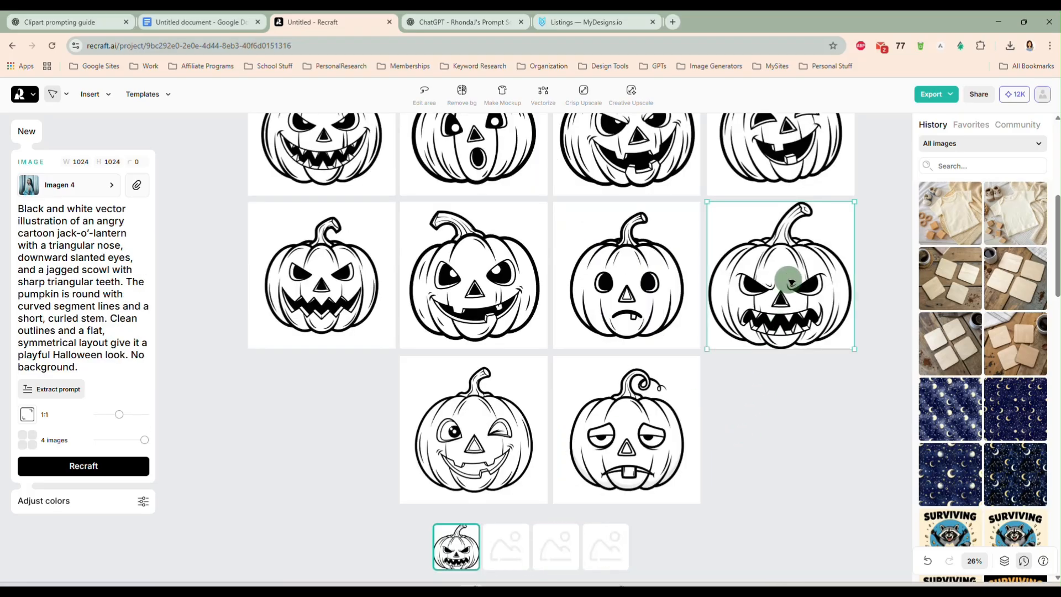
{"action": "left_click", "coordinate": [550, 535]}
{"action": "left_click", "coordinate": [557, 558]}
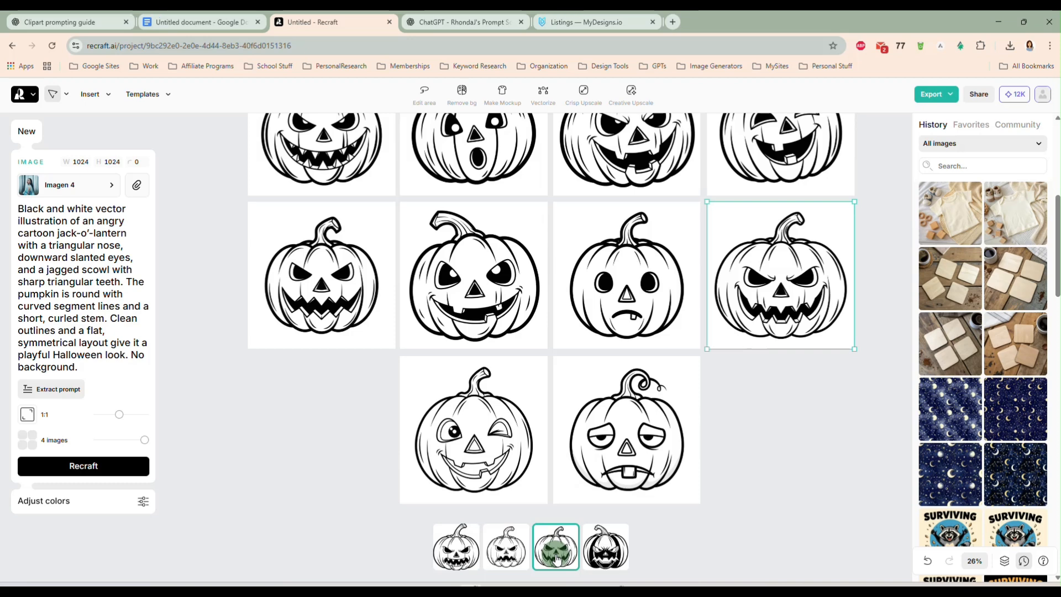
{"action": "left_click", "coordinate": [467, 558]}
{"action": "left_click", "coordinate": [511, 556]}
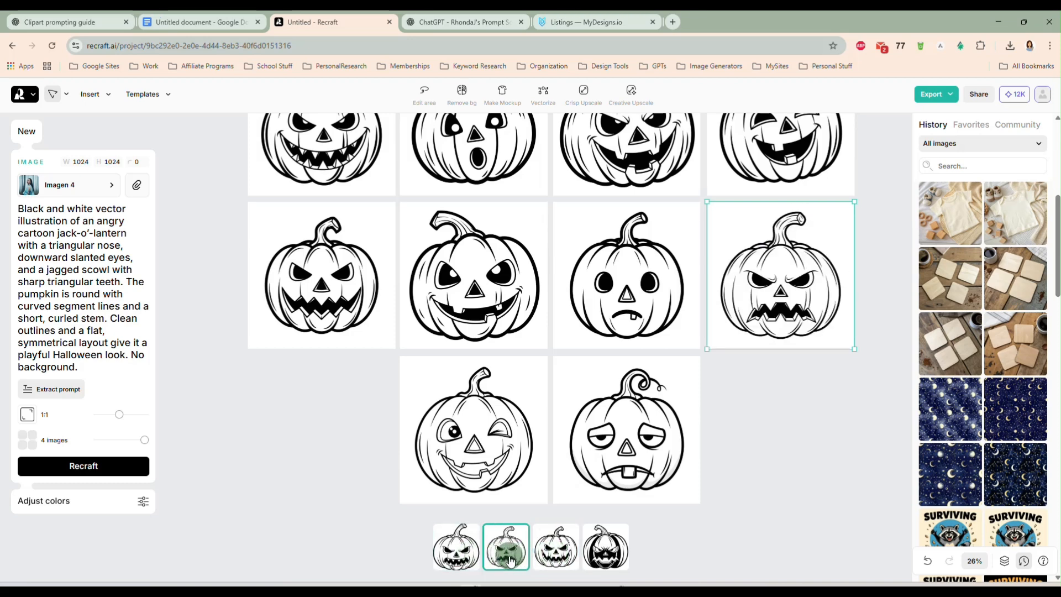
{"action": "left_click", "coordinate": [557, 561]}
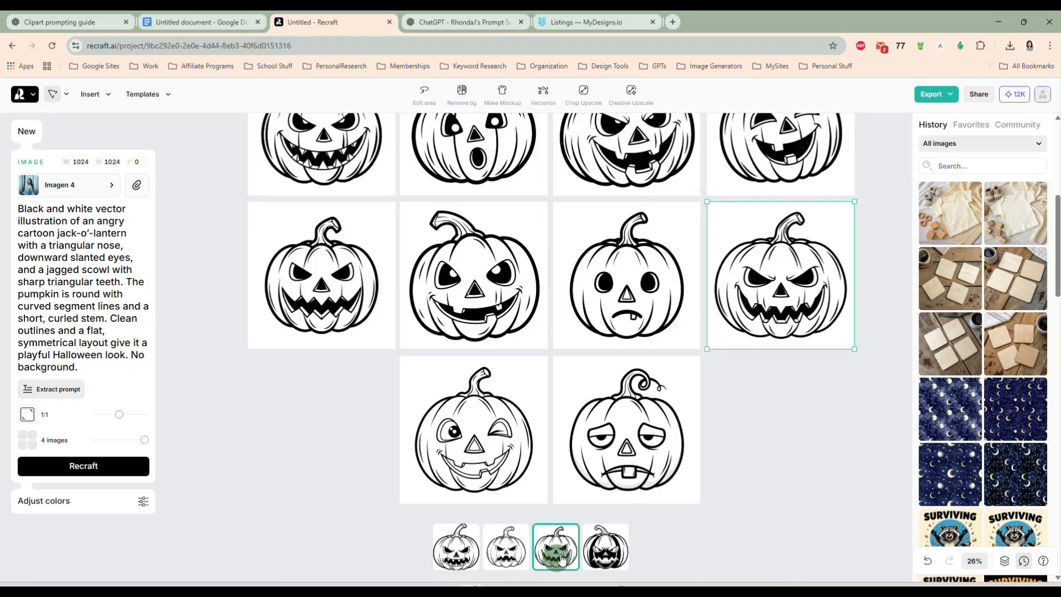
Step: Compare the variations of the cheeky jack-o'-lantern in the first bottom-row frame and choose the second one
{"action": "left_click", "coordinate": [500, 427]}
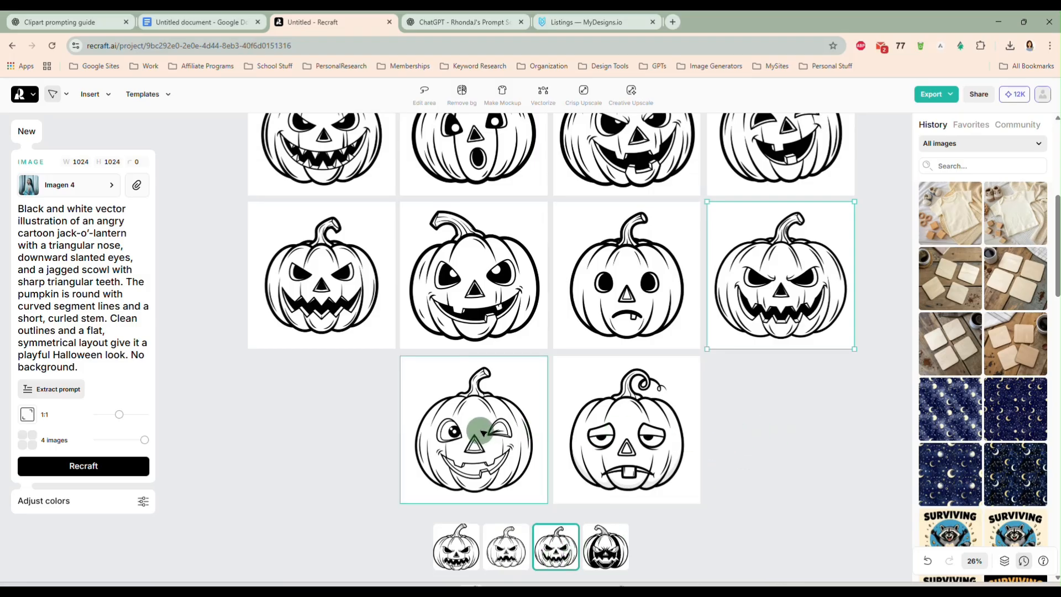
{"action": "left_click", "coordinate": [482, 432]}
{"action": "left_click", "coordinate": [507, 548]}
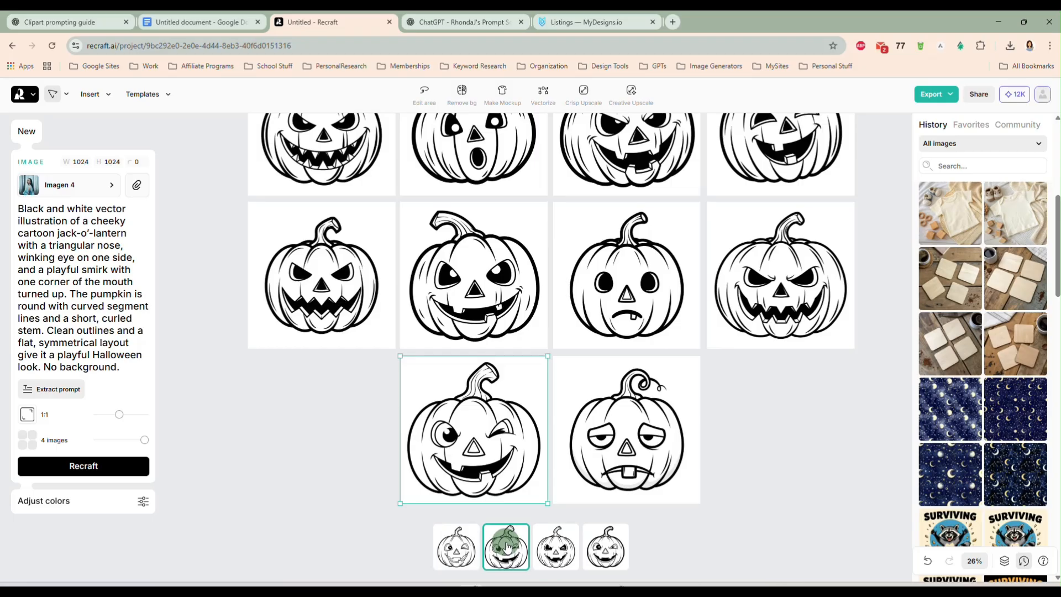
{"action": "left_click", "coordinate": [554, 550]}
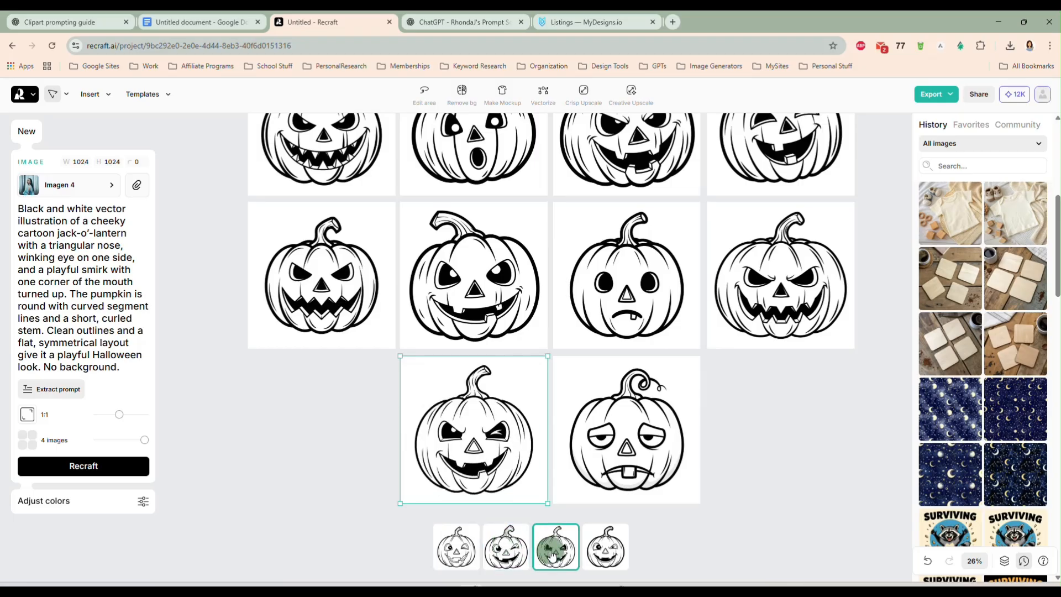
{"action": "left_click", "coordinate": [511, 552]}
Step: Regenerate the angry jack-o'-lantern in the fourth middle-row frame with the same prompt and 4 images
{"action": "left_click", "coordinate": [789, 264]}
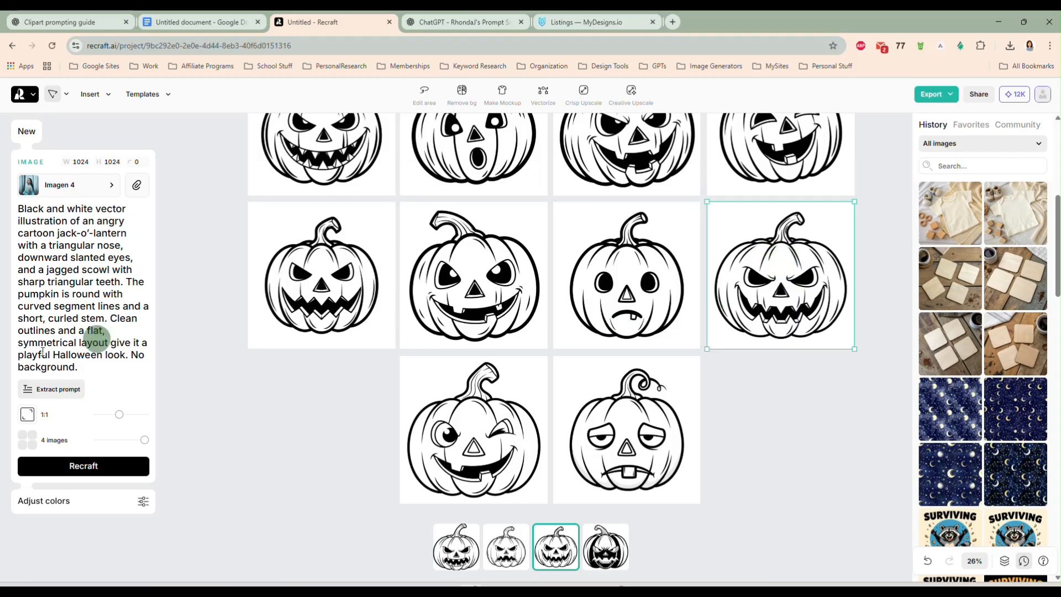
{"action": "left_click", "coordinate": [83, 466]}
Step: Switch the cheeky jack-o'-lantern in the first bottom-row frame to its fourth generated variation
{"action": "left_click", "coordinate": [454, 420]}
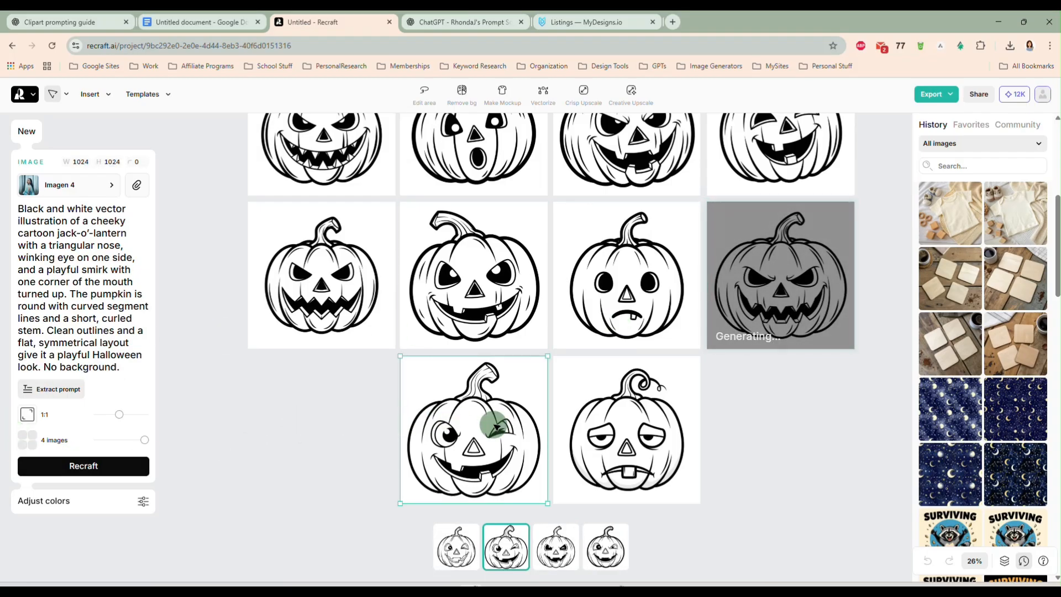
{"action": "left_click", "coordinate": [603, 558]}
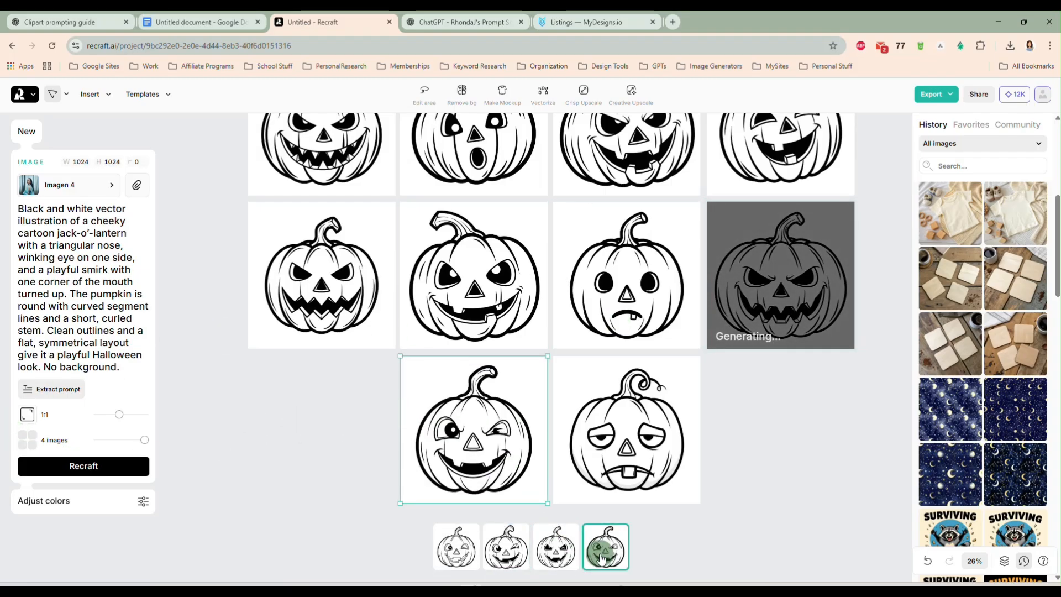
{"action": "left_click", "coordinate": [489, 437]}
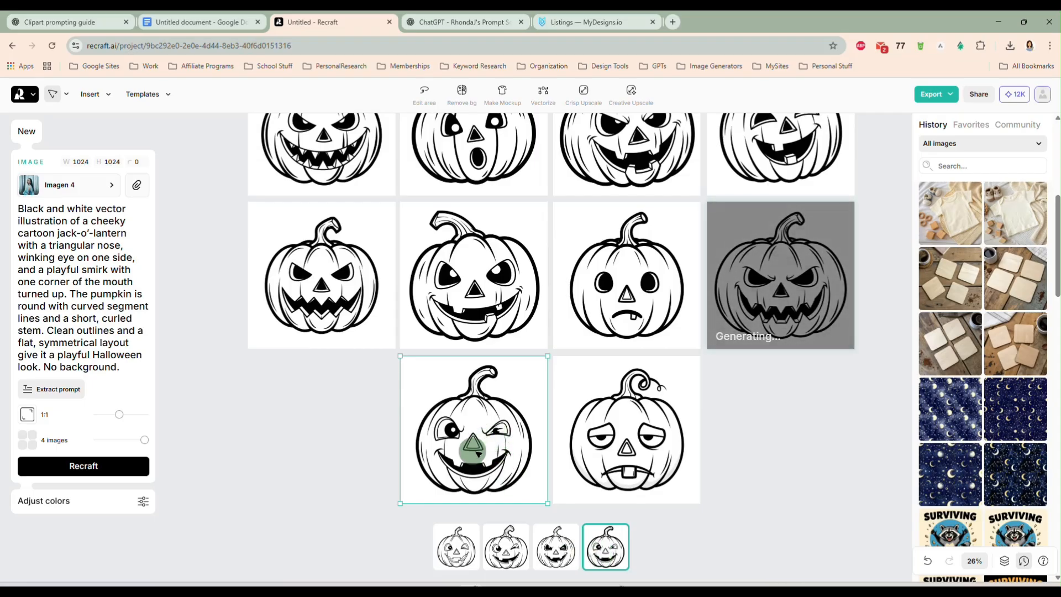
{"action": "left_click", "coordinate": [556, 547]}
{"action": "left_click", "coordinate": [594, 549]}
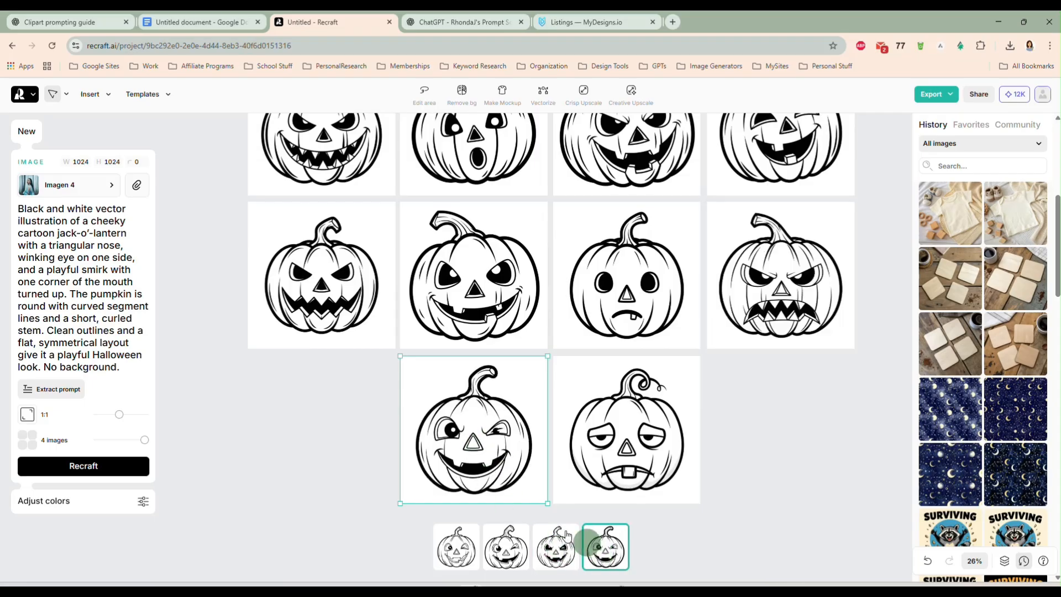
{"action": "left_click", "coordinate": [481, 447]}
Step: Compare the variations of the tired jack-o'-lantern in the second bottom-row frame and choose the second one
{"action": "left_click", "coordinate": [627, 450]}
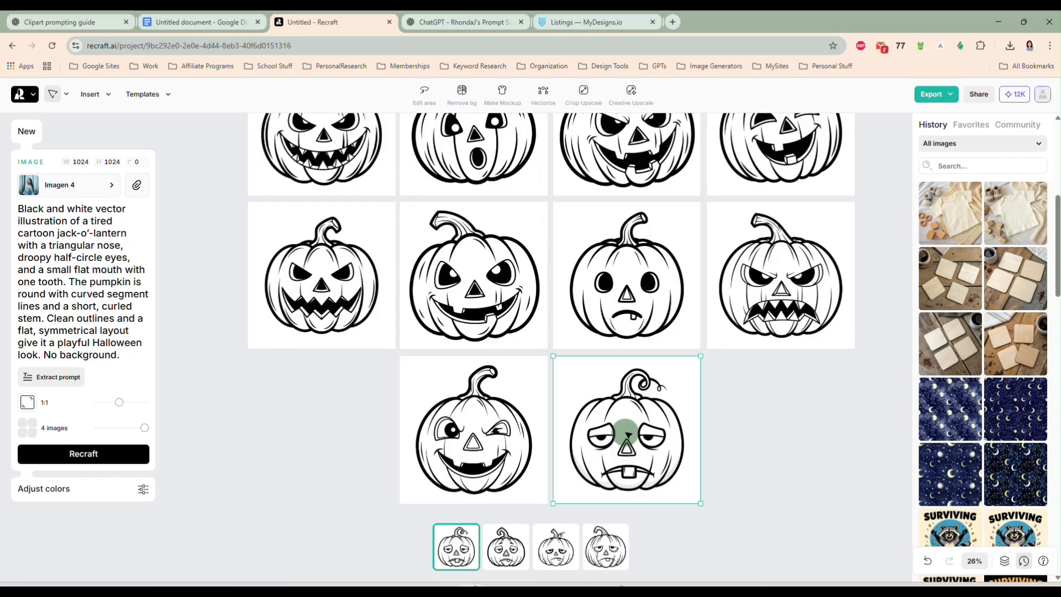
{"action": "left_click", "coordinate": [506, 550]}
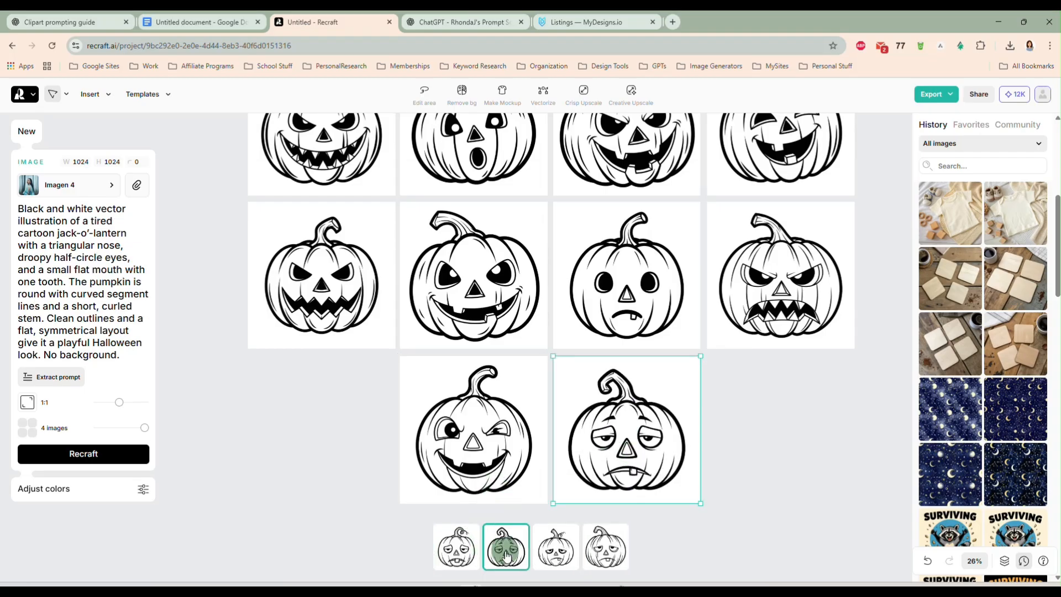
{"action": "left_click", "coordinate": [604, 553]}
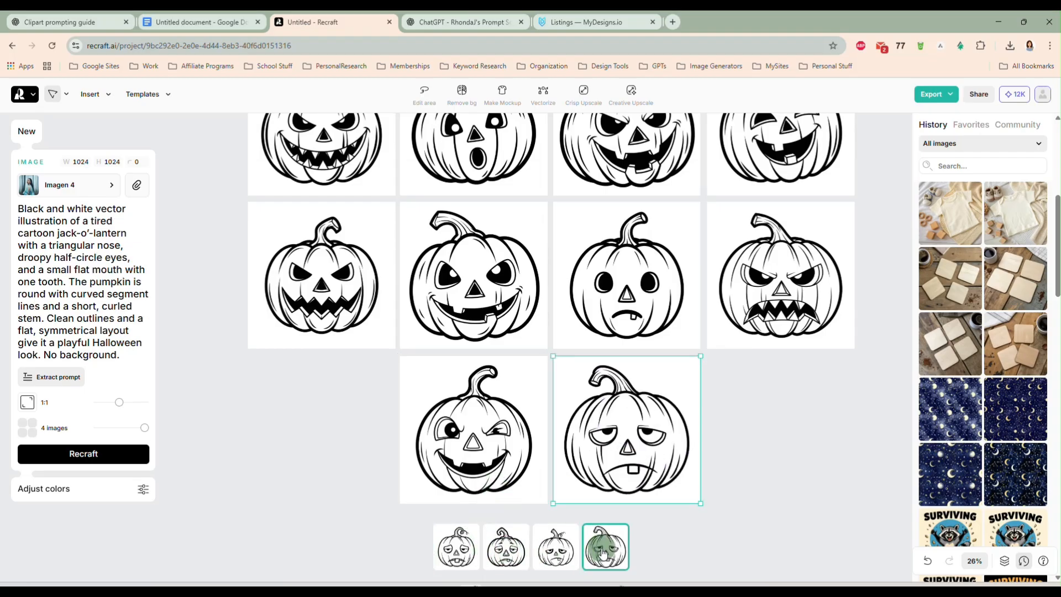
{"action": "left_click", "coordinate": [505, 559]}
Step: Choose the second generated variation for the angry jack-o'-lantern in the fourth middle-row frame
{"action": "left_click", "coordinate": [781, 297]}
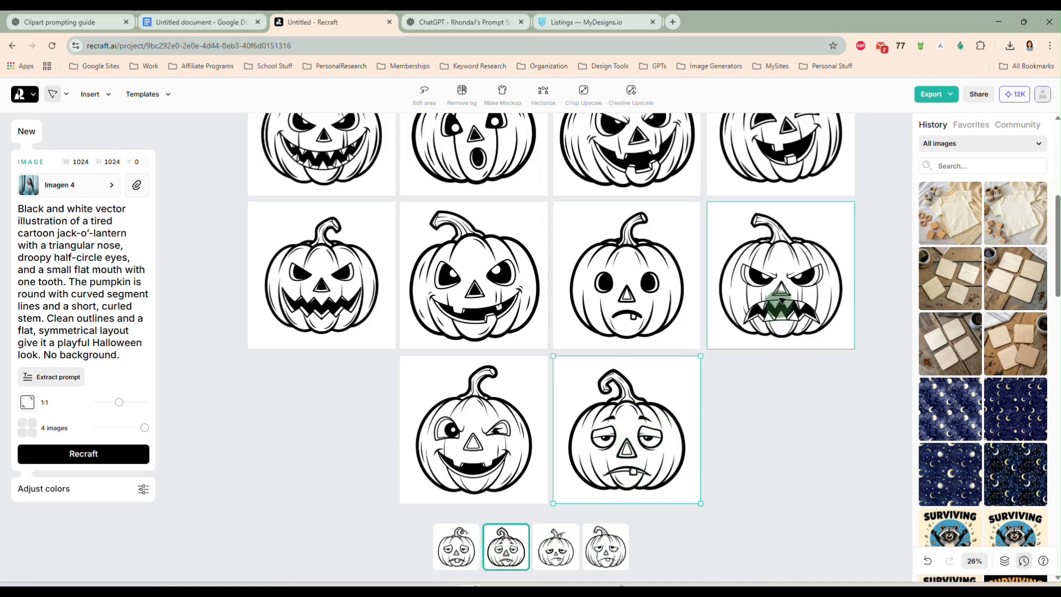
{"action": "left_click", "coordinate": [520, 544]}
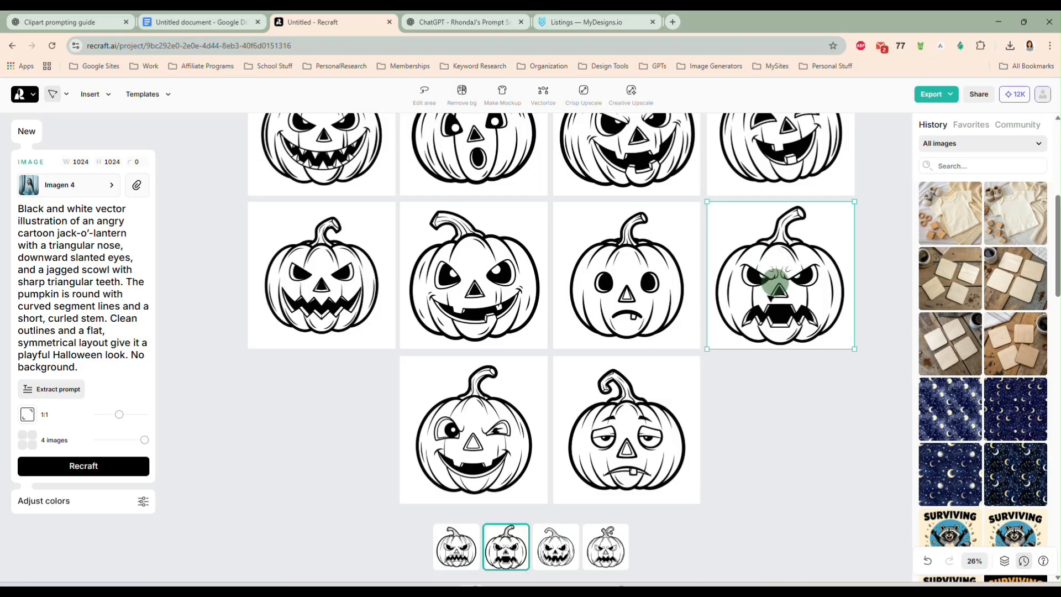
Step: Regenerate the cheeky jack-o'-lantern in the first bottom-row frame with the same prompt and choose the third new variation
{"action": "left_click", "coordinate": [544, 480]}
{"action": "left_click", "coordinate": [146, 466]}
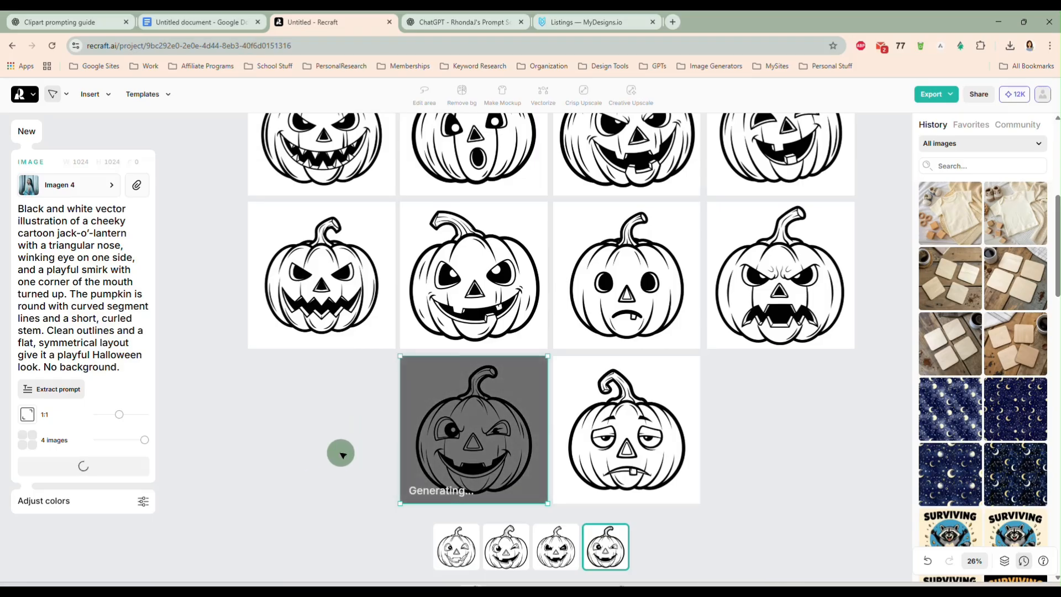
{"action": "scroll", "coordinate": [314, 453], "scroll_direction": "down", "scroll_amount": 1}
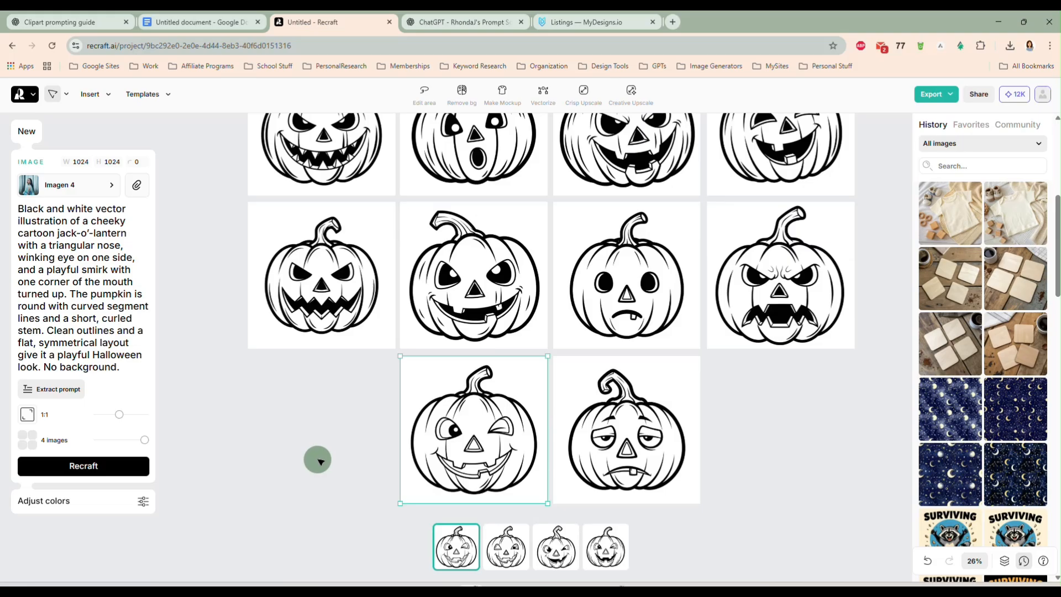
{"action": "left_click", "coordinate": [508, 546]}
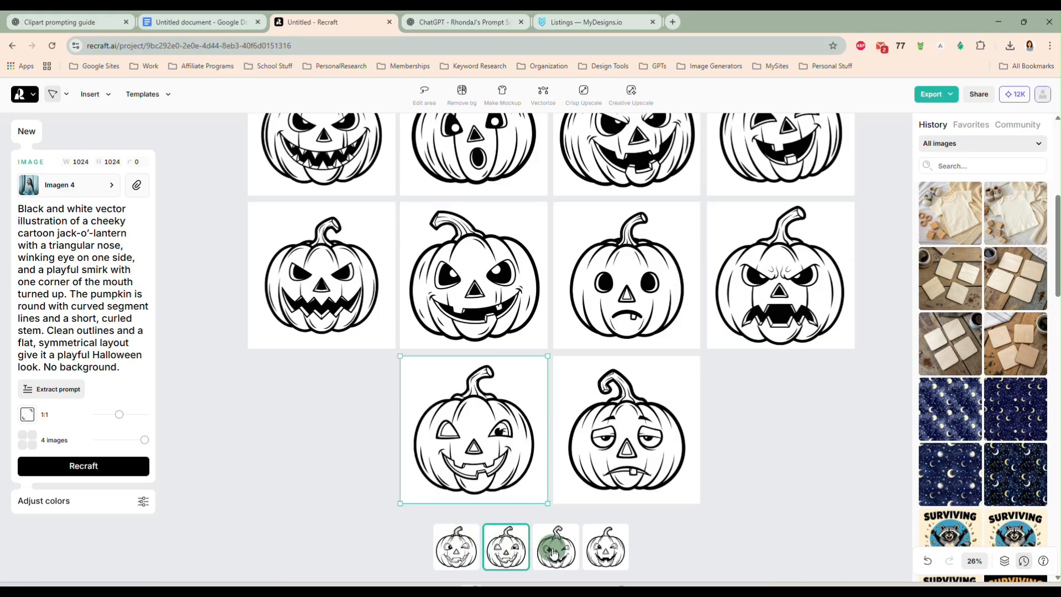
{"action": "left_click", "coordinate": [555, 552]}
{"action": "left_click", "coordinate": [606, 555]}
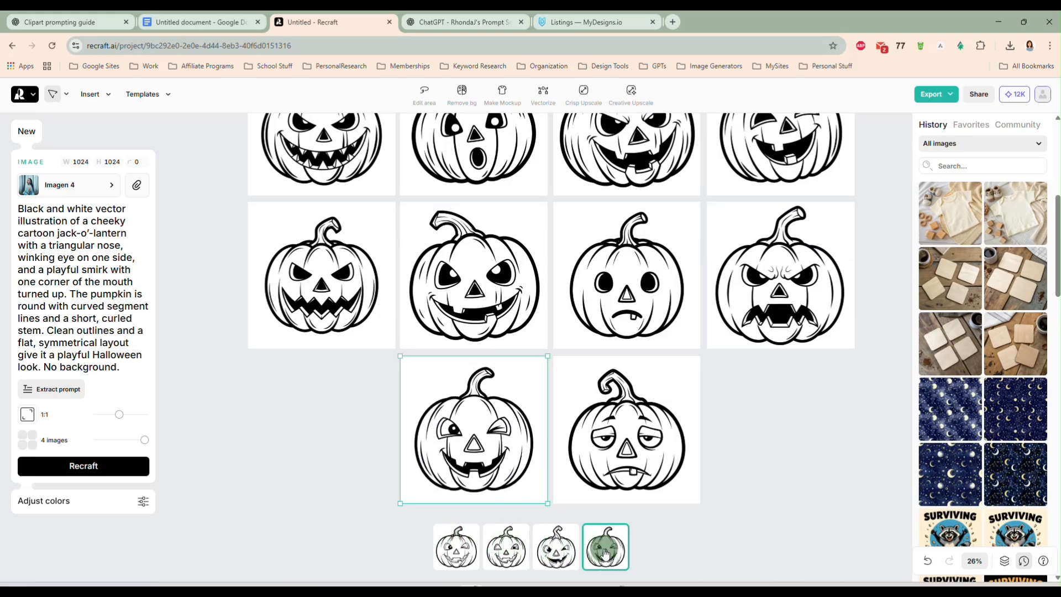
{"action": "left_click", "coordinate": [555, 550]}
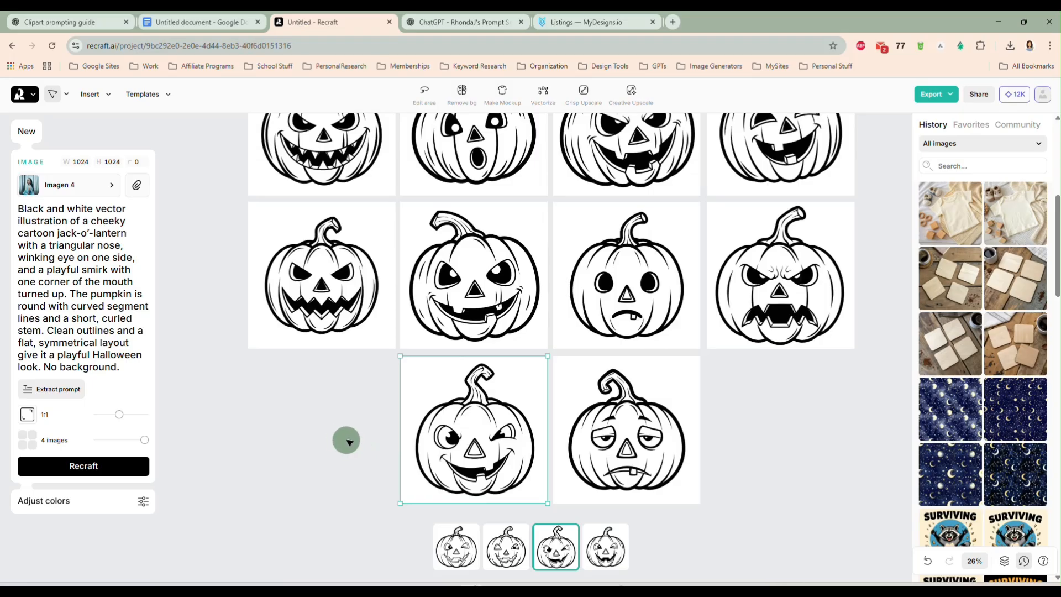
Step: Remove the backgrounds of all ten jack-o'-lantern images together and vectorize them
{"action": "scroll", "coordinate": [347, 441], "scroll_direction": "up", "scroll_amount": 2}
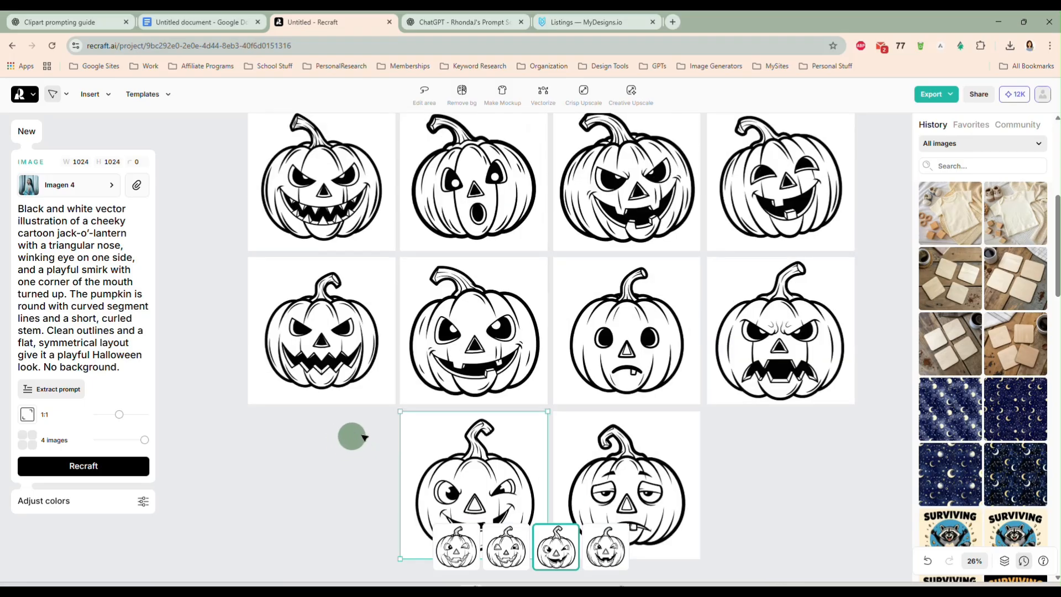
{"action": "left_click", "coordinate": [747, 474]}
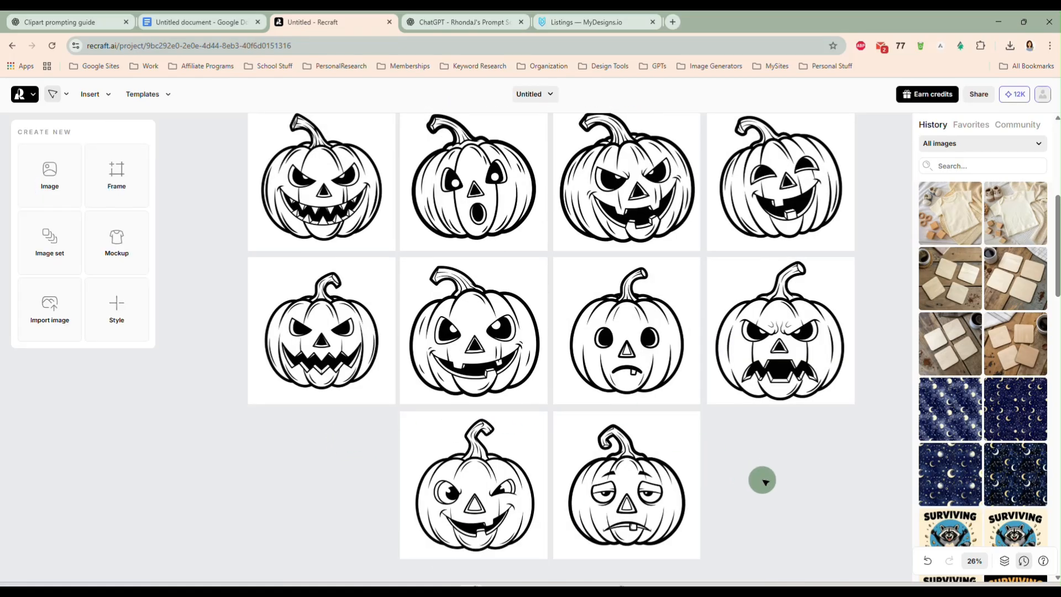
{"action": "scroll", "coordinate": [757, 481], "scroll_direction": "down", "scroll_amount": 2}
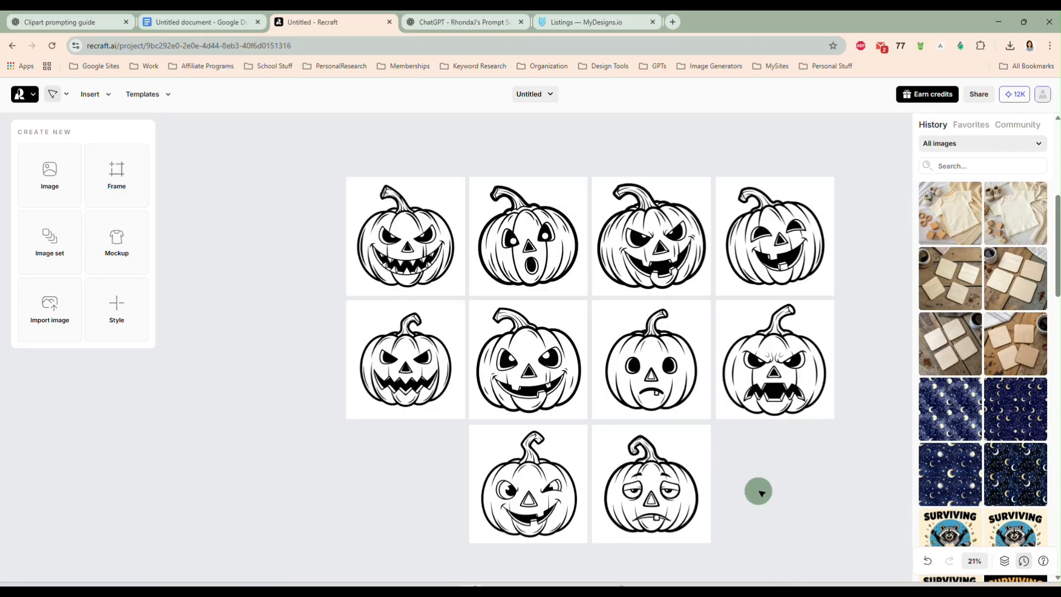
{"action": "left_click_drag", "start_coordinate": [758, 491], "coordinate": [687, 455]}
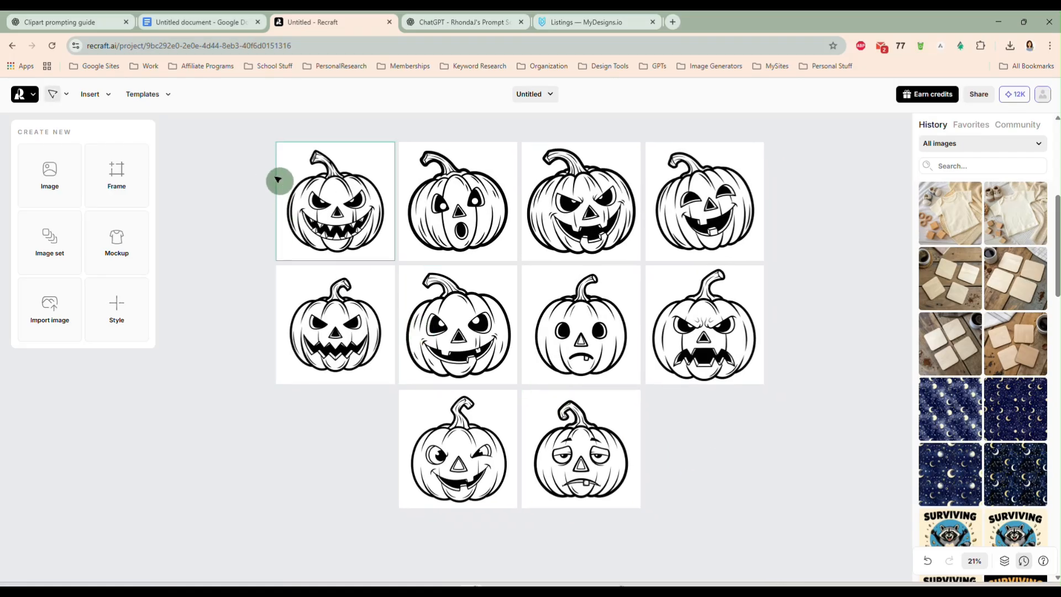
{"action": "mouse_move", "coordinate": [237, 130]}
{"action": "left_mouse_down"}
{"action": "mouse_move", "coordinate": [575, 320]}
{"action": "mouse_move", "coordinate": [788, 528]}
{"action": "left_mouse_up"}
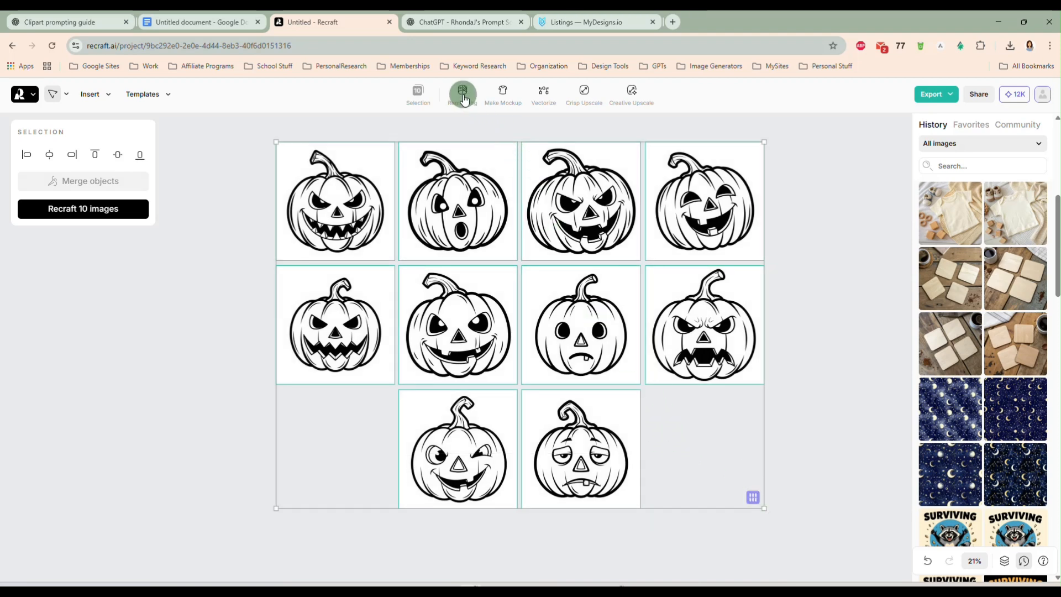
{"action": "left_click", "coordinate": [463, 97]}
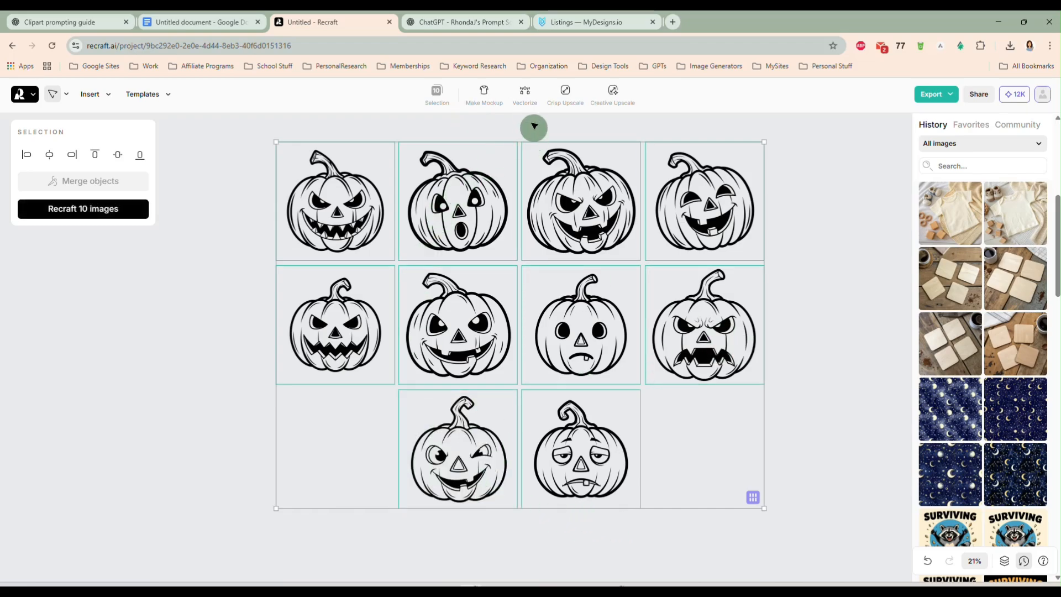
{"action": "left_click", "coordinate": [525, 95]}
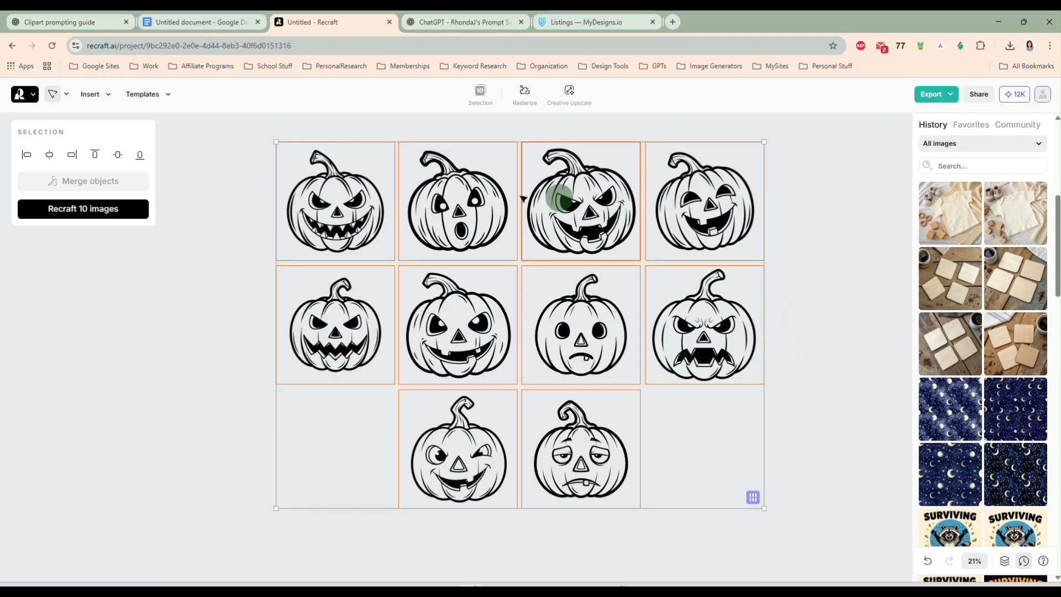
Step: Export the ten vectorized jack-o'-lanterns as SVG to a ZIP archive named Pumpkins in the SVG Files folder of WIP-TEMP
{"action": "left_click", "coordinate": [939, 94]}
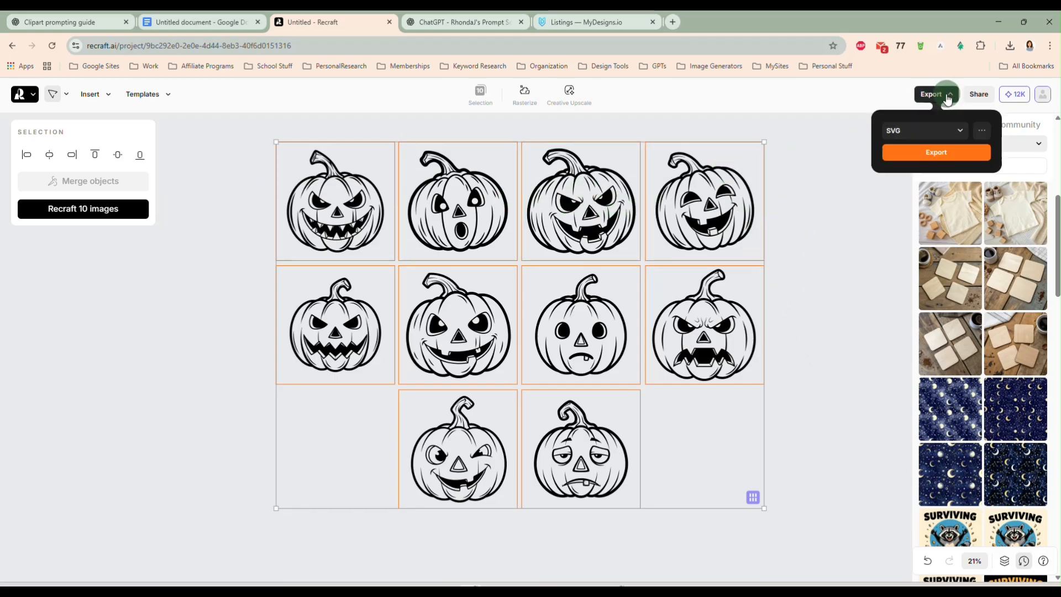
{"action": "left_click", "coordinate": [928, 154]}
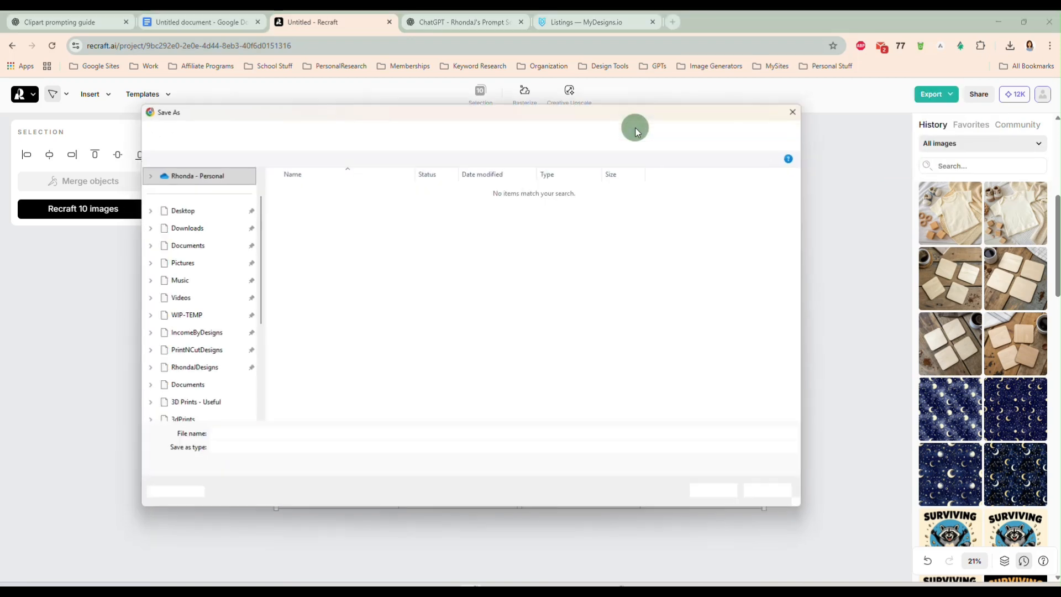
{"action": "left_click", "coordinate": [321, 133]}
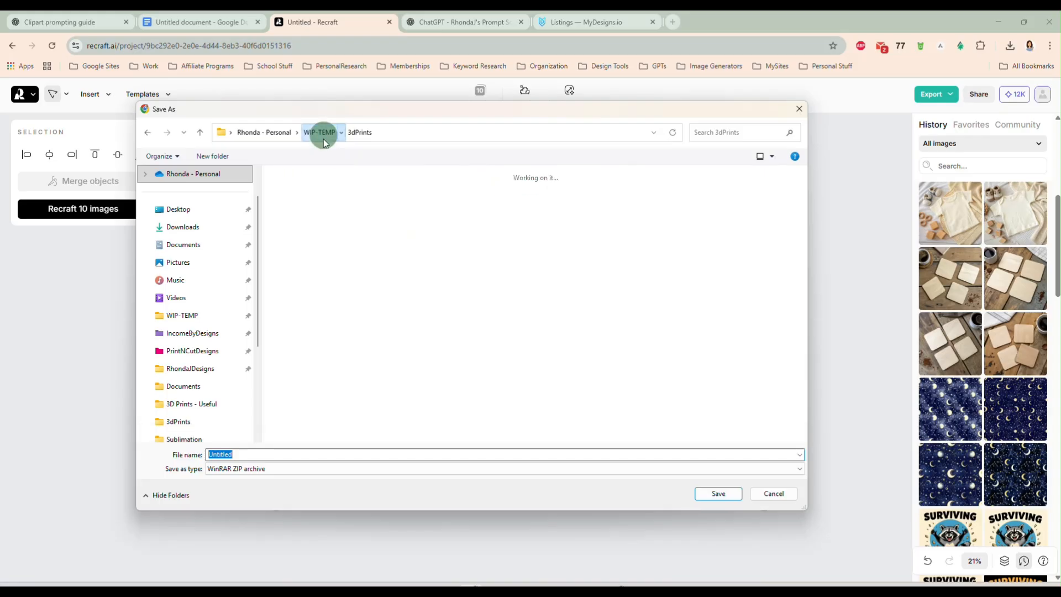
{"action": "double_click", "coordinate": [766, 204]}
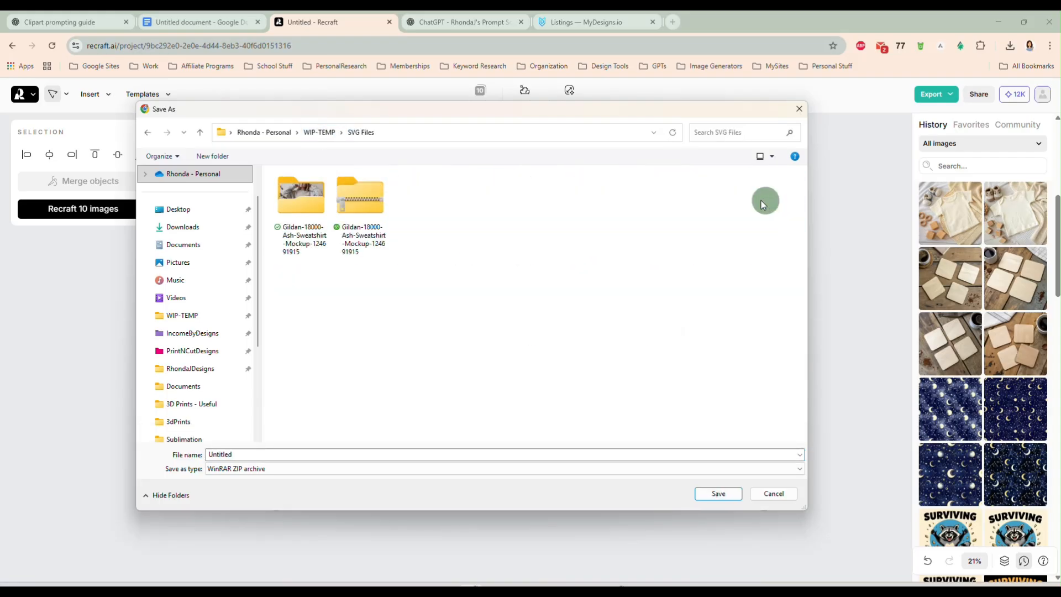
{"action": "left_click", "coordinate": [396, 453]}
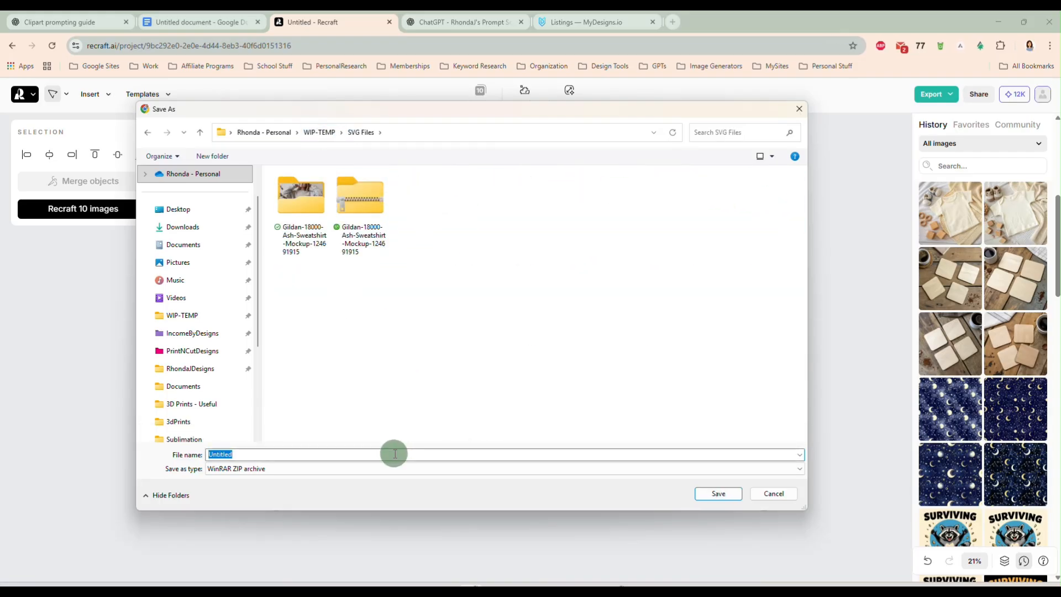
{"action": "type", "text": "Pumpkins"}
{"action": "key", "text": "Return"}
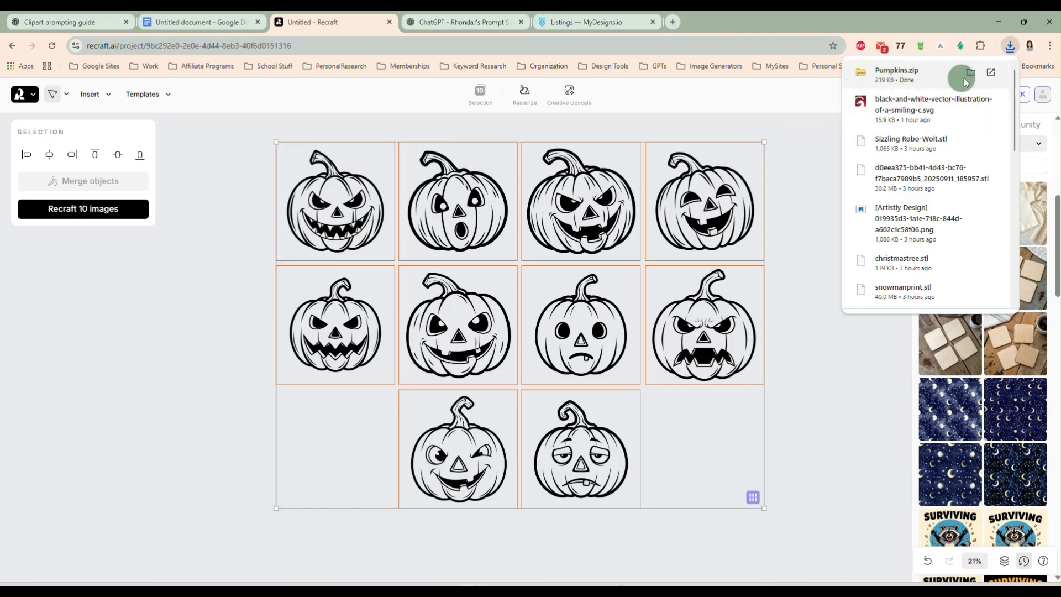
Step: Show the downloaded Pumpkins.zip in its folder and switch the file display to List view
{"action": "left_click", "coordinate": [970, 74]}
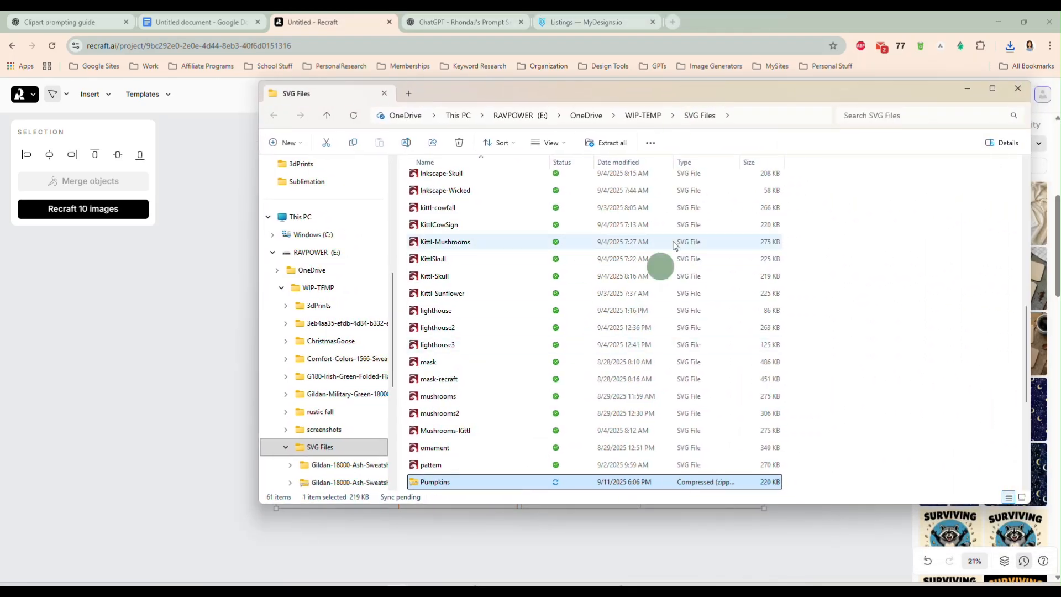
{"action": "left_click", "coordinate": [565, 145]}
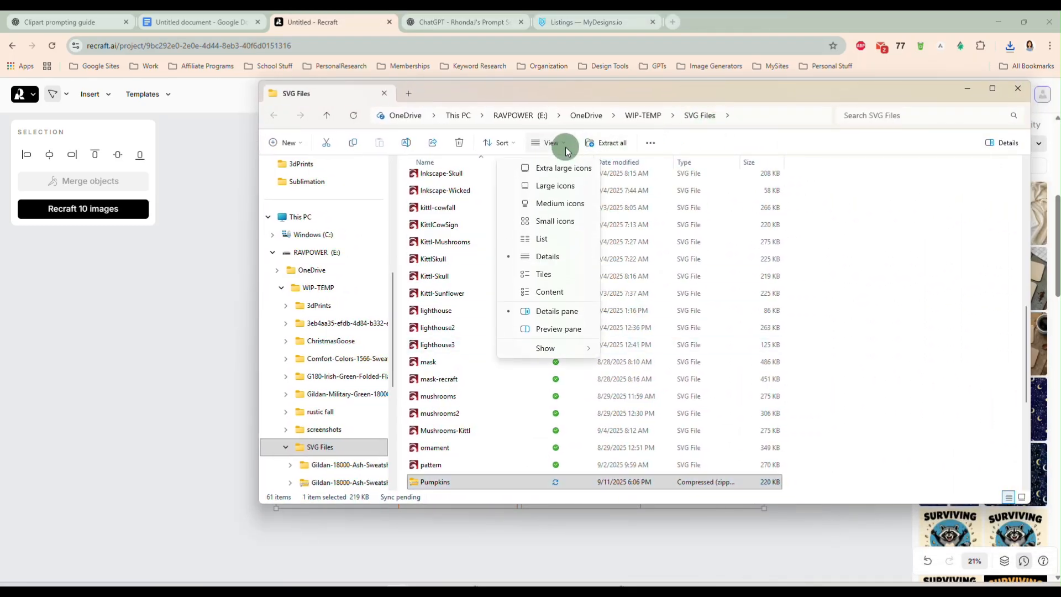
{"action": "left_click", "coordinate": [553, 275]}
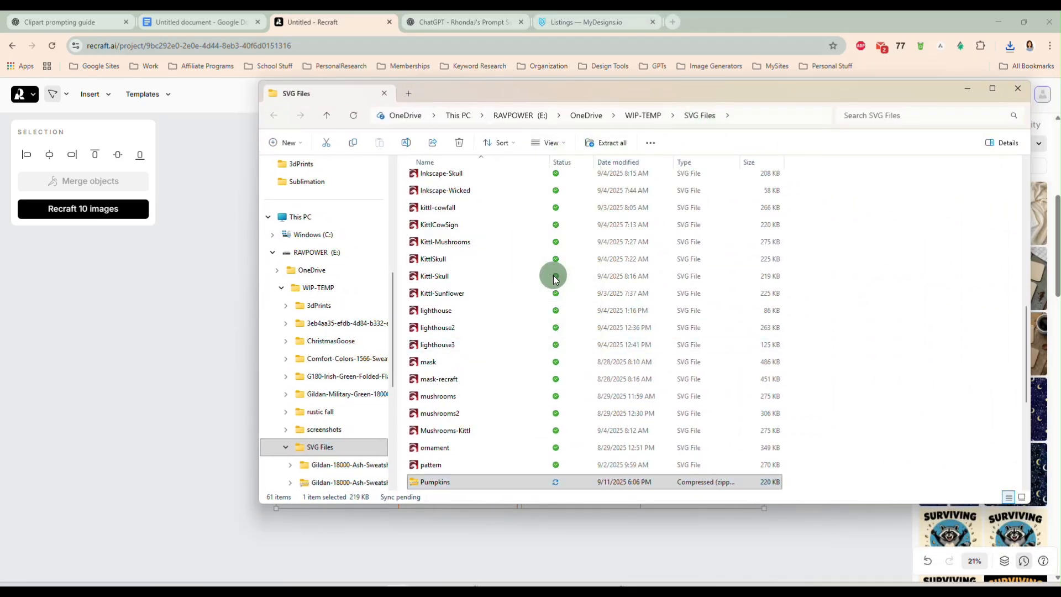
{"action": "left_click", "coordinate": [553, 143]}
{"action": "left_click", "coordinate": [546, 242]}
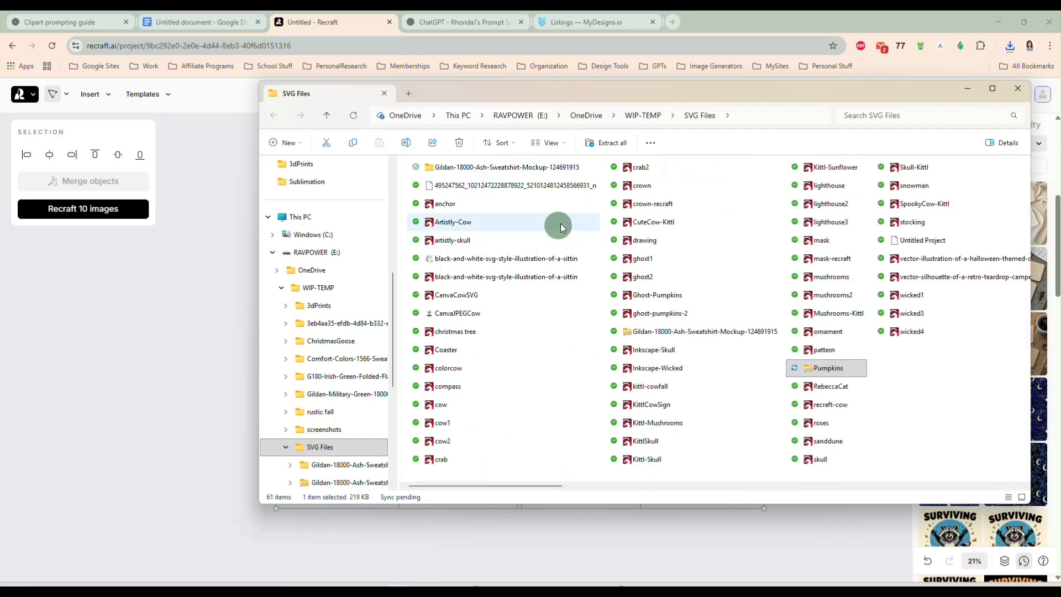
Step: Extract the Pumpkins archive to E:\OneDrive\WIP-TEMP\SVG Files\Pumpkins
{"action": "right_click", "coordinate": [838, 371]}
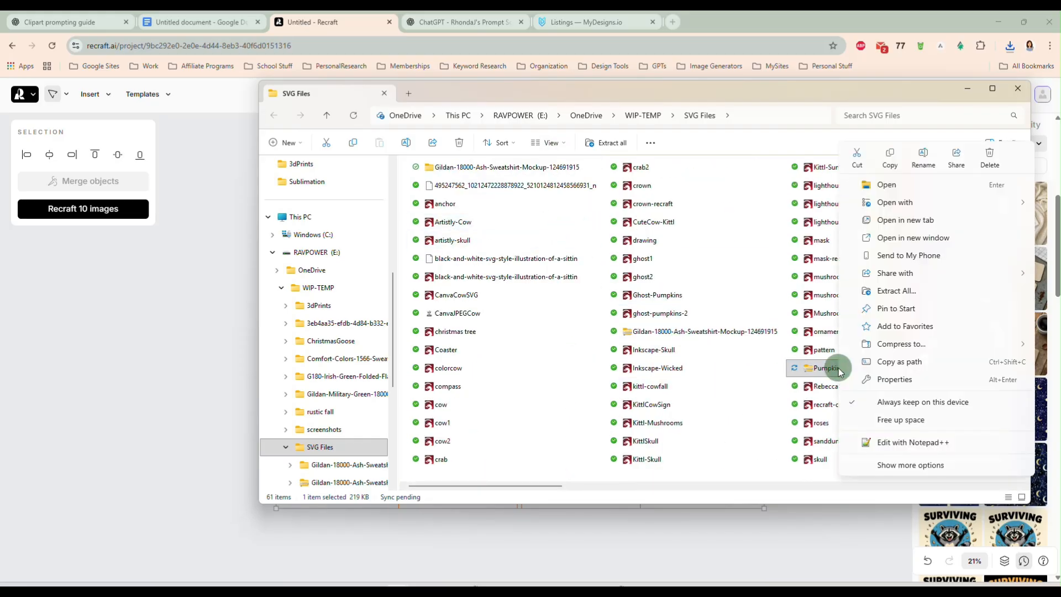
{"action": "left_click", "coordinate": [881, 289]}
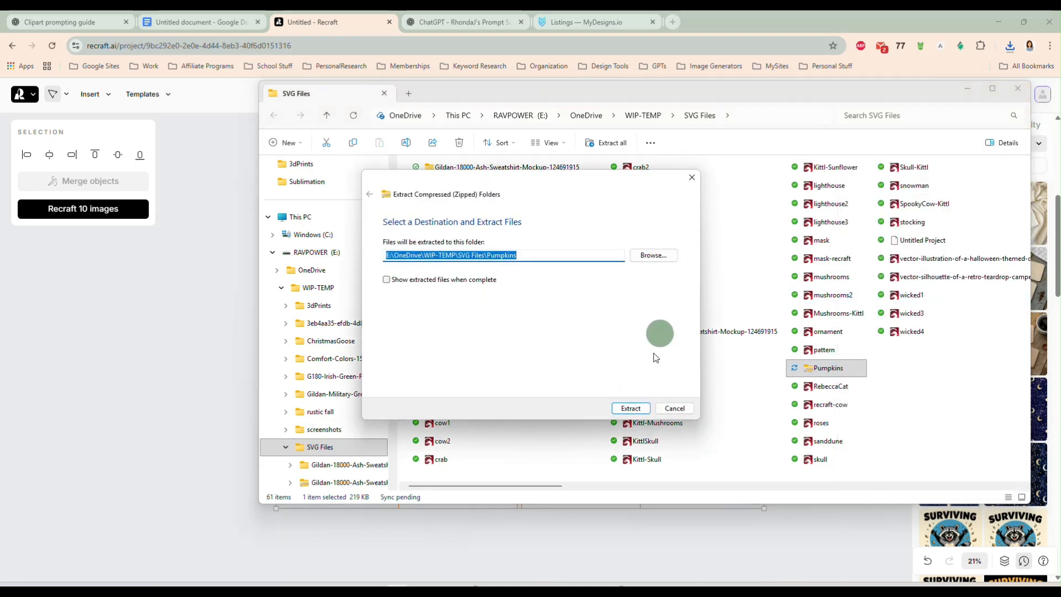
{"action": "left_click", "coordinate": [626, 403]}
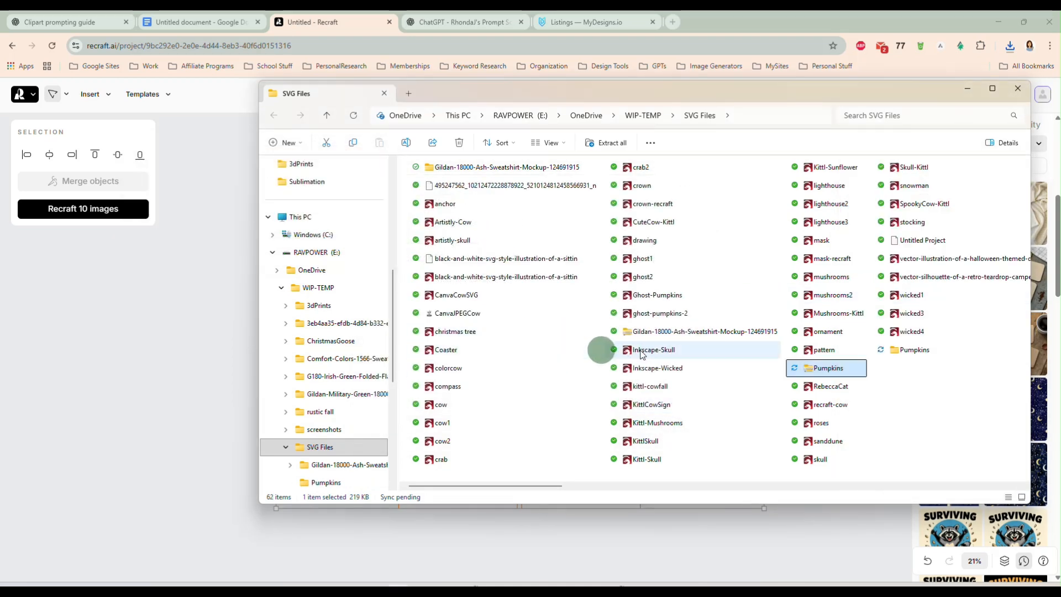
Step: Open the extracted Pumpkins folder, display its SVG files as icons, and move the folder window out of the browser's way
{"action": "left_click", "coordinate": [903, 348]}
{"action": "double_click", "coordinate": [773, 352]}
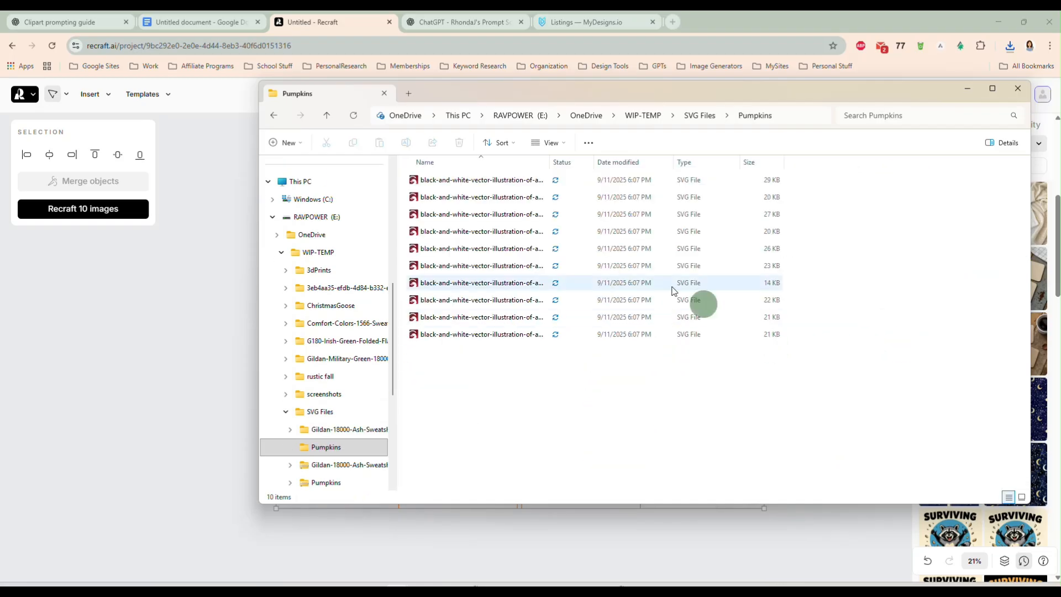
{"action": "left_click", "coordinate": [560, 143]}
{"action": "left_click", "coordinate": [575, 169]}
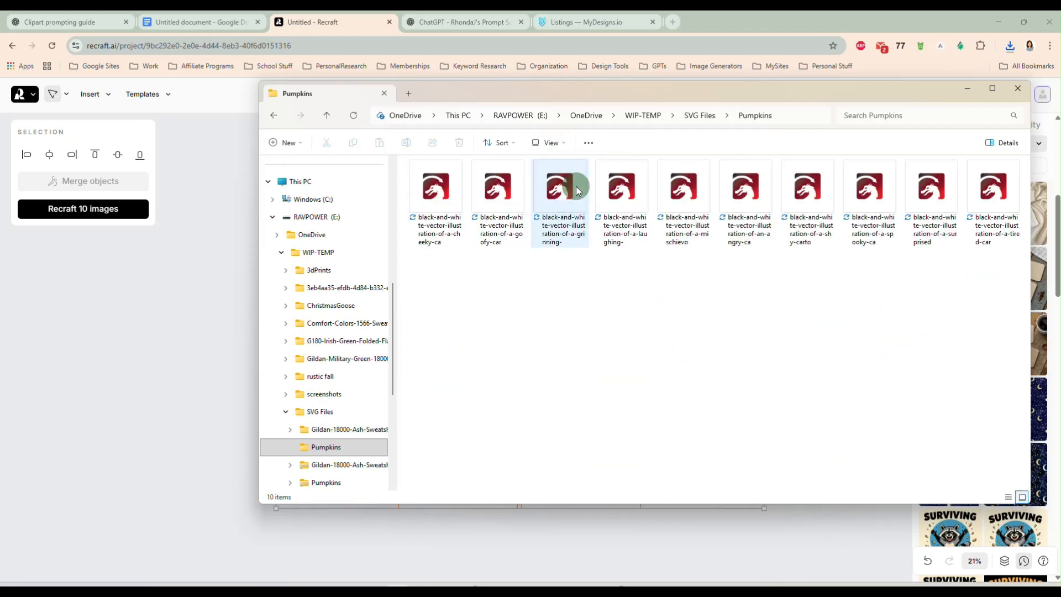
{"action": "left_click_drag", "start_coordinate": [645, 88], "coordinate": [1060, 171]}
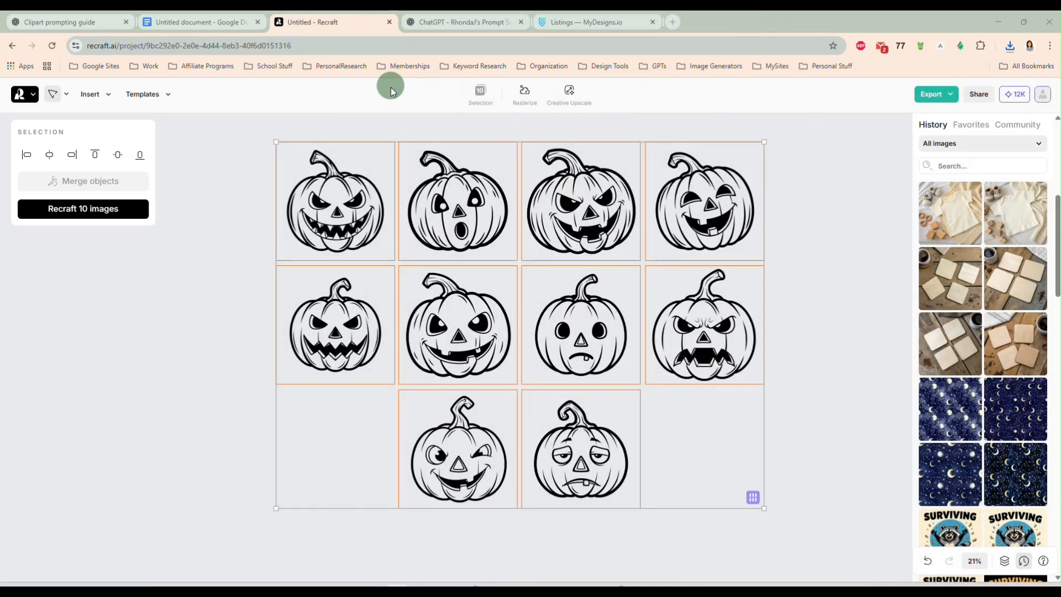
Step: Switch to MyDesigns and add the ten SVG files from the Pumpkins folder to a new file upload in Clipart Bundles
{"action": "left_click", "coordinate": [570, 23]}
{"action": "left_click", "coordinate": [981, 126]}
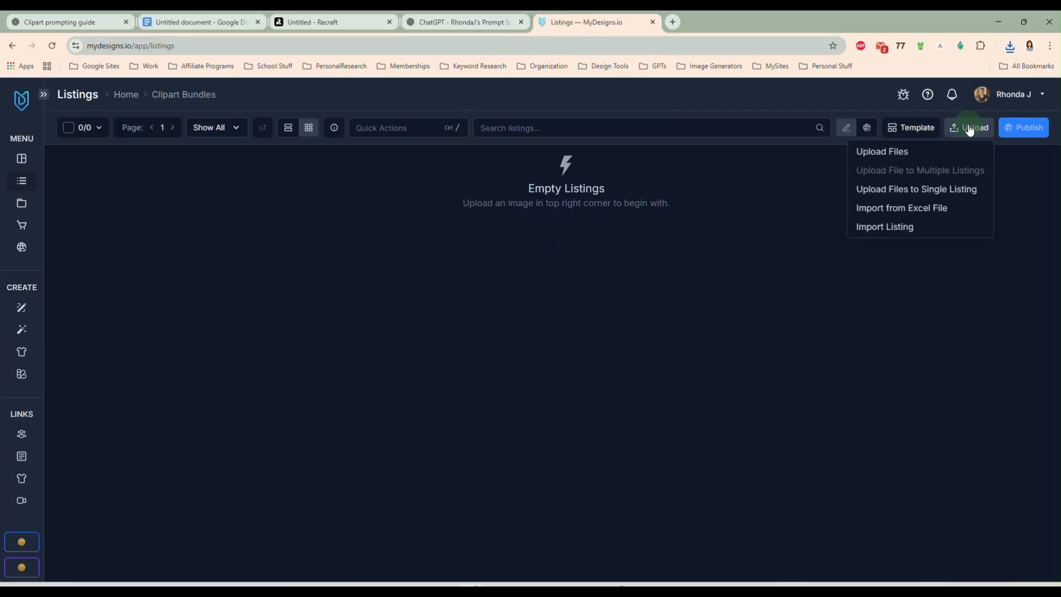
{"action": "left_click", "coordinate": [892, 151]}
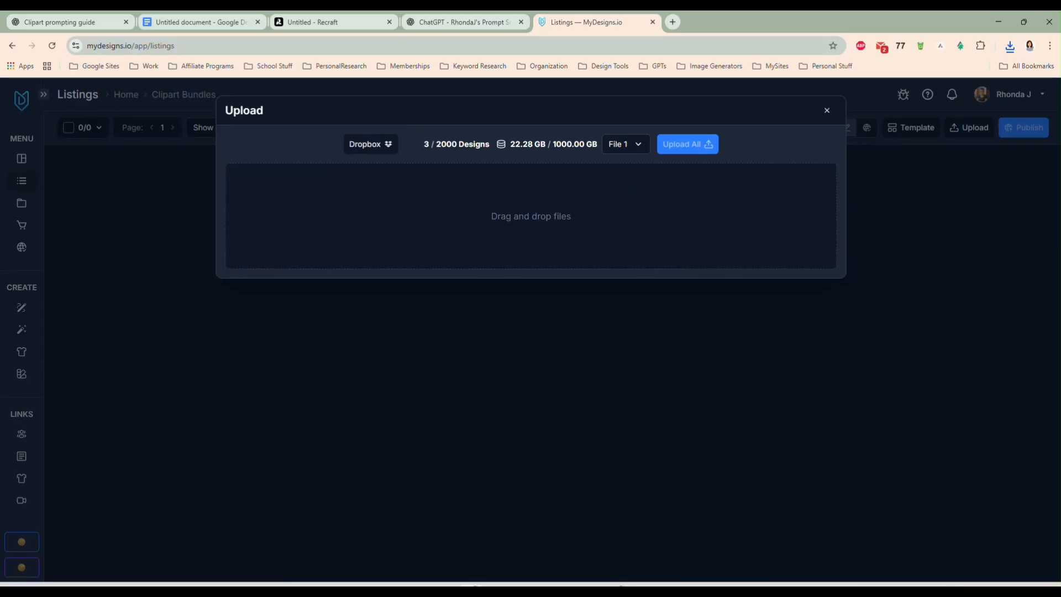
{"action": "left_click", "coordinate": [398, 585]}
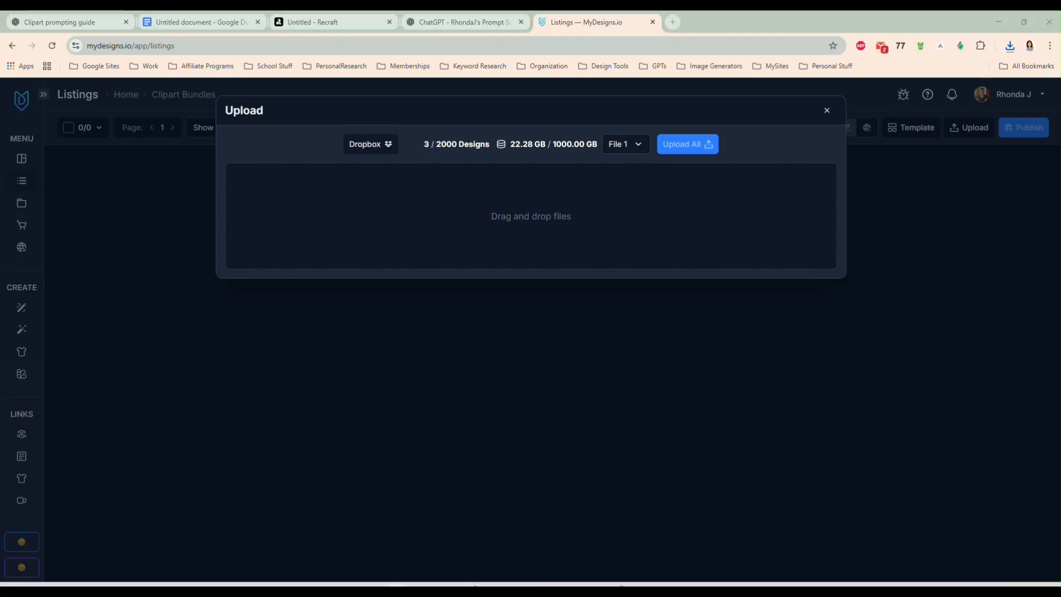
{"action": "left_click_drag", "start_coordinate": [1060, 254], "coordinate": [584, 197]}
{"action": "scroll", "coordinate": [599, 333], "scroll_direction": "down", "scroll_amount": 5}
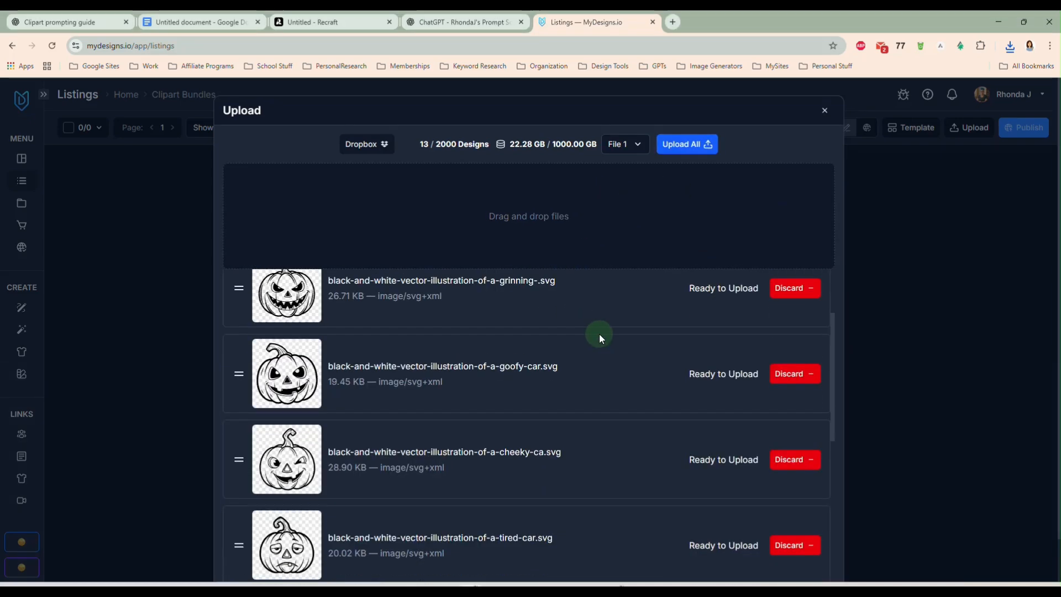
{"action": "scroll", "coordinate": [601, 332], "scroll_direction": "down", "scroll_amount": 5}
{"action": "scroll", "coordinate": [621, 256], "scroll_direction": "up", "scroll_amount": 1}
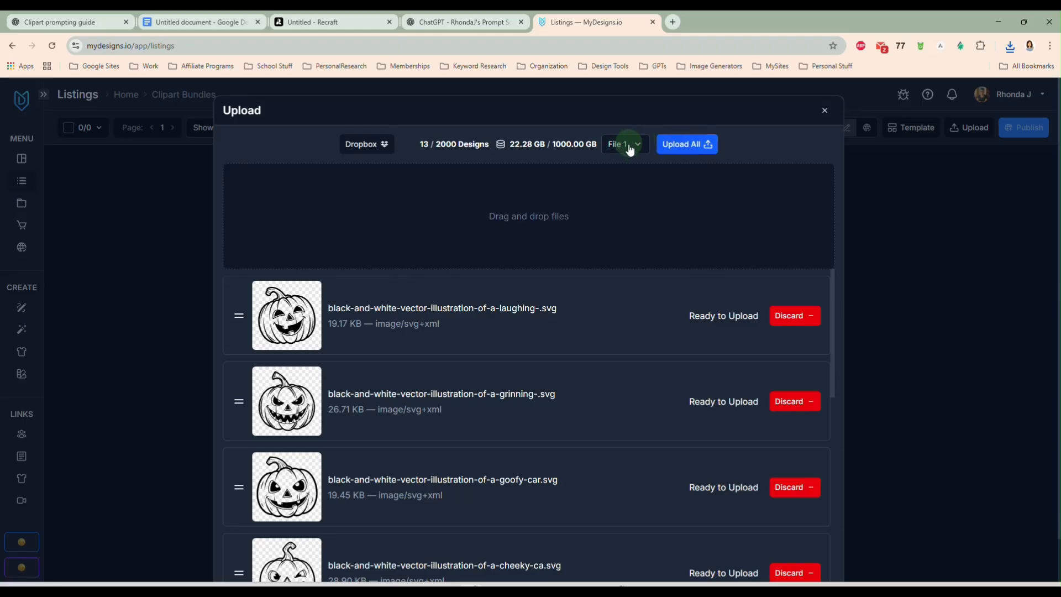
Step: Upload all the queued pumpkin SVG files to Clipart Bundles and open all ten resulting listings in Canvas
{"action": "left_click", "coordinate": [687, 146]}
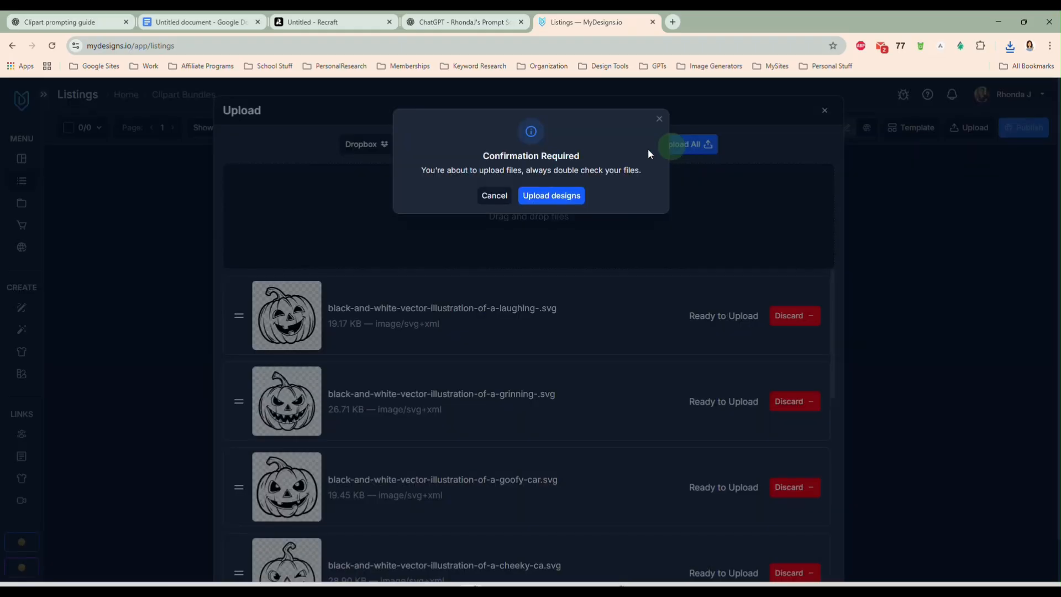
{"action": "left_click", "coordinate": [553, 195]}
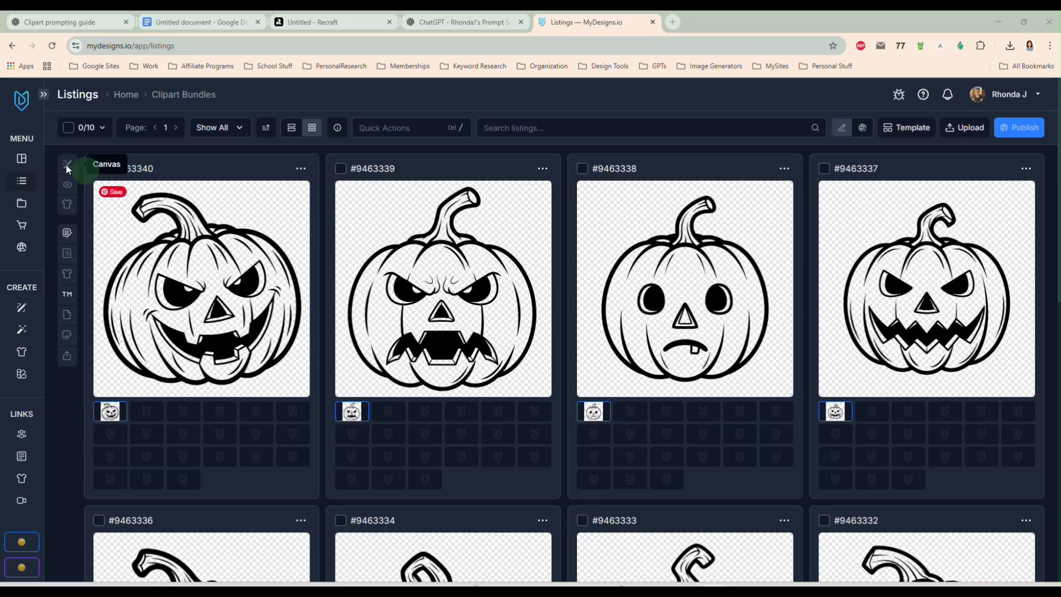
{"action": "left_click", "coordinate": [76, 135]}
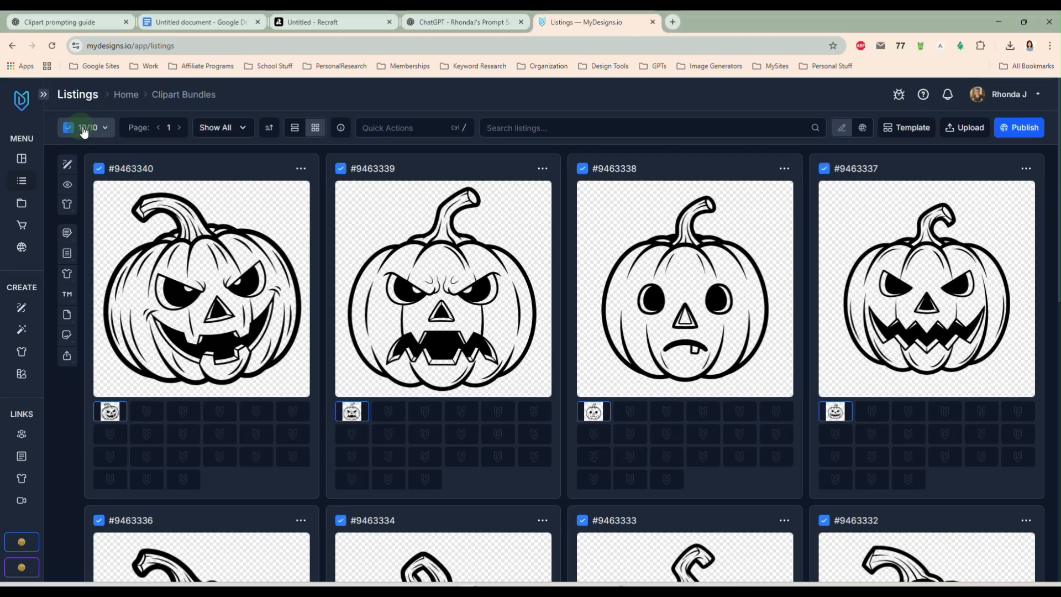
{"action": "left_click", "coordinate": [67, 168]}
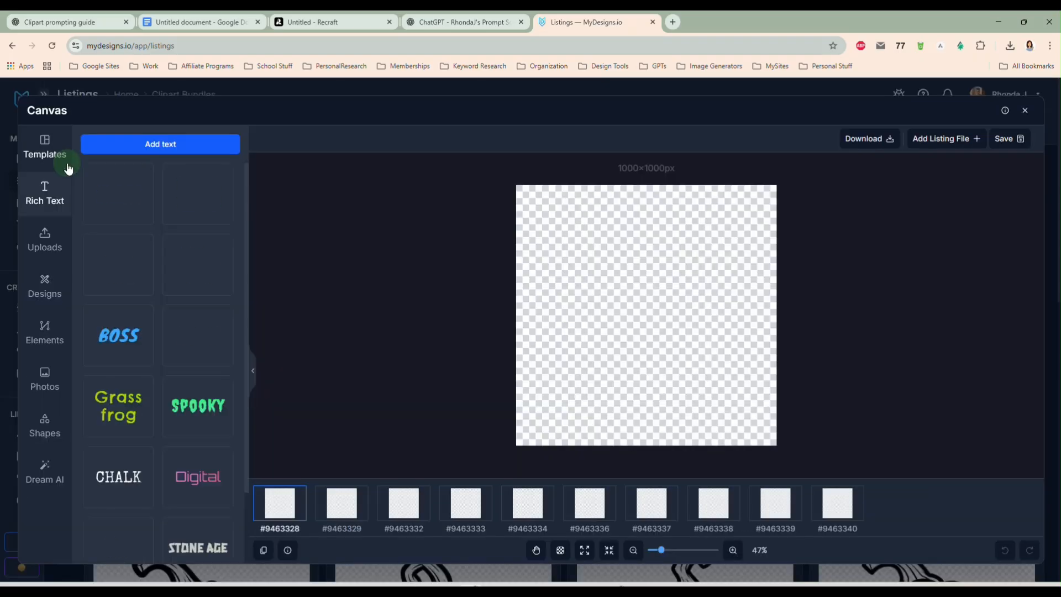
Step: Create a custom-size canvas 5000 px wide and 5000 px high for the listings
{"action": "left_click", "coordinate": [38, 152]}
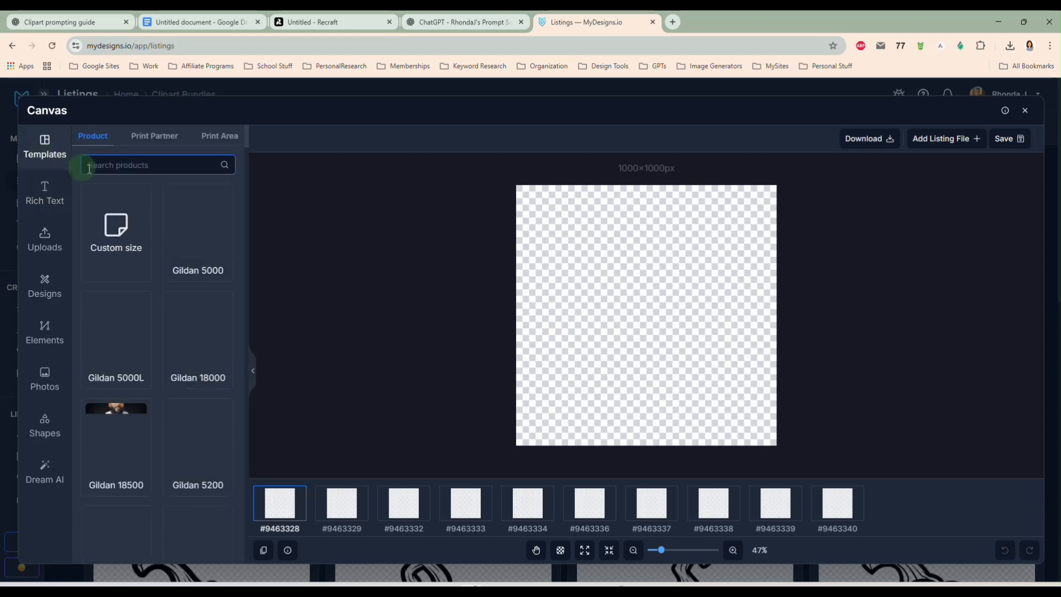
{"action": "left_click", "coordinate": [114, 227]}
{"action": "left_click", "coordinate": [114, 216]}
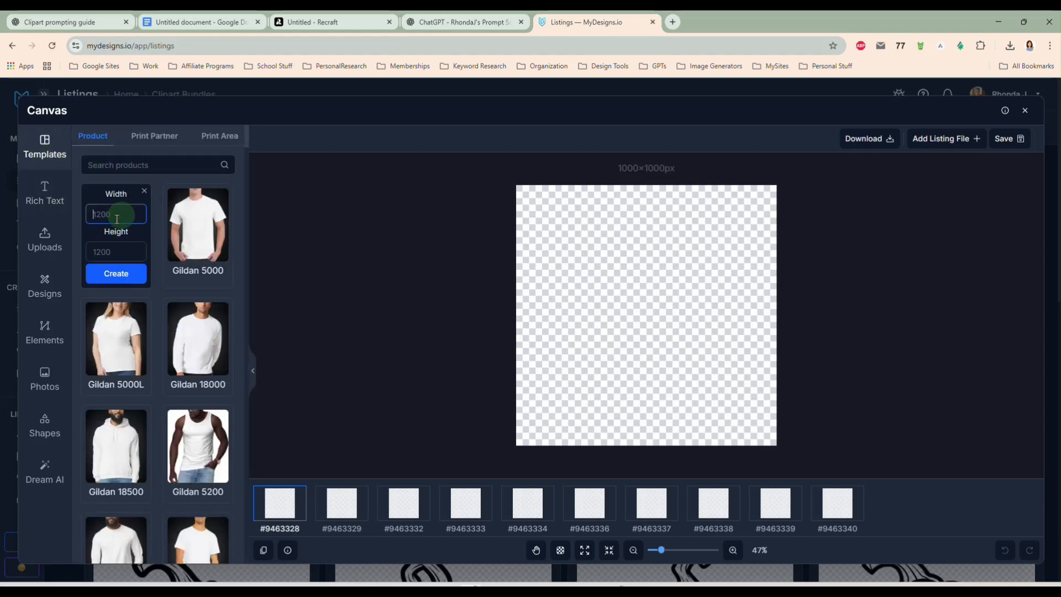
{"action": "type", "text": "5000"}
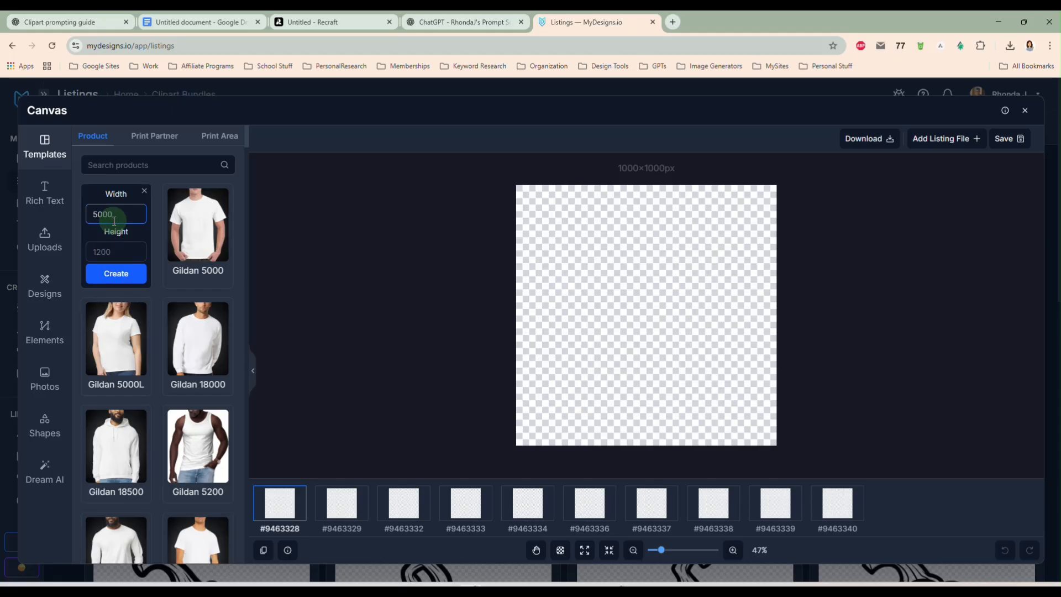
{"action": "key", "text": "Tab"}
{"action": "type", "text": "50000"}
{"action": "key", "text": "BackSpace"}
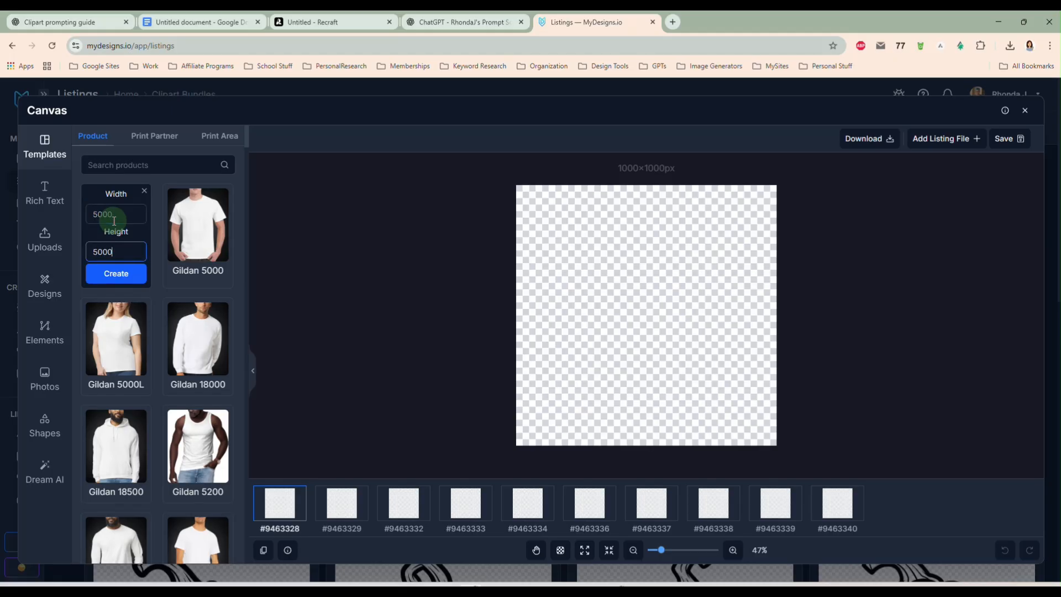
{"action": "left_click", "coordinate": [120, 273]}
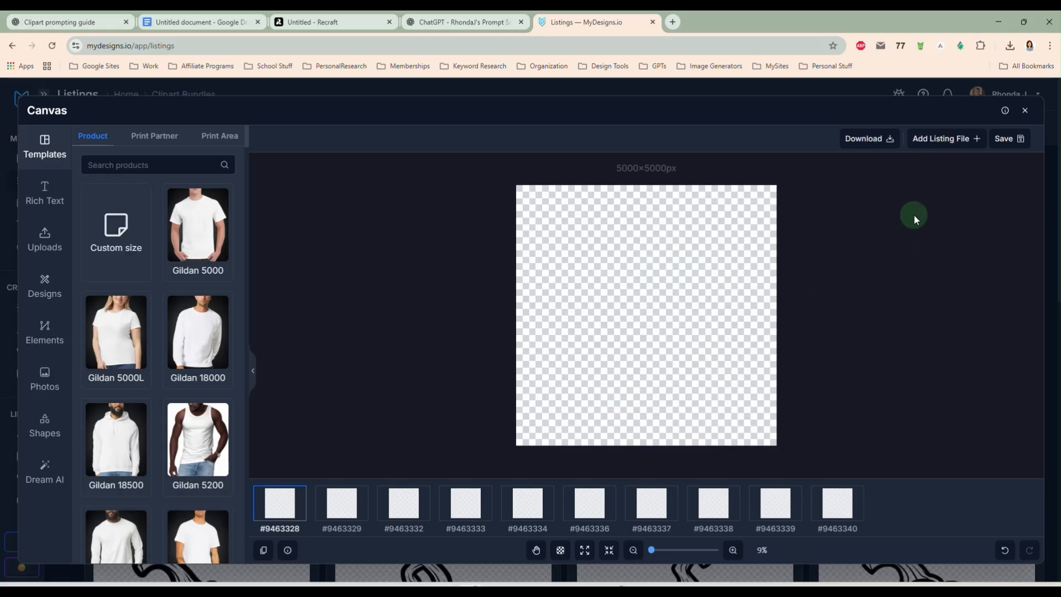
Step: Add the File 1 artwork to all the listing canvases and fit the first pumpkin to its artboard
{"action": "left_click", "coordinate": [954, 143]}
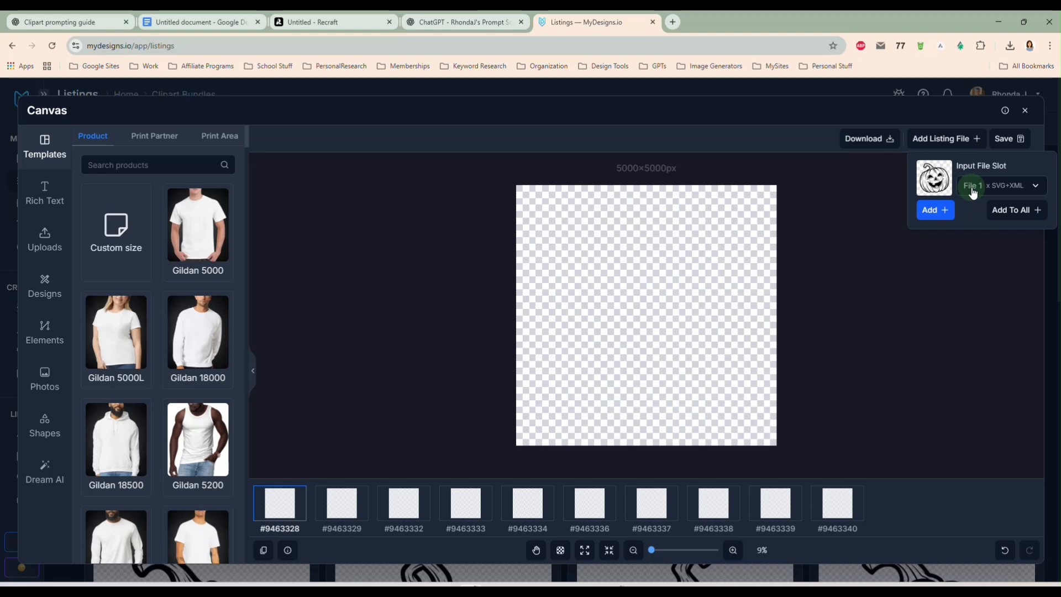
{"action": "left_click", "coordinate": [1015, 216]}
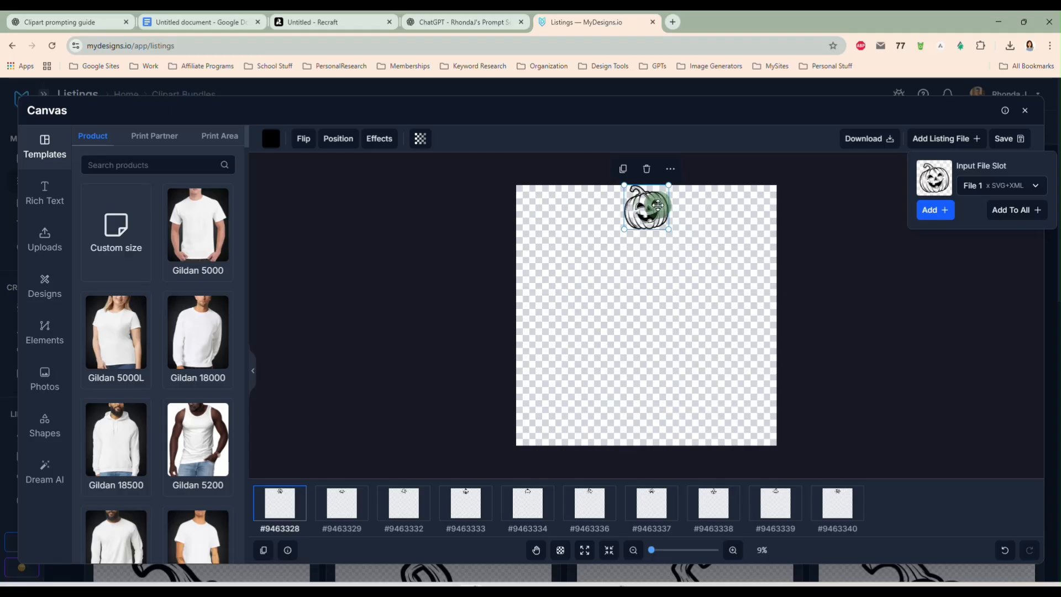
{"action": "left_click", "coordinate": [338, 139]}
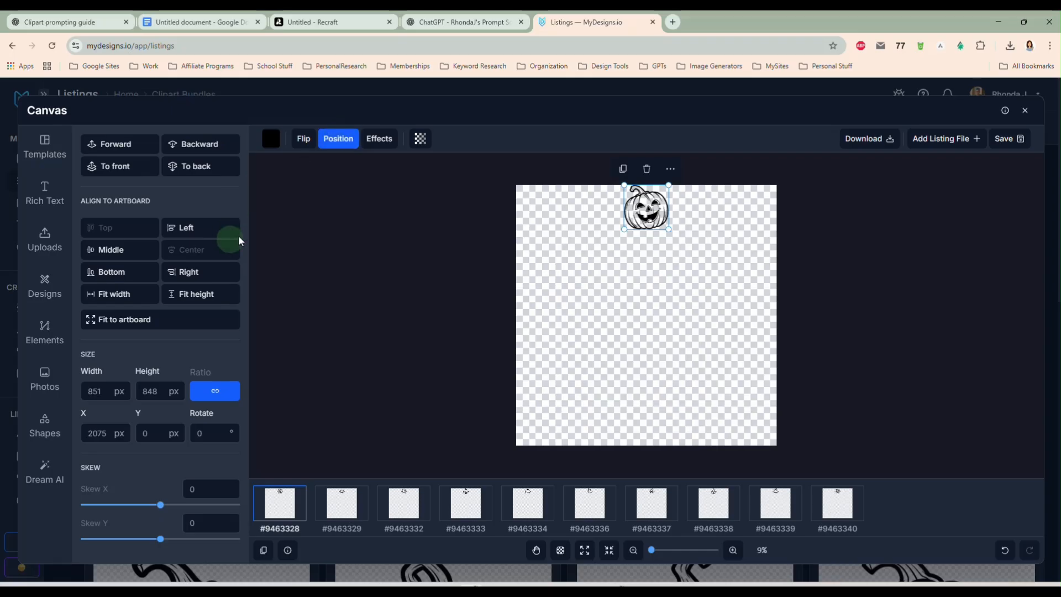
{"action": "left_click", "coordinate": [188, 325]}
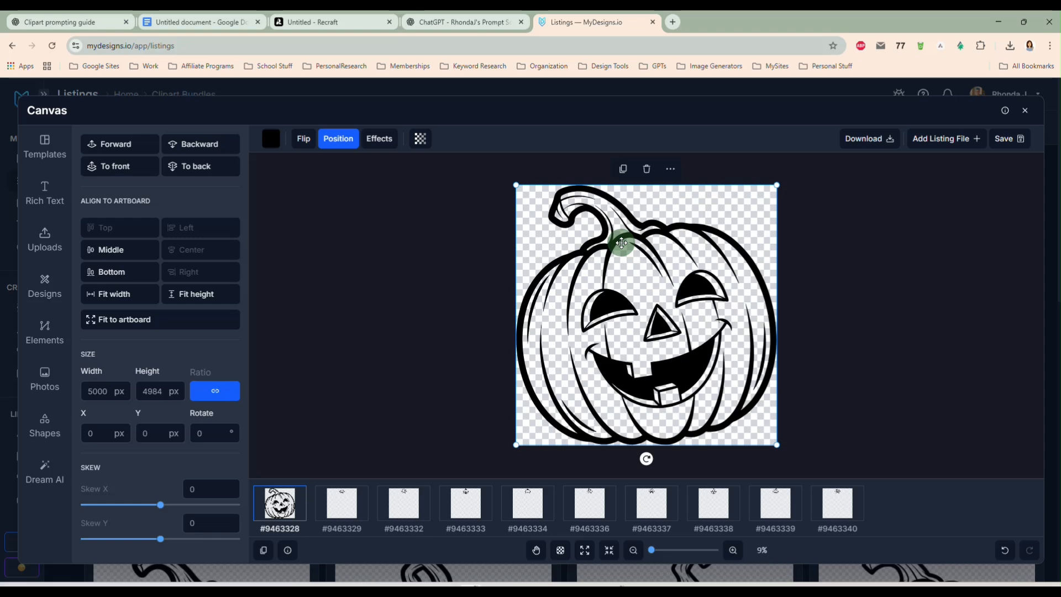
Step: Sync the laughing pumpkin's fitted placement to the other canvases and check the second and third designs
{"action": "right_click", "coordinate": [606, 224]}
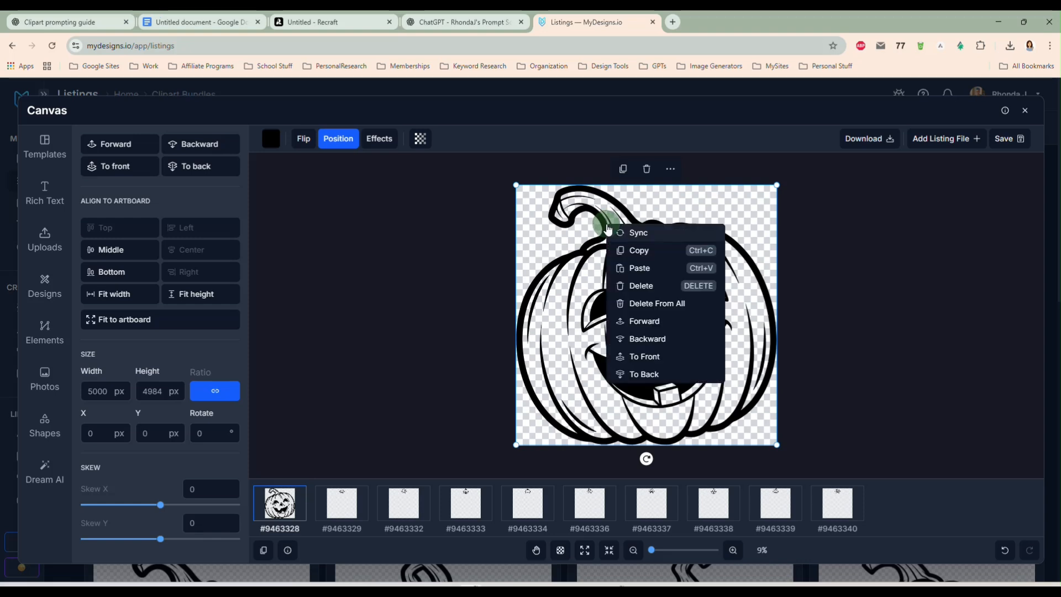
{"action": "left_click", "coordinate": [661, 234]}
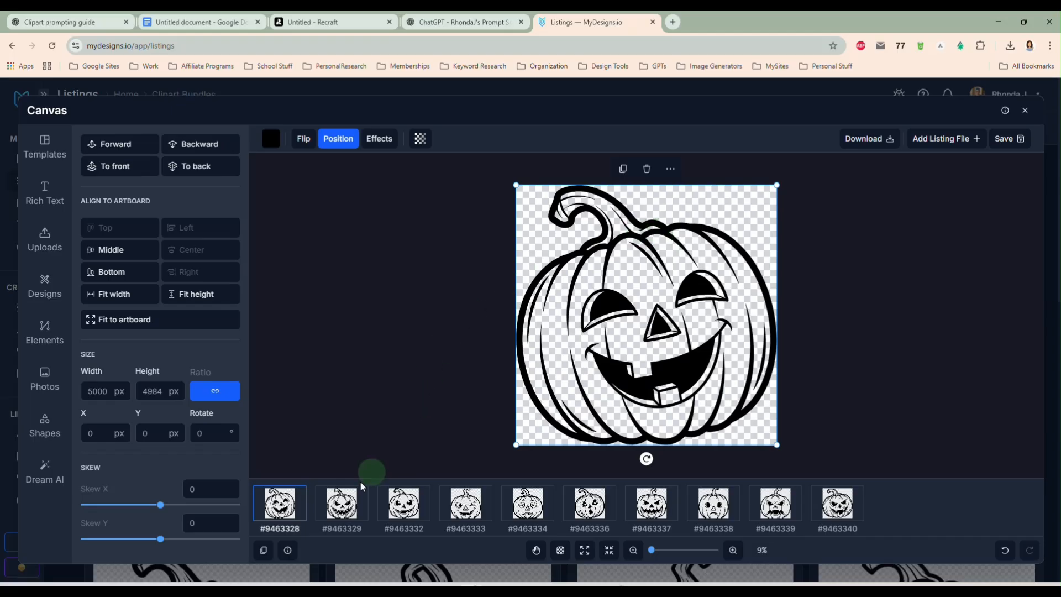
{"action": "left_click", "coordinate": [340, 503]}
{"action": "left_click", "coordinate": [404, 503]}
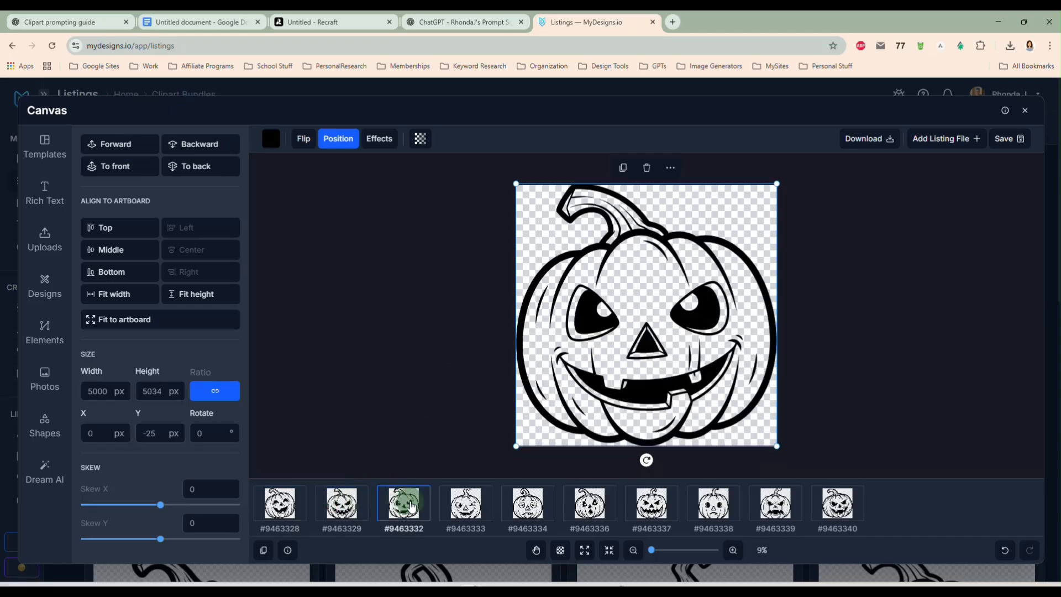
Step: Shrink the winking pumpkin to about 4357 × 4856 px and centre it within its artboard
{"action": "left_click", "coordinate": [458, 505]}
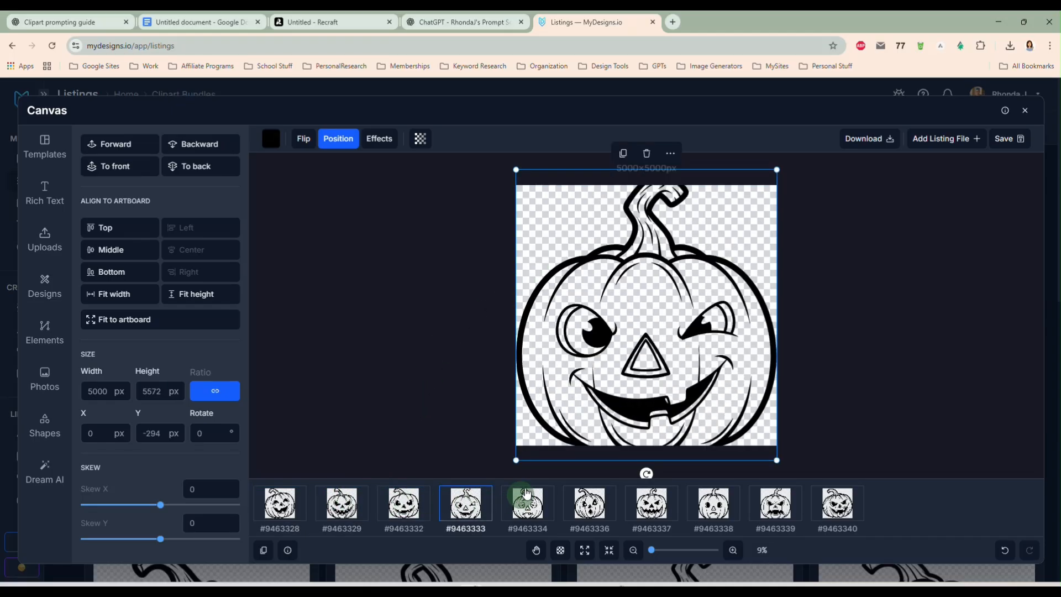
{"action": "left_click_drag", "start_coordinate": [776, 460], "coordinate": [747, 426]}
{"action": "left_click_drag", "start_coordinate": [684, 370], "coordinate": [694, 379]}
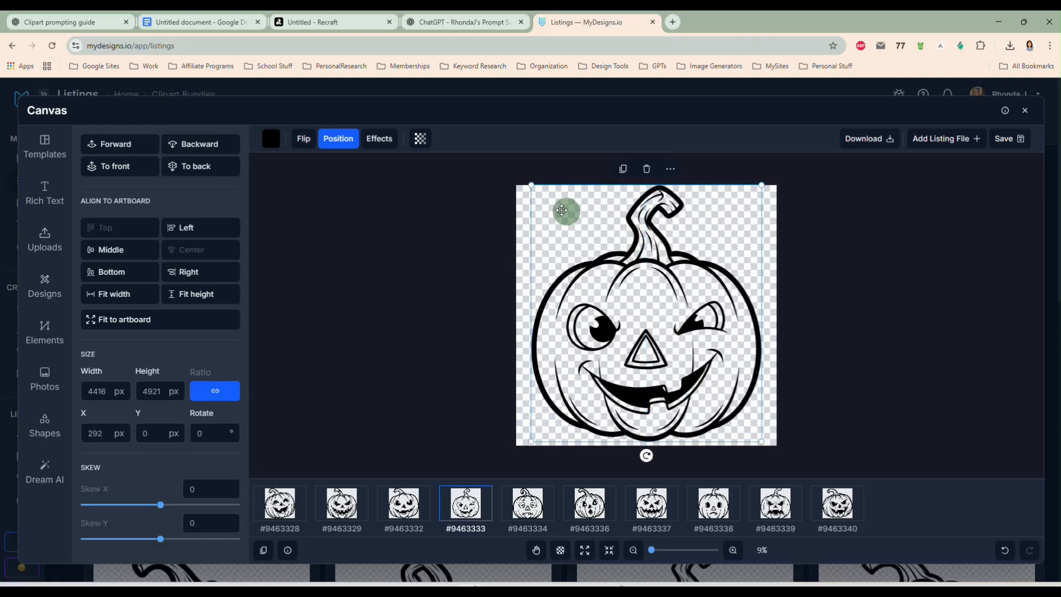
{"action": "left_click_drag", "start_coordinate": [533, 185], "coordinate": [534, 189]}
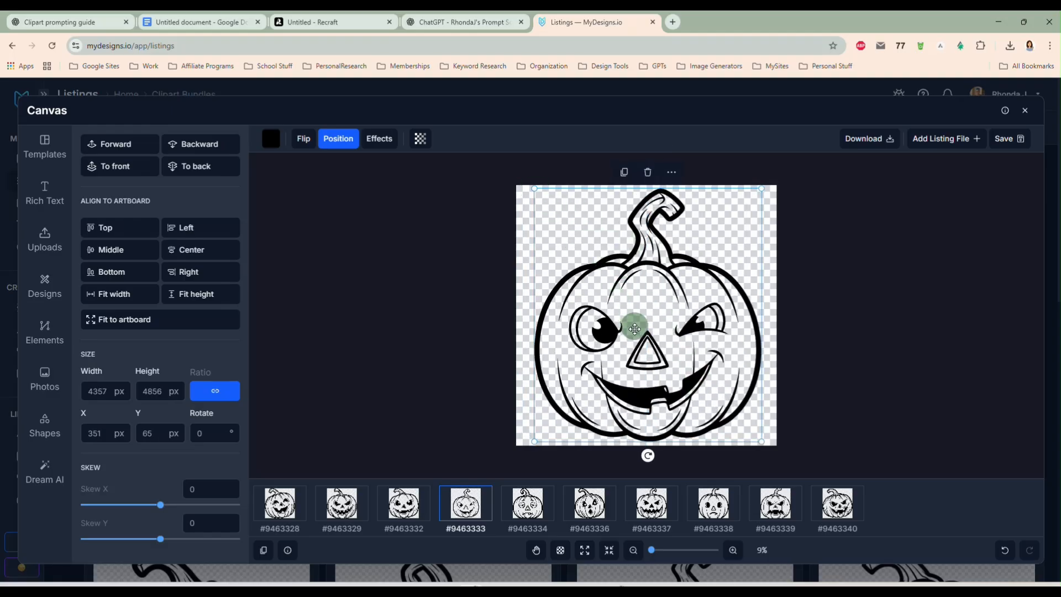
{"action": "left_click_drag", "start_coordinate": [648, 342], "coordinate": [647, 347]}
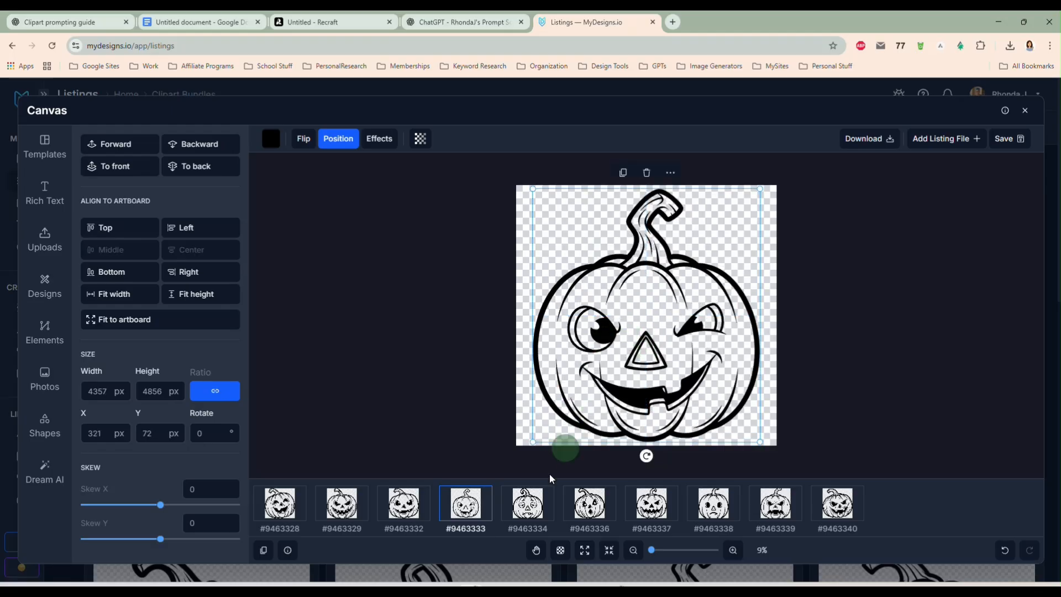
Step: Shrink the droopy-eyed pumpkin to about 4725 × 4910 px and position it inside its artboard at about X 169, Y 66
{"action": "left_click", "coordinate": [529, 503]}
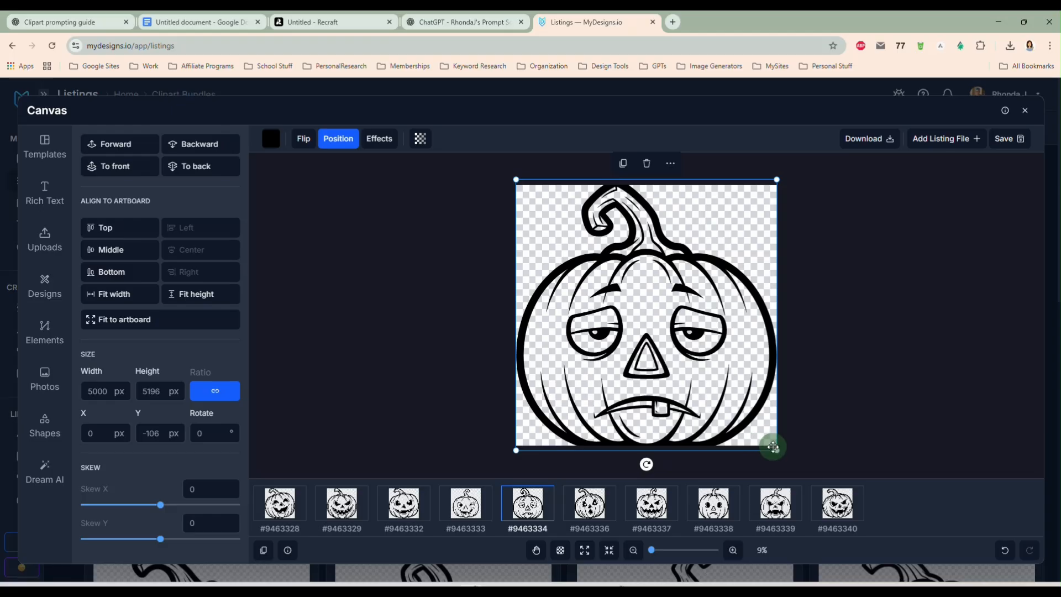
{"action": "left_click_drag", "start_coordinate": [775, 450], "coordinate": [763, 436]}
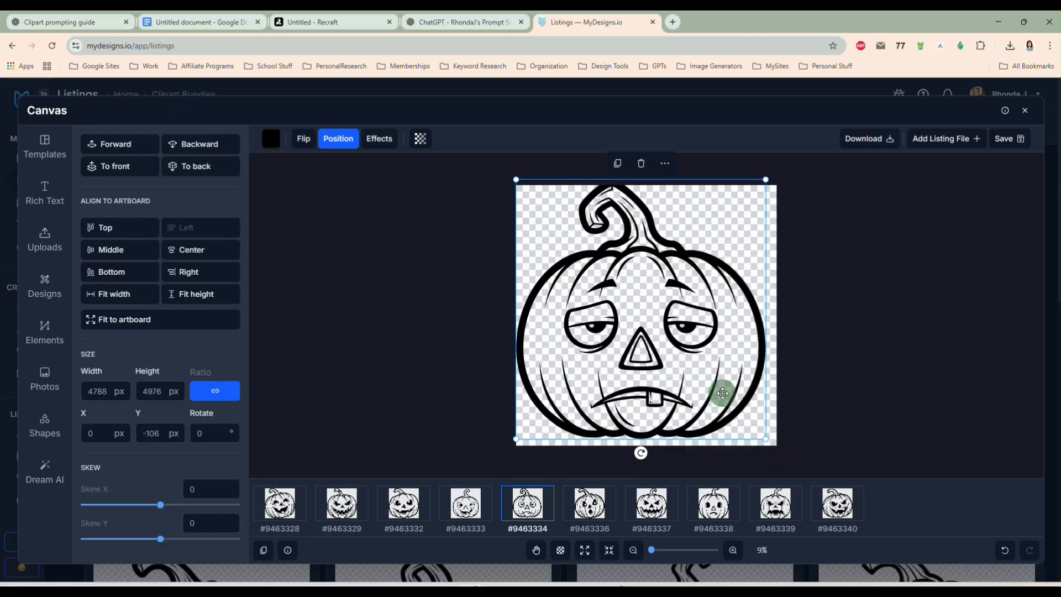
{"action": "left_click_drag", "start_coordinate": [724, 391], "coordinate": [731, 399]}
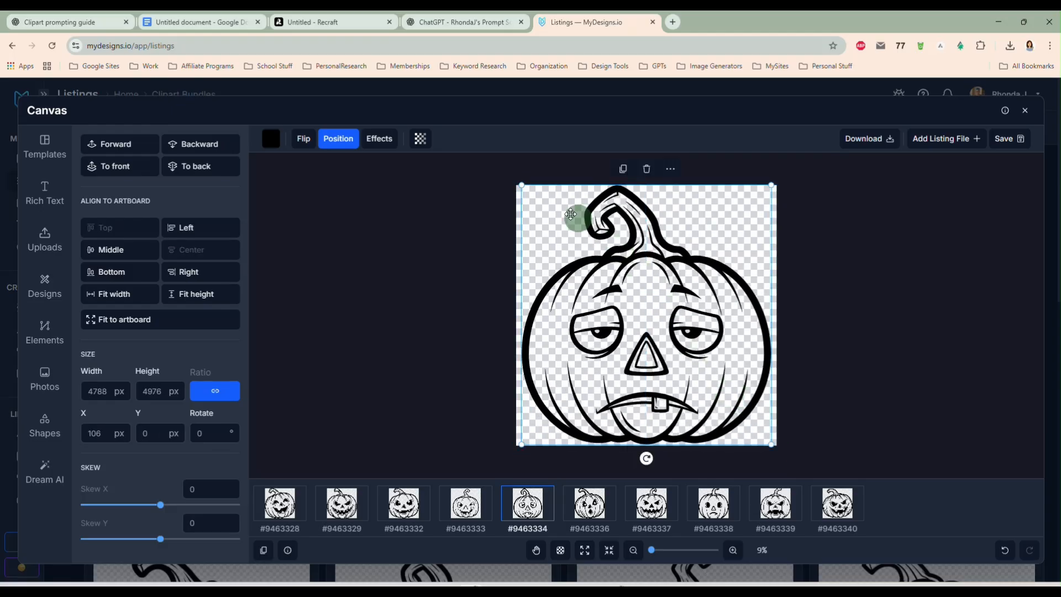
{"action": "left_click_drag", "start_coordinate": [520, 185], "coordinate": [525, 189]}
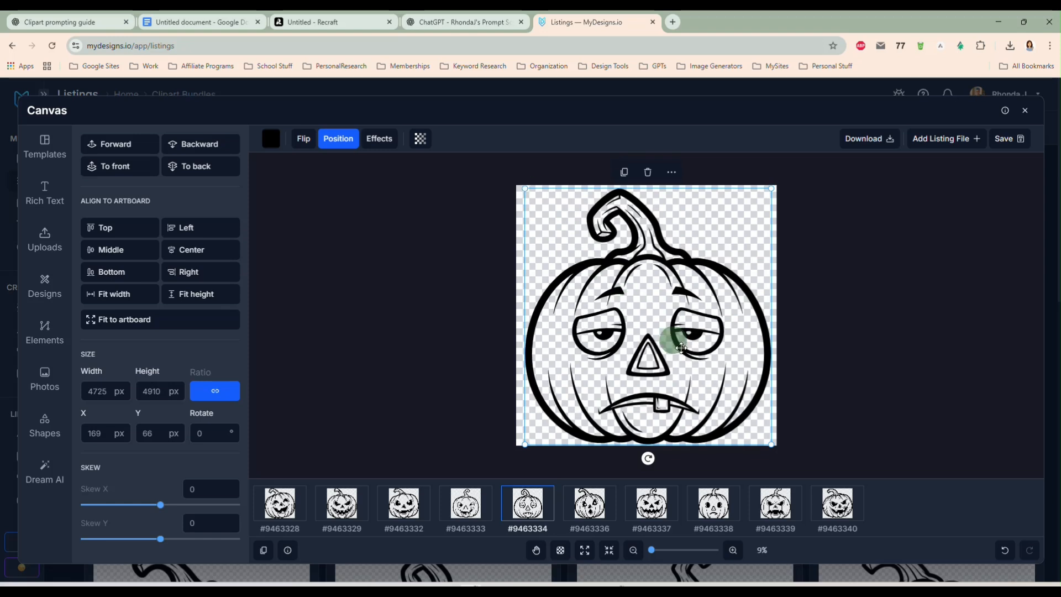
Step: Shrink the surprised, open-mouthed pumpkin to about 4818 × 4870 px and centre it on its artboard
{"action": "left_click", "coordinate": [589, 503]}
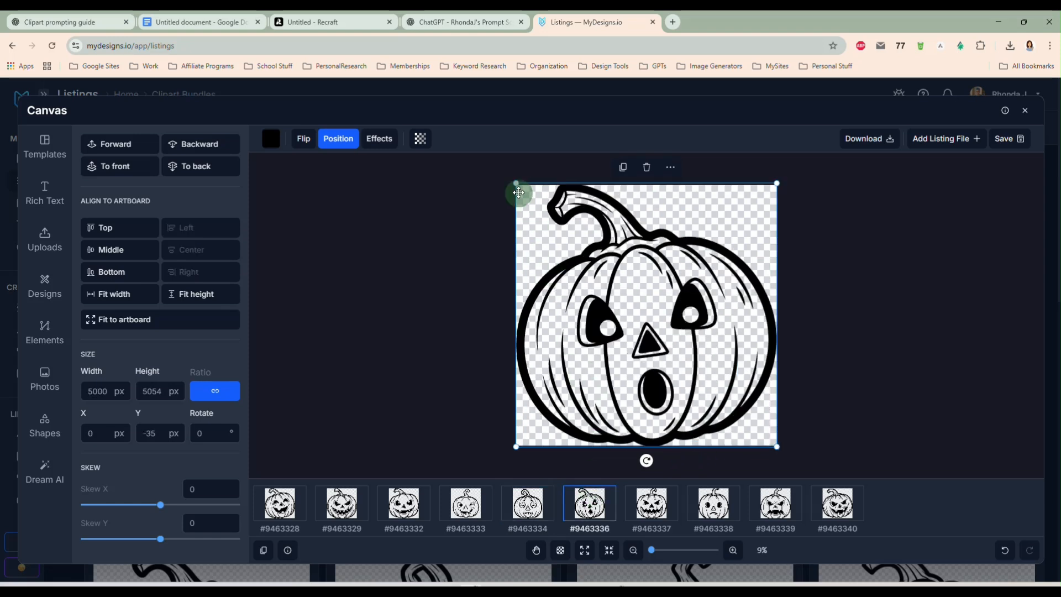
{"action": "left_click_drag", "start_coordinate": [514, 185], "coordinate": [526, 194]}
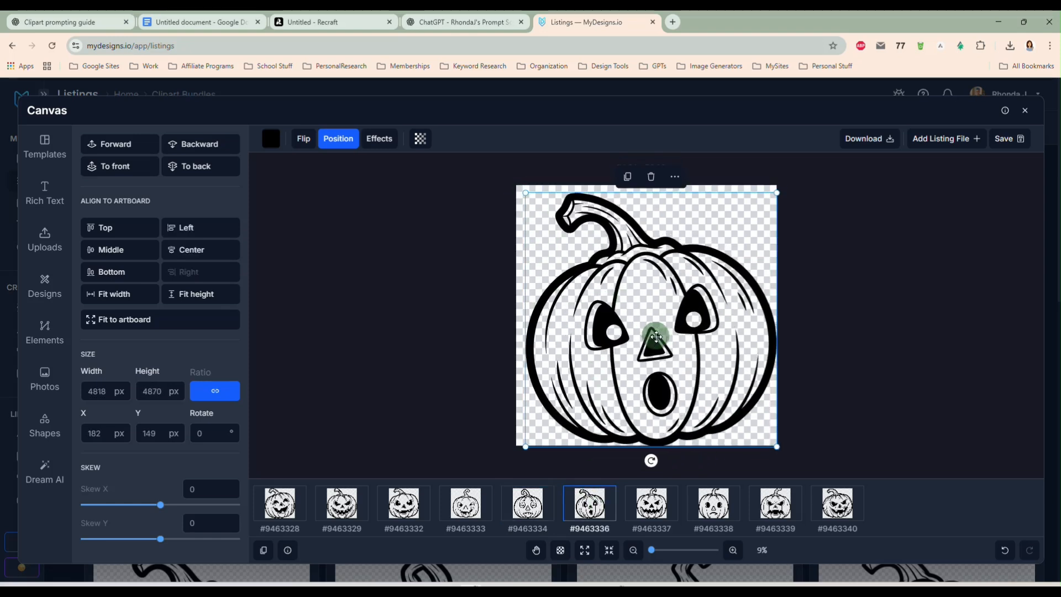
{"action": "mouse_move", "coordinate": [639, 322]}
{"action": "left_mouse_down"}
{"action": "mouse_move", "coordinate": [650, 343]}
{"action": "mouse_move", "coordinate": [643, 325]}
{"action": "left_mouse_up"}
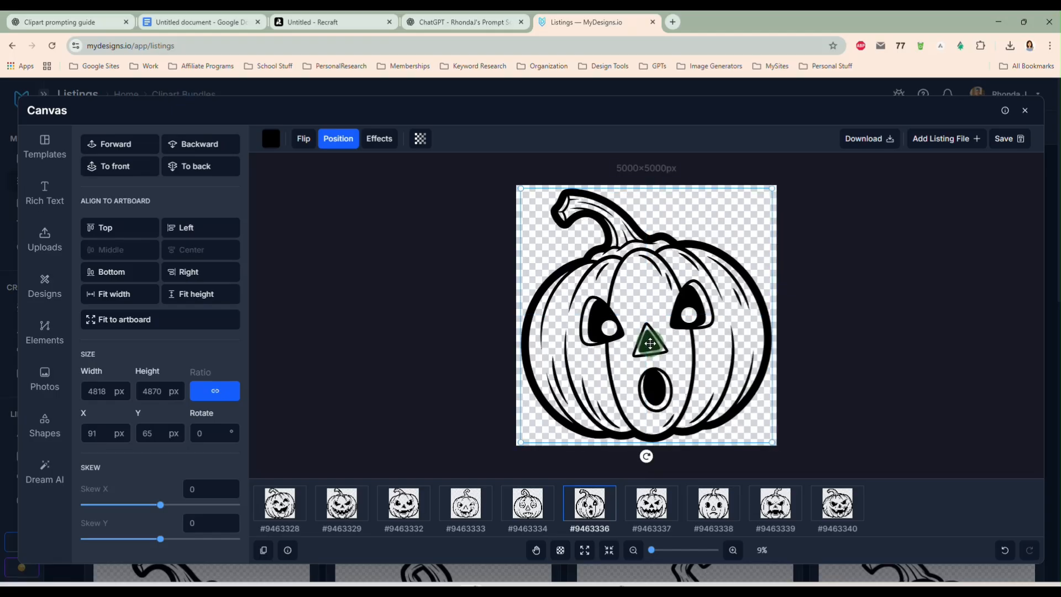
Step: Shrink the pumpkin with the zigzag grin to about 4734 × 4888 px and centre it on its artboard
{"action": "left_click", "coordinate": [654, 504]}
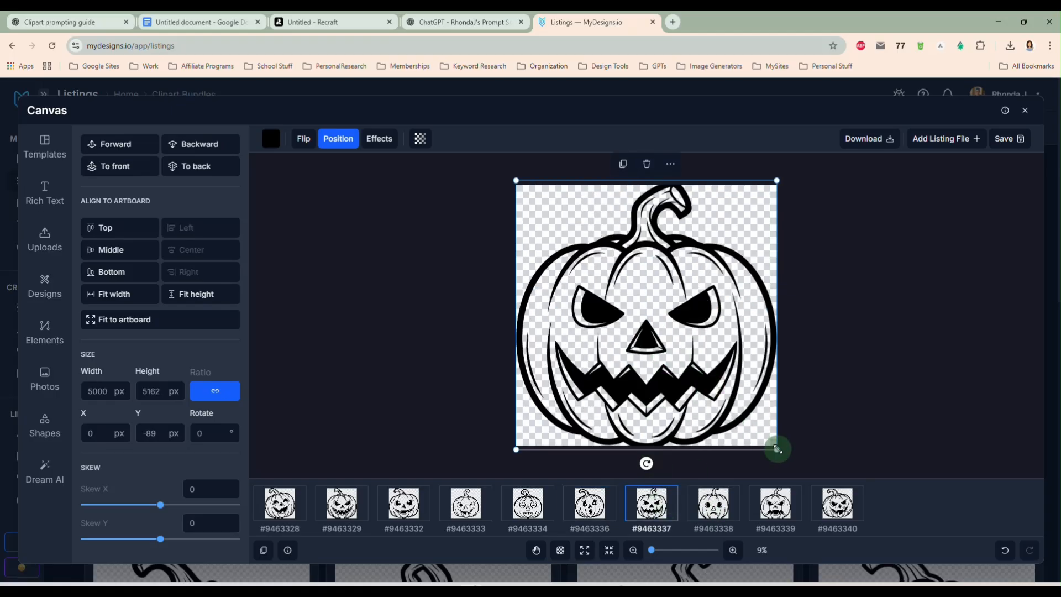
{"action": "left_click_drag", "start_coordinate": [776, 449], "coordinate": [766, 439]}
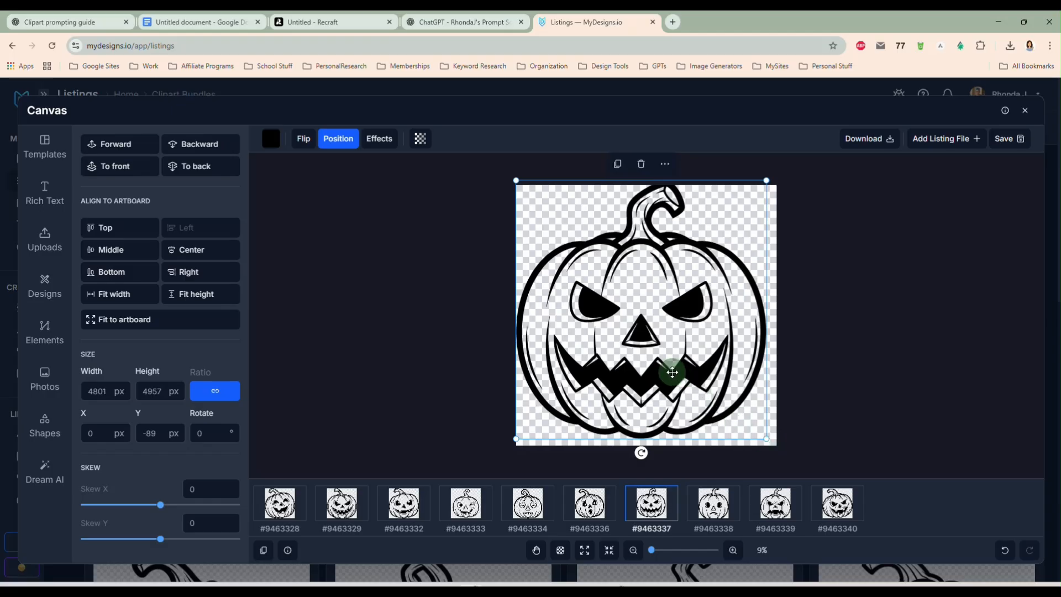
{"action": "left_click_drag", "start_coordinate": [673, 375], "coordinate": [681, 374]}
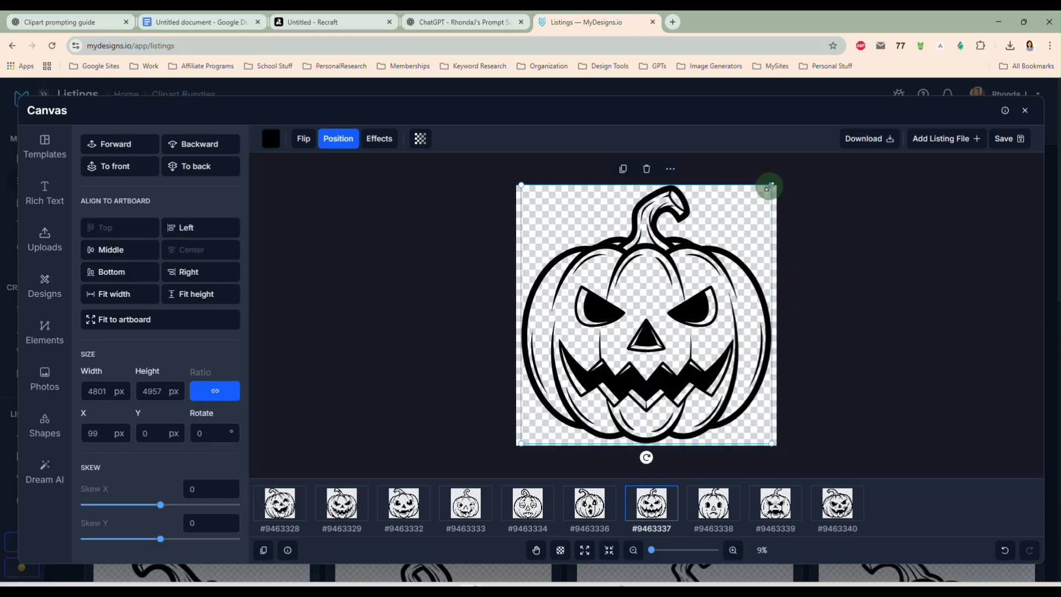
{"action": "left_click_drag", "start_coordinate": [770, 186], "coordinate": [766, 186]}
{"action": "left_click_drag", "start_coordinate": [644, 337], "coordinate": [647, 340]}
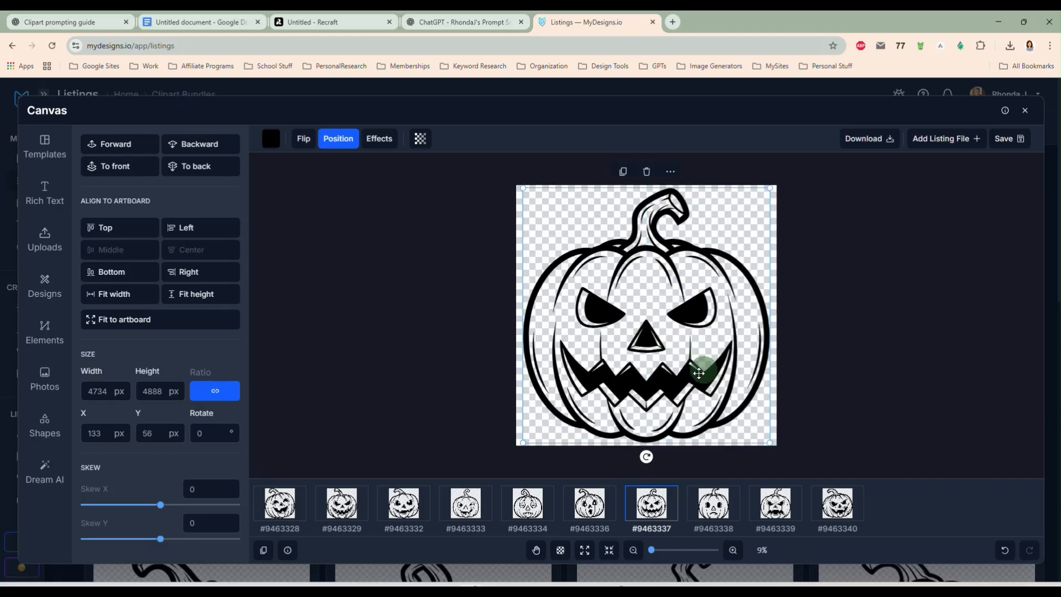
Step: Shrink the round-eyed, frowning pumpkin to about 4363 × 4855 px and centre it on its artboard
{"action": "left_click", "coordinate": [710, 512]}
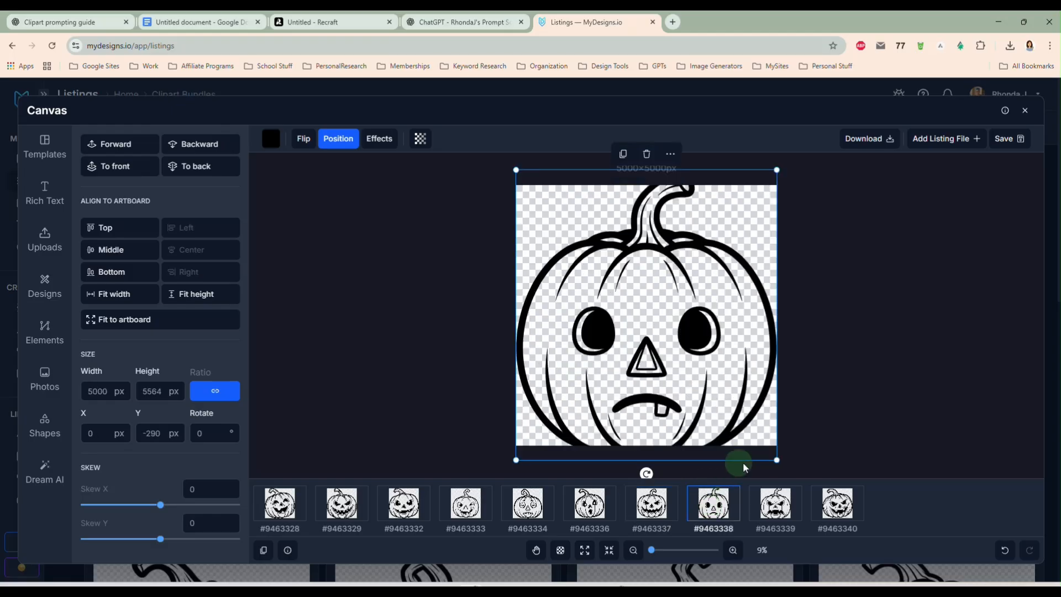
{"action": "left_click_drag", "start_coordinate": [776, 446], "coordinate": [752, 441]}
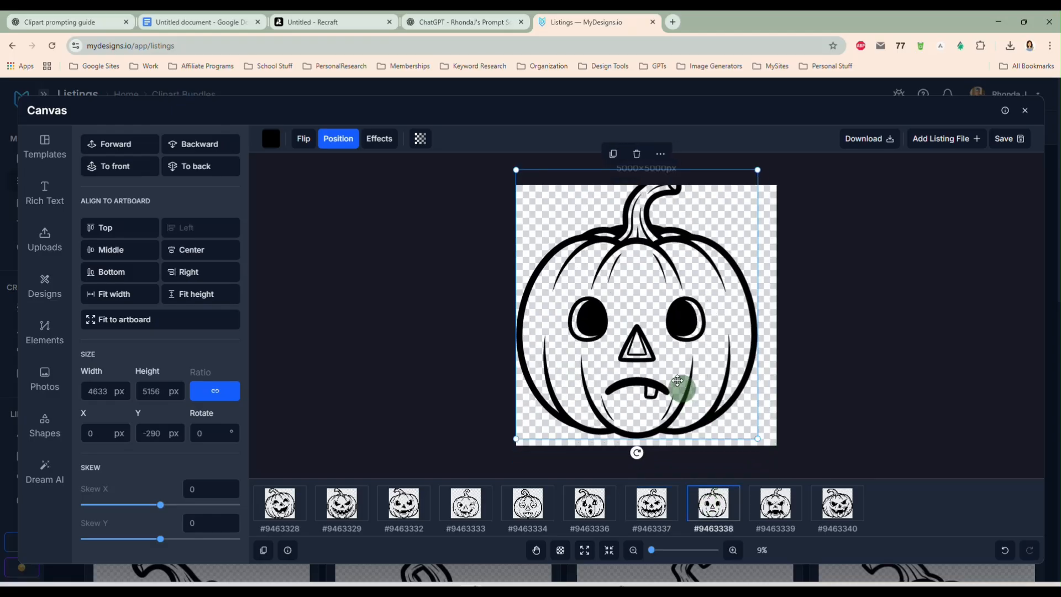
{"action": "left_click_drag", "start_coordinate": [647, 347], "coordinate": [658, 357]}
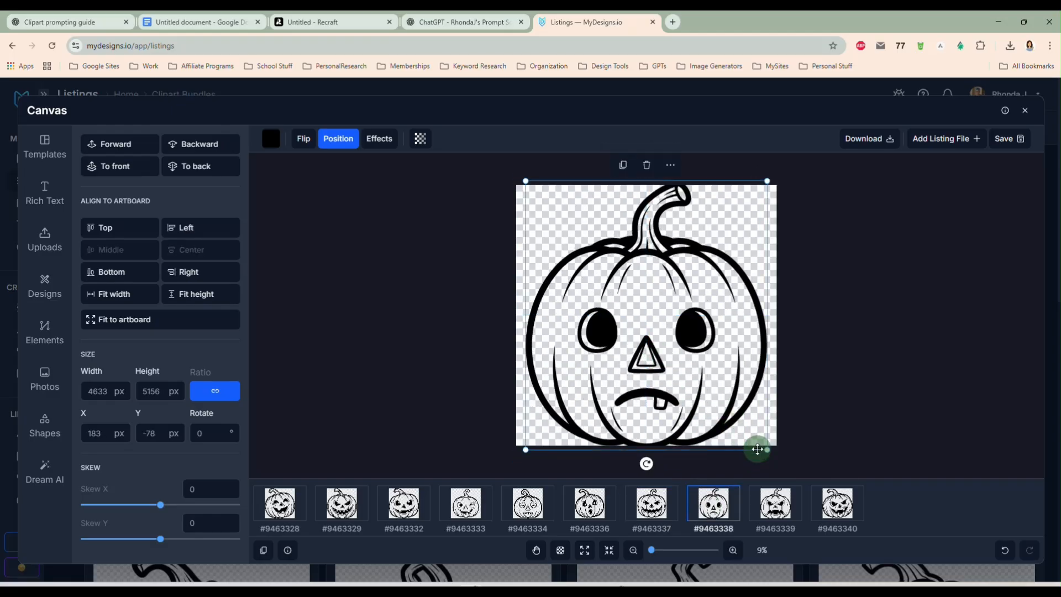
{"action": "left_click_drag", "start_coordinate": [766, 450], "coordinate": [756, 440]}
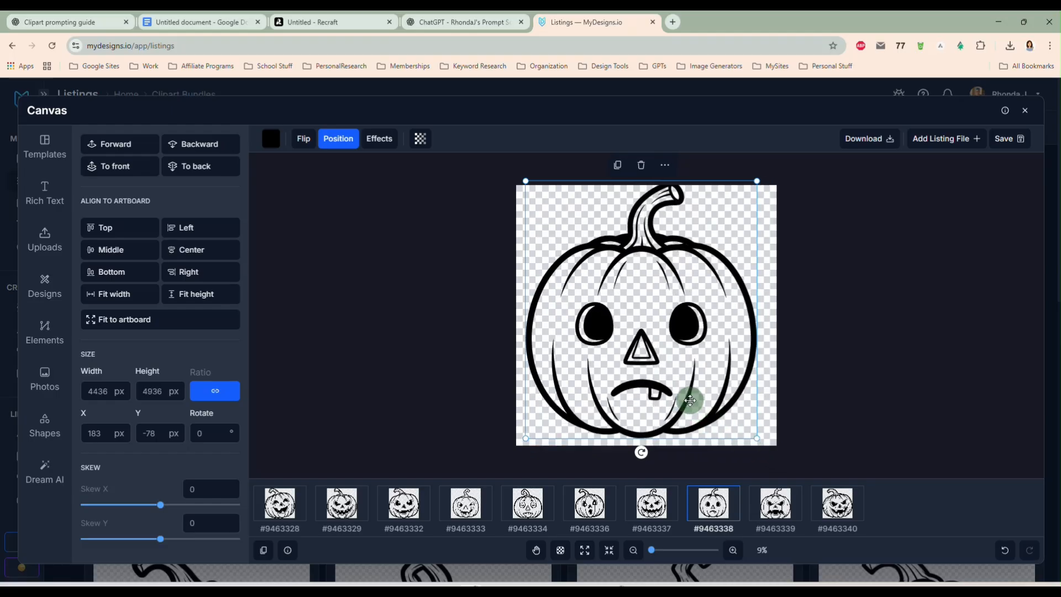
{"action": "left_click_drag", "start_coordinate": [685, 403], "coordinate": [693, 403]}
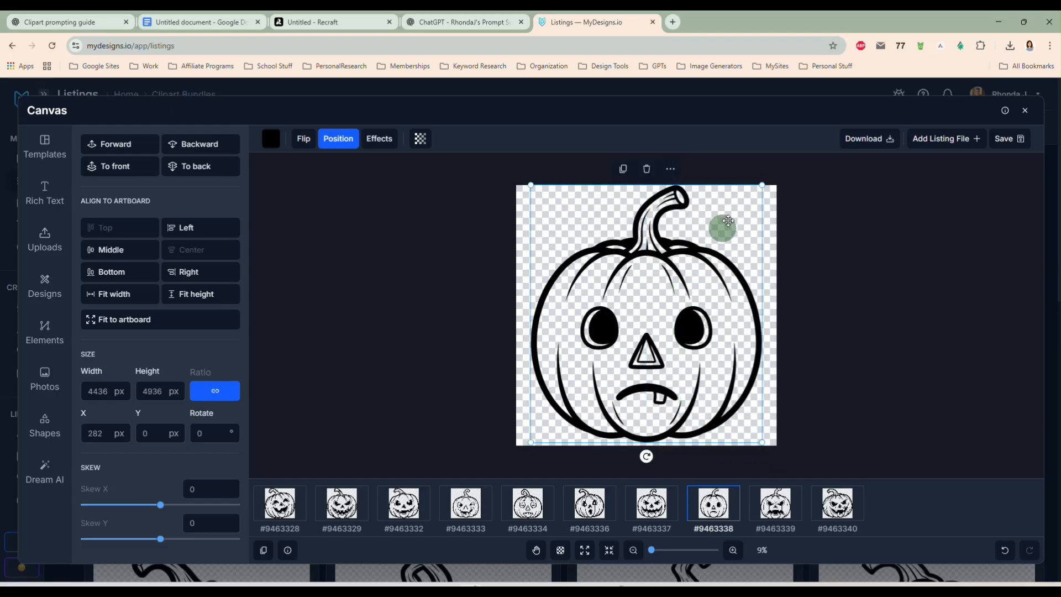
{"action": "left_click_drag", "start_coordinate": [762, 188], "coordinate": [758, 191]}
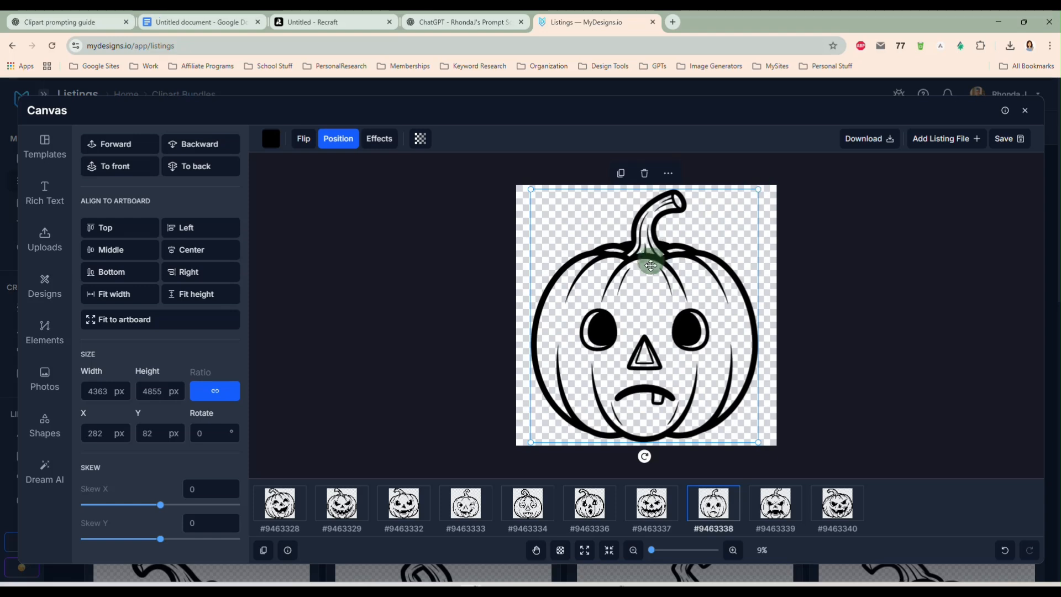
{"action": "left_click_drag", "start_coordinate": [654, 269], "coordinate": [656, 267]}
Step: Shrink the angry pumpkin with the jagged, downturned mouth to about 4496 × 4867 px and centre it on its artboard
{"action": "left_click", "coordinate": [770, 501]}
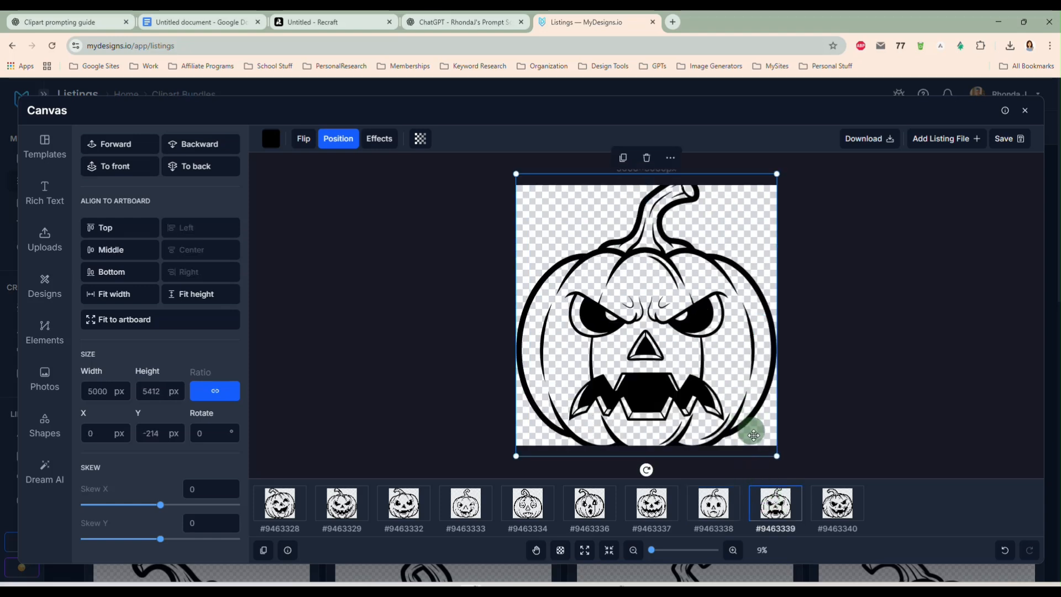
{"action": "left_click_drag", "start_coordinate": [776, 455], "coordinate": [743, 428]}
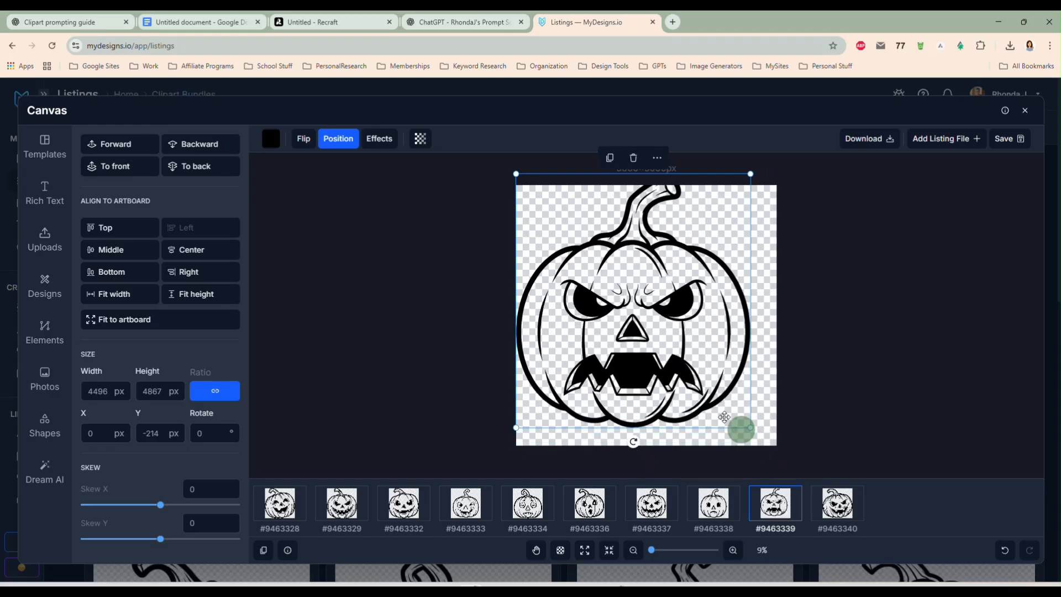
{"action": "left_click_drag", "start_coordinate": [680, 374], "coordinate": [688, 387]}
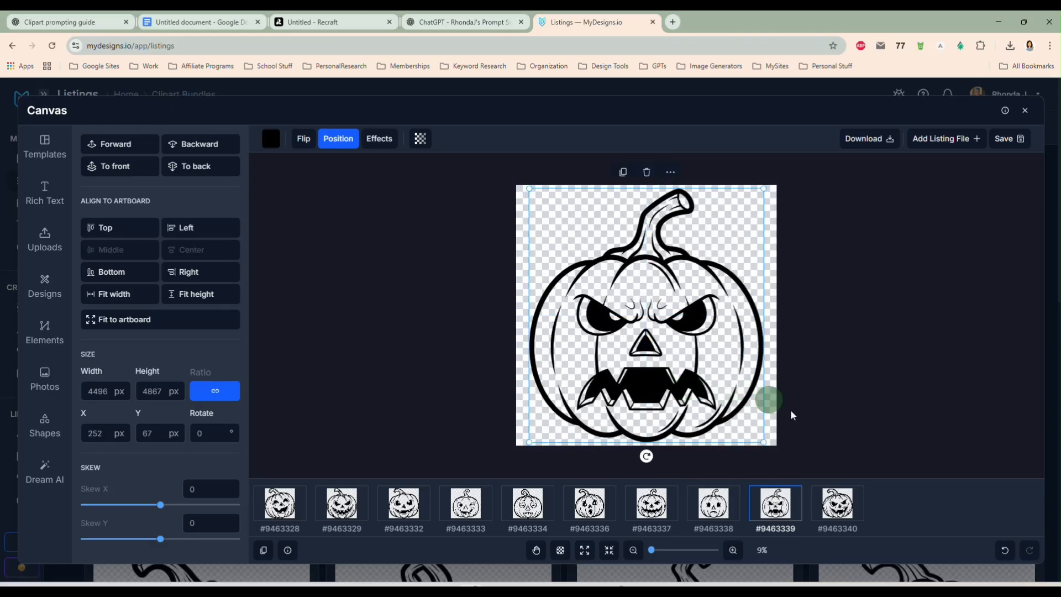
Step: Shrink the tilted, evil-grinning pumpkin on the last artboard to about 4871 × 4737 px and centre it
{"action": "left_click", "coordinate": [838, 503]}
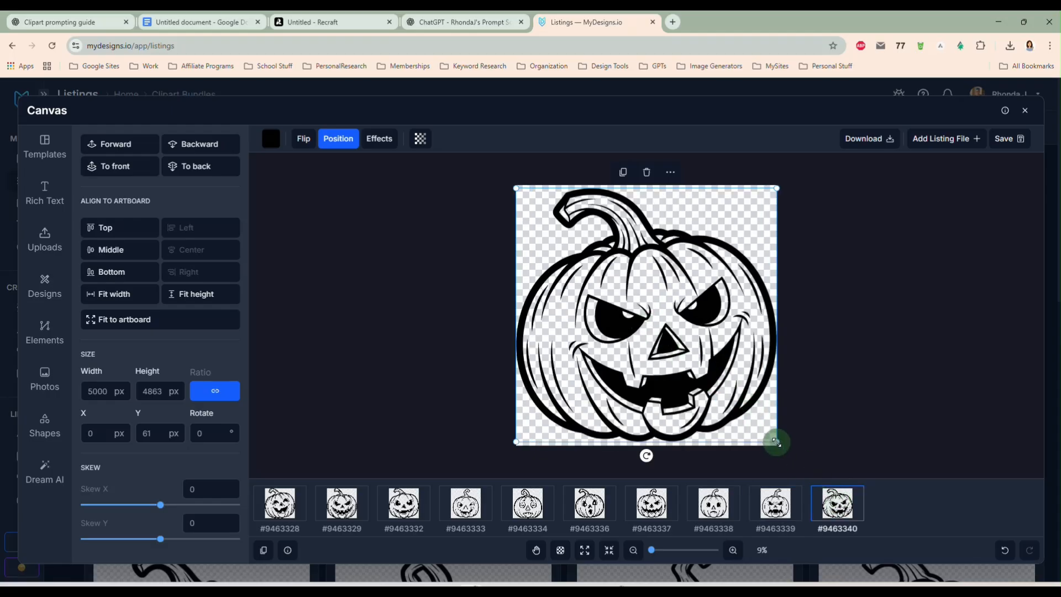
{"action": "left_click_drag", "start_coordinate": [776, 442], "coordinate": [767, 435]}
{"action": "left_click_drag", "start_coordinate": [712, 376], "coordinate": [724, 378]}
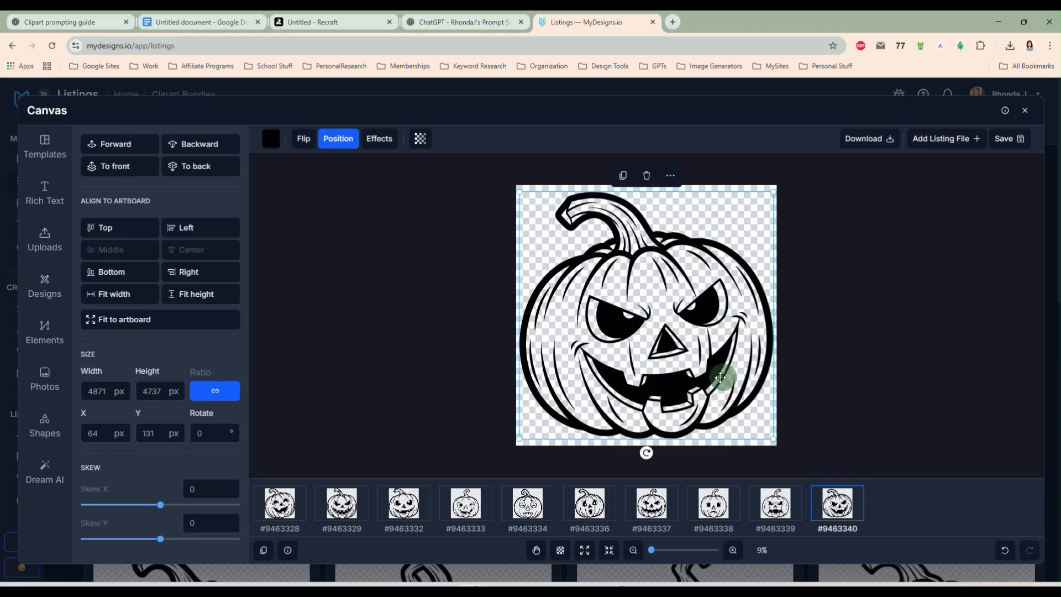
Step: Shrink the grinning pumpkin on artboard #9463332 to about 4811 × 4844 px and centre it
{"action": "left_click", "coordinate": [528, 502]}
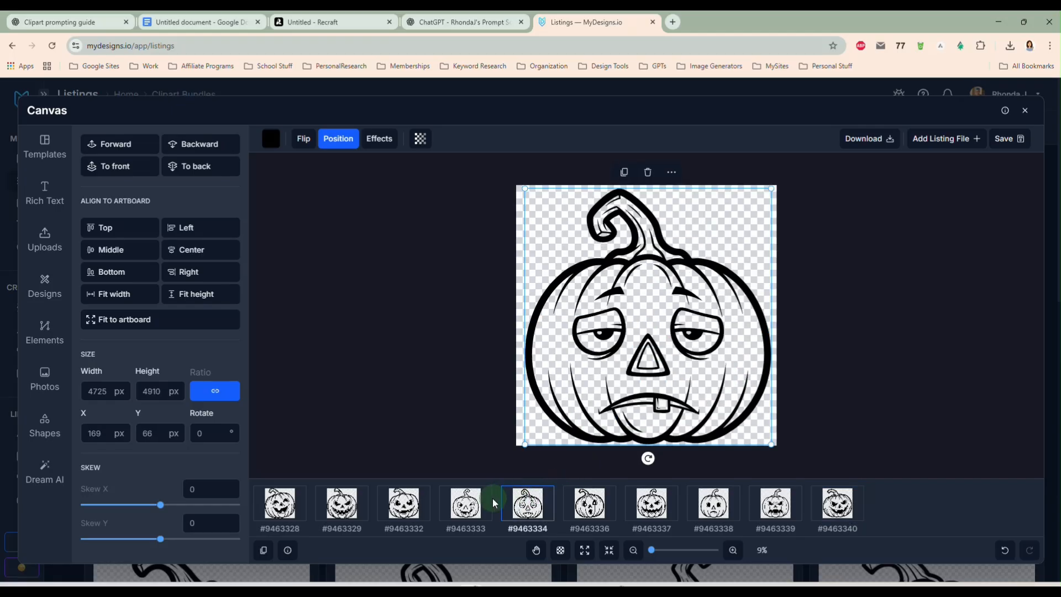
{"action": "left_click", "coordinate": [477, 504]}
{"action": "left_click", "coordinate": [413, 498]}
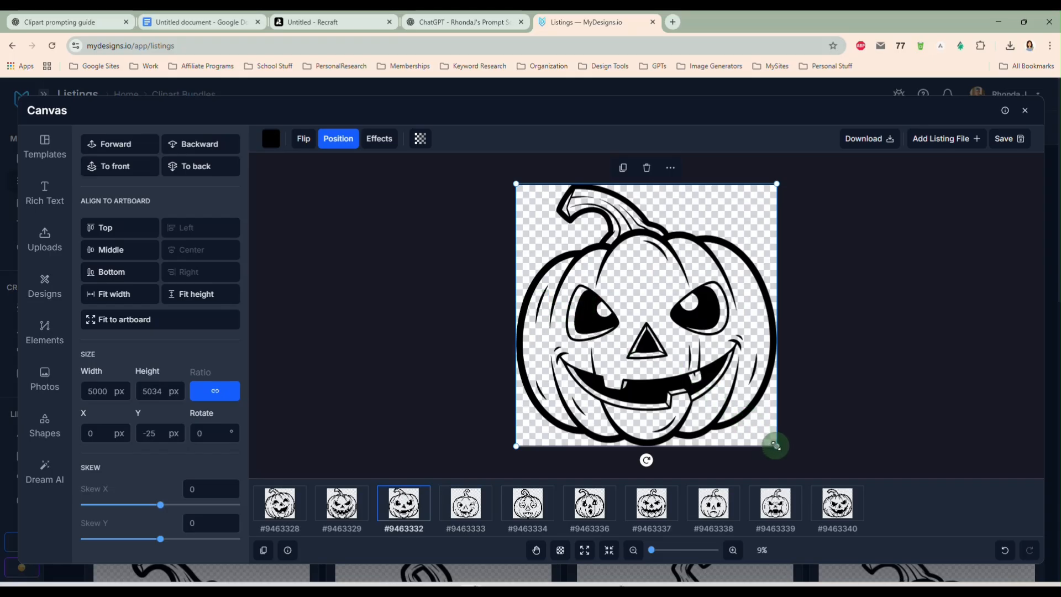
{"action": "left_click_drag", "start_coordinate": [776, 445], "coordinate": [742, 413]}
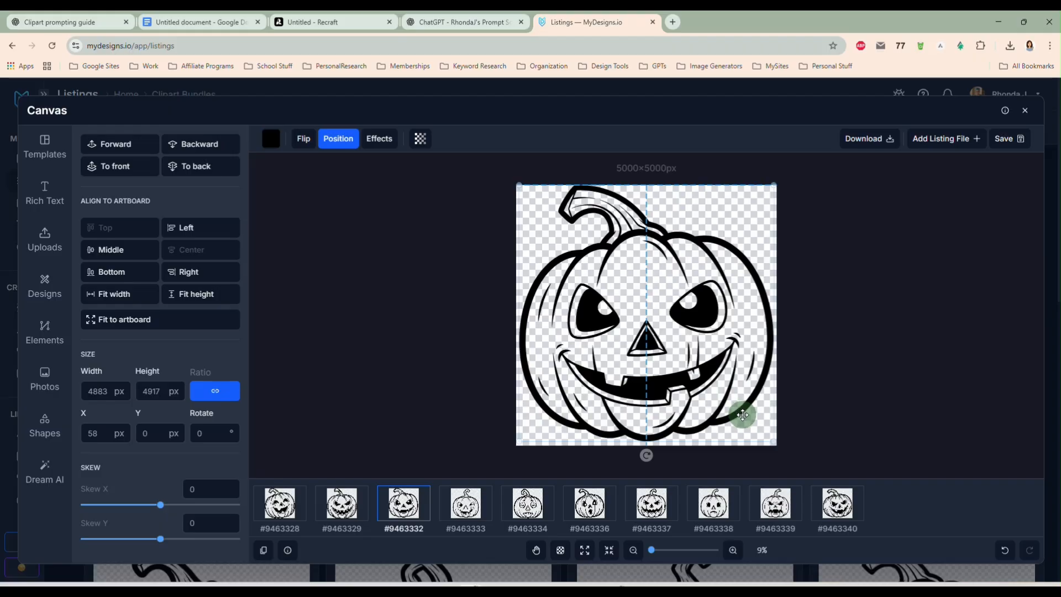
{"action": "left_click_drag", "start_coordinate": [743, 415], "coordinate": [743, 414]}
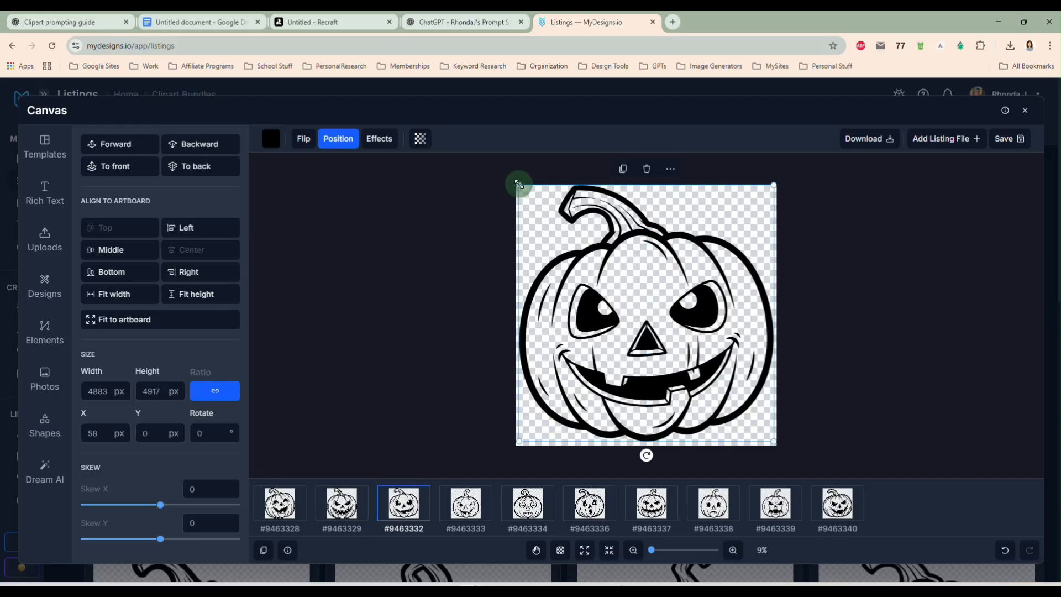
{"action": "left_click_drag", "start_coordinate": [519, 184], "coordinate": [523, 189]}
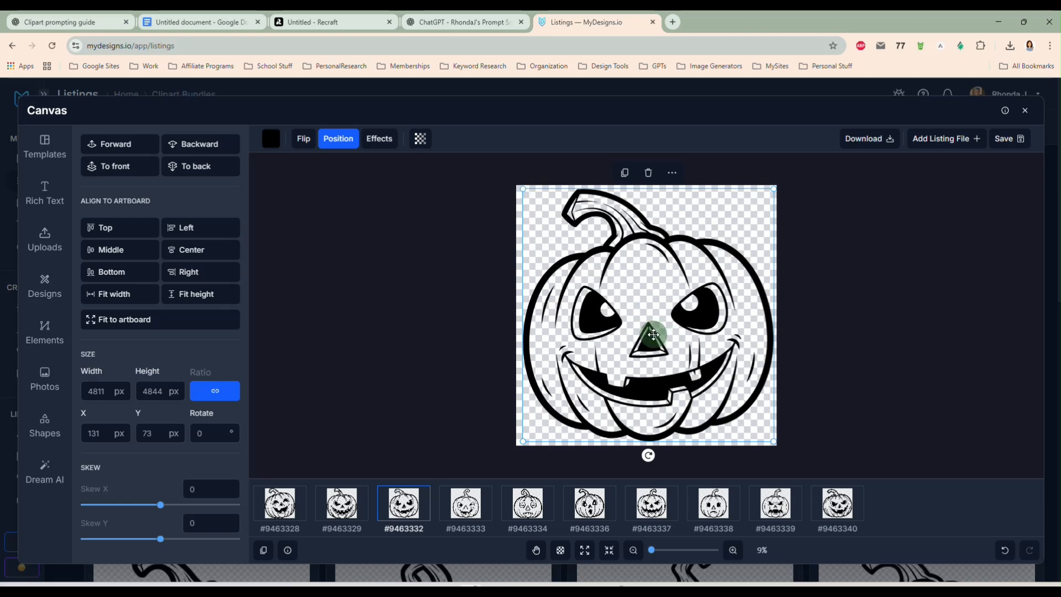
{"action": "left_click_drag", "start_coordinate": [653, 334], "coordinate": [656, 340]}
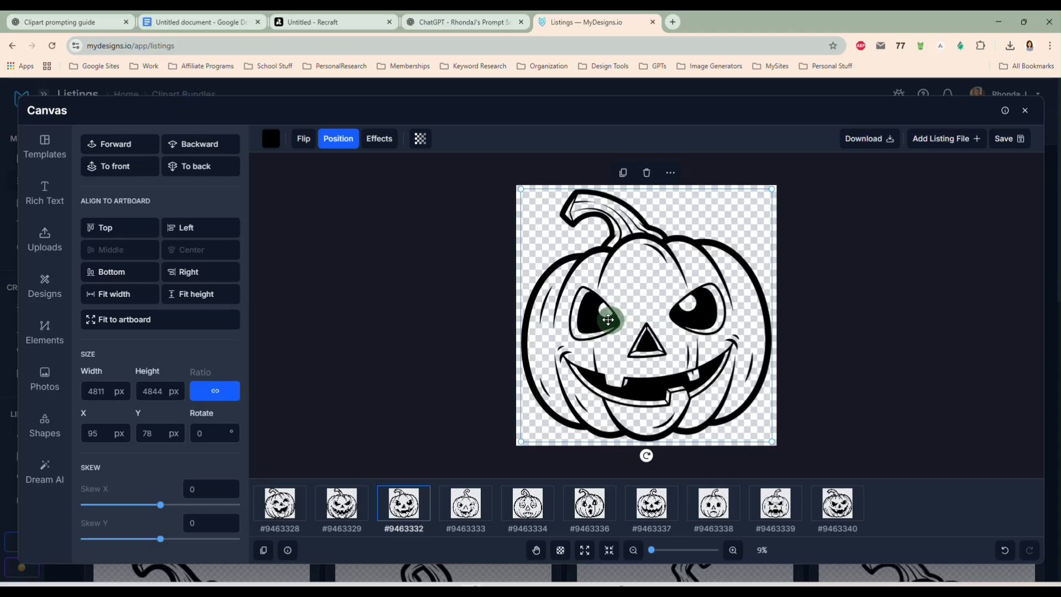
Step: Shrink the sharp-toothed, grinning pumpkin to about 4572 × 4829 px and centre it on its artboard
{"action": "left_click", "coordinate": [338, 504]}
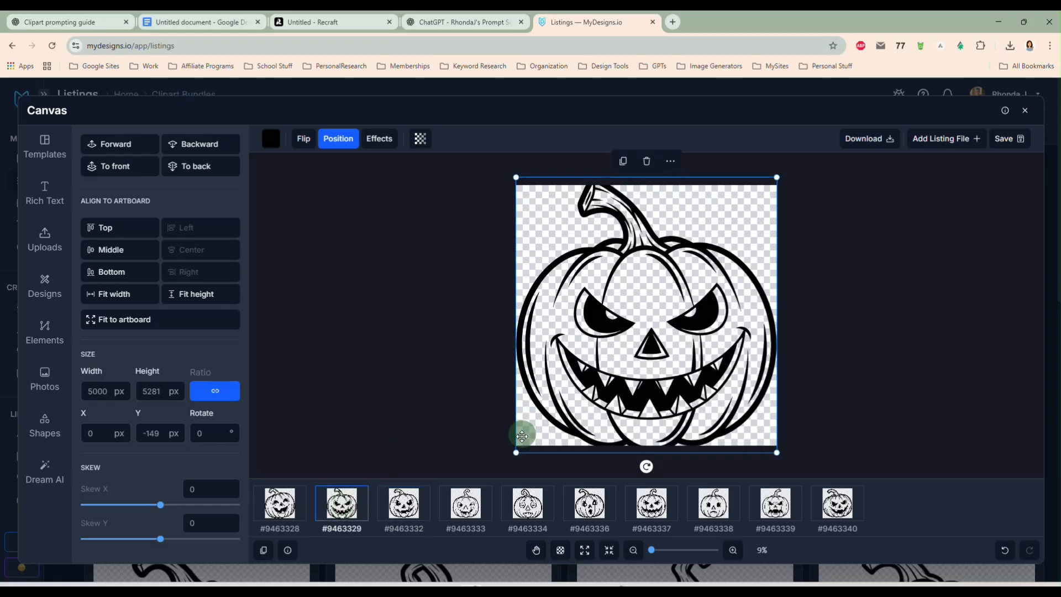
{"action": "left_click_drag", "start_coordinate": [517, 452], "coordinate": [528, 441]}
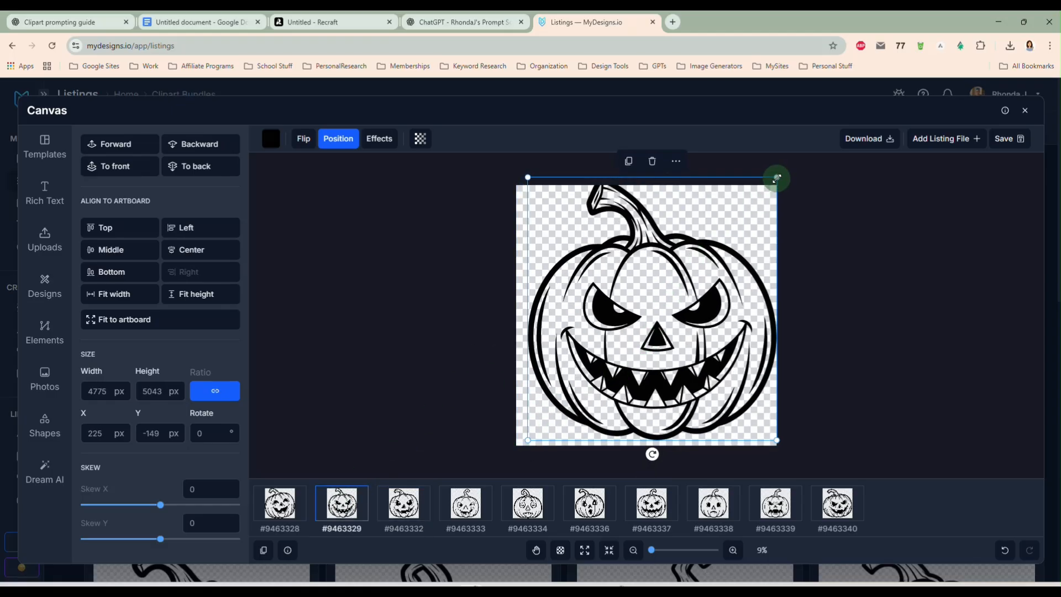
{"action": "left_click_drag", "start_coordinate": [777, 178], "coordinate": [767, 188]}
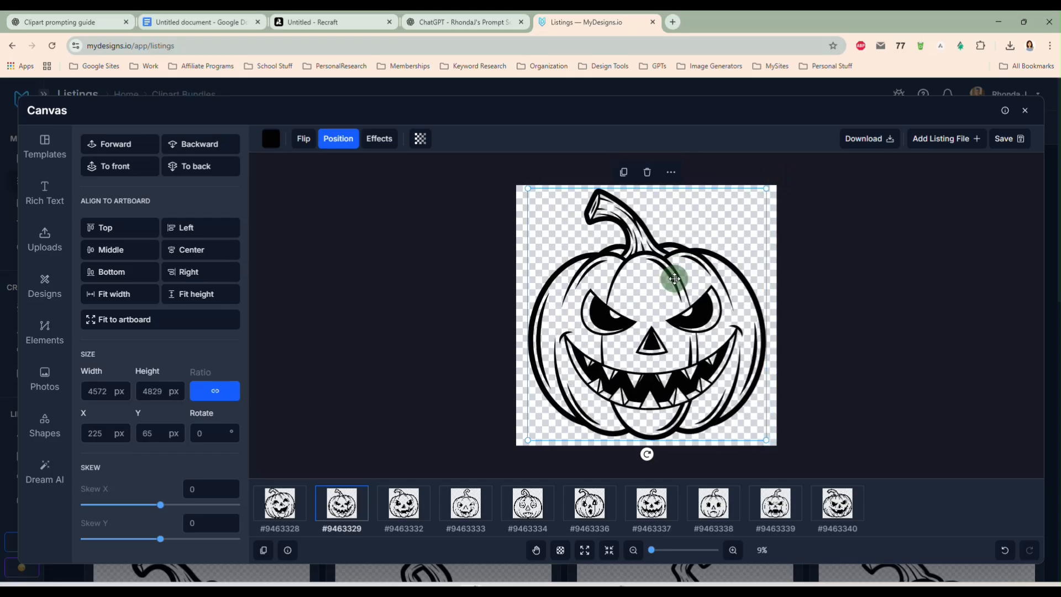
{"action": "left_click_drag", "start_coordinate": [674, 279], "coordinate": [674, 282]}
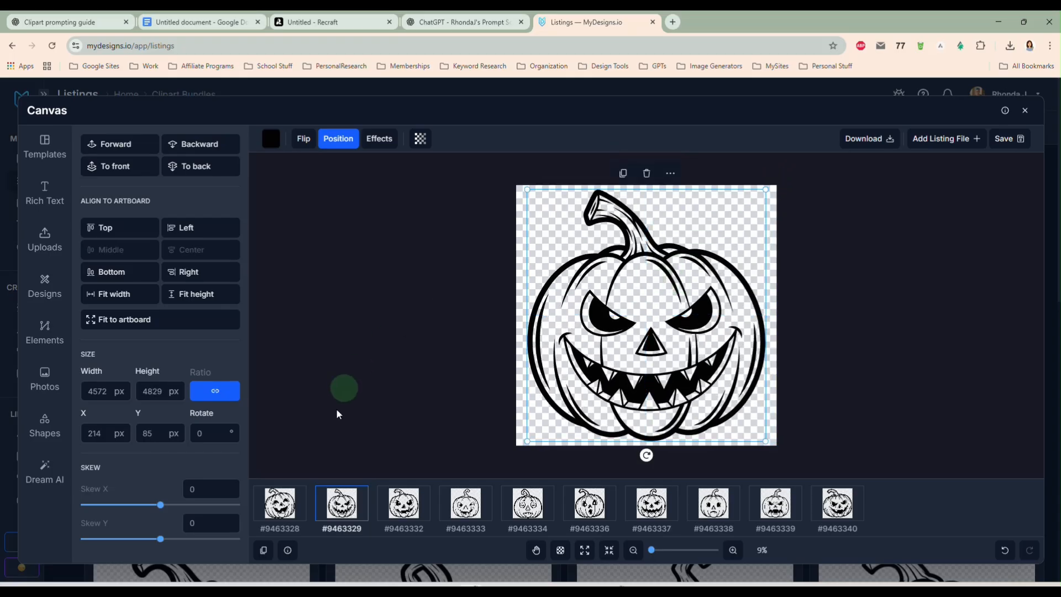
Step: Shrink the laughing pumpkin on the first artboard to about 4720 × 4705 px, centre it and deselect it
{"action": "left_click", "coordinate": [280, 500]}
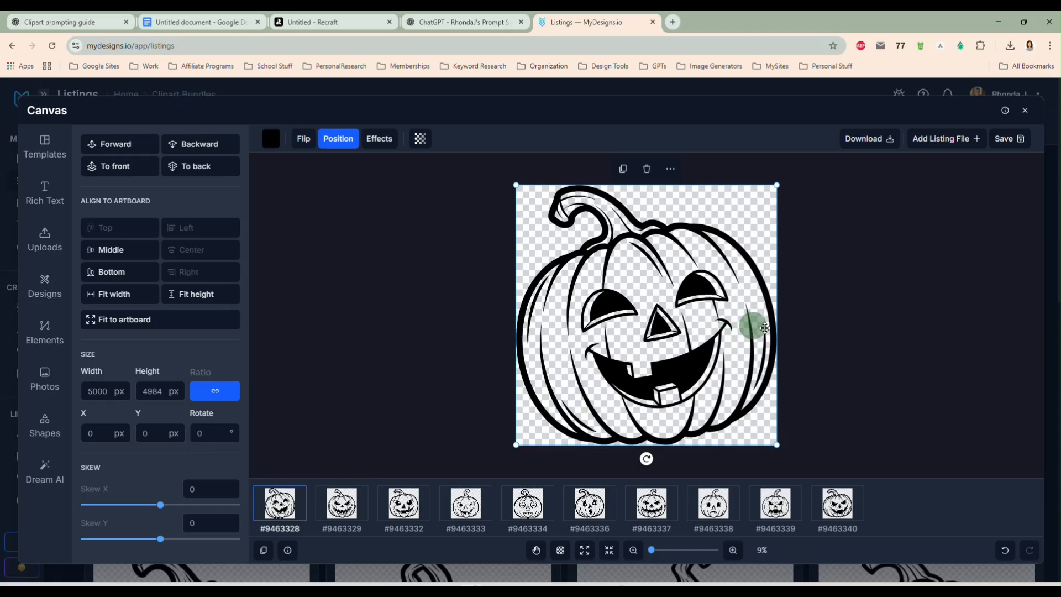
{"action": "left_click_drag", "start_coordinate": [775, 442], "coordinate": [762, 429]}
{"action": "left_click_drag", "start_coordinate": [706, 341], "coordinate": [711, 349]}
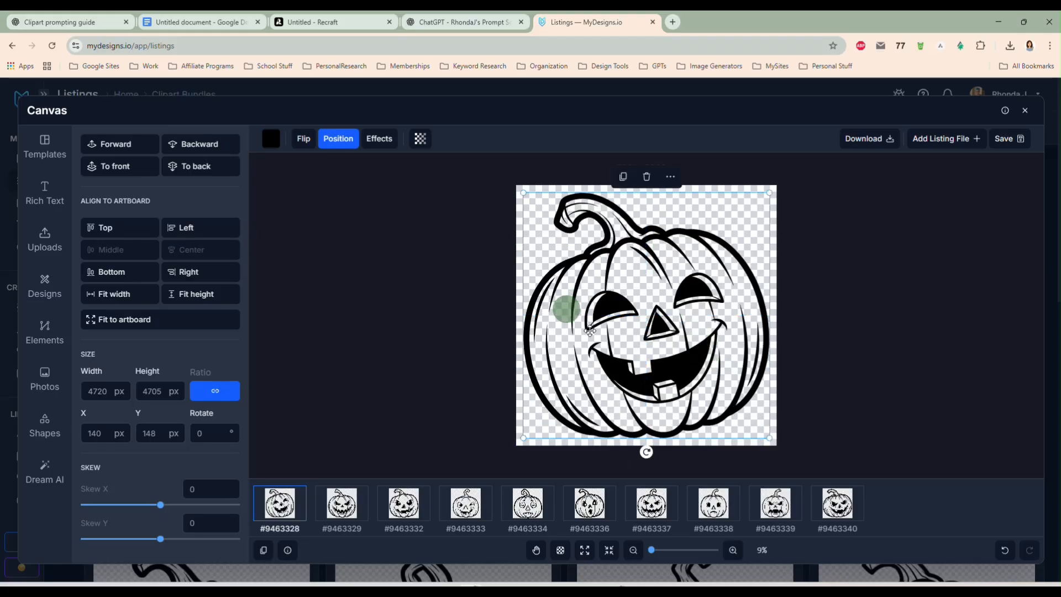
{"action": "left_click", "coordinate": [818, 323]}
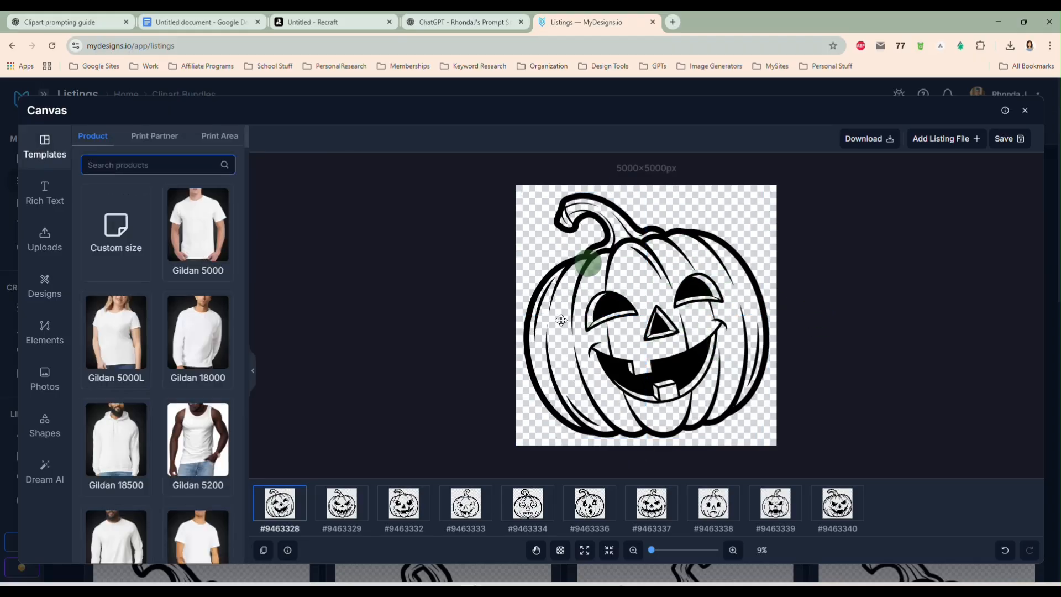
Step: Check the last few artboards and save all canvases as SVG to output slot File 1, overwriting the existing files
{"action": "left_click", "coordinate": [845, 511]}
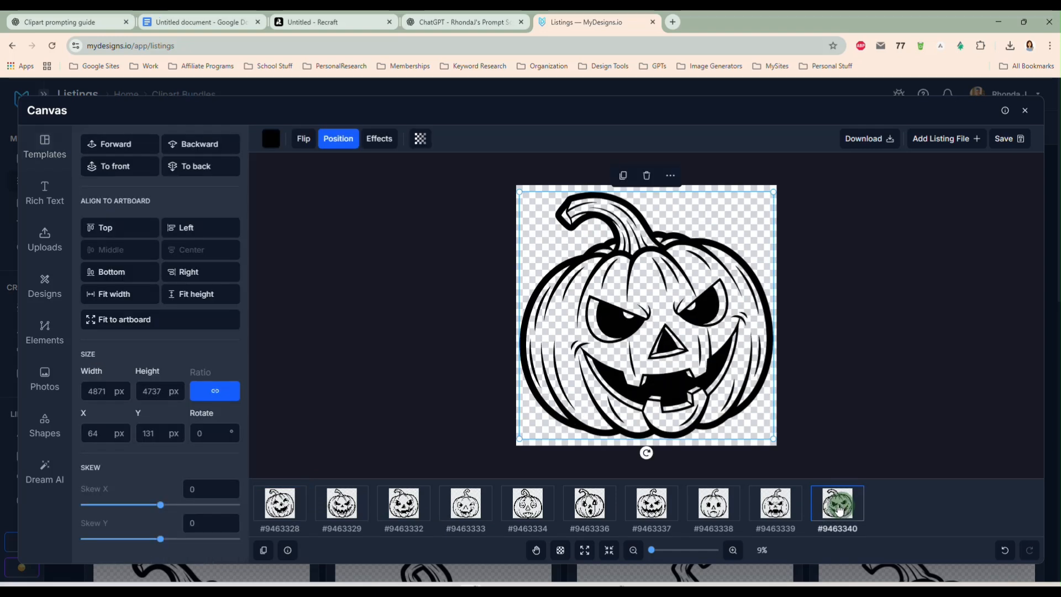
{"action": "left_click", "coordinate": [776, 504]}
{"action": "left_click", "coordinate": [722, 506]}
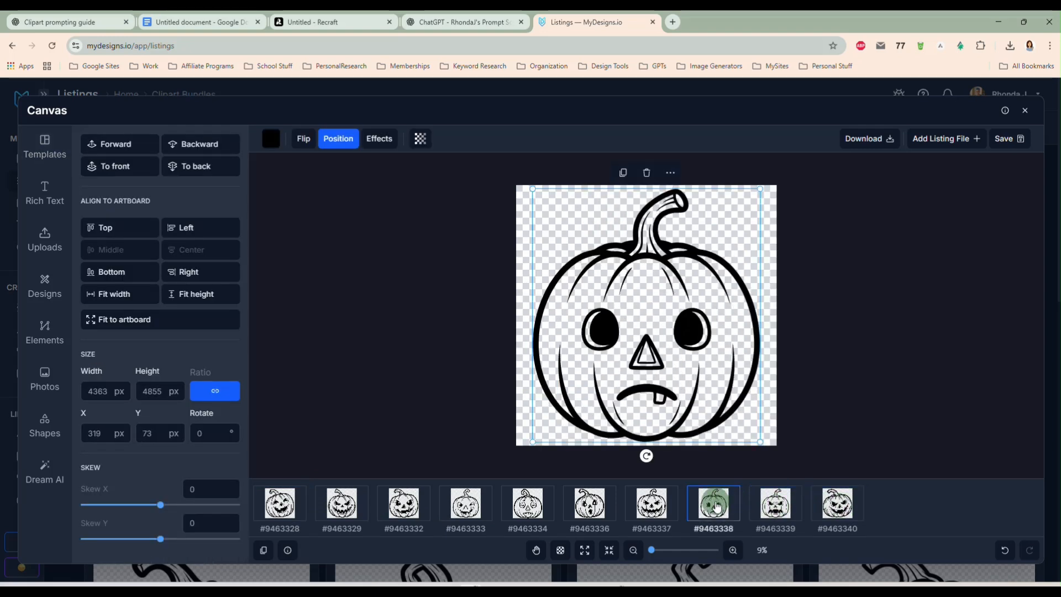
{"action": "left_click", "coordinate": [1005, 141]}
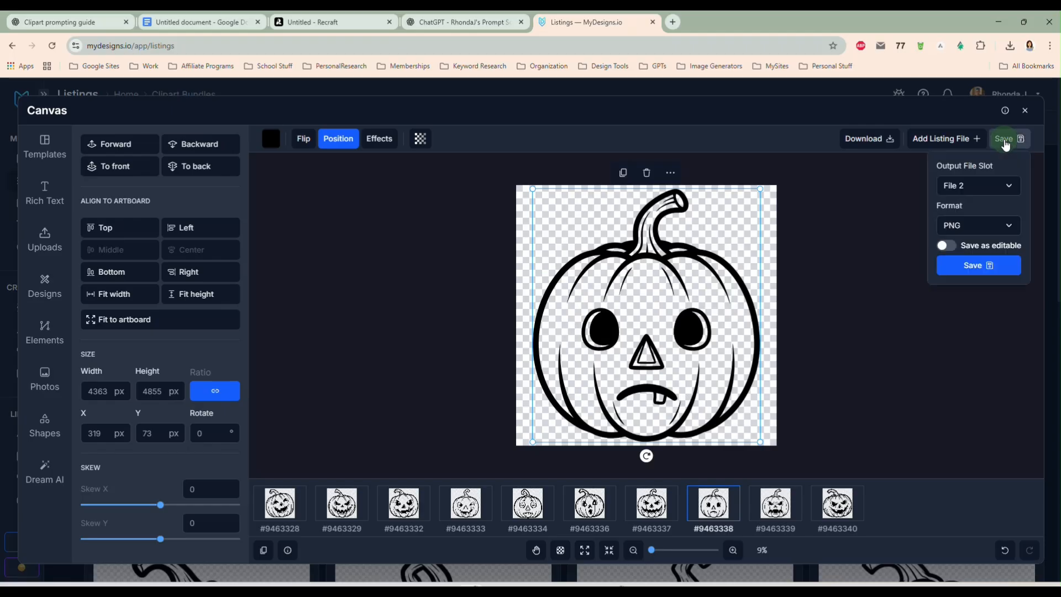
{"action": "left_click", "coordinate": [979, 231]}
{"action": "left_click", "coordinate": [974, 278]}
{"action": "left_click", "coordinate": [969, 188]}
{"action": "left_click", "coordinate": [970, 208]}
{"action": "left_click", "coordinate": [949, 270]}
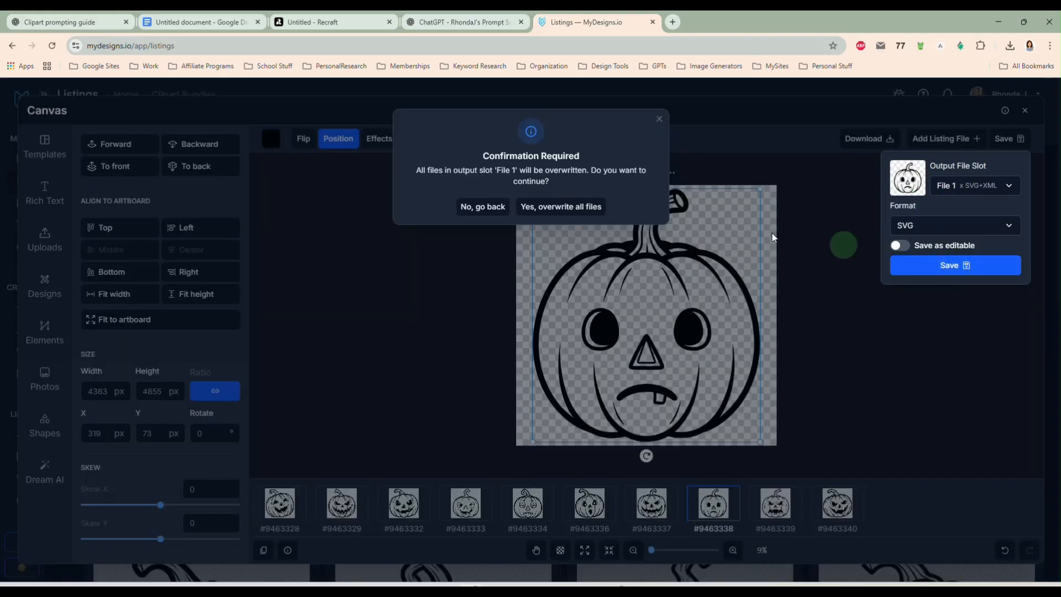
{"action": "left_click", "coordinate": [560, 208]}
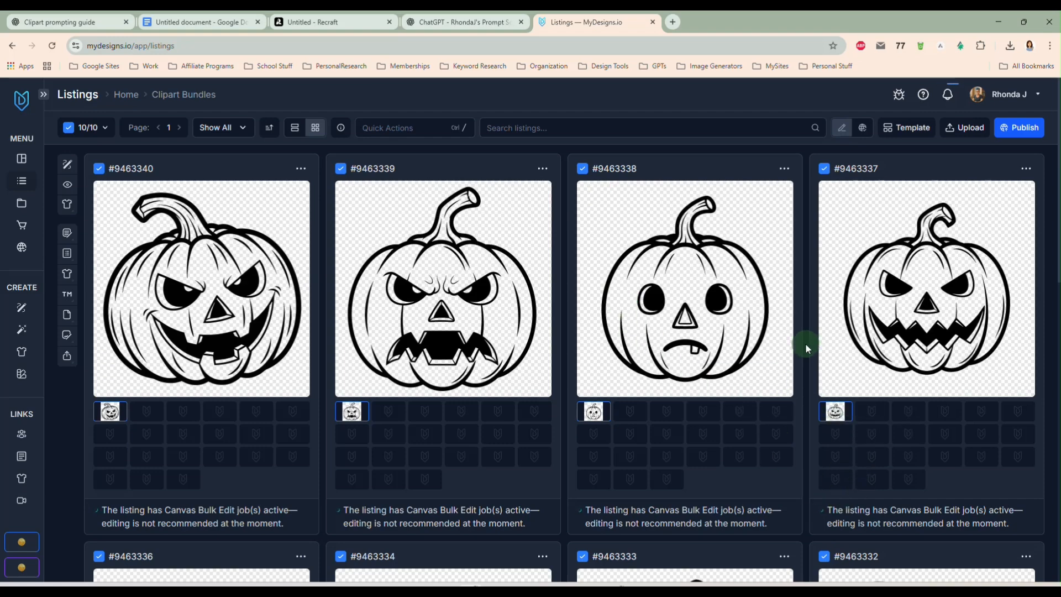
Step: Move the pumpkin files from listings #9463339, #9463338 and #9463337 into the second, third and fourth file slots of listing #9463340
{"action": "scroll", "coordinate": [805, 344], "scroll_direction": "down", "scroll_amount": 3}
{"action": "scroll", "coordinate": [805, 343], "scroll_direction": "down", "scroll_amount": 2}
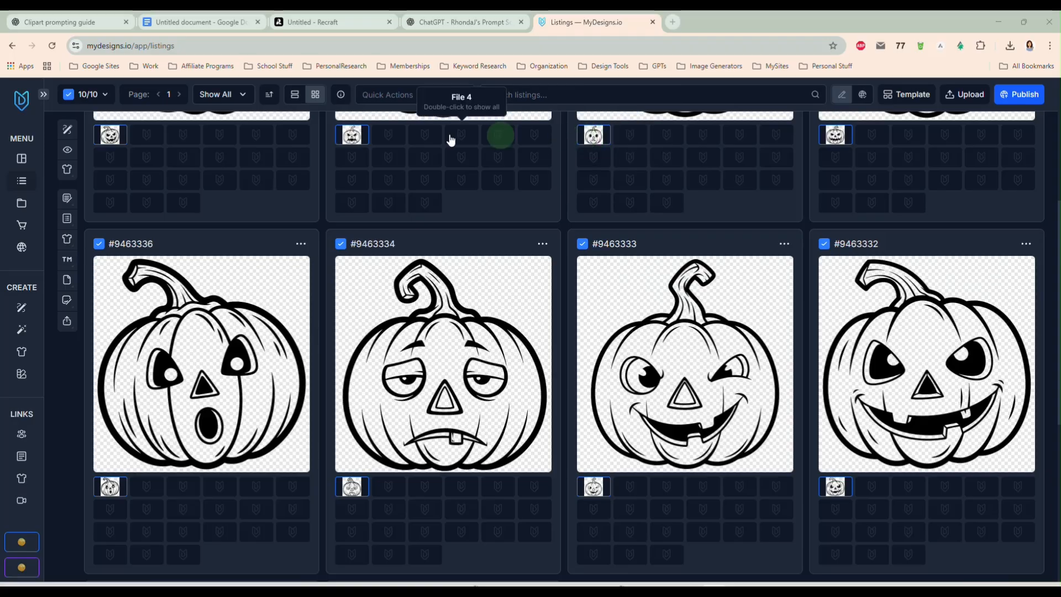
{"action": "scroll", "coordinate": [549, 215], "scroll_direction": "up", "scroll_amount": 5}
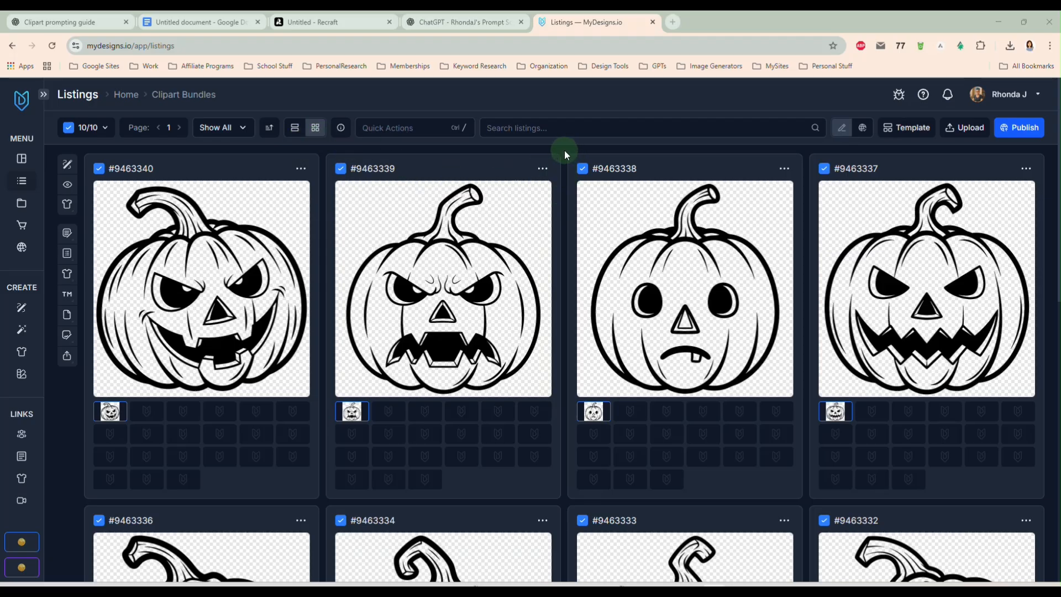
{"action": "scroll", "coordinate": [566, 156], "scroll_direction": "down", "scroll_amount": 1}
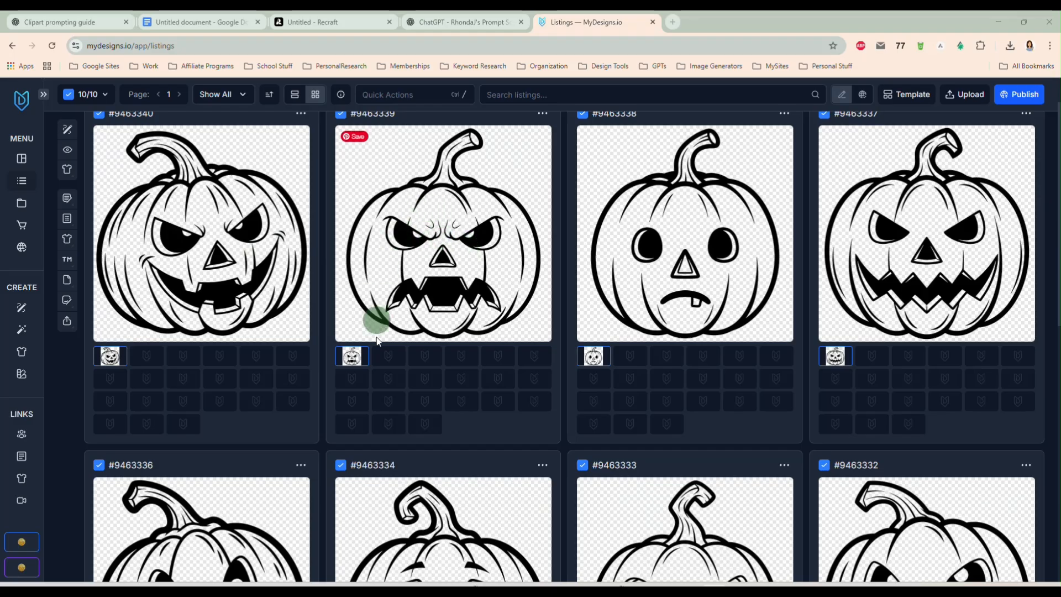
{"action": "left_click_drag", "start_coordinate": [355, 362], "coordinate": [152, 360]}
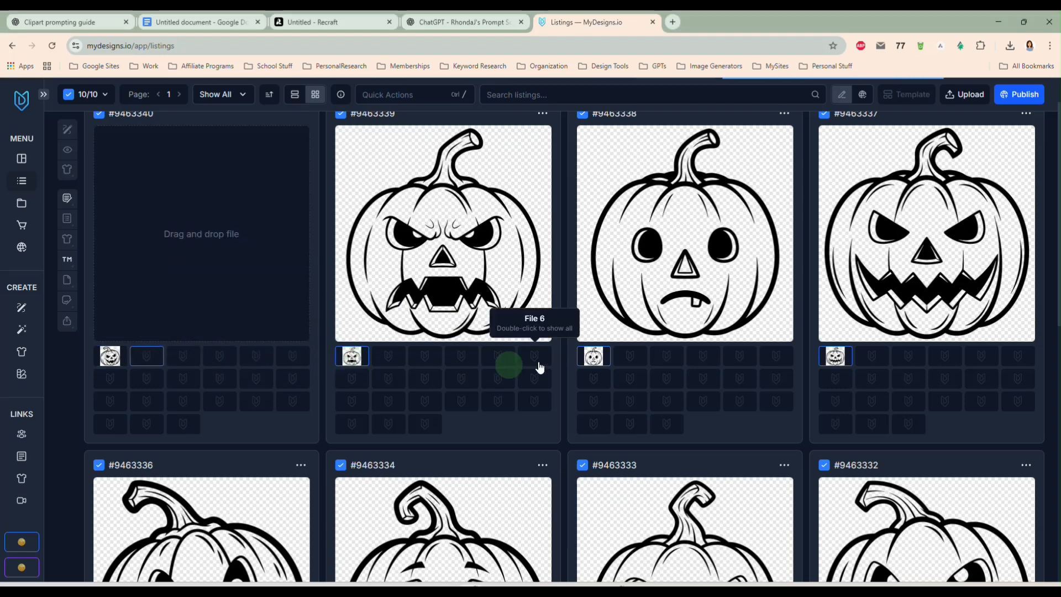
{"action": "left_click_drag", "start_coordinate": [596, 361], "coordinate": [183, 357]}
{"action": "left_click_drag", "start_coordinate": [835, 357], "coordinate": [226, 360]}
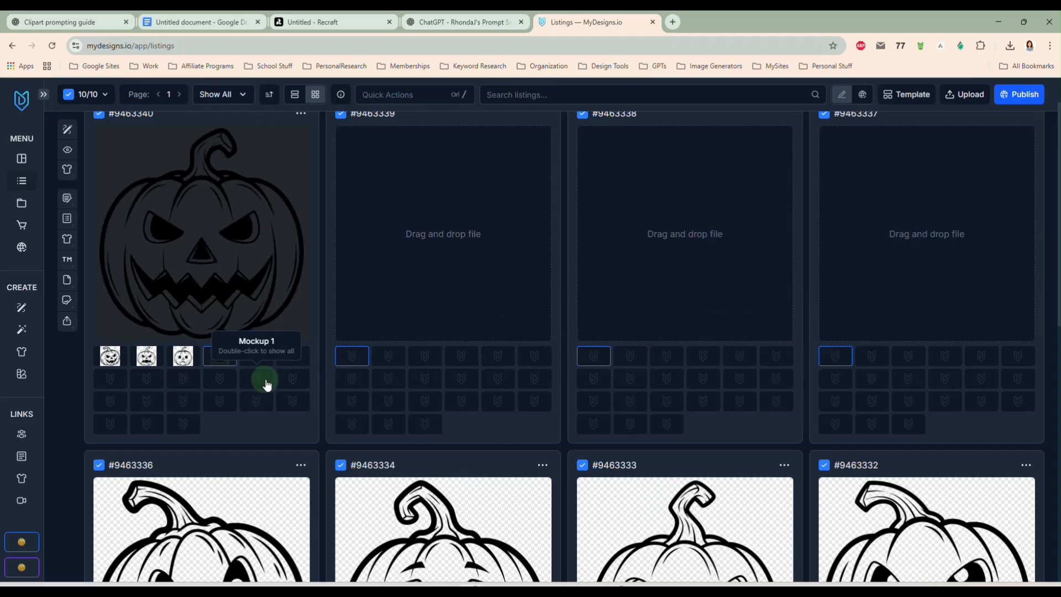
Step: Move the pumpkin files from listings #9463336, #9463334, #9463333 and #9463332 into the next four free slots of listing #9463340
{"action": "scroll", "coordinate": [269, 379], "scroll_direction": "down", "scroll_amount": 3}
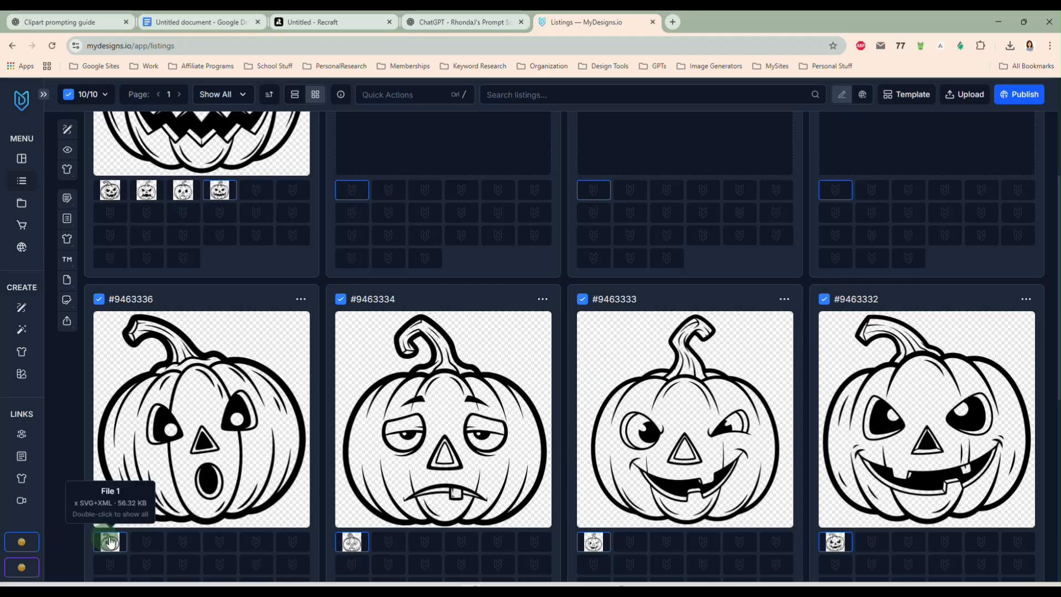
{"action": "left_click_drag", "start_coordinate": [110, 541], "coordinate": [256, 192]}
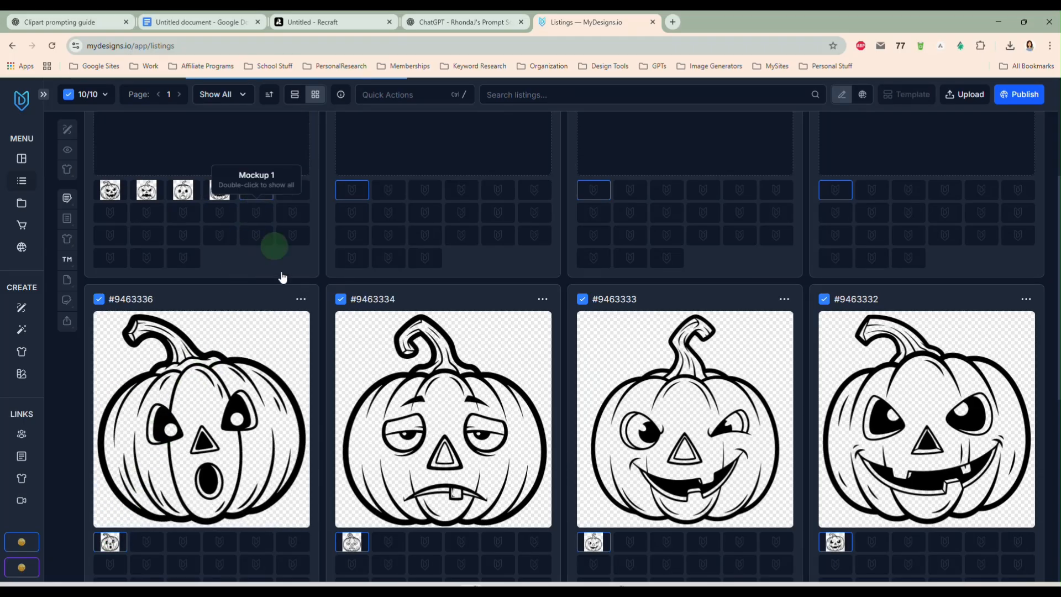
{"action": "left_click_drag", "start_coordinate": [353, 541], "coordinate": [294, 191]}
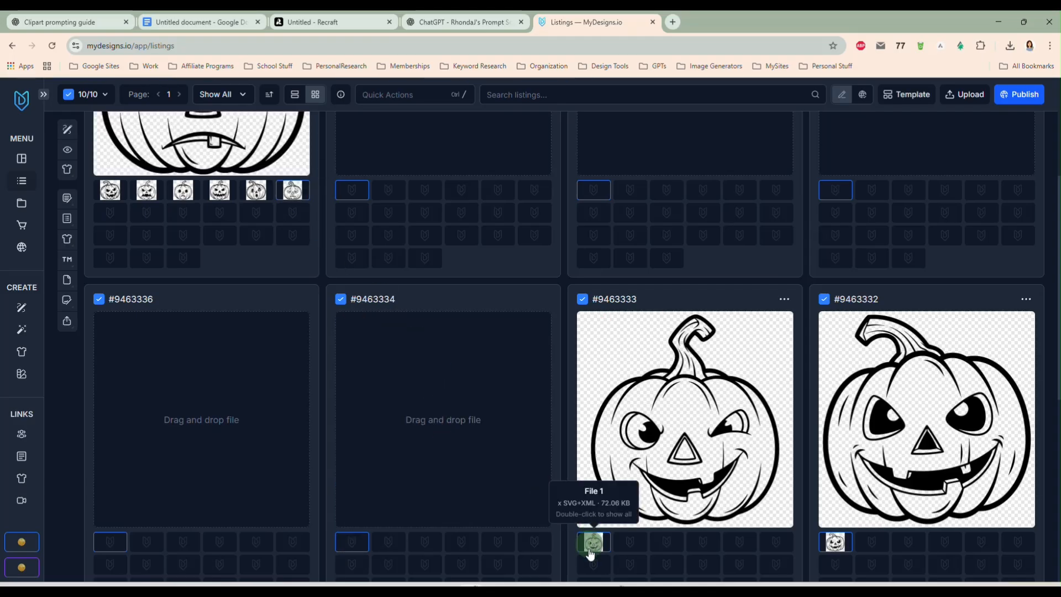
{"action": "left_click_drag", "start_coordinate": [592, 545], "coordinate": [108, 219]}
{"action": "left_click_drag", "start_coordinate": [835, 542], "coordinate": [144, 211]}
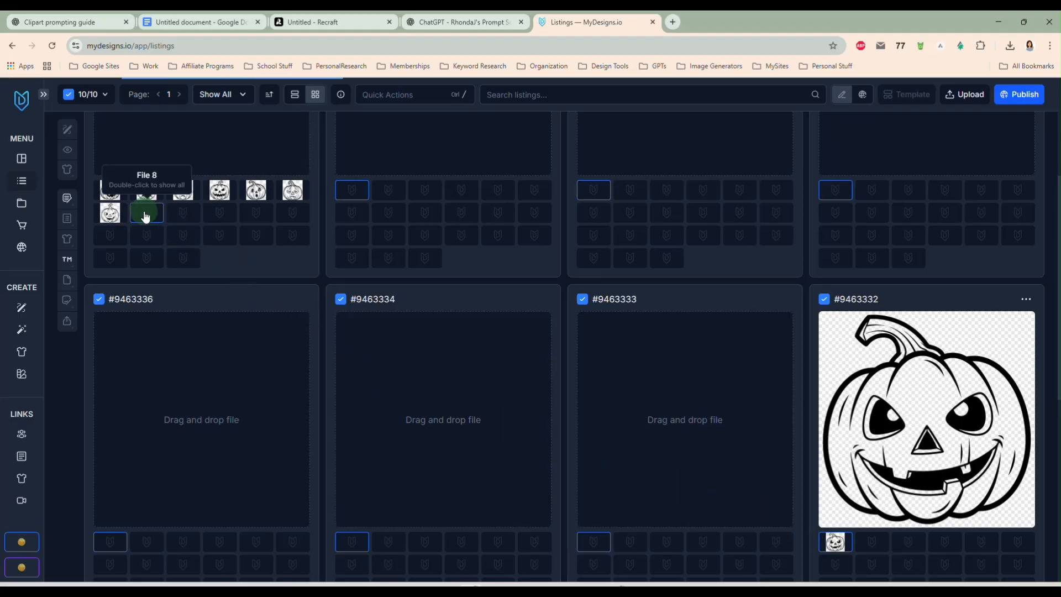
Step: Delete the seven emptied listings, keeping #9463340, #9463329 and #9463328
{"action": "scroll", "coordinate": [525, 298], "scroll_direction": "up", "scroll_amount": 4}
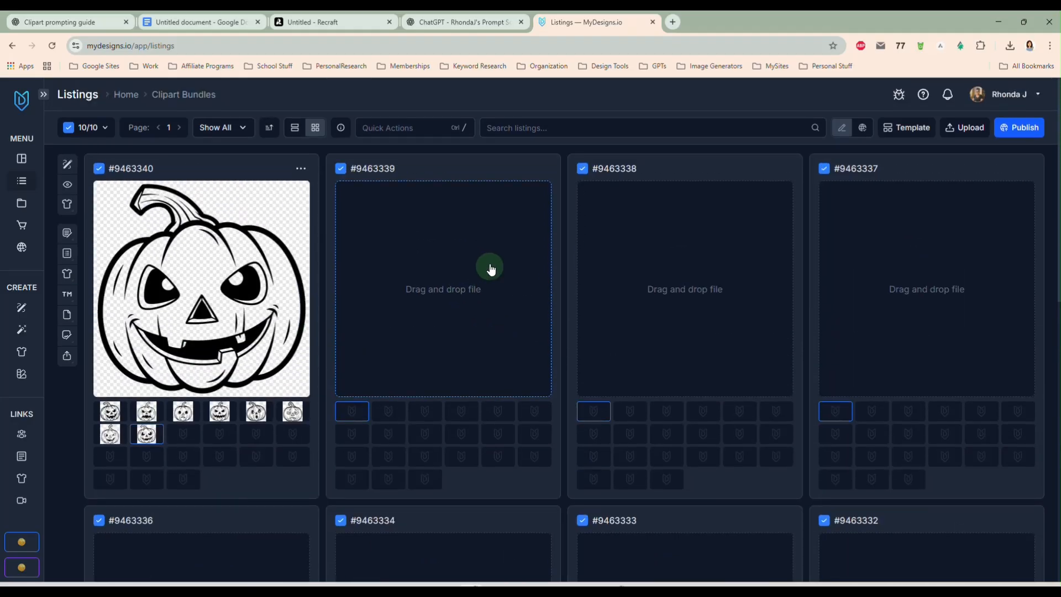
{"action": "left_click", "coordinate": [99, 170]}
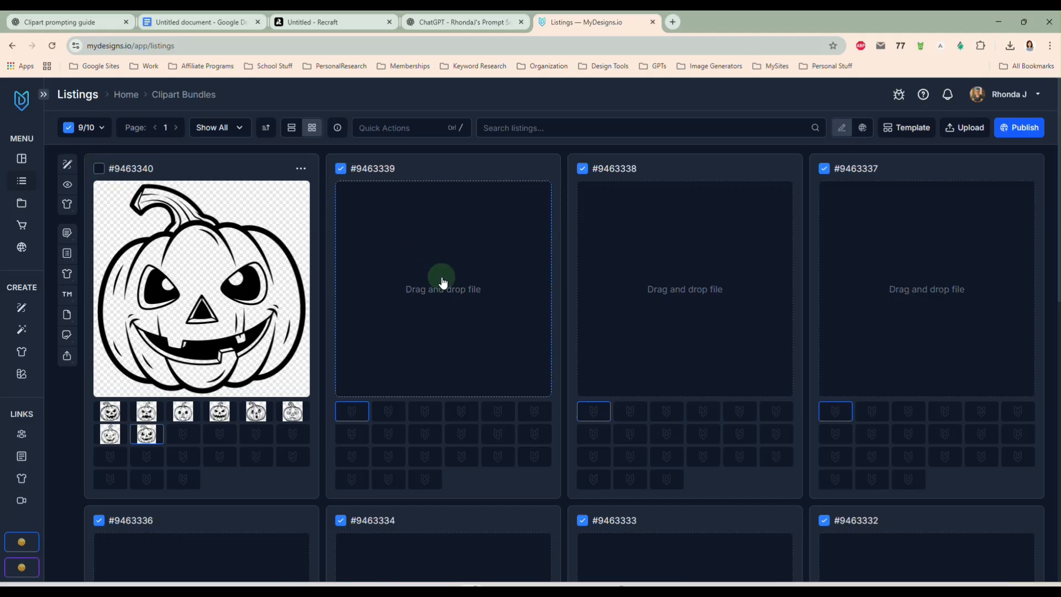
{"action": "scroll", "coordinate": [440, 280], "scroll_direction": "down", "scroll_amount": 8}
{"action": "left_click", "coordinate": [341, 321]}
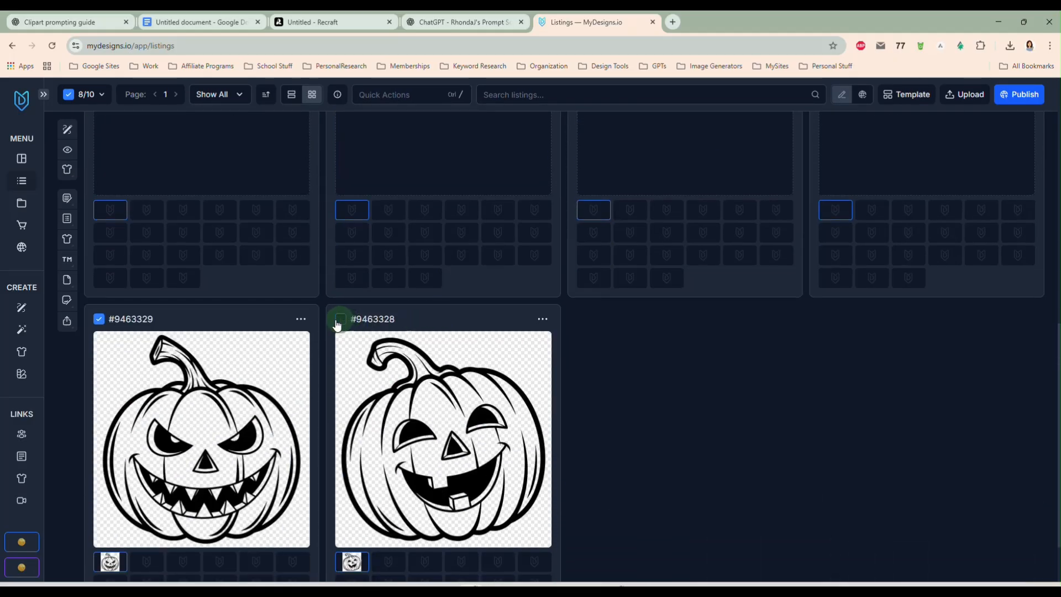
{"action": "left_click", "coordinate": [99, 321]}
{"action": "left_click", "coordinate": [413, 95]}
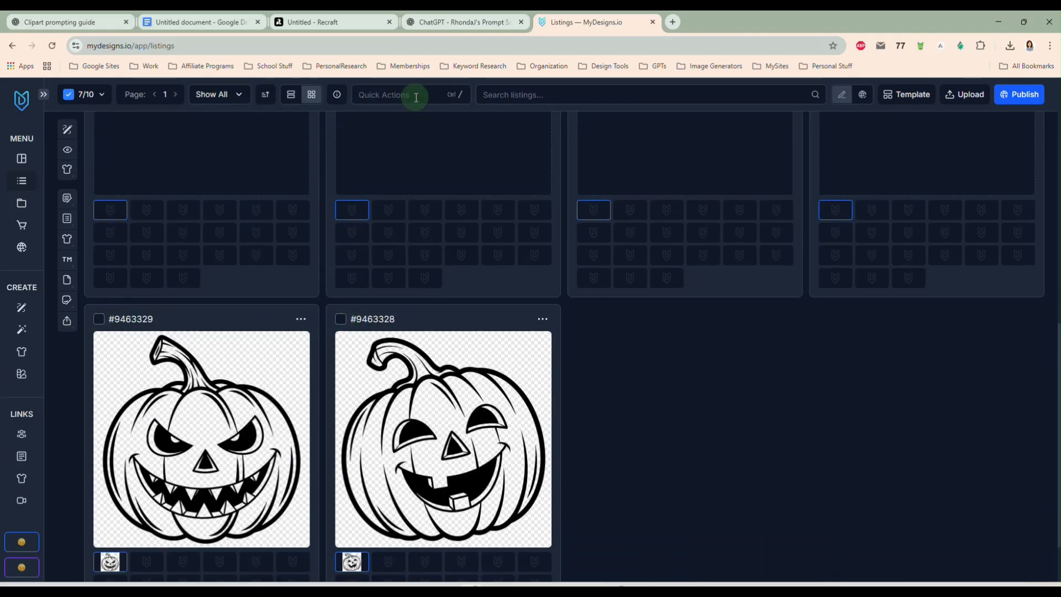
{"action": "left_click", "coordinate": [425, 157]}
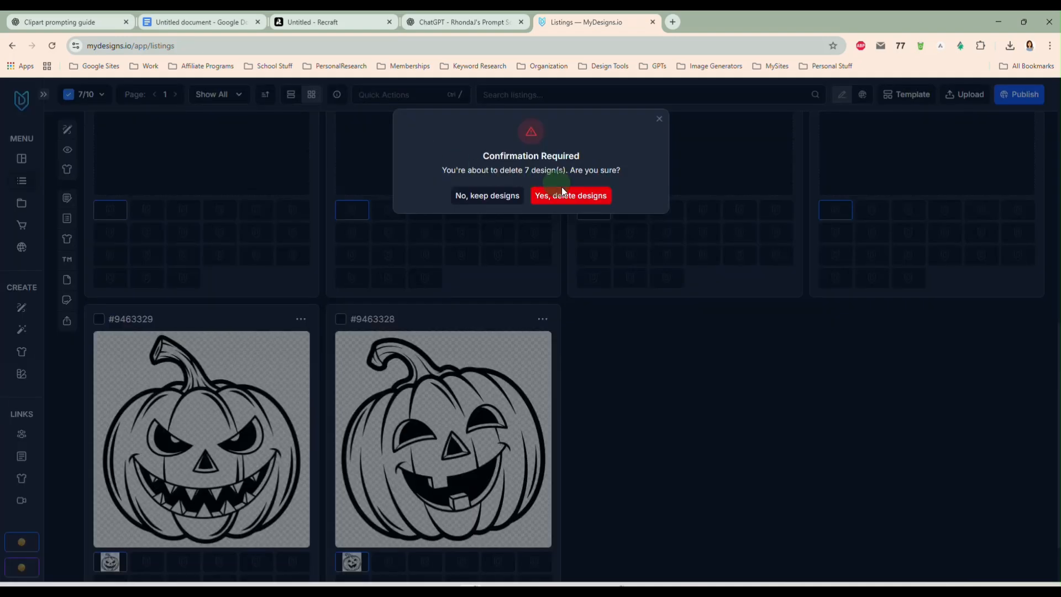
{"action": "left_click", "coordinate": [568, 193]}
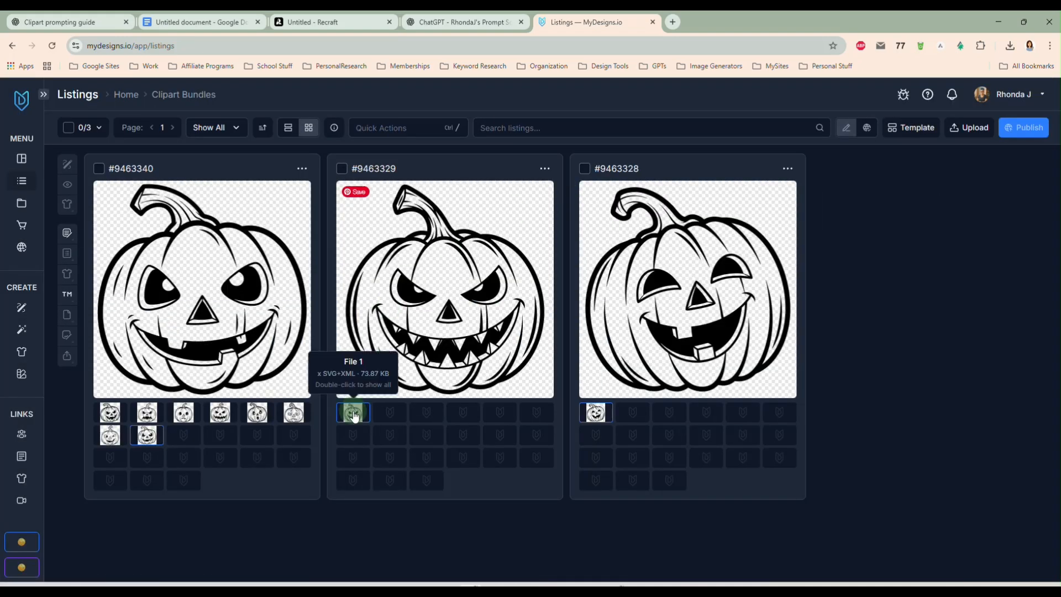
Step: Move the pumpkin files from #9463329 and #9463328 into the next free slots of #9463340, and delete those two emptied listings
{"action": "left_click", "coordinate": [191, 436]}
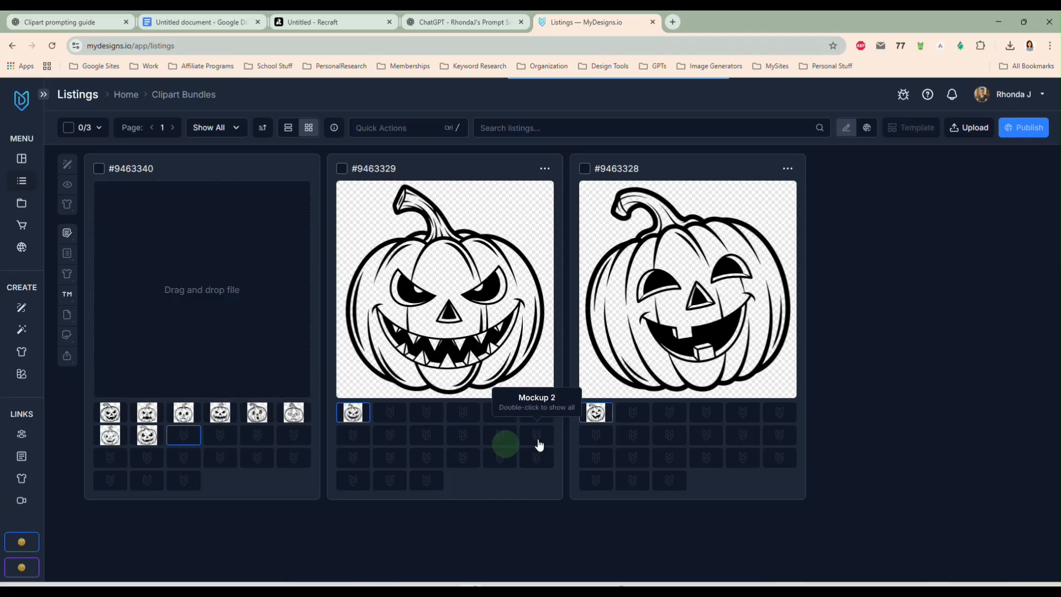
{"action": "left_click_drag", "start_coordinate": [597, 413], "coordinate": [220, 436]}
{"action": "left_click", "coordinate": [341, 168]}
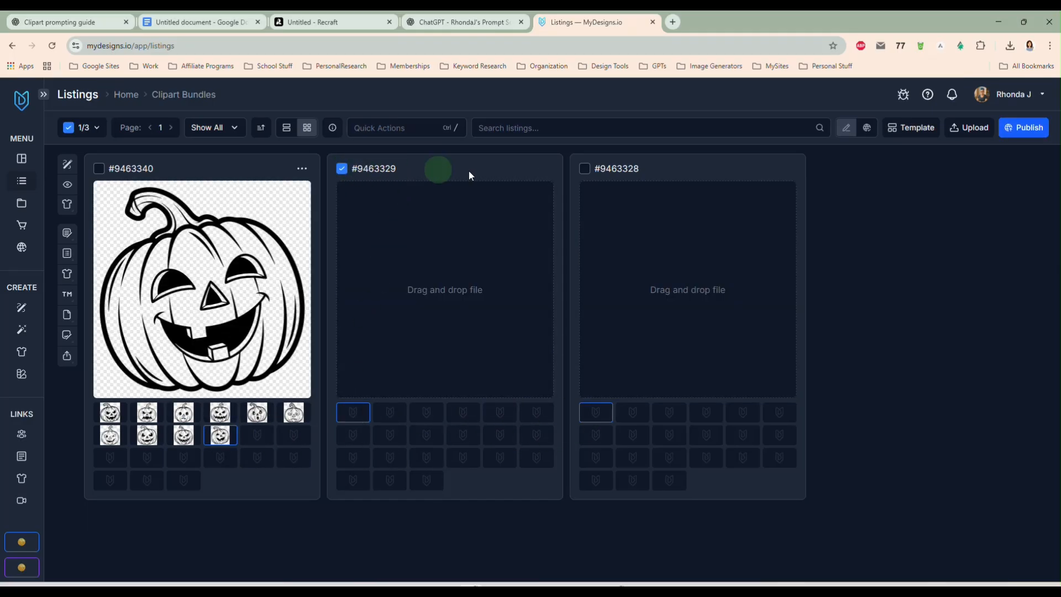
{"action": "left_click", "coordinate": [585, 168]}
{"action": "left_click", "coordinate": [414, 124]}
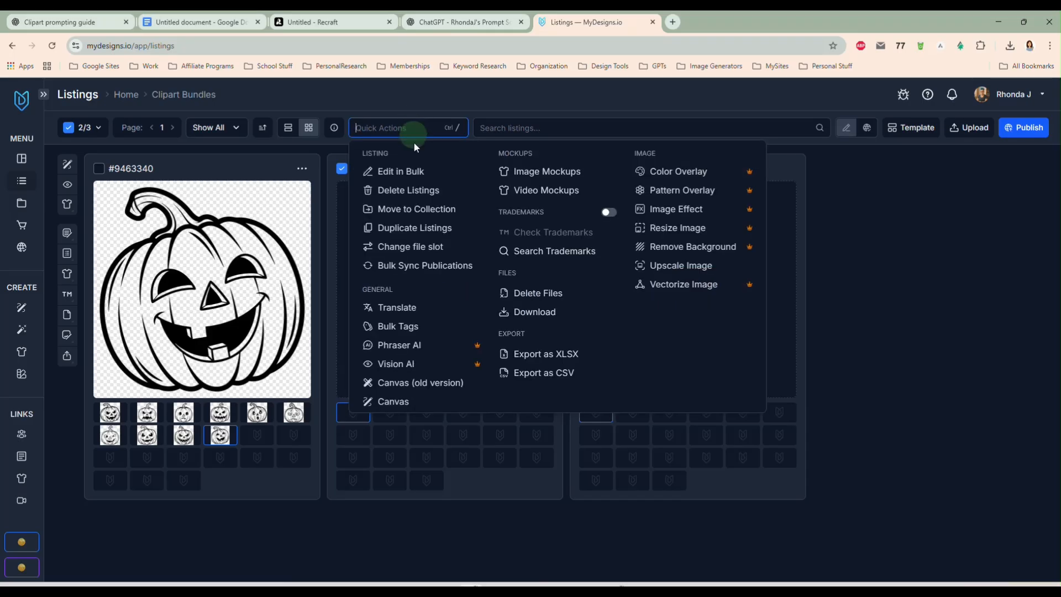
{"action": "left_click", "coordinate": [416, 190]}
{"action": "left_click", "coordinate": [560, 197]}
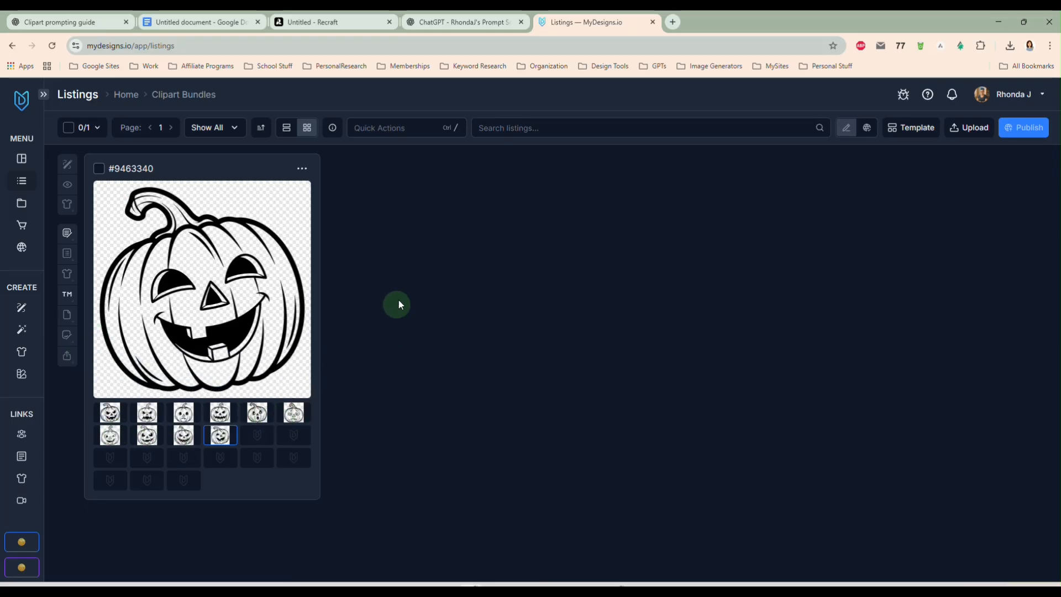
Step: Open the image mockup generator for the pumpkin listing, with multi-mockup enabled and official mockups hidden
{"action": "left_click", "coordinate": [100, 175]}
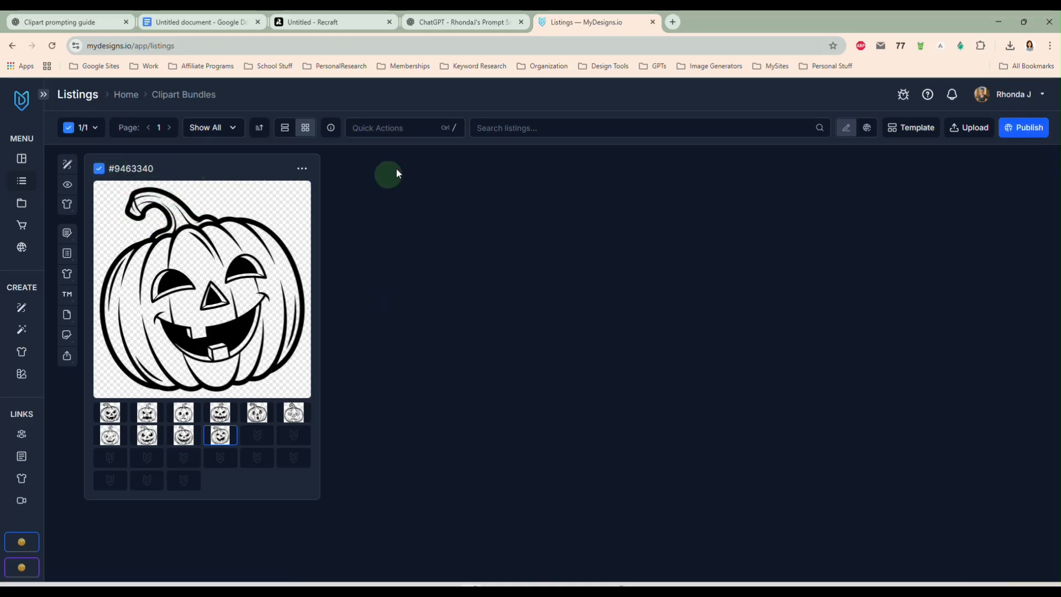
{"action": "left_click", "coordinate": [422, 127]}
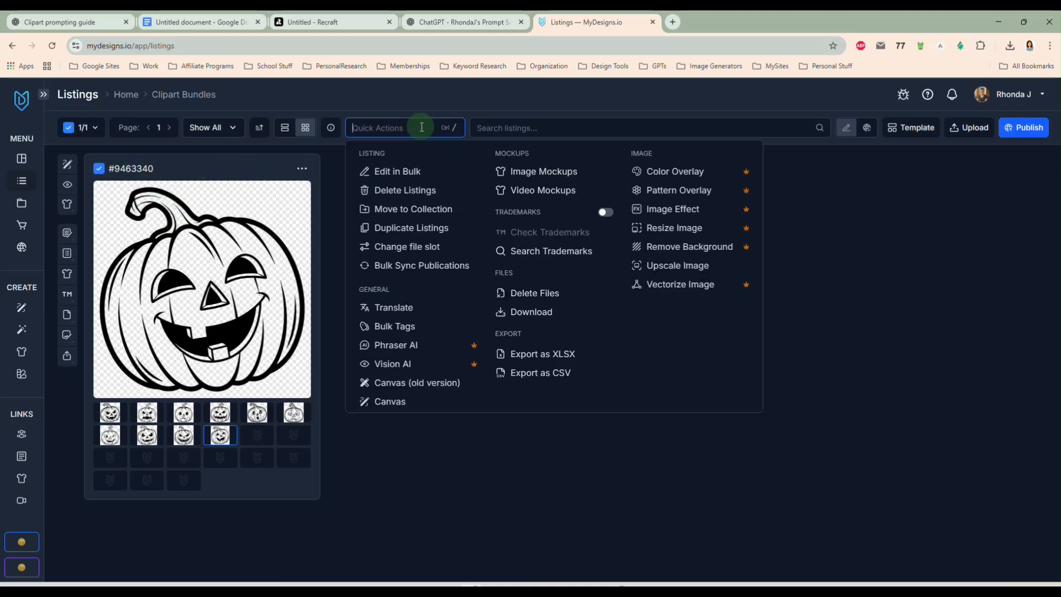
{"action": "left_click", "coordinate": [556, 171]}
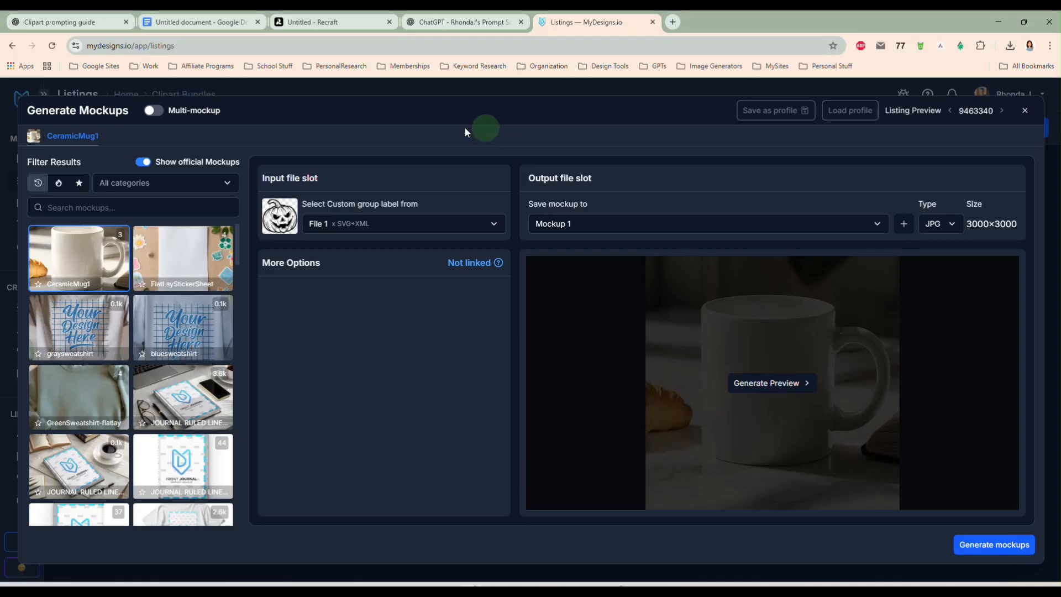
{"action": "left_click", "coordinate": [155, 111]}
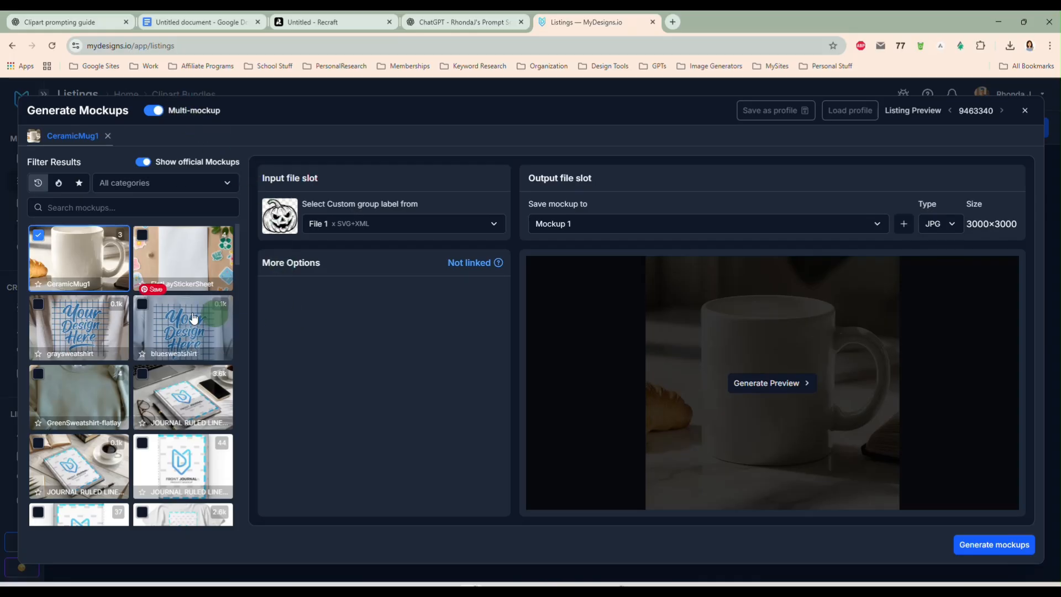
{"action": "scroll", "coordinate": [167, 325], "scroll_direction": "down", "scroll_amount": 2}
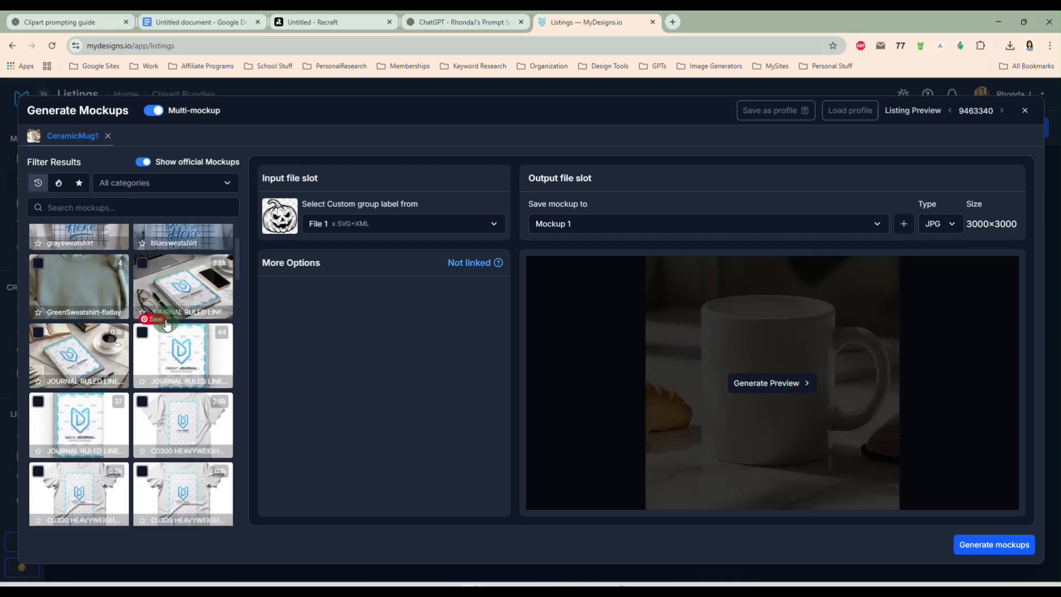
{"action": "left_click", "coordinate": [142, 163]}
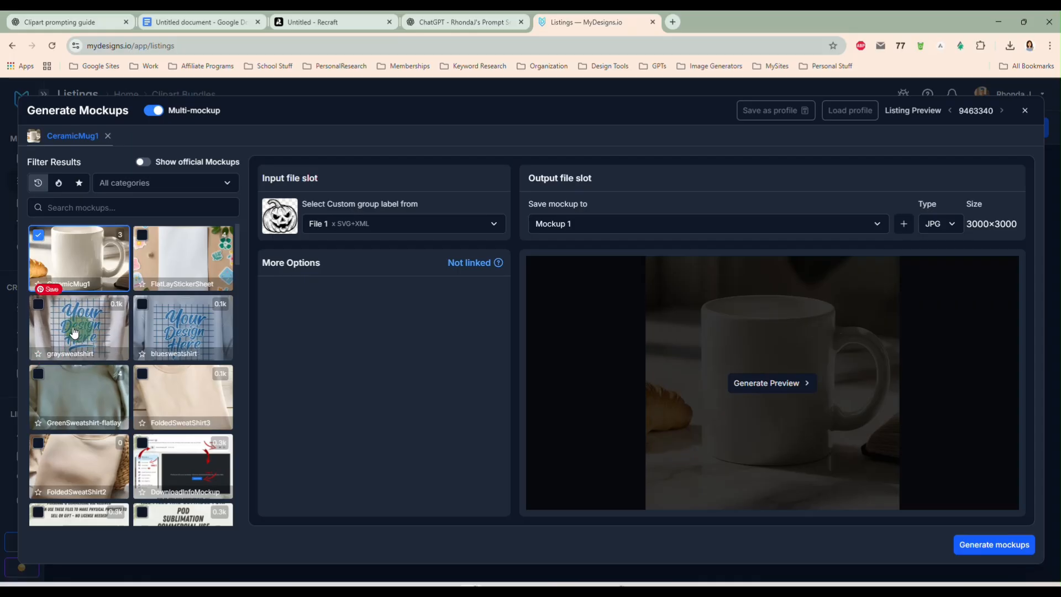
Step: Add the graysweatshirt mockup and generate its preview with the pumpkin design
{"action": "left_click", "coordinate": [38, 306]}
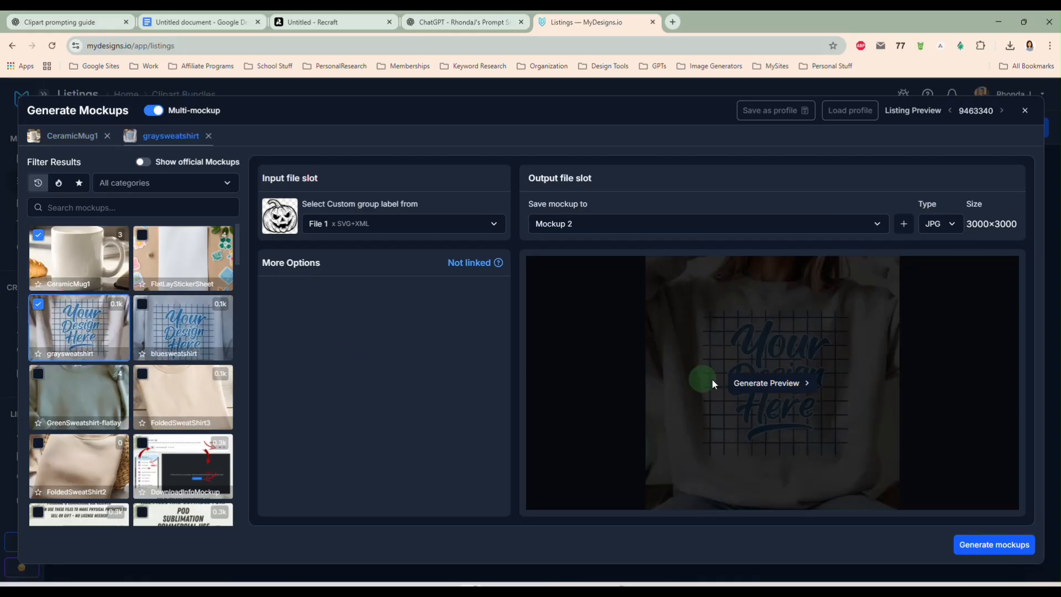
{"action": "left_click", "coordinate": [757, 385]}
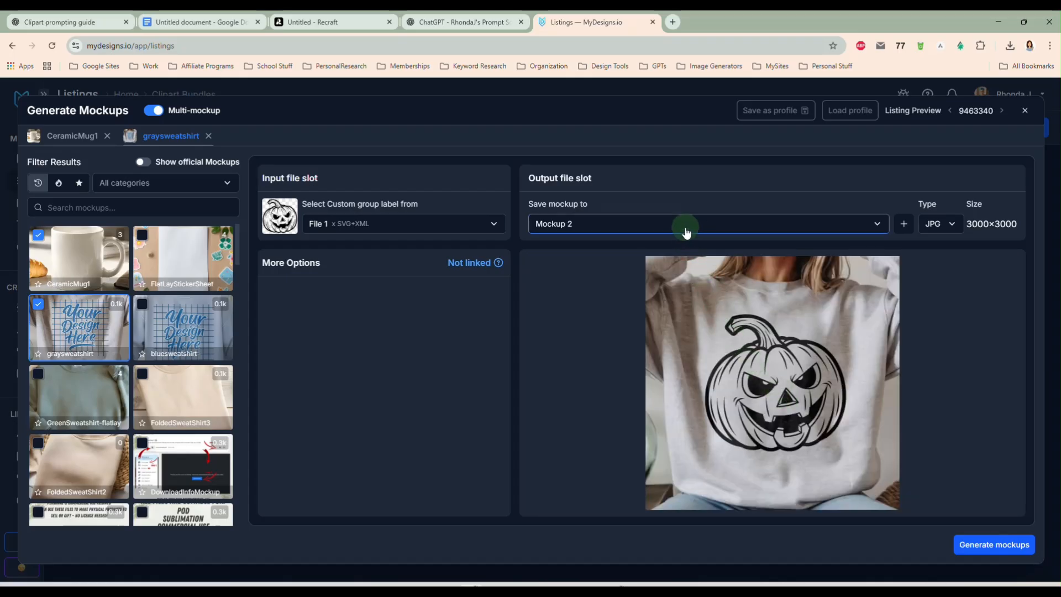
Step: Save the graysweatshirt mockup to the Mockup 1 output slot and remove the CeramicMug1 mockup
{"action": "left_click", "coordinate": [686, 232]}
{"action": "left_click", "coordinate": [641, 300]}
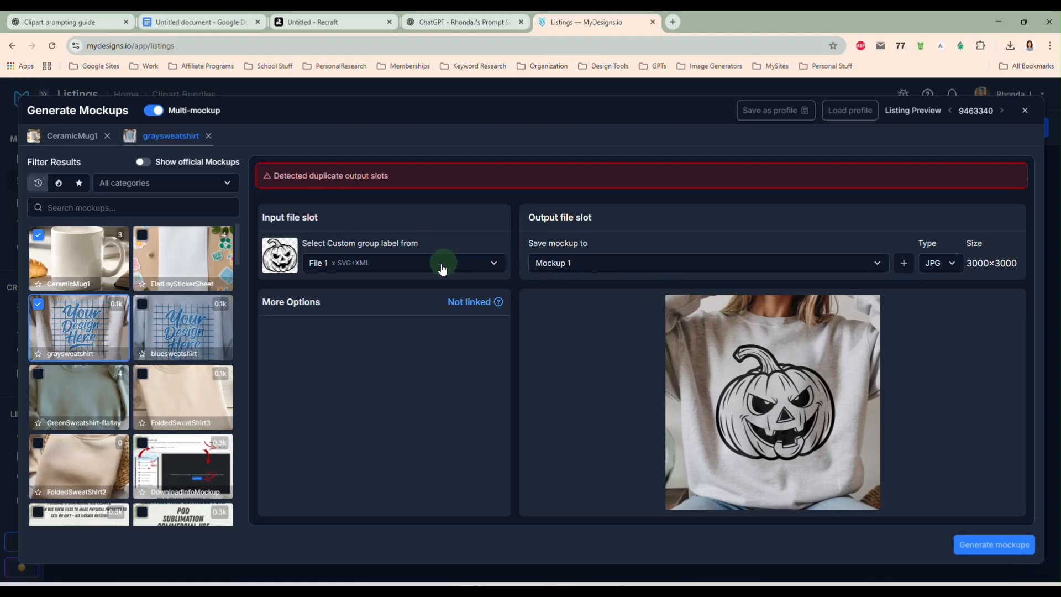
{"action": "left_click", "coordinate": [74, 138]}
{"action": "left_click", "coordinate": [107, 136]}
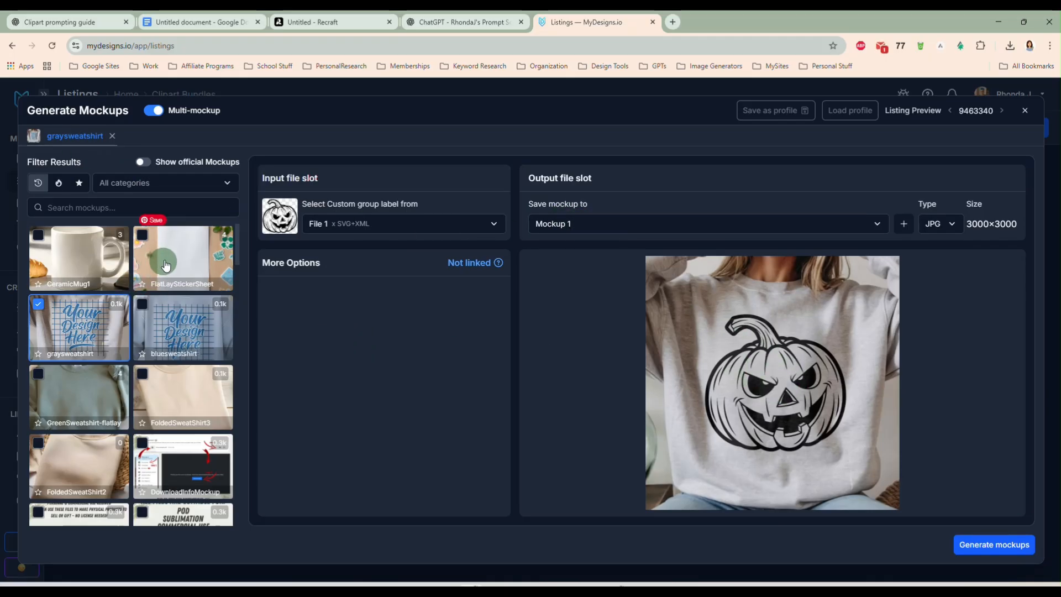
Step: Add the SmallTrinketBox mockup with File 5 as its input design and generate its preview
{"action": "scroll", "coordinate": [154, 274], "scroll_direction": "down", "scroll_amount": 1}
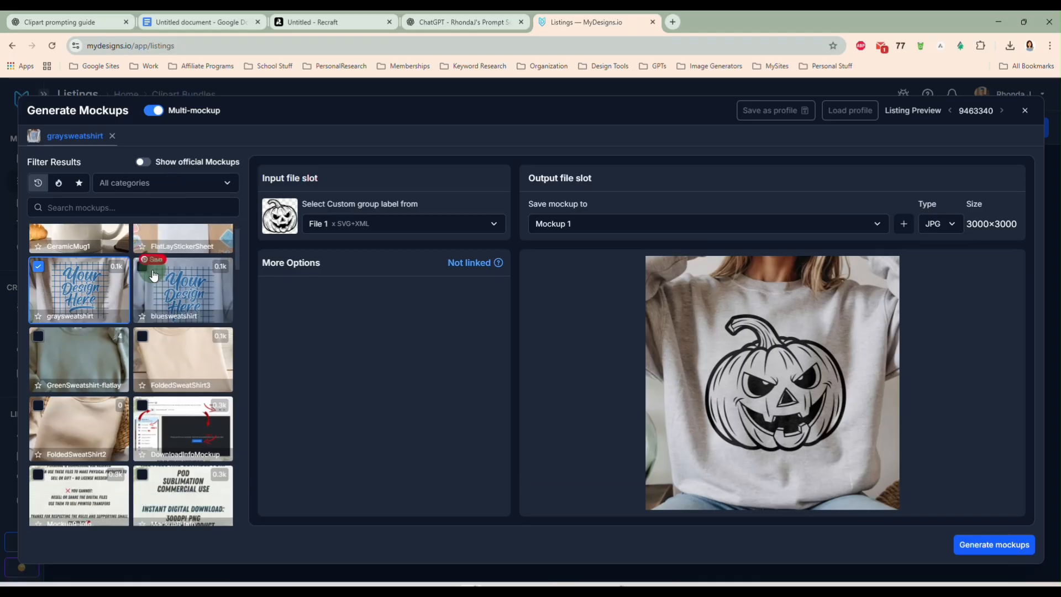
{"action": "scroll", "coordinate": [154, 275], "scroll_direction": "down", "scroll_amount": 10}
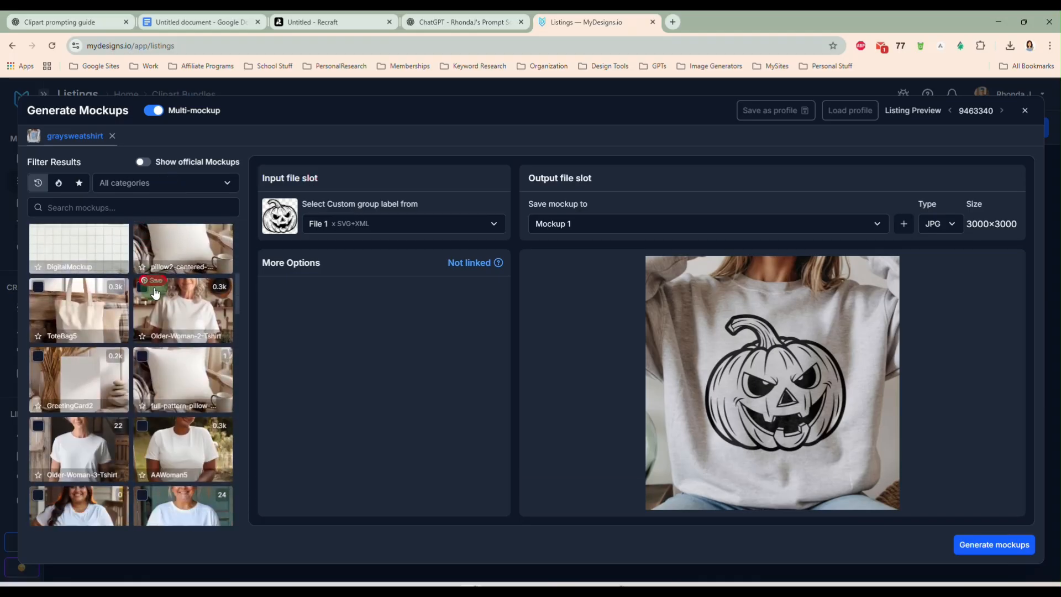
{"action": "scroll", "coordinate": [155, 293], "scroll_direction": "down", "scroll_amount": 10}
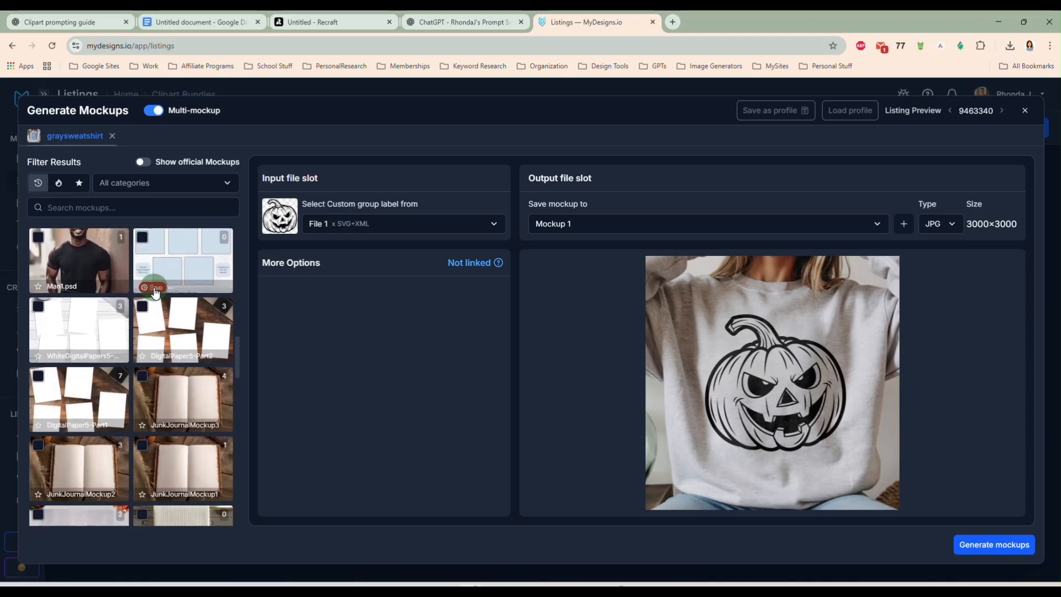
{"action": "scroll", "coordinate": [155, 293], "scroll_direction": "down", "scroll_amount": 10}
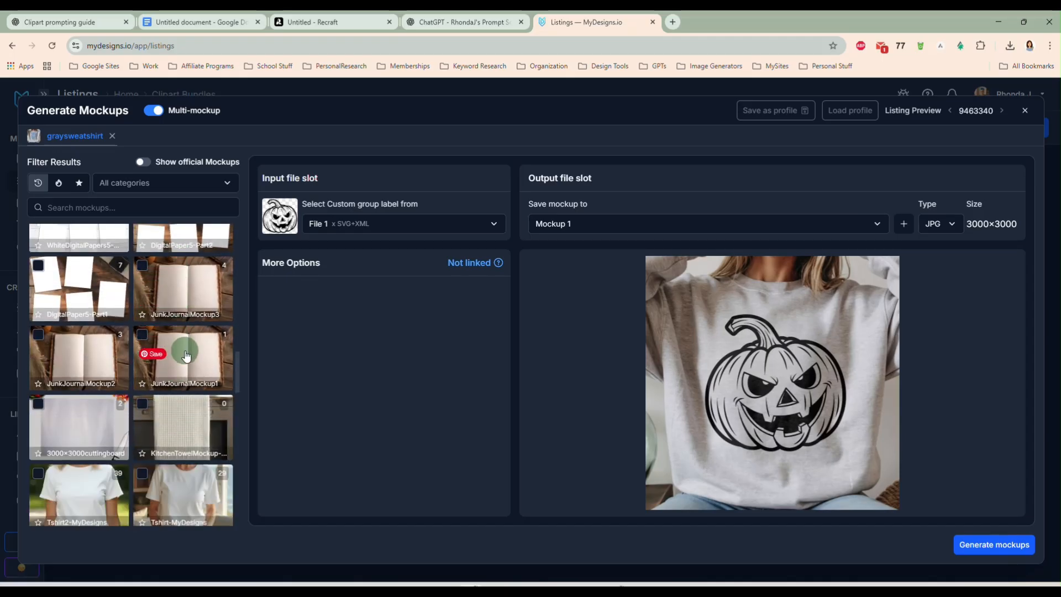
{"action": "scroll", "coordinate": [174, 367], "scroll_direction": "down", "scroll_amount": 10}
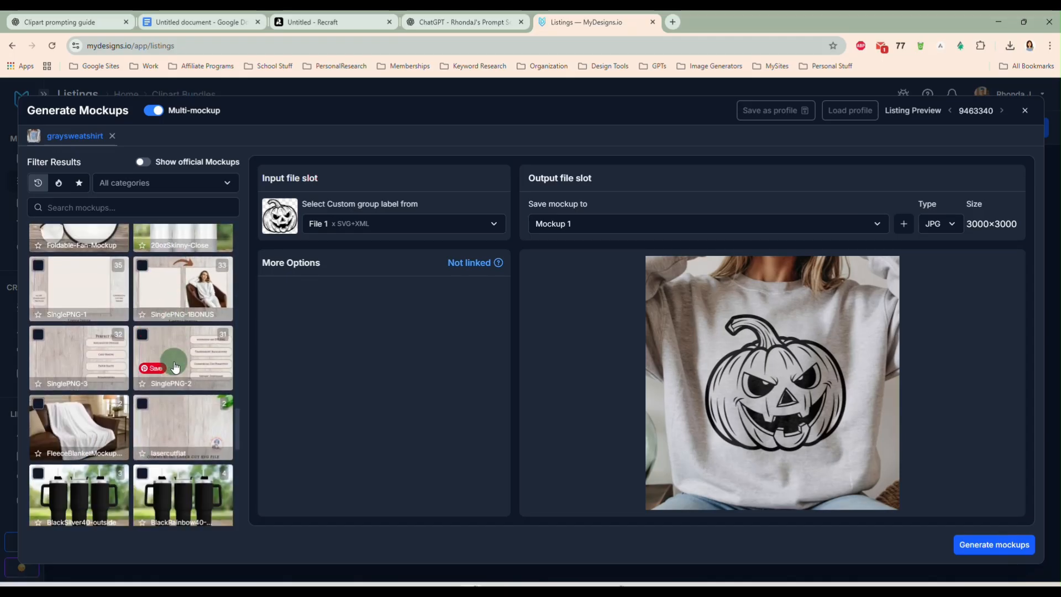
{"action": "scroll", "coordinate": [174, 368], "scroll_direction": "down", "scroll_amount": 1}
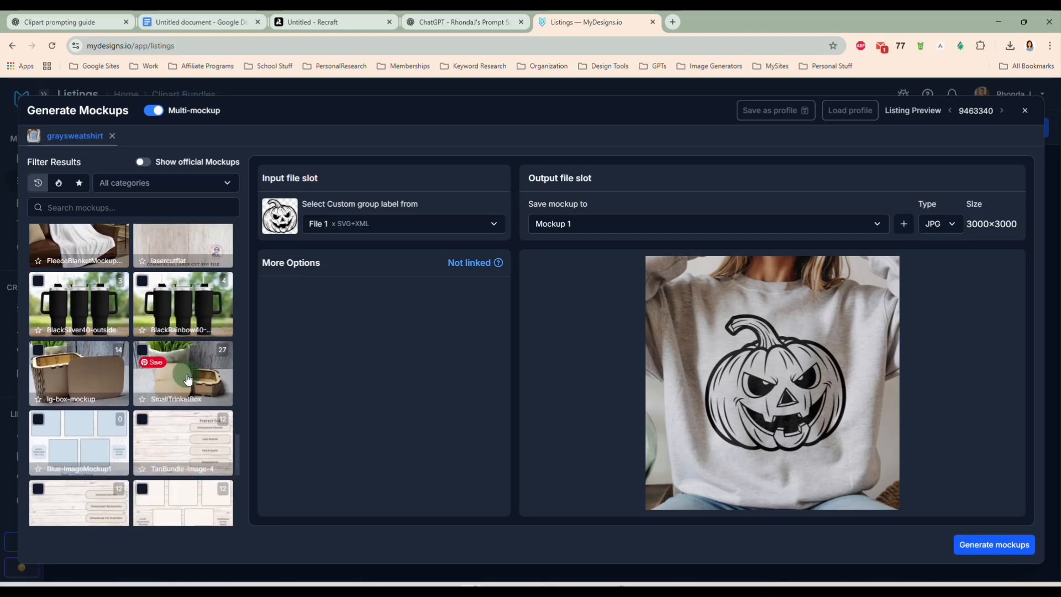
{"action": "left_click", "coordinate": [142, 353]}
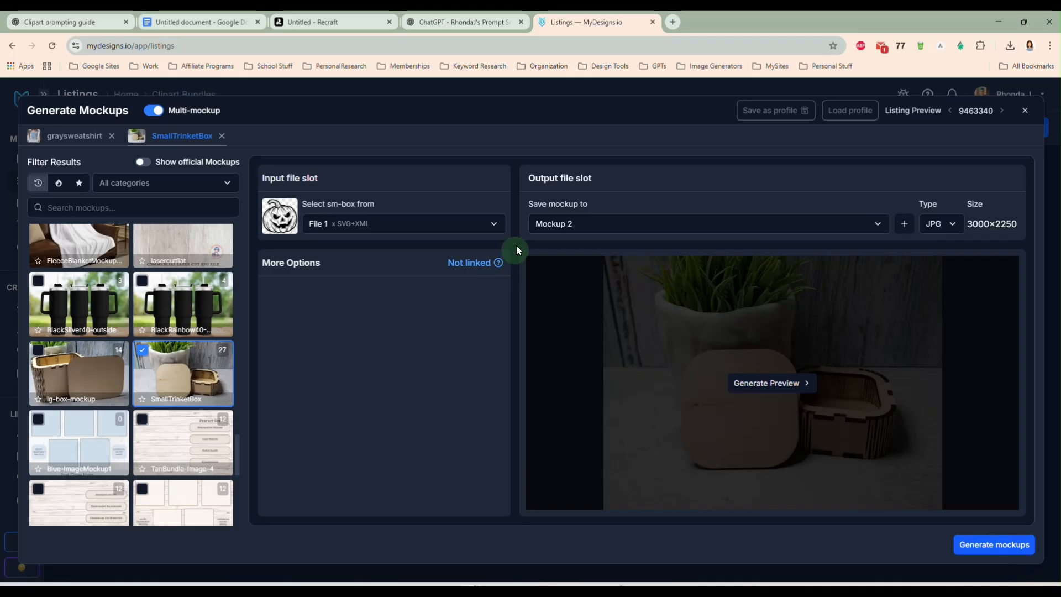
{"action": "left_click", "coordinate": [357, 223]}
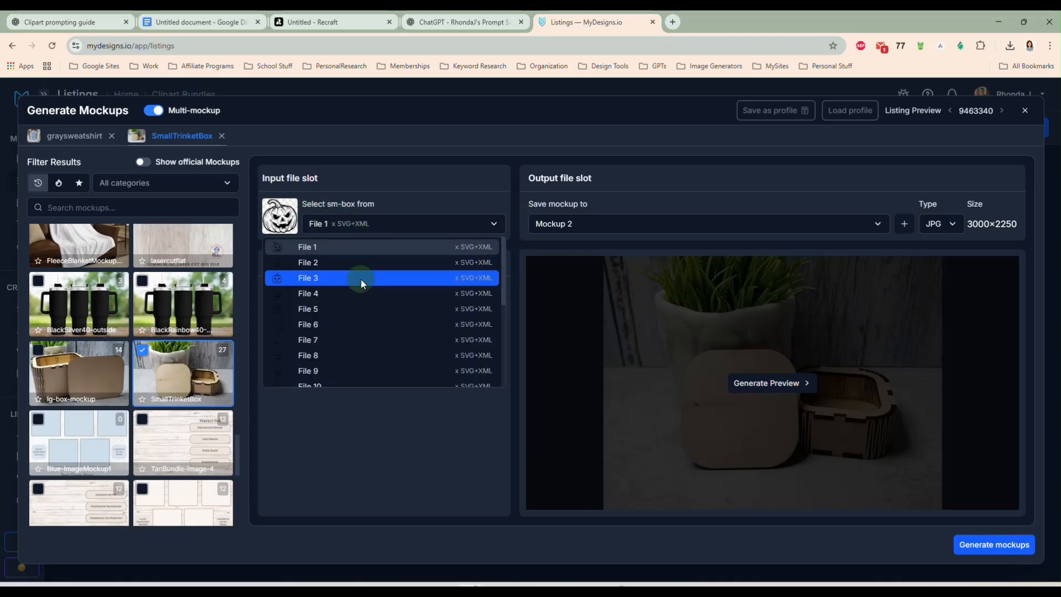
{"action": "left_click", "coordinate": [359, 309]}
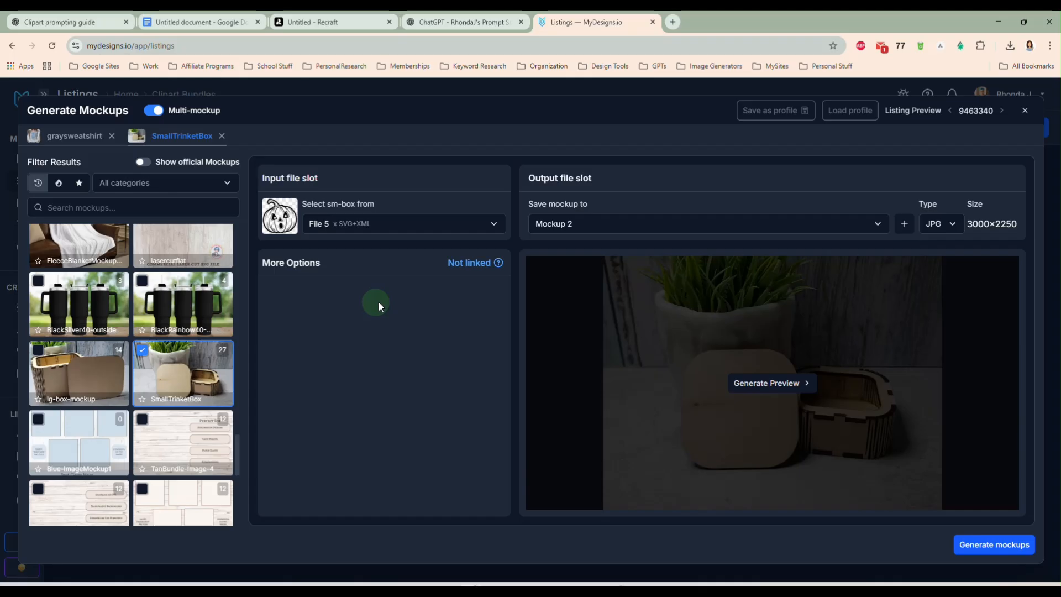
{"action": "left_click", "coordinate": [754, 387]}
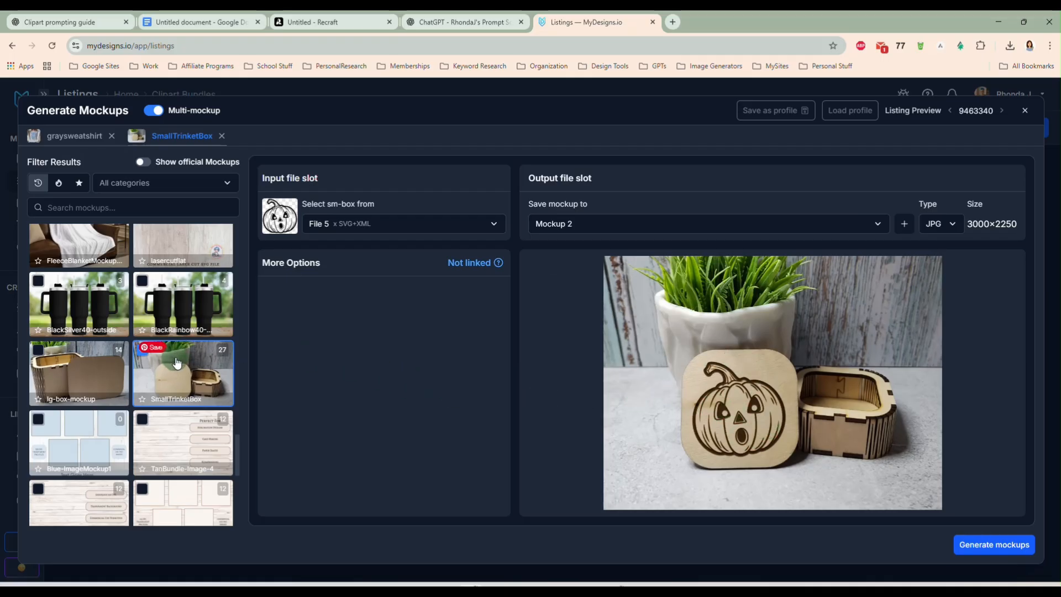
Step: Add the notepadholder-mockup-horizontal mockup using File 9 as the input design and preview it
{"action": "scroll", "coordinate": [176, 357], "scroll_direction": "down", "scroll_amount": 2}
{"action": "scroll", "coordinate": [176, 357], "scroll_direction": "down", "scroll_amount": 4}
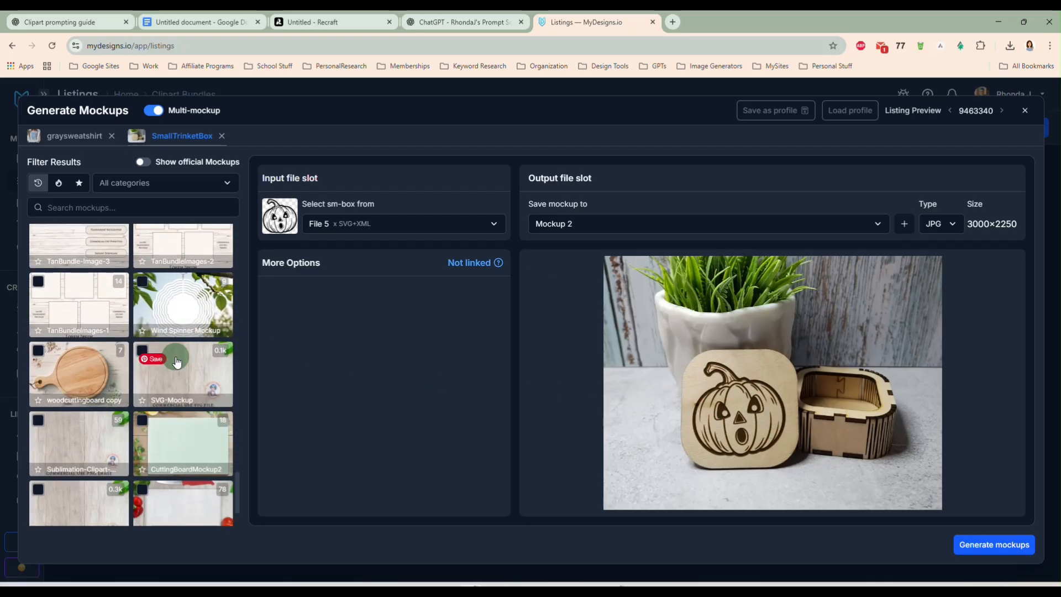
{"action": "scroll", "coordinate": [177, 362], "scroll_direction": "down", "scroll_amount": 3}
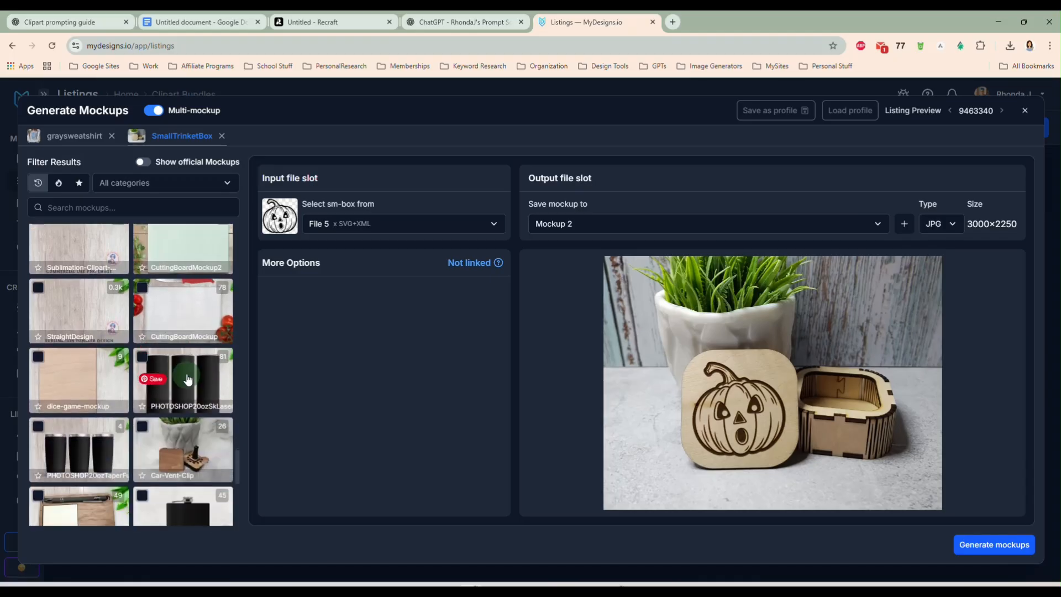
{"action": "scroll", "coordinate": [189, 393], "scroll_direction": "down", "scroll_amount": 1}
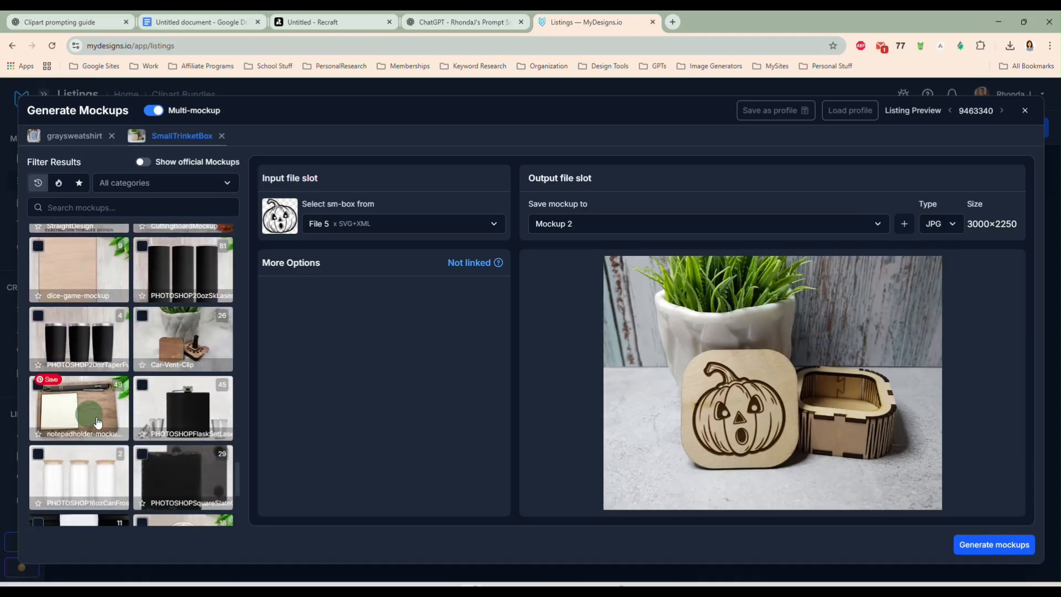
{"action": "left_click", "coordinate": [71, 412]}
{"action": "left_click", "coordinate": [38, 388]}
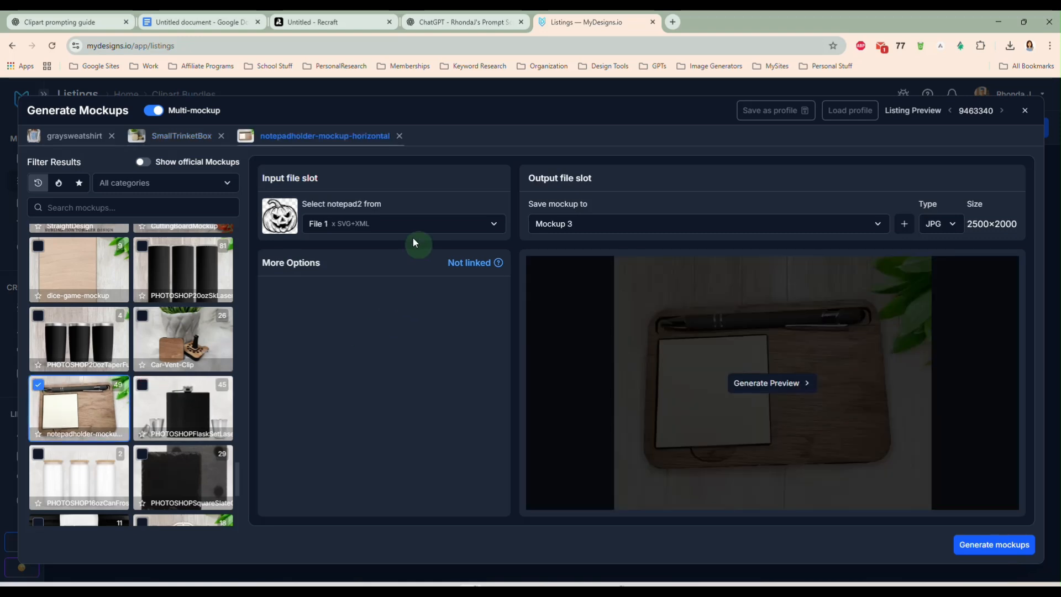
{"action": "left_click", "coordinate": [390, 224]}
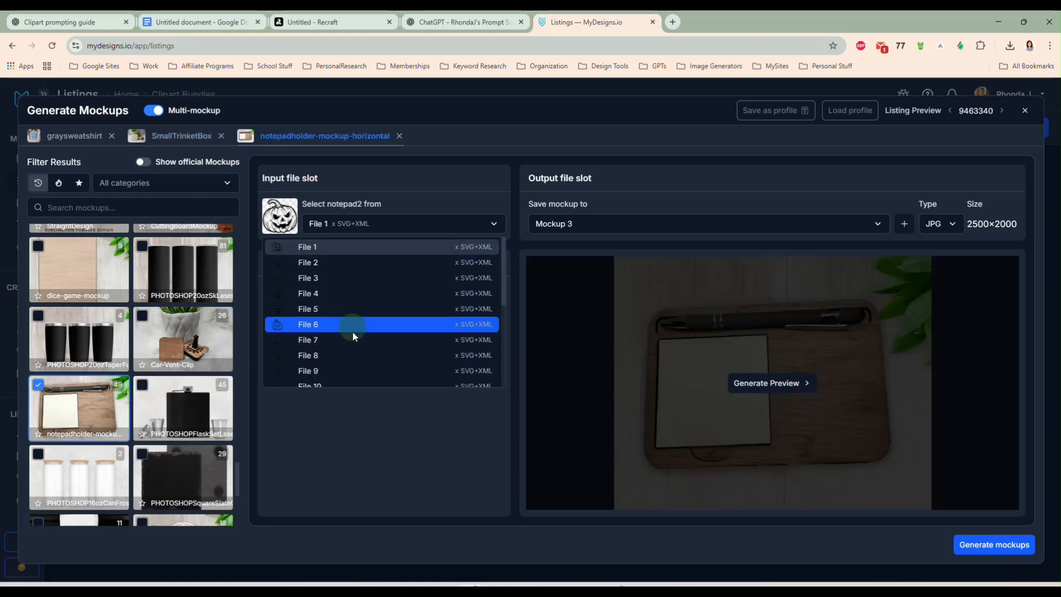
{"action": "left_click", "coordinate": [354, 368]}
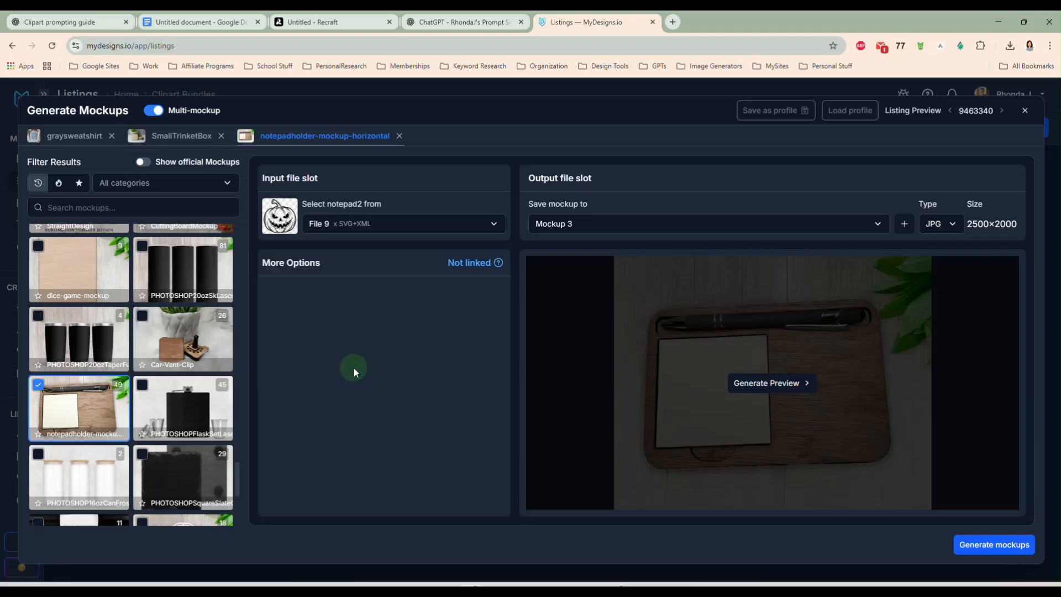
{"action": "left_click", "coordinate": [771, 382]}
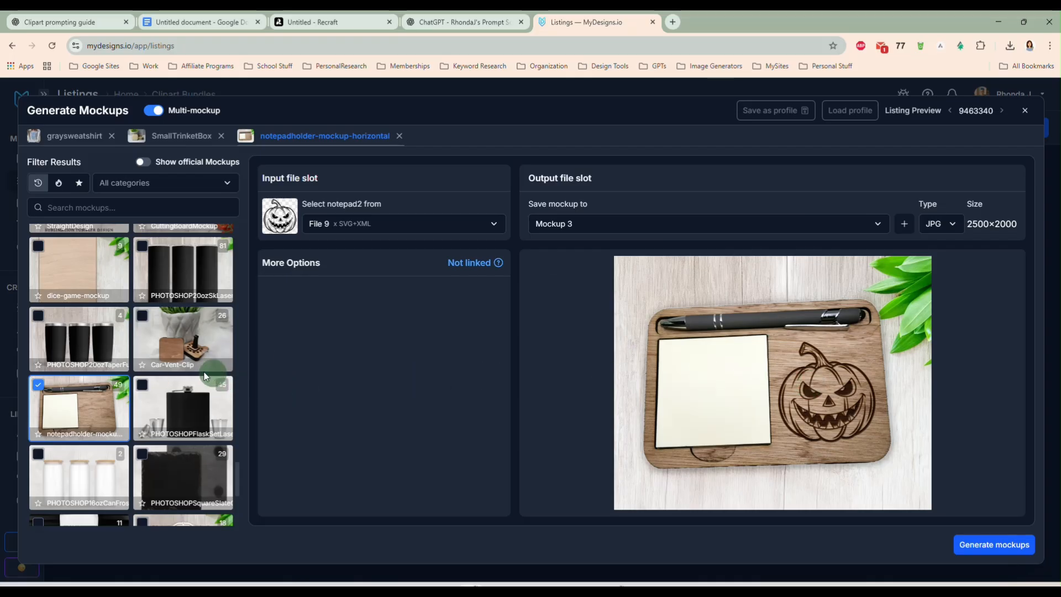
Step: Add the SlateCoaster-Mockup with File 6 as its input design and generate its preview
{"action": "scroll", "coordinate": [206, 376], "scroll_direction": "down", "scroll_amount": 4}
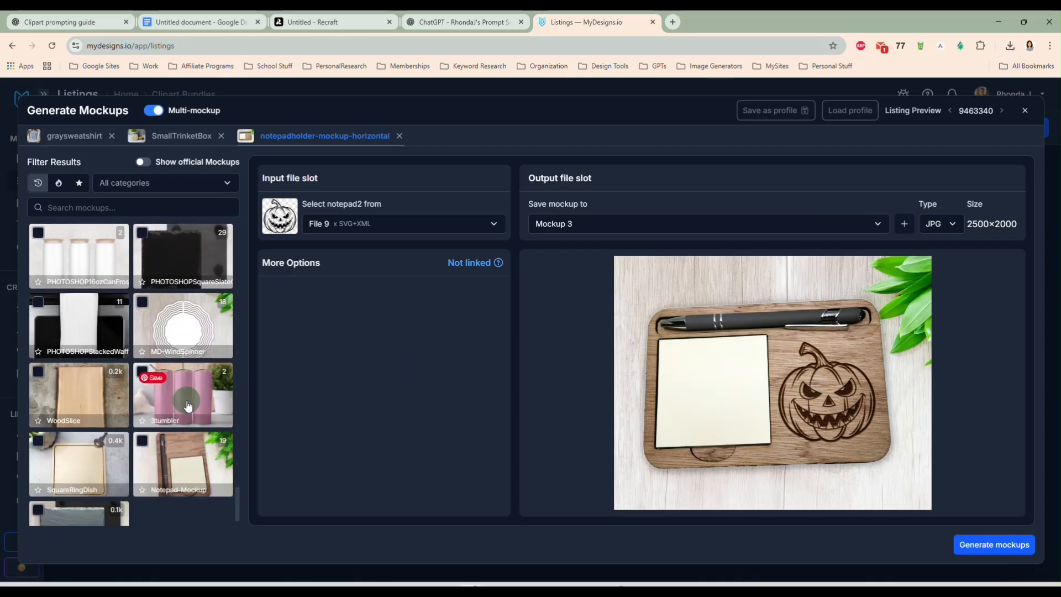
{"action": "scroll", "coordinate": [188, 406], "scroll_direction": "down", "scroll_amount": 1}
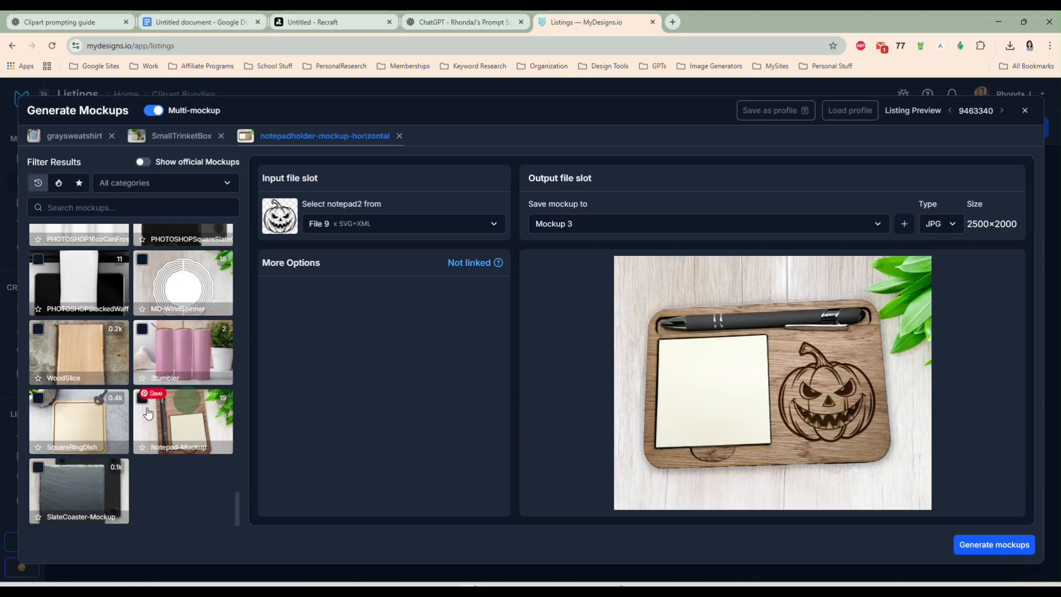
{"action": "left_click", "coordinate": [97, 491]}
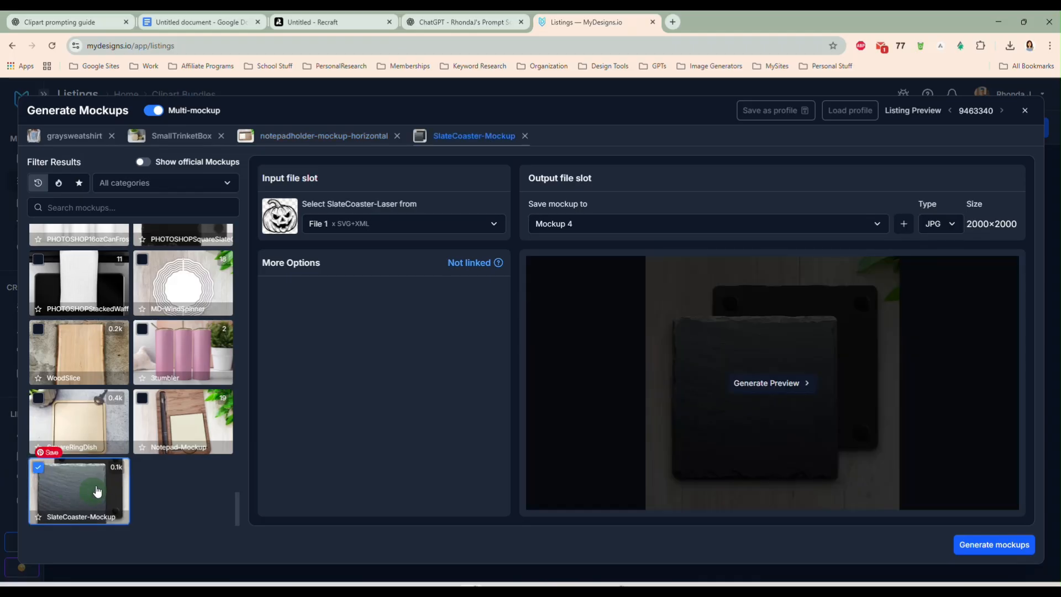
{"action": "left_click", "coordinate": [400, 226]}
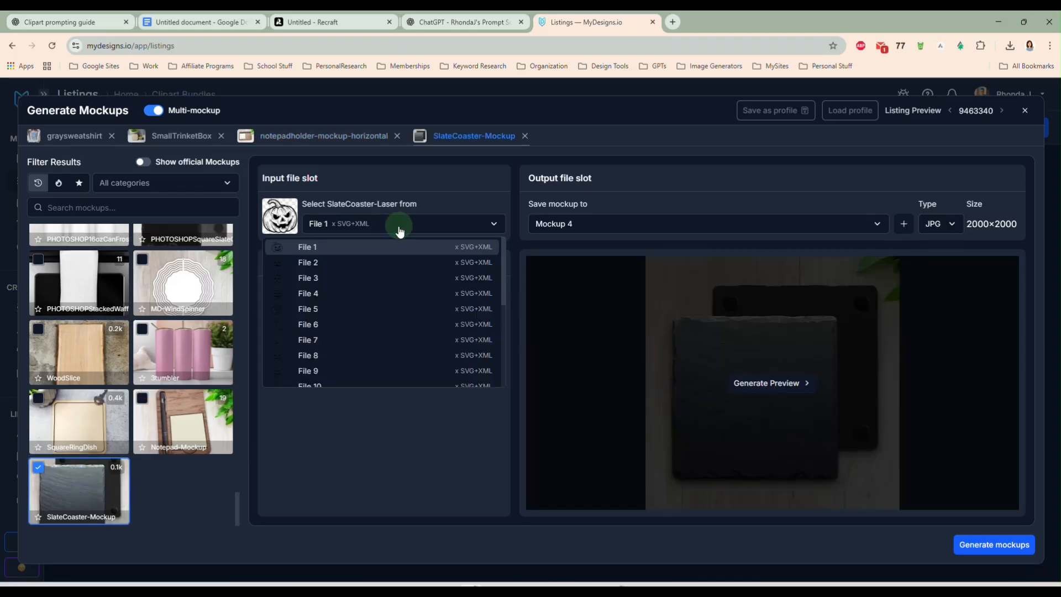
{"action": "left_click", "coordinate": [386, 324]}
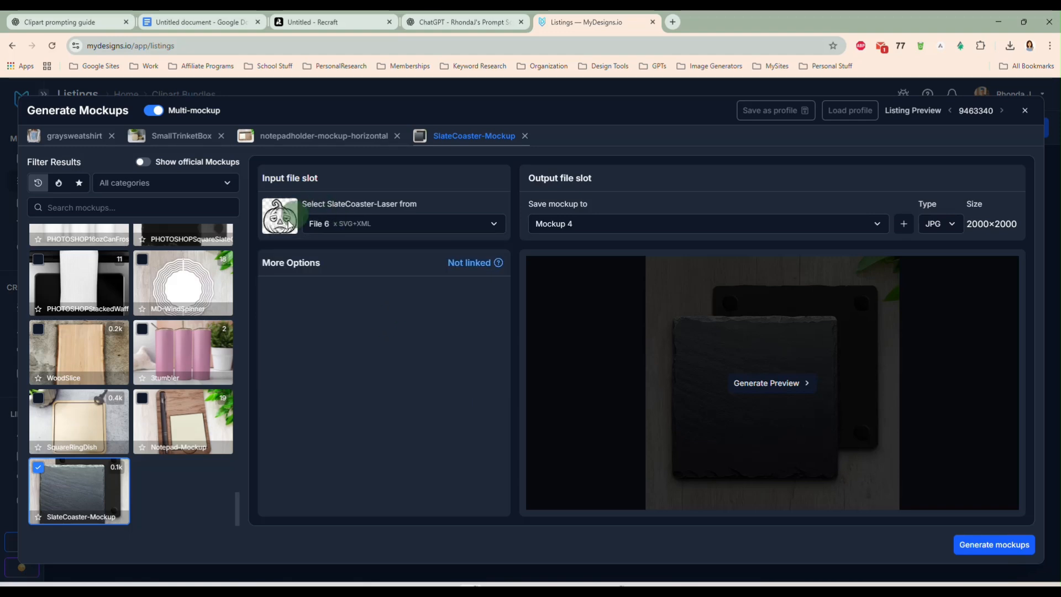
{"action": "left_click", "coordinate": [762, 387]}
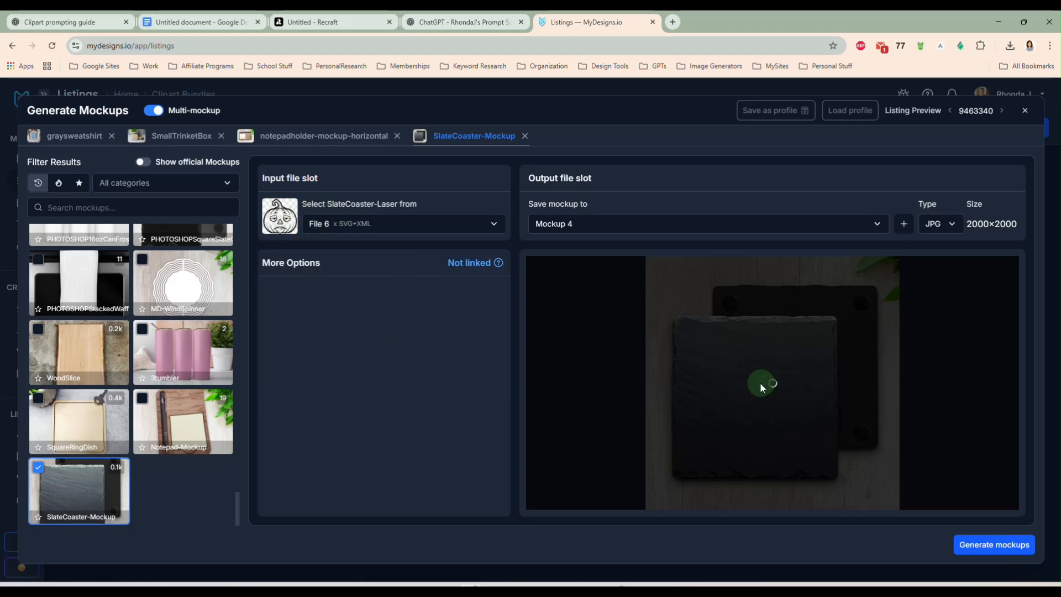
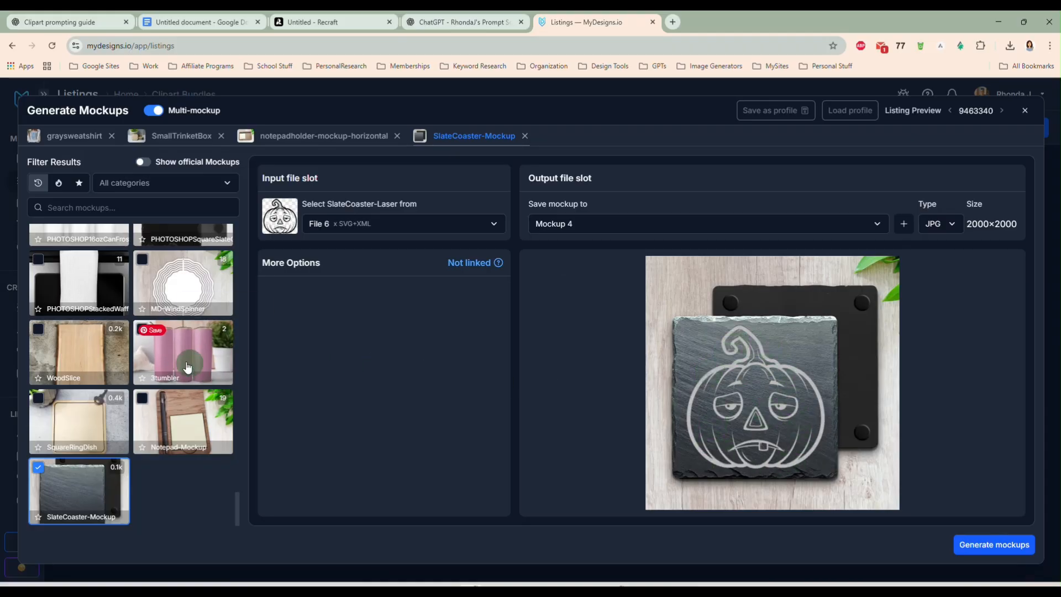
Step: Try the full-pattern-pillow-mockup with File 8 as its input design and generate its preview
{"action": "scroll", "coordinate": [184, 357], "scroll_direction": "up", "scroll_amount": 3}
{"action": "scroll", "coordinate": [184, 357], "scroll_direction": "up", "scroll_amount": 10}
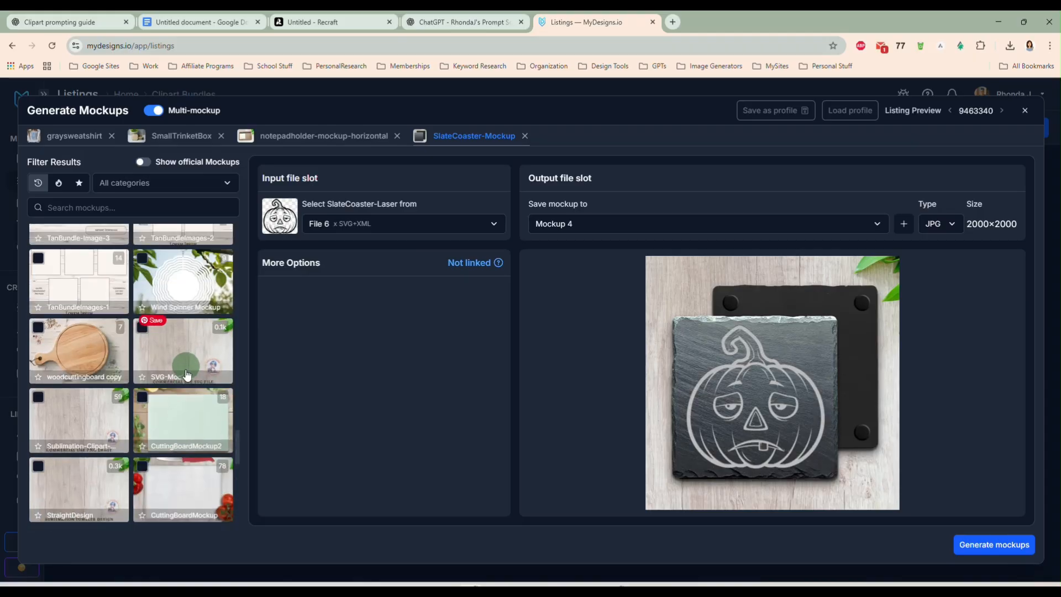
{"action": "scroll", "coordinate": [185, 390], "scroll_direction": "up", "scroll_amount": 6}
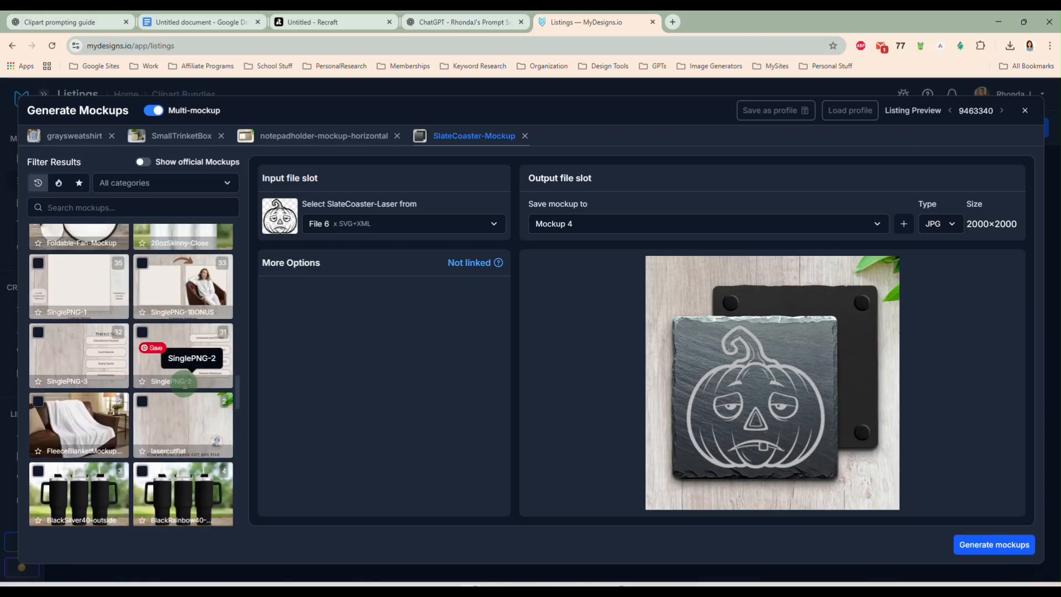
{"action": "scroll", "coordinate": [185, 390], "scroll_direction": "up", "scroll_amount": 10}
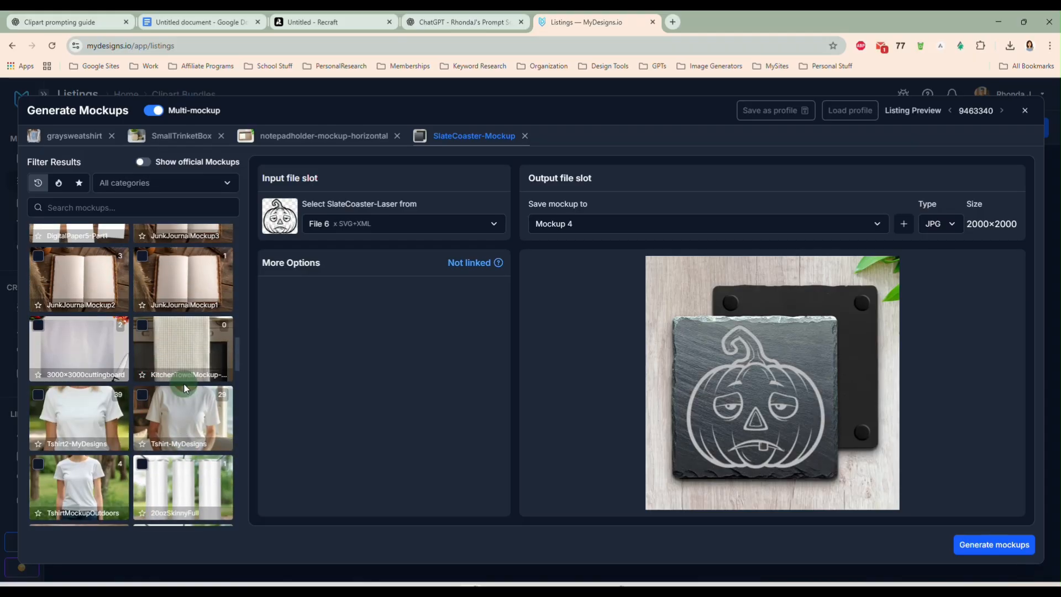
{"action": "scroll", "coordinate": [185, 390], "scroll_direction": "up", "scroll_amount": 5}
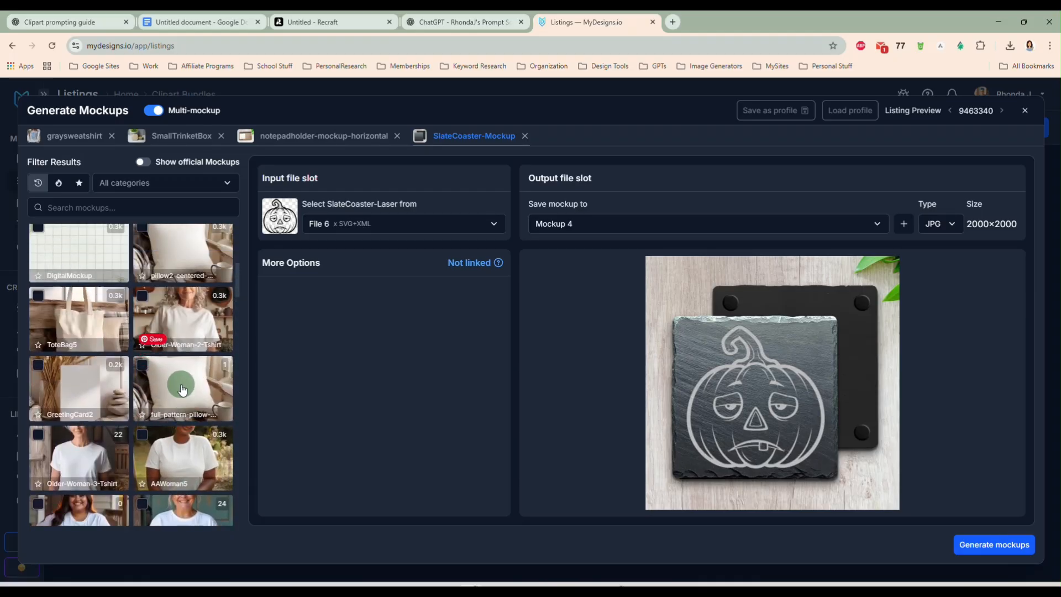
{"action": "left_click", "coordinate": [143, 370]}
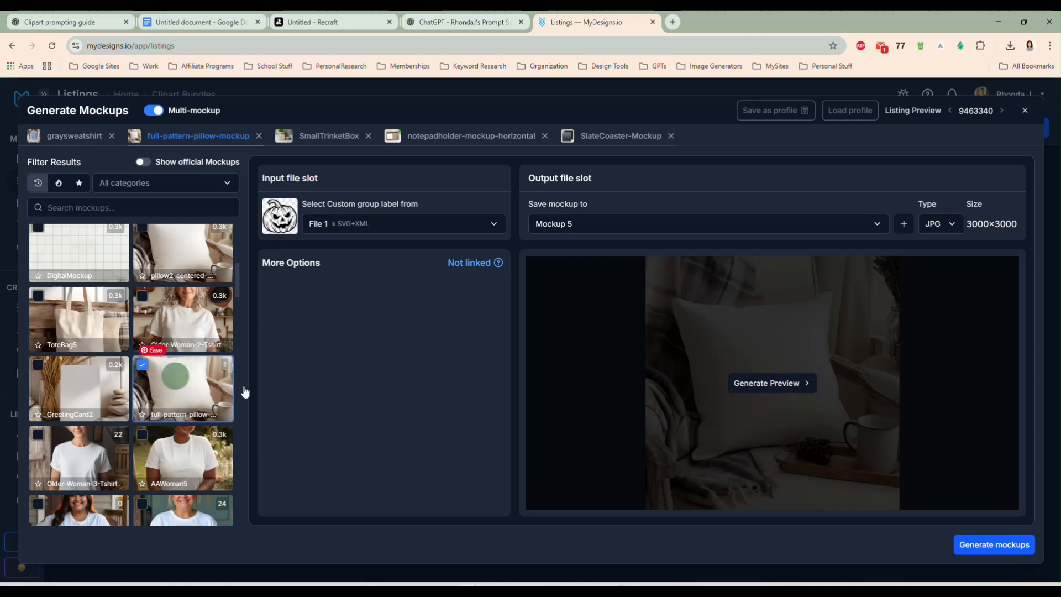
{"action": "left_click", "coordinate": [393, 224]}
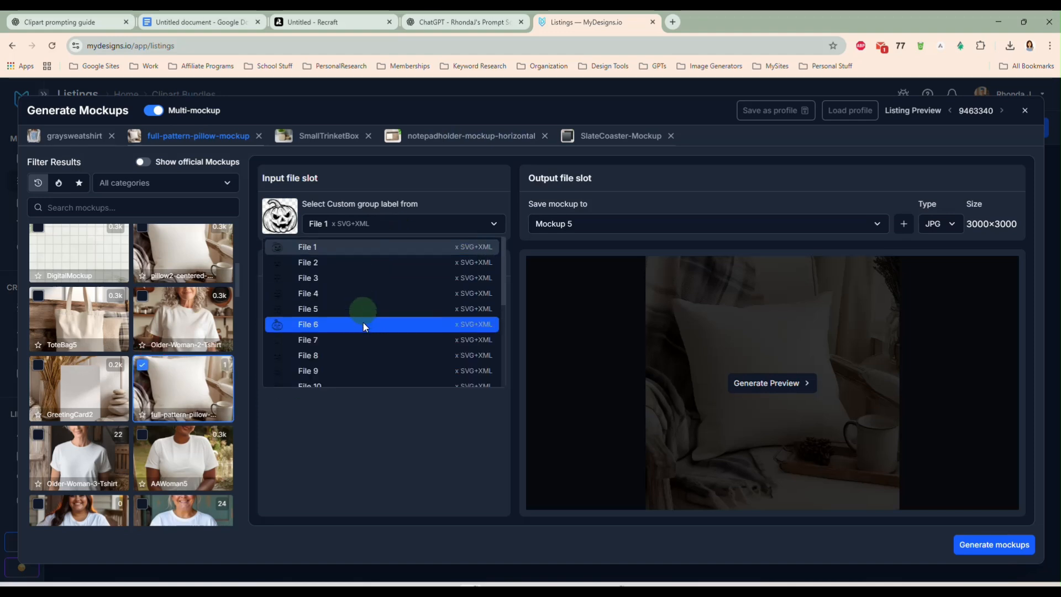
{"action": "left_click", "coordinate": [371, 356]}
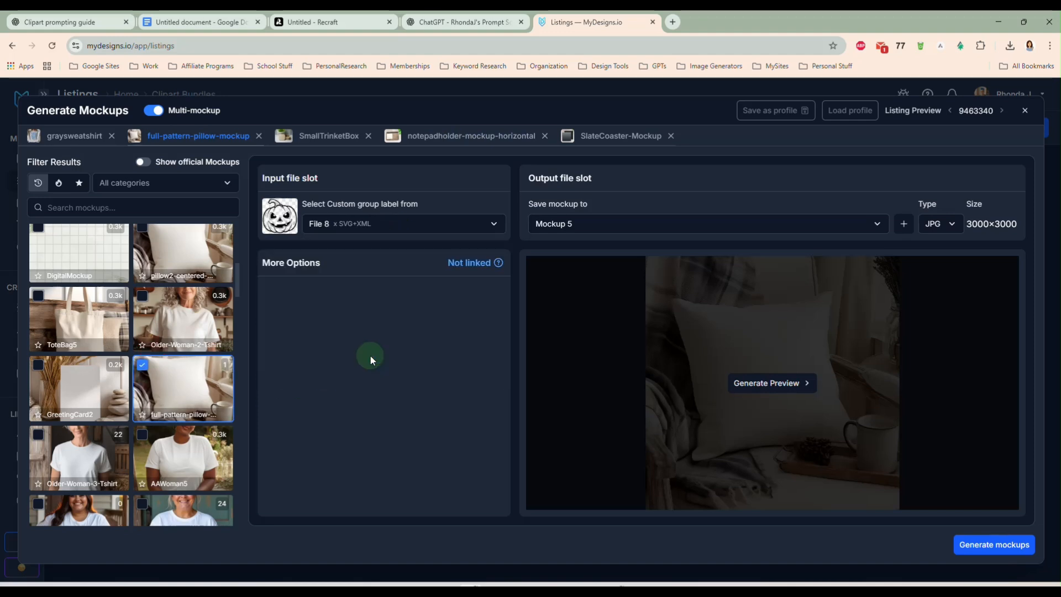
{"action": "left_click", "coordinate": [758, 384]}
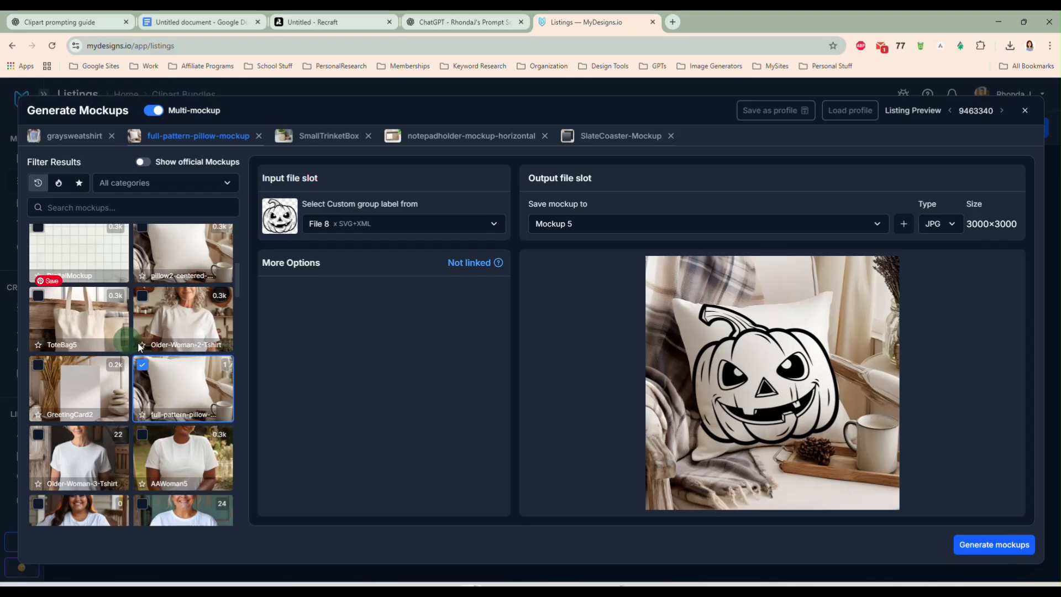
Step: Replace the full-pattern pillow mockup with pillow2-centered-image-mockup, using File 1 as its input design, and generate its preview
{"action": "scroll", "coordinate": [141, 359], "scroll_direction": "up", "scroll_amount": 1}
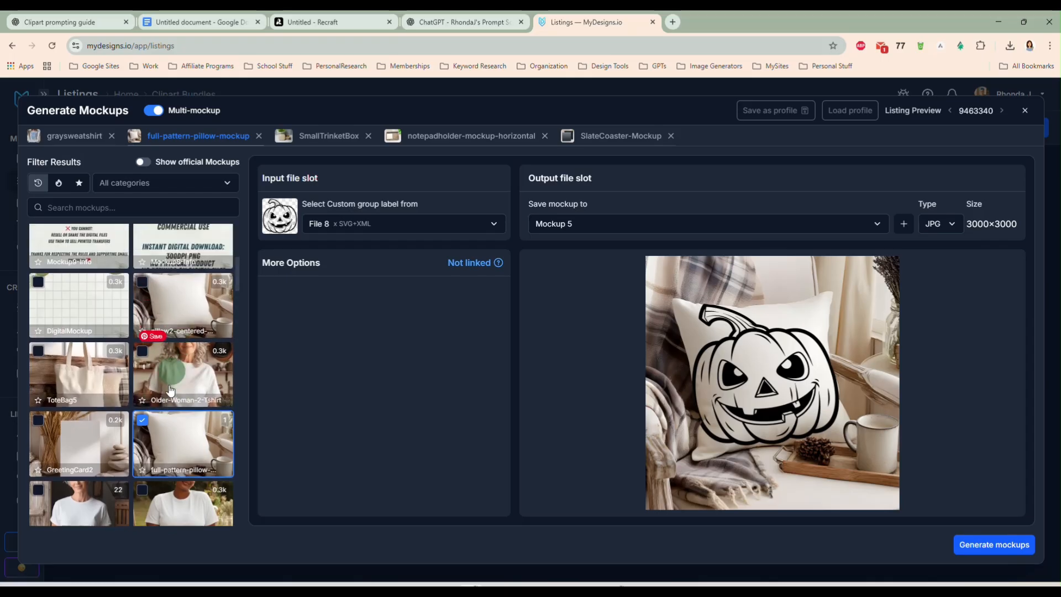
{"action": "left_click", "coordinate": [147, 426]}
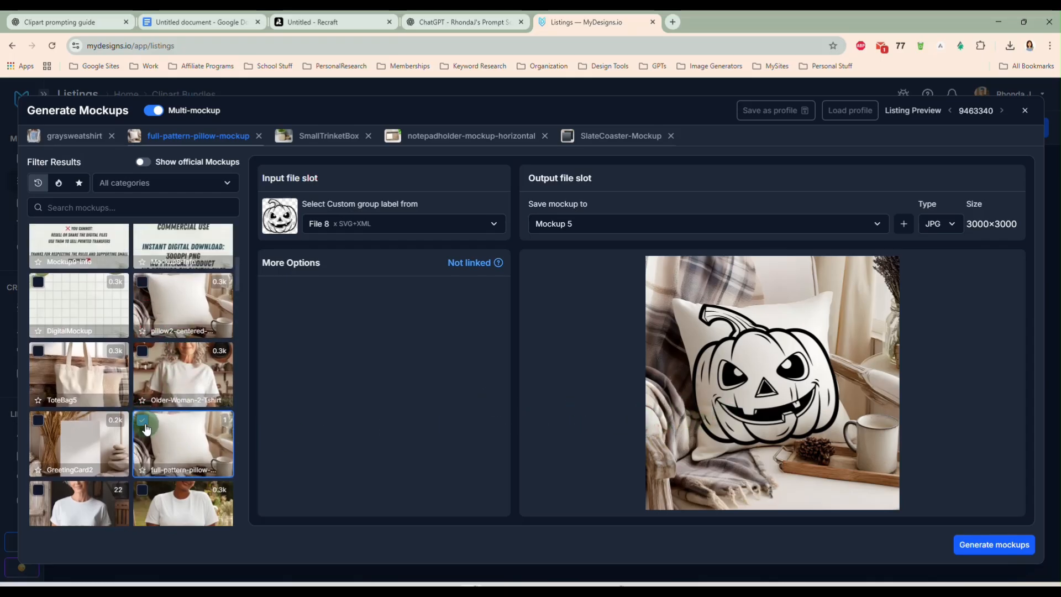
{"action": "left_click", "coordinate": [181, 316]}
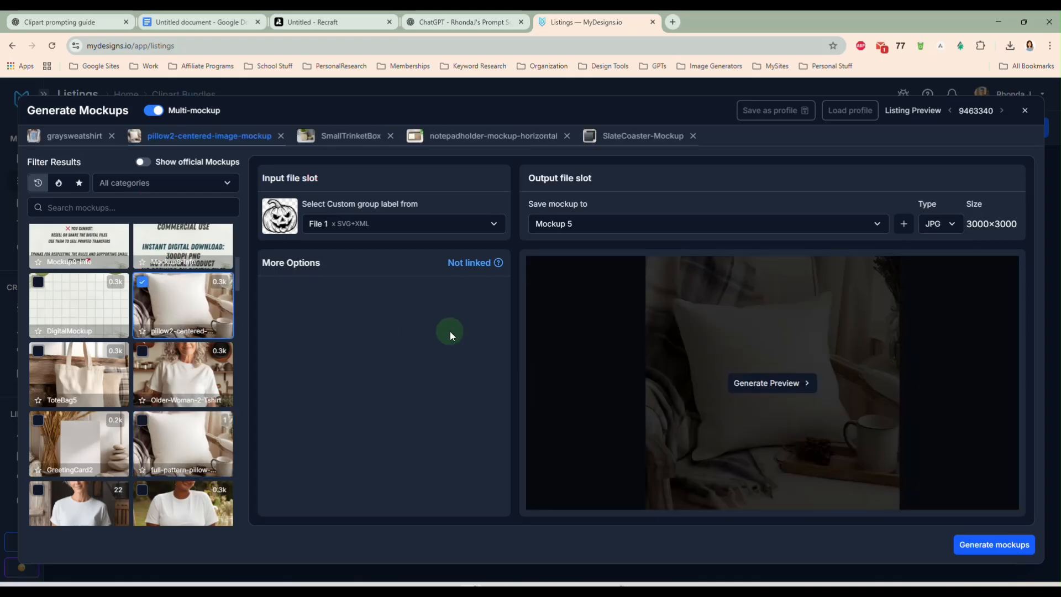
{"action": "left_click", "coordinate": [764, 383]}
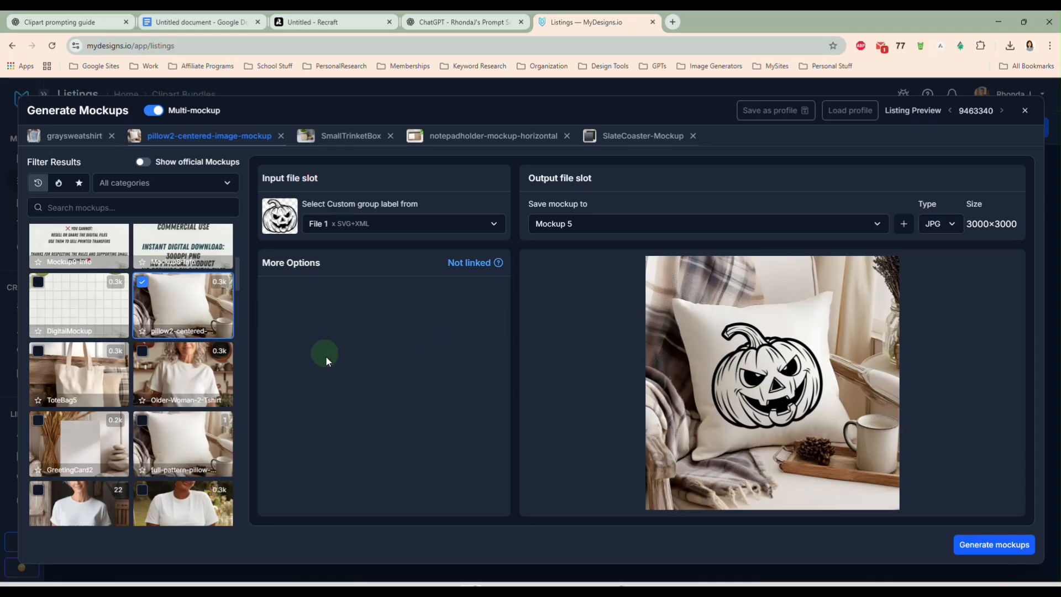
Step: Add the ToteBag5 mockup with File 10 as its input design and generate its preview
{"action": "left_click", "coordinate": [39, 352]}
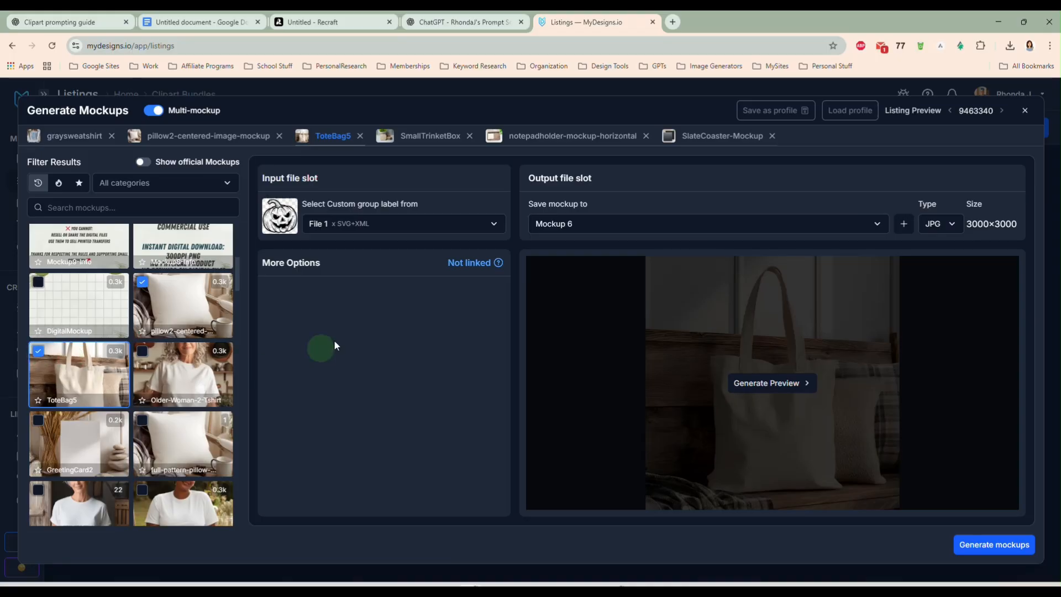
{"action": "left_click", "coordinate": [429, 224]}
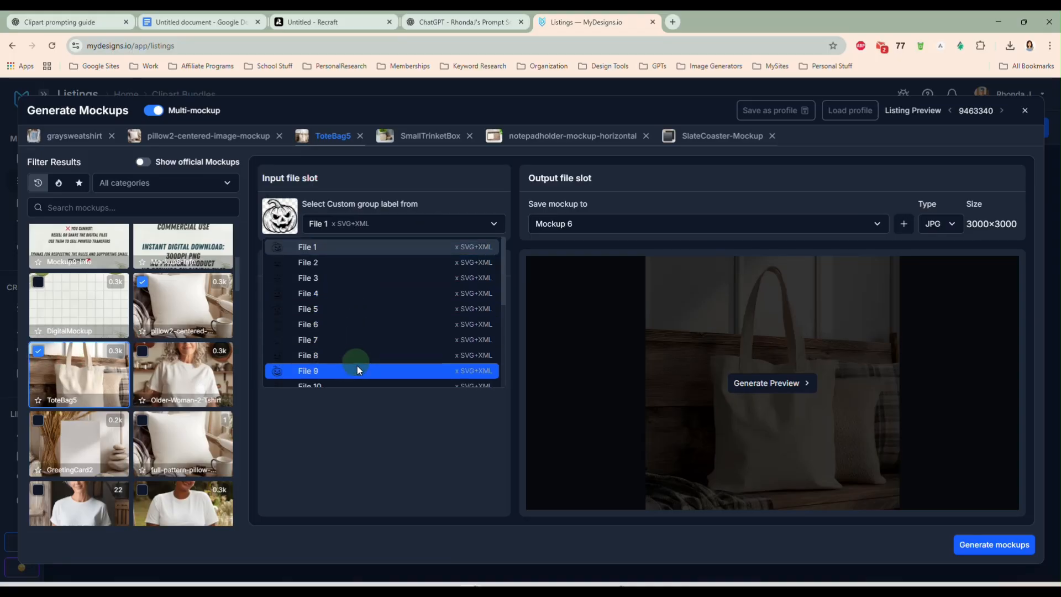
{"action": "scroll", "coordinate": [362, 359], "scroll_direction": "down", "scroll_amount": 3}
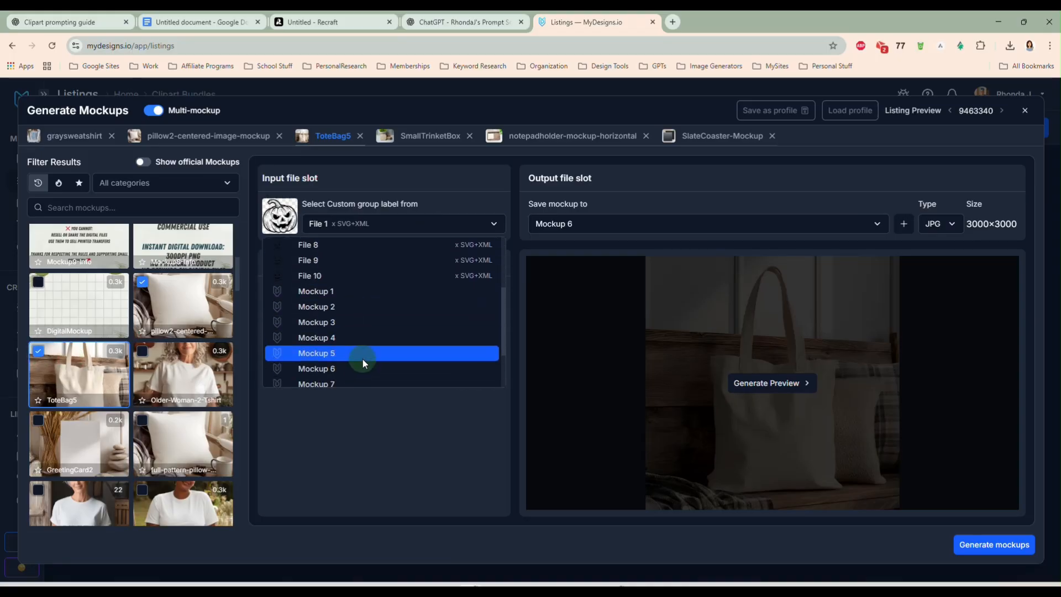
{"action": "left_click", "coordinate": [366, 278]}
{"action": "left_click", "coordinate": [773, 382]}
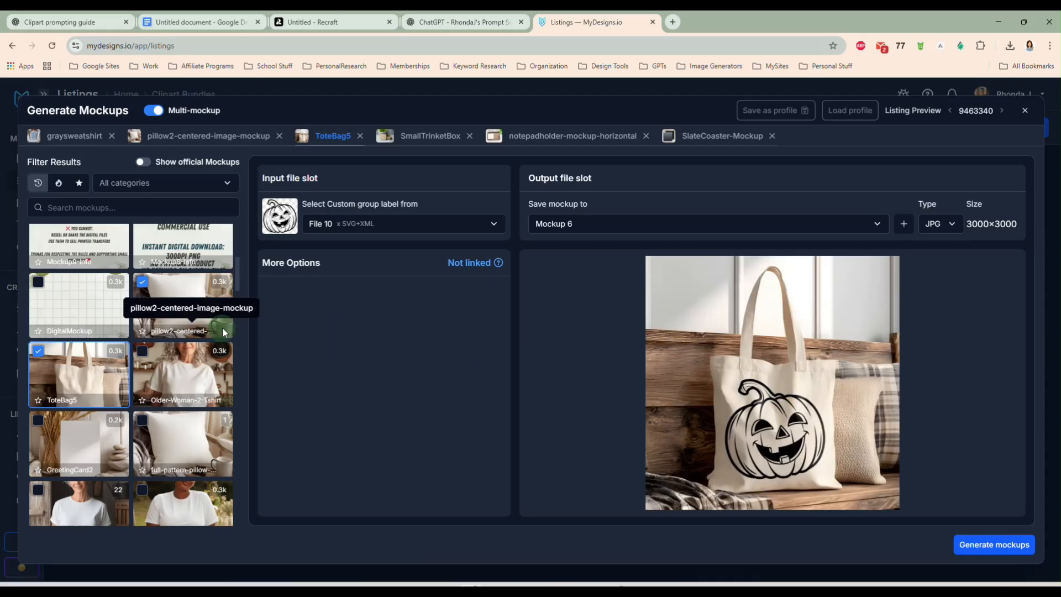
Step: Add the DigitalMockup with File 1 as its input design and preview it
{"action": "scroll", "coordinate": [77, 358], "scroll_direction": "up", "scroll_amount": 2}
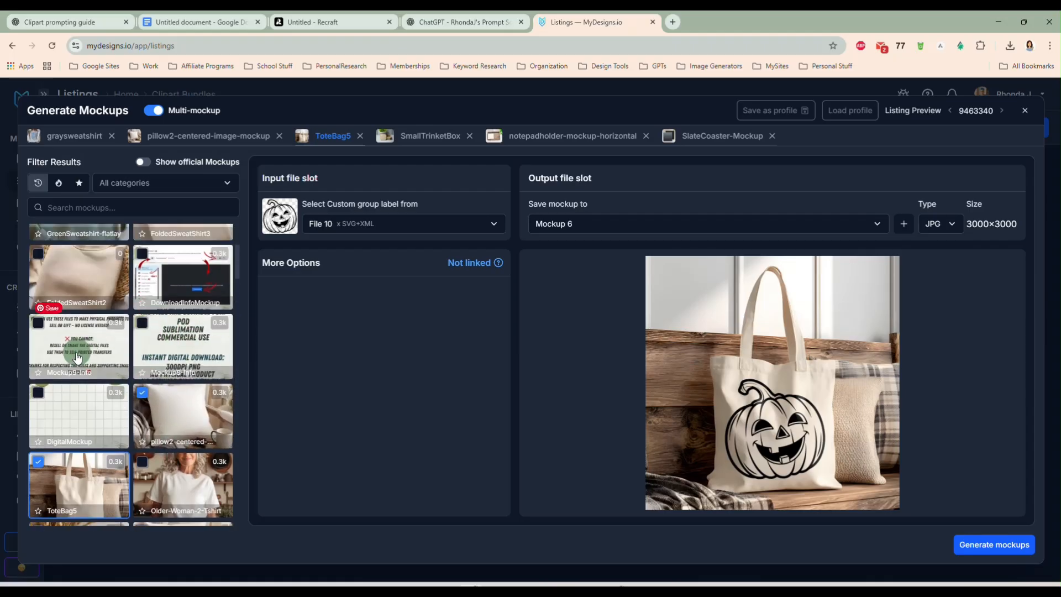
{"action": "left_click", "coordinate": [49, 402]}
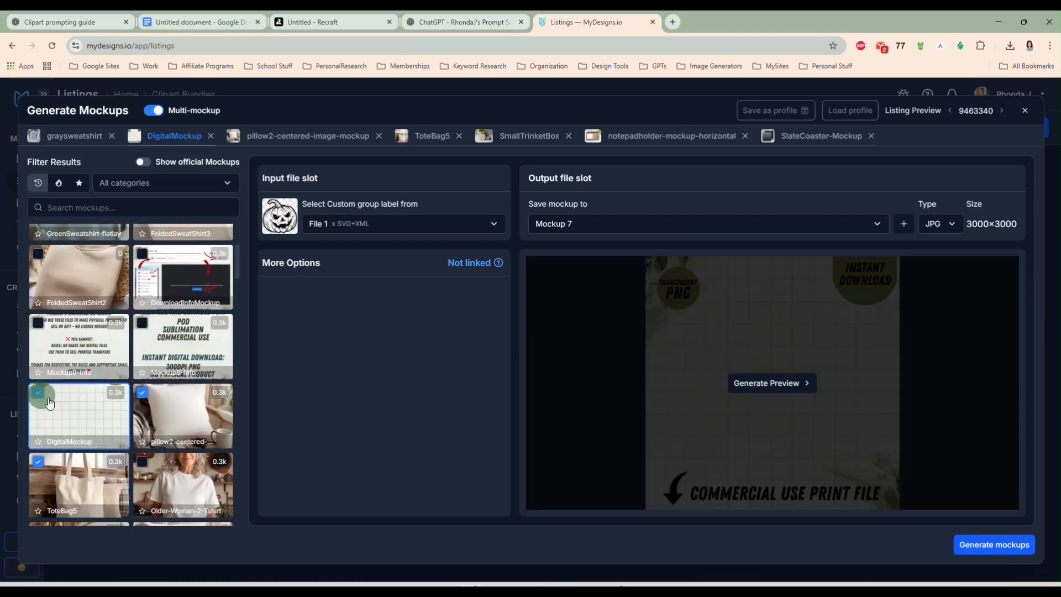
{"action": "left_click", "coordinate": [770, 387]}
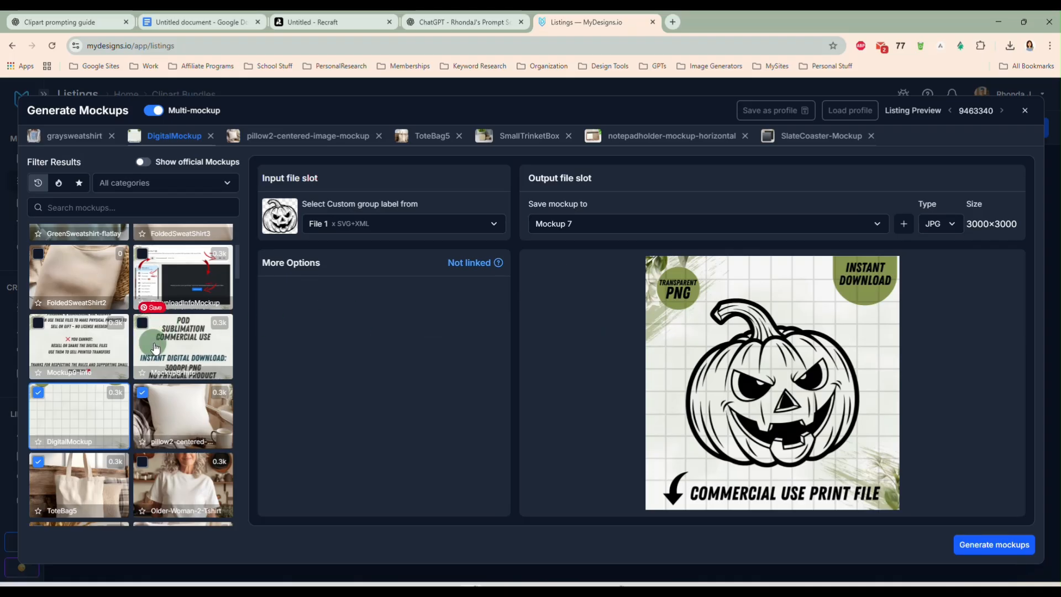
Step: Add the Mockup8-Info mockup with File 3 as its input design
{"action": "scroll", "coordinate": [154, 343], "scroll_direction": "up", "scroll_amount": 1}
{"action": "left_click", "coordinate": [142, 379]}
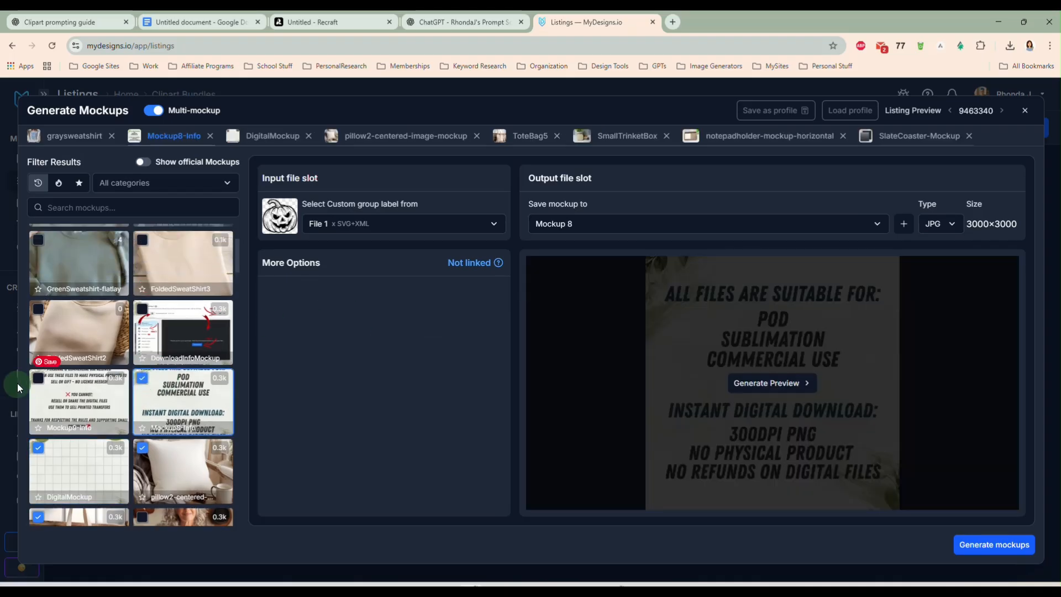
{"action": "left_click", "coordinate": [365, 224]}
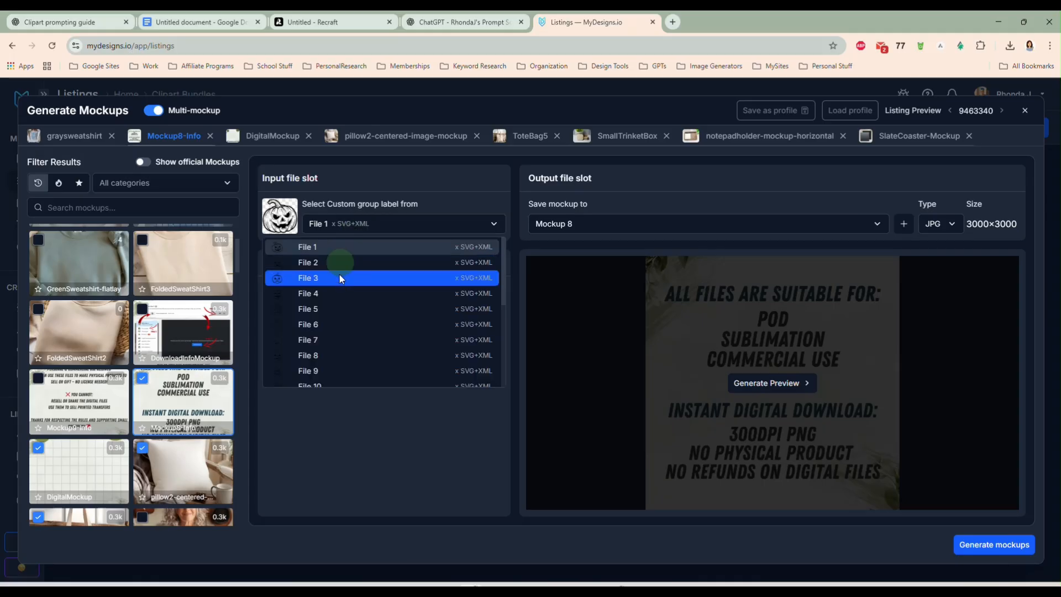
{"action": "left_click", "coordinate": [339, 278]}
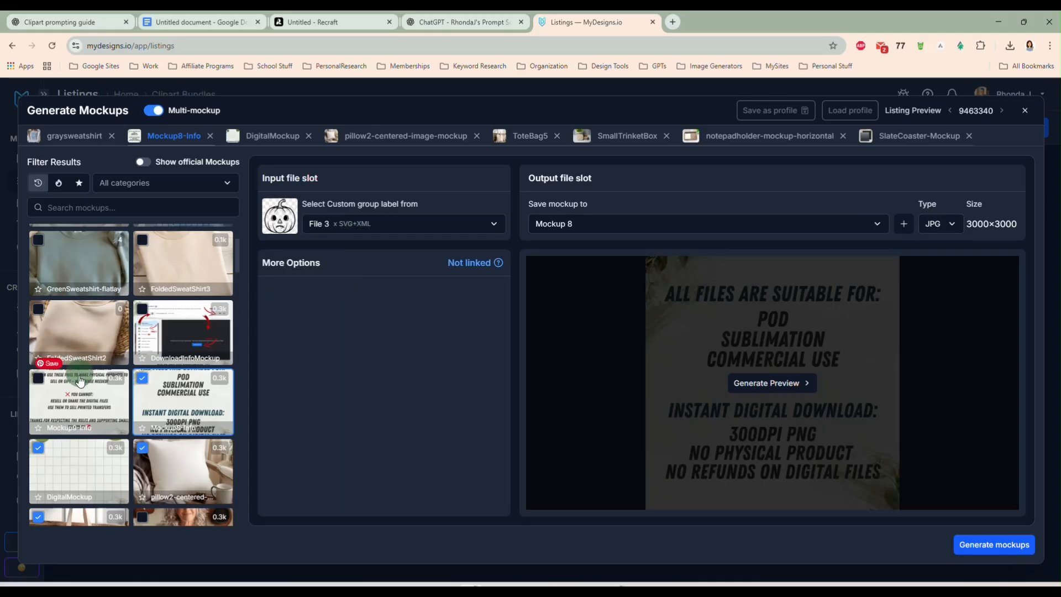
Step: Add the Mockup9-Info mockup with File 7 as its input design
{"action": "left_click", "coordinate": [39, 379]}
{"action": "left_click", "coordinate": [378, 228]}
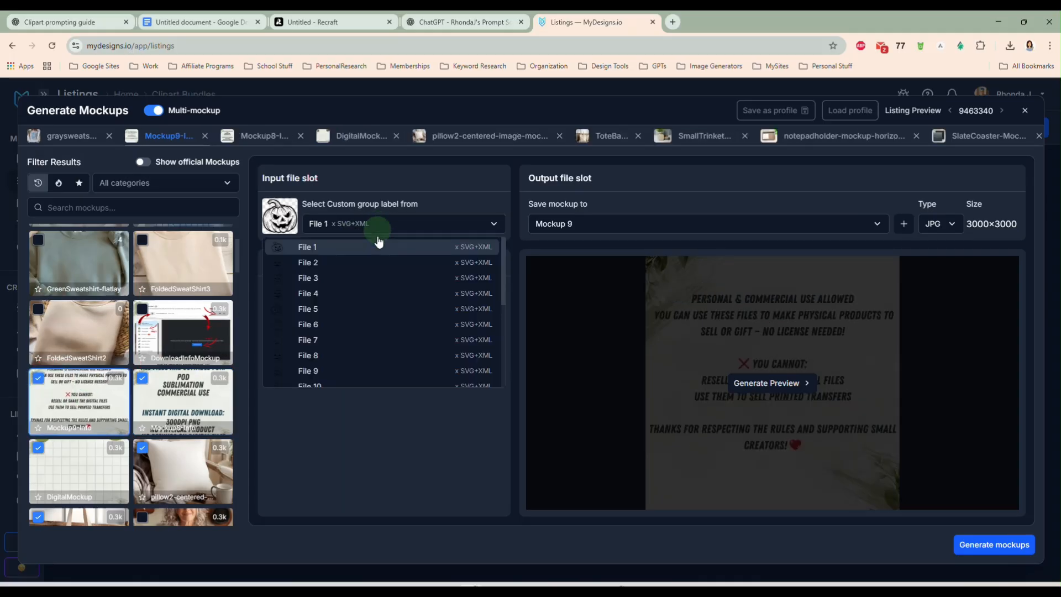
{"action": "left_click", "coordinate": [382, 338]}
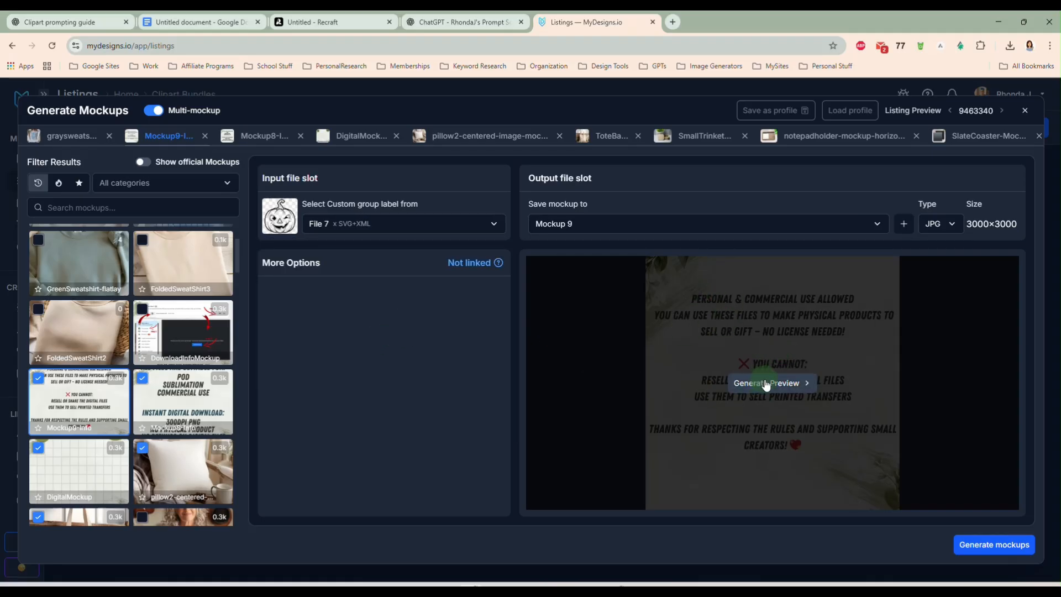
Step: Add the DownloadInfoMockup with File 7 as its input design
{"action": "left_click", "coordinate": [162, 323]}
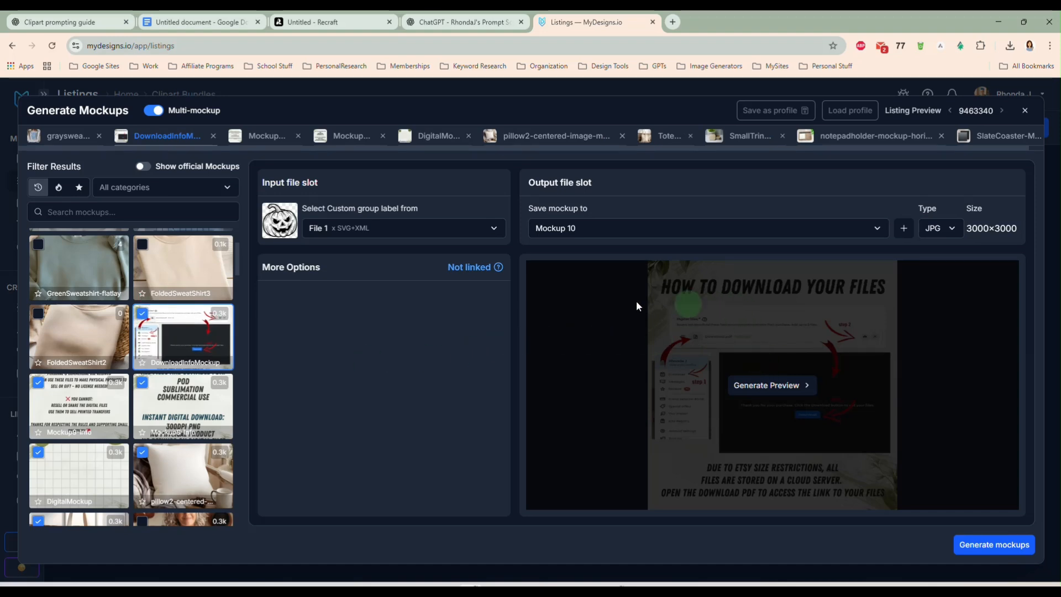
{"action": "left_click", "coordinate": [390, 229]}
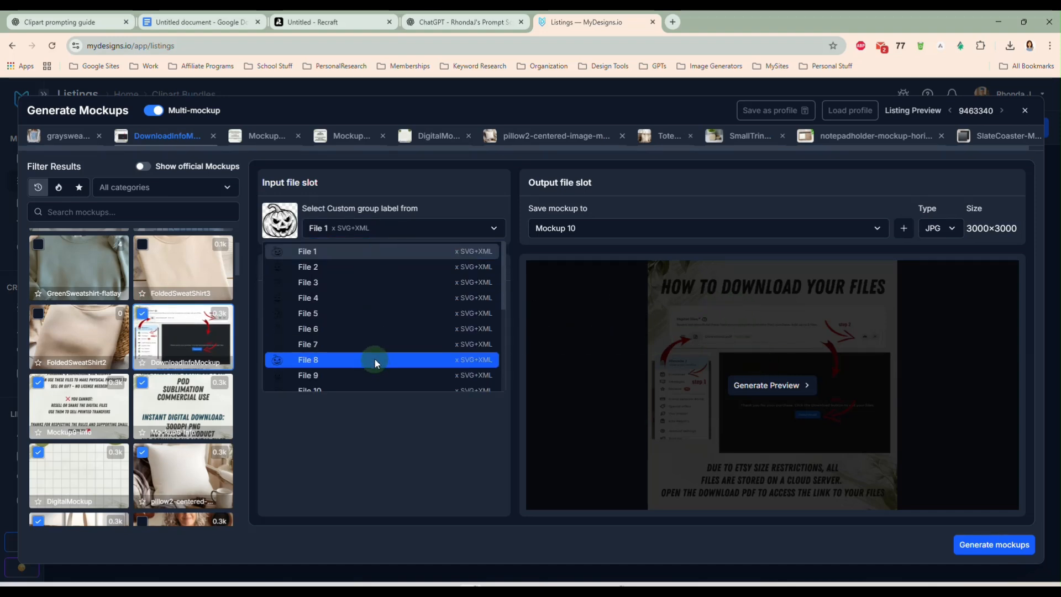
{"action": "left_click", "coordinate": [372, 344]}
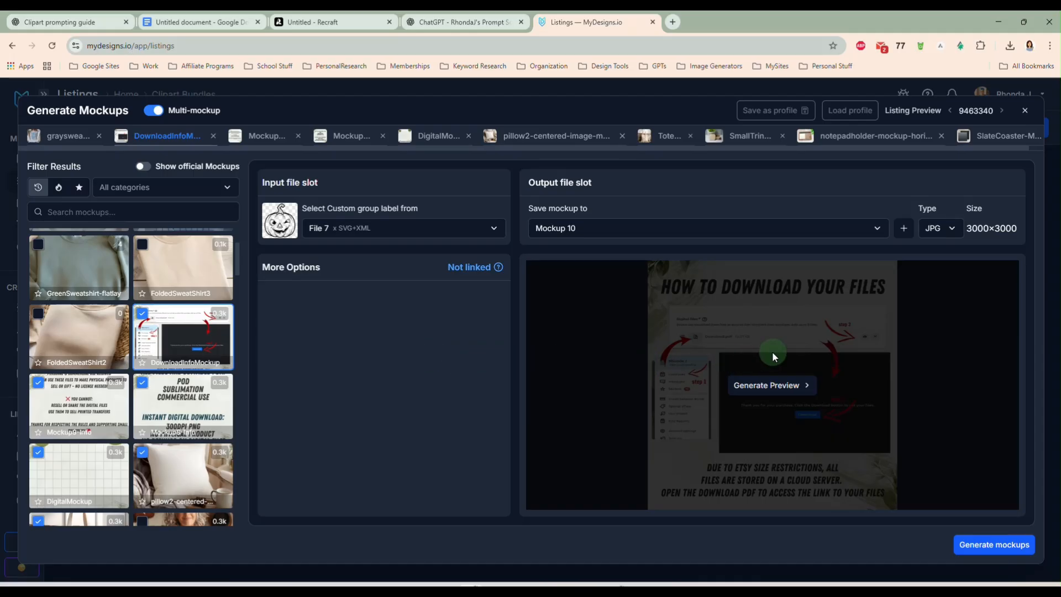
Step: Return to the Mockup8-Info mockup and generate its preview to check the design behind the text
{"action": "left_click", "coordinate": [184, 408]}
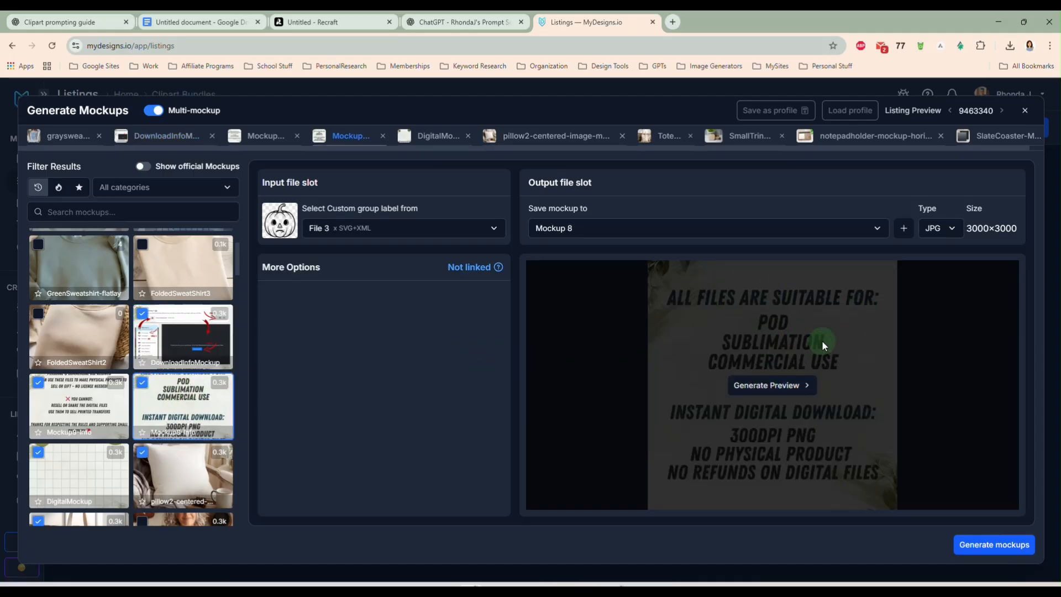
{"action": "left_click", "coordinate": [766, 385]}
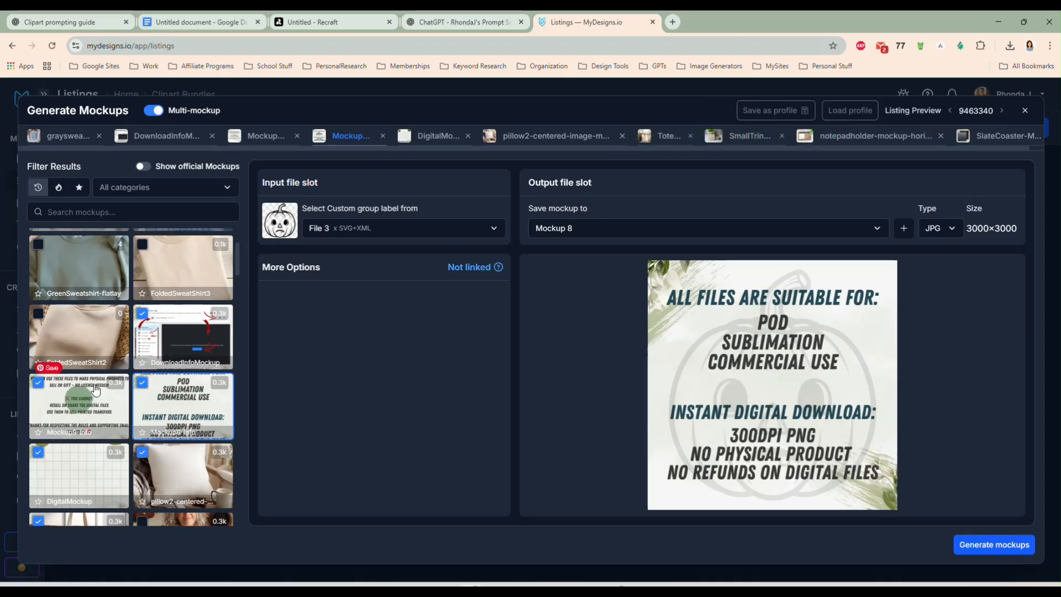
{"action": "scroll", "coordinate": [120, 373], "scroll_direction": "down", "scroll_amount": 4}
{"action": "scroll", "coordinate": [120, 373], "scroll_direction": "up", "scroll_amount": 4}
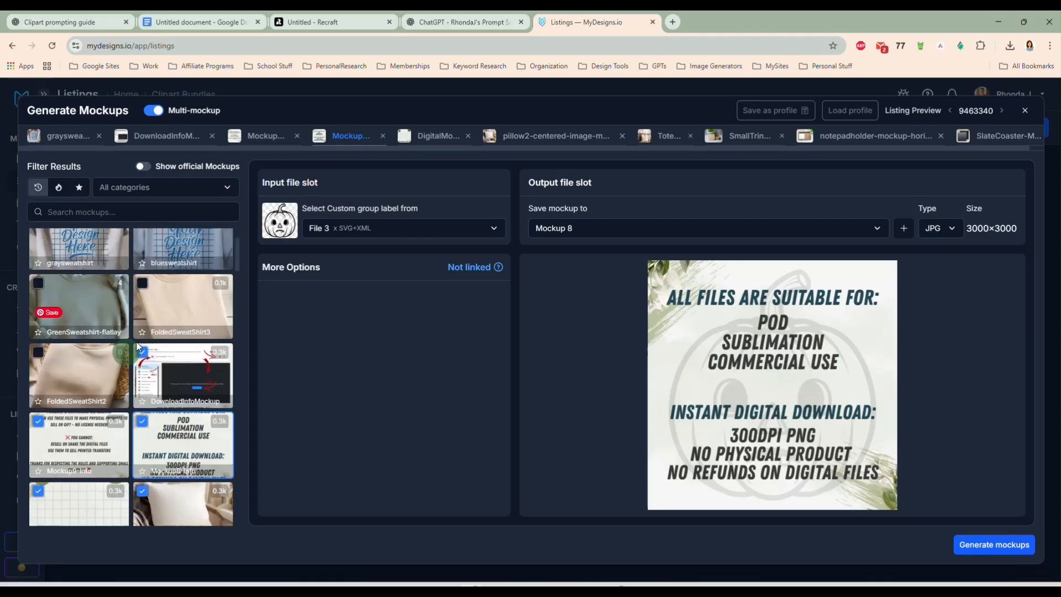
Step: Save the current mockup set as a profile named SVGElements and open the list of saved mockup profiles
{"action": "left_click", "coordinate": [766, 116]}
{"action": "left_click", "coordinate": [536, 157]}
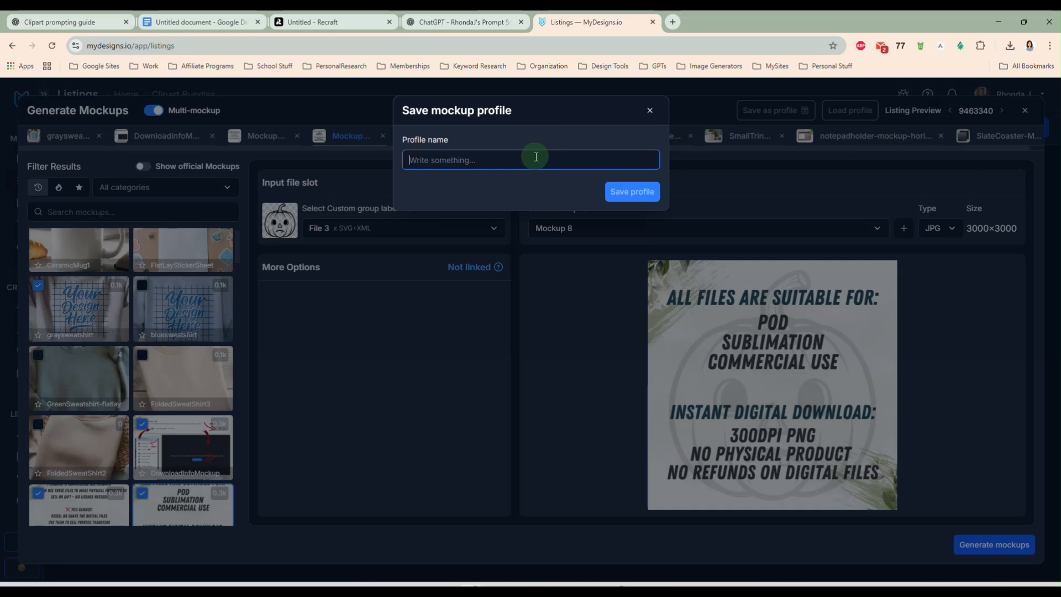
{"action": "type", "text": "SVG"}
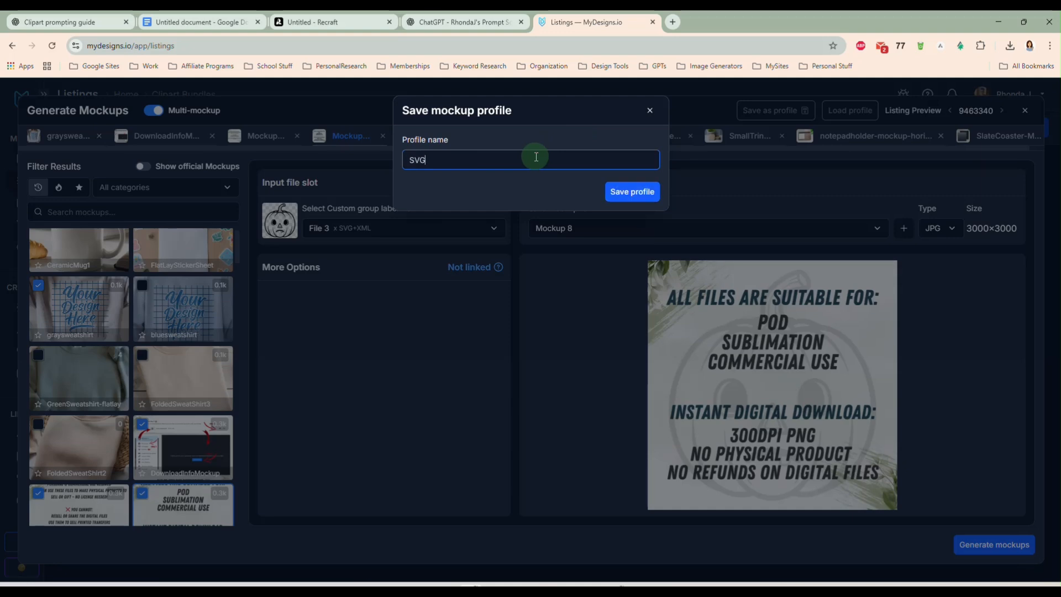
{"action": "type", "text": "Elements"}
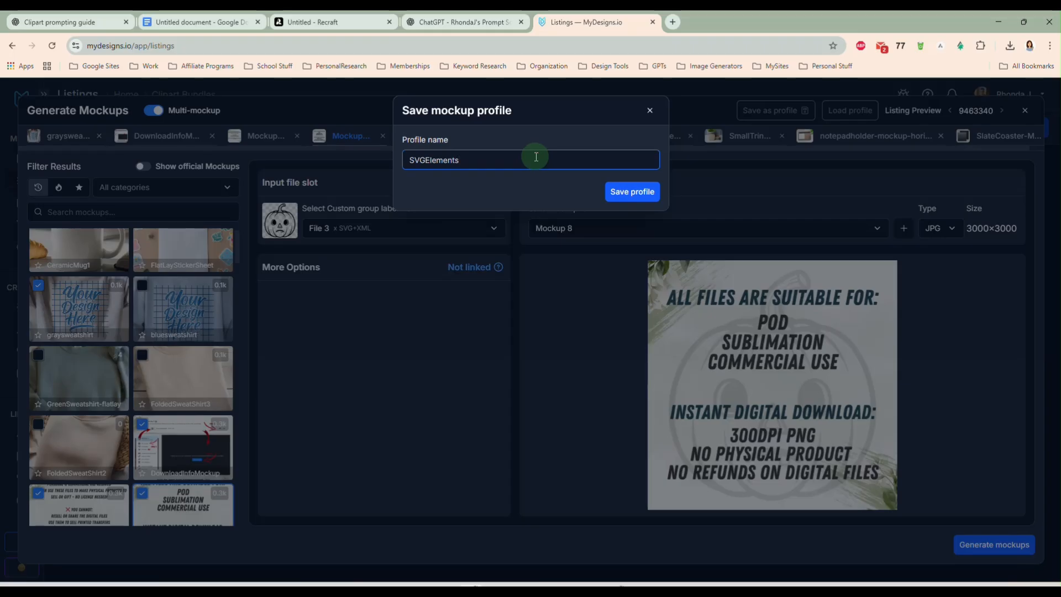
{"action": "left_click", "coordinate": [631, 192]}
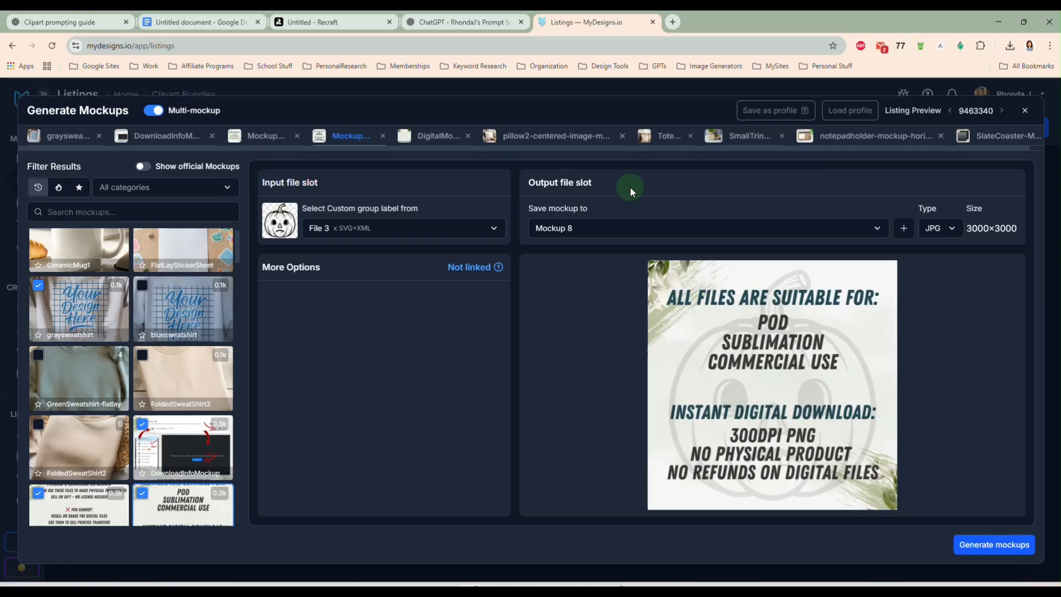
{"action": "left_click", "coordinate": [845, 109]}
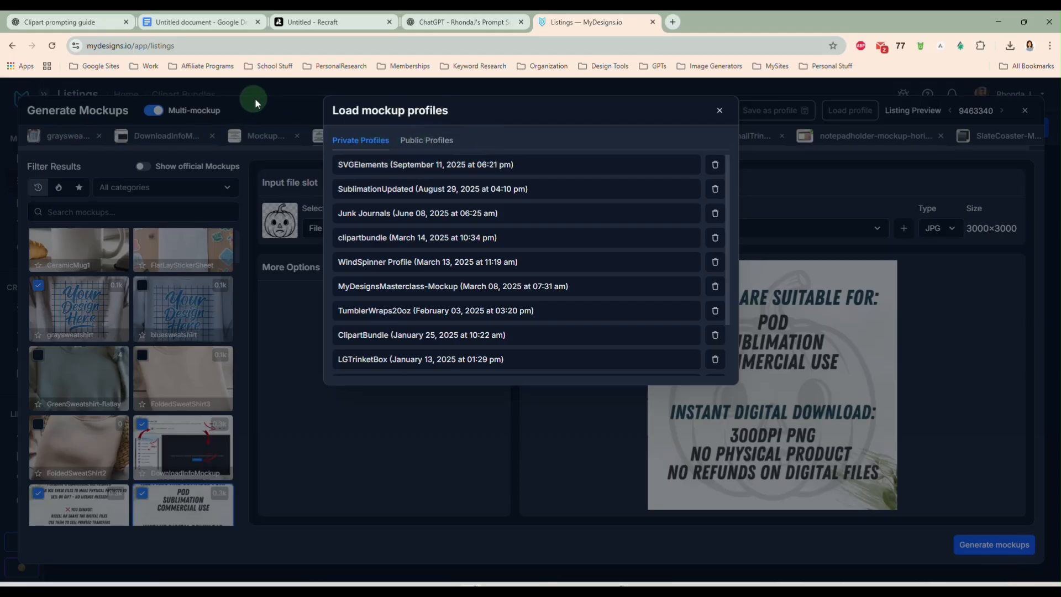
Step: Close the saved profile list, generate the full set of mockups for the listing and confirm the generation
{"action": "left_click", "coordinate": [272, 103]}
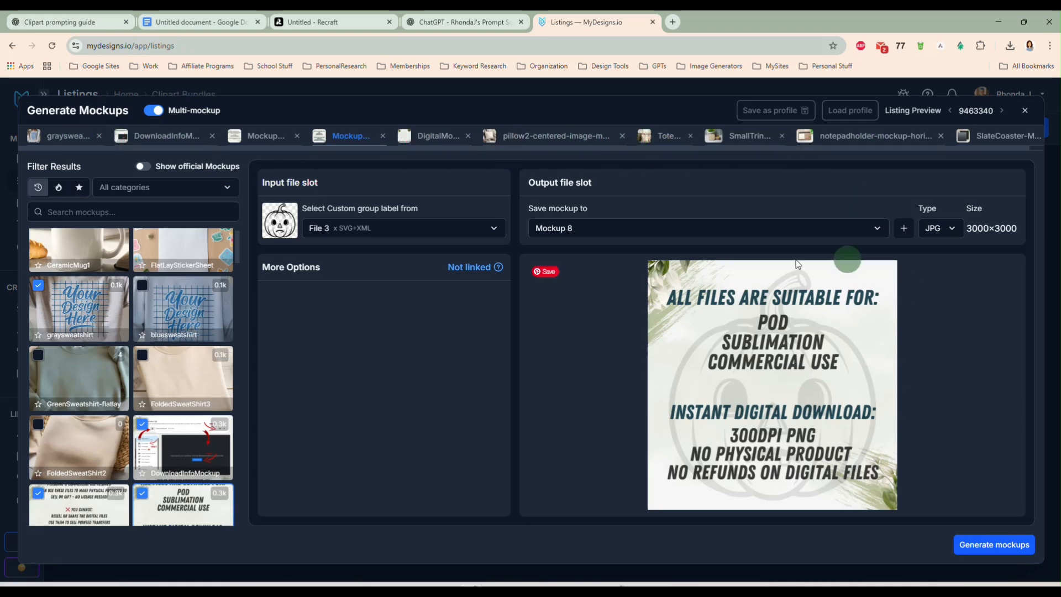
{"action": "left_click", "coordinate": [973, 545]}
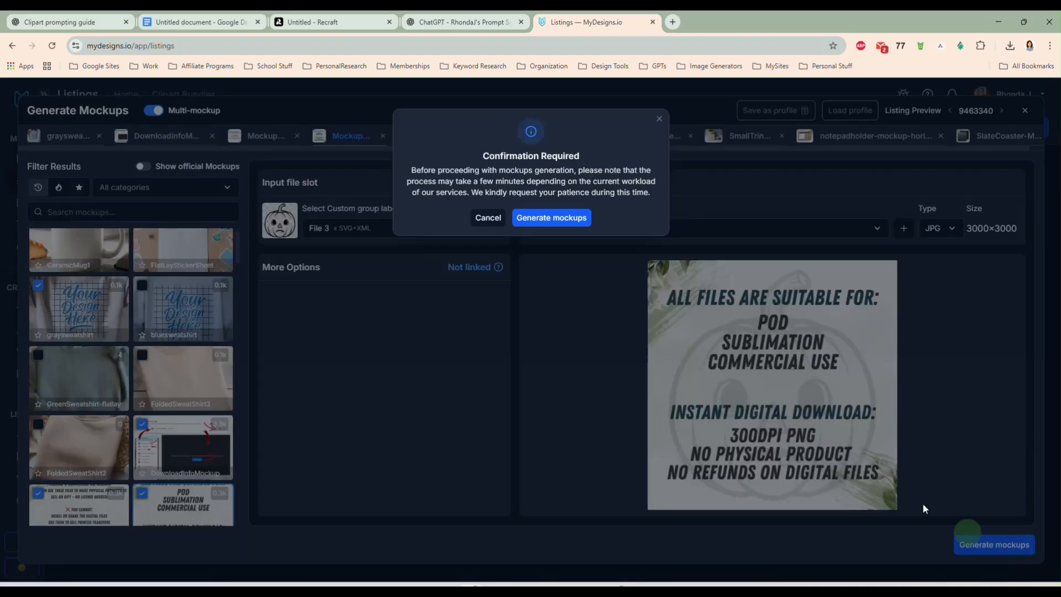
{"action": "left_click", "coordinate": [552, 218]}
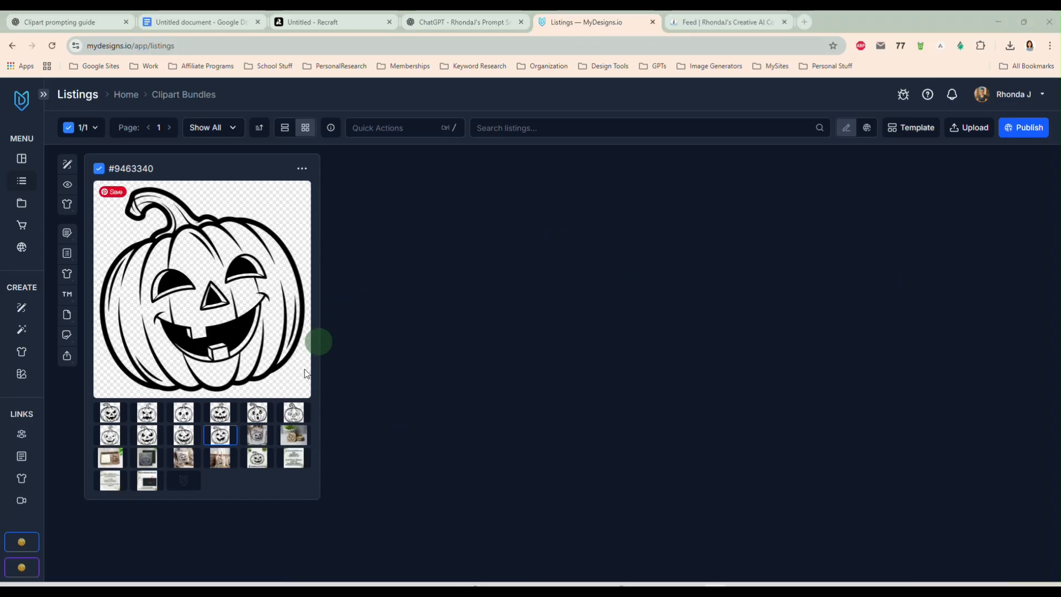
Step: Review the generated Mockup 1 through Mockup 10 images one by one in the listing's preview
{"action": "left_click", "coordinate": [258, 437]}
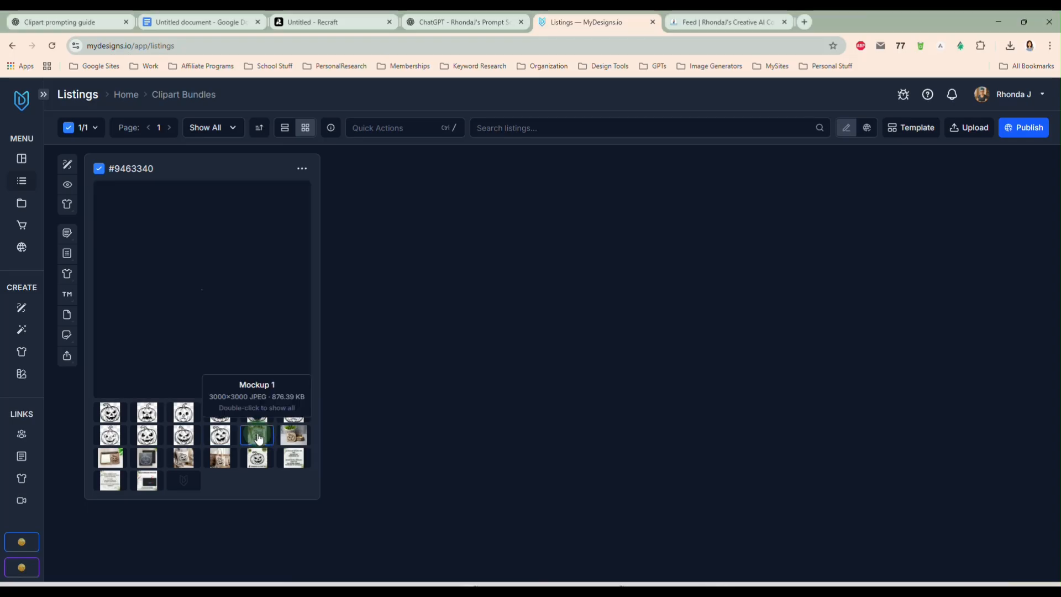
{"action": "left_click", "coordinate": [302, 437]}
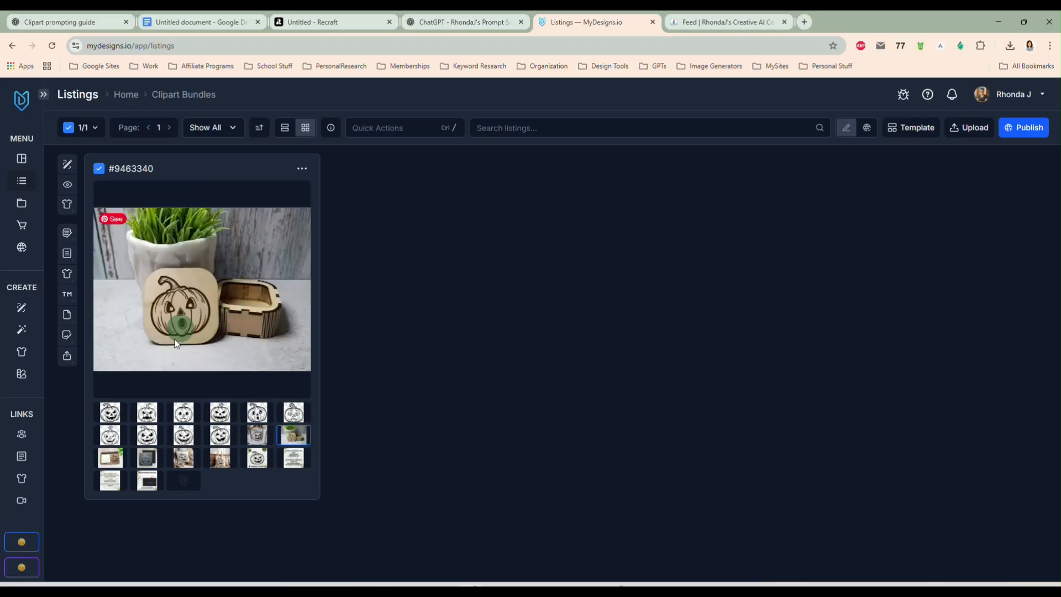
{"action": "left_click", "coordinate": [109, 465]}
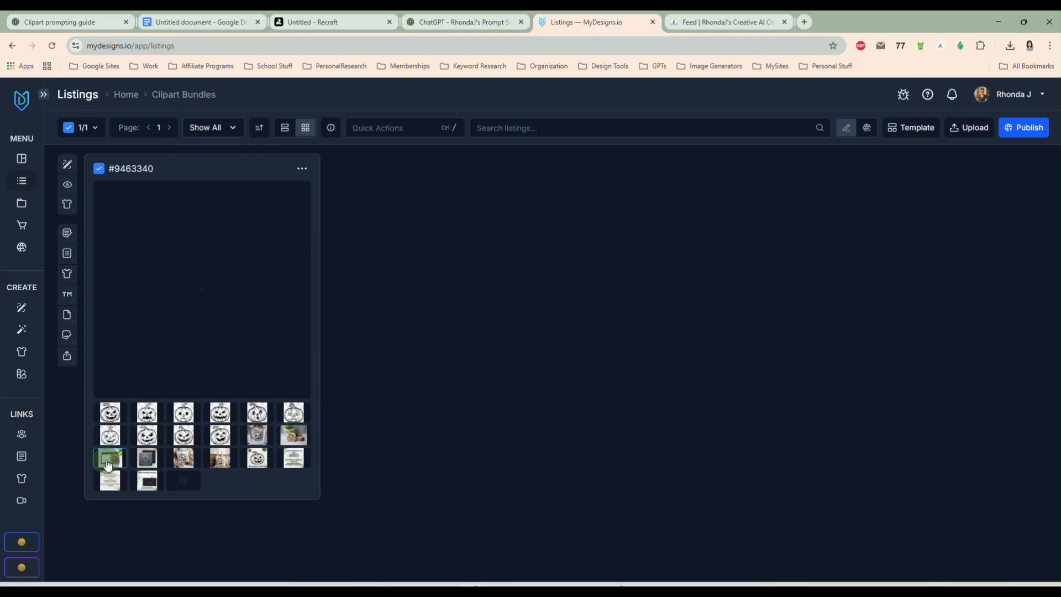
{"action": "left_click", "coordinate": [148, 463]}
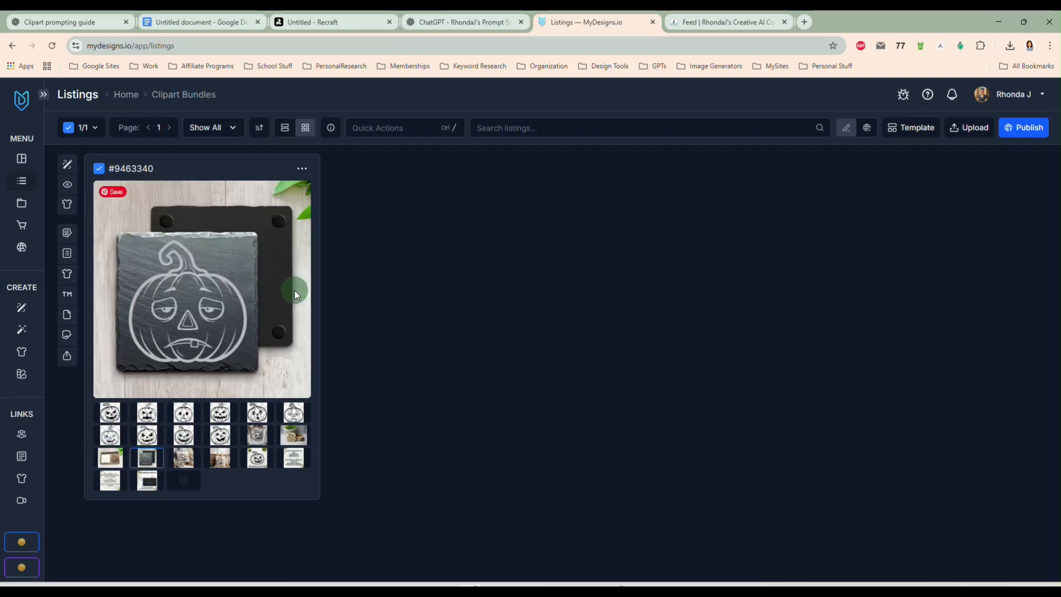
{"action": "left_click", "coordinate": [184, 458]}
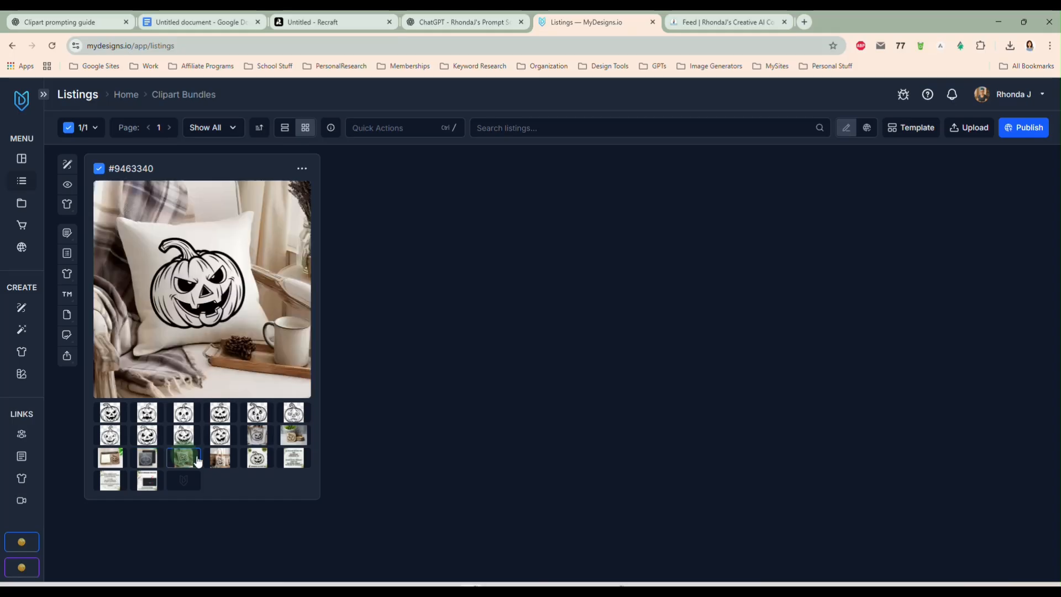
{"action": "left_click_drag", "start_coordinate": [198, 461], "coordinate": [218, 464]}
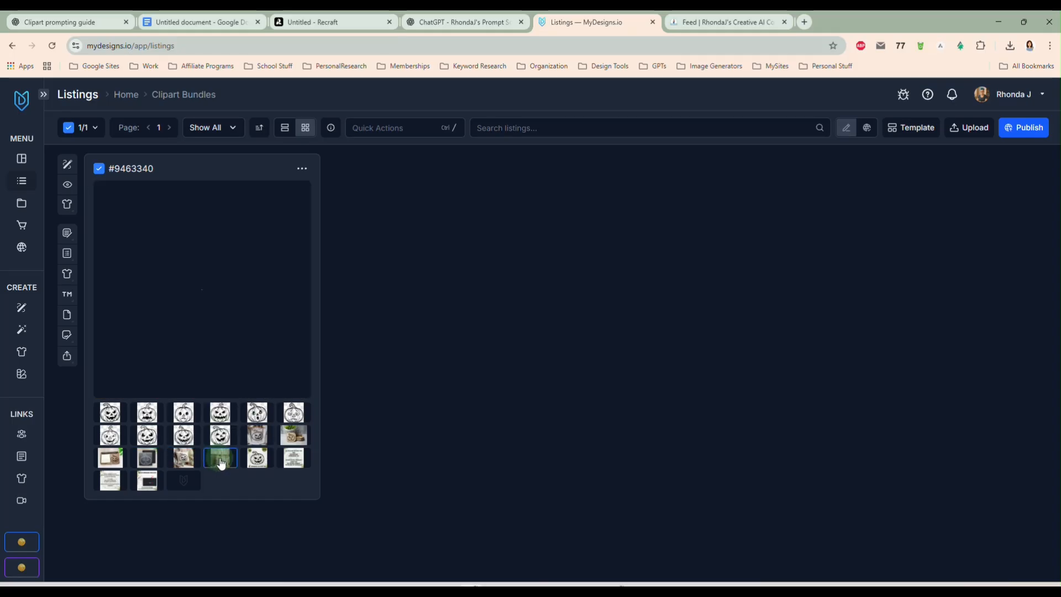
{"action": "left_click", "coordinate": [257, 468]}
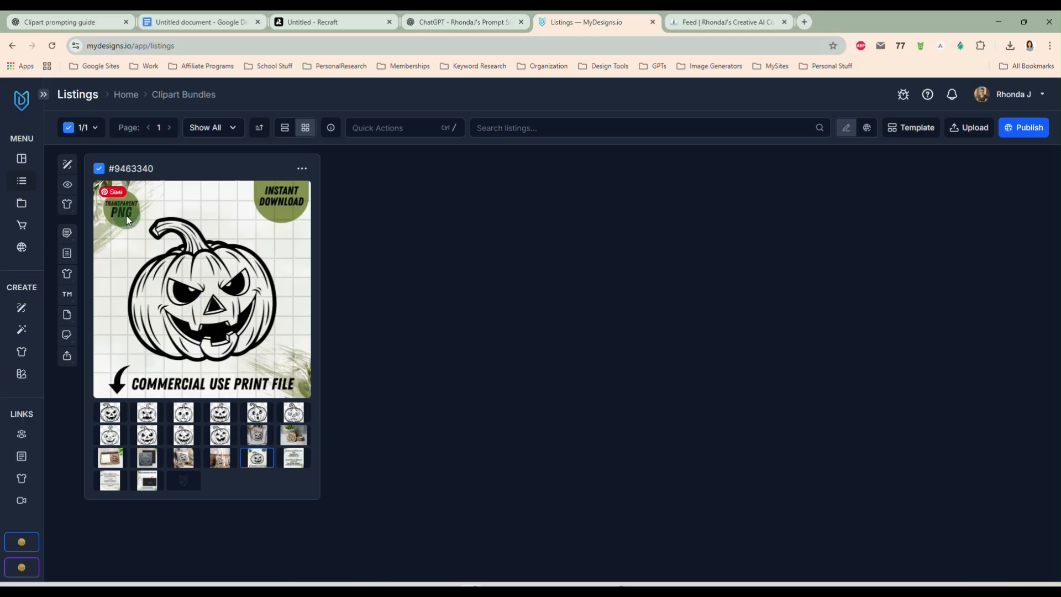
{"action": "left_click", "coordinate": [294, 458]}
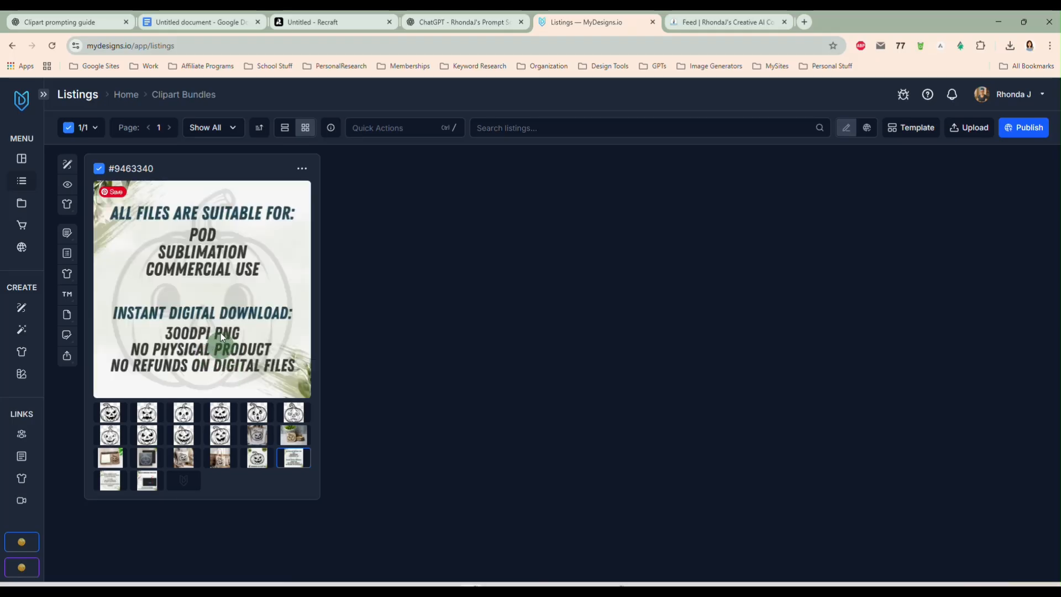
{"action": "left_click", "coordinate": [111, 482]}
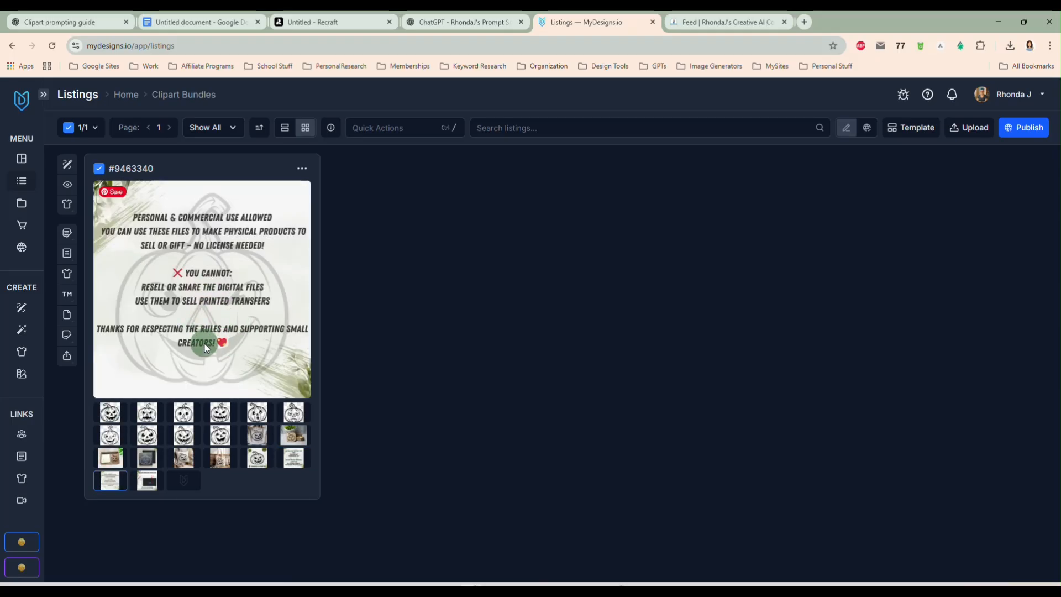
{"action": "left_click", "coordinate": [148, 481]}
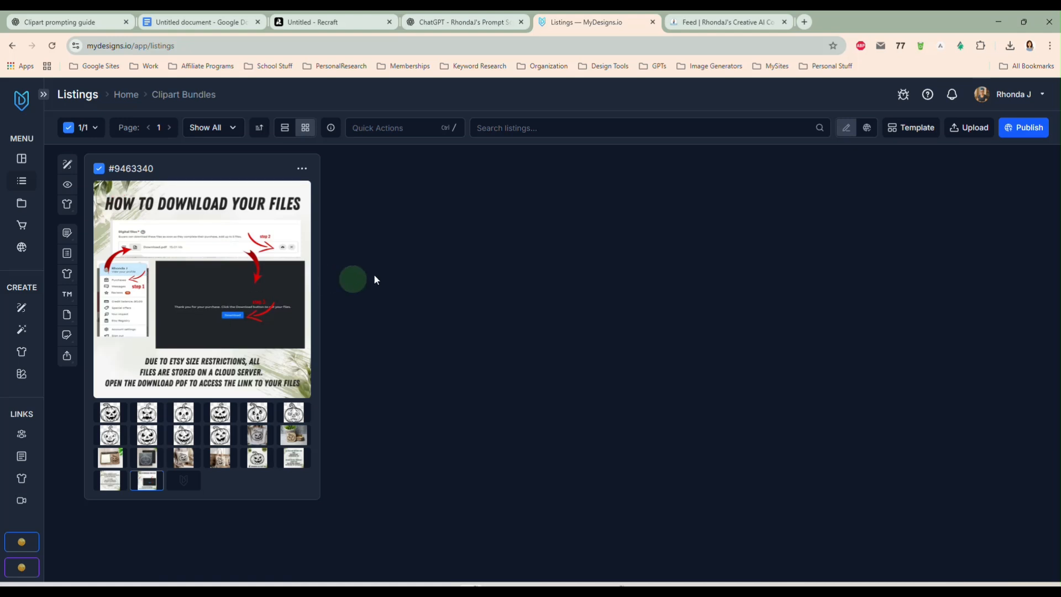
Step: Create a video mockup from Mockup 1 through Mockup 6, in that order, with Video mockup as the output file slot
{"action": "left_click", "coordinate": [416, 129]}
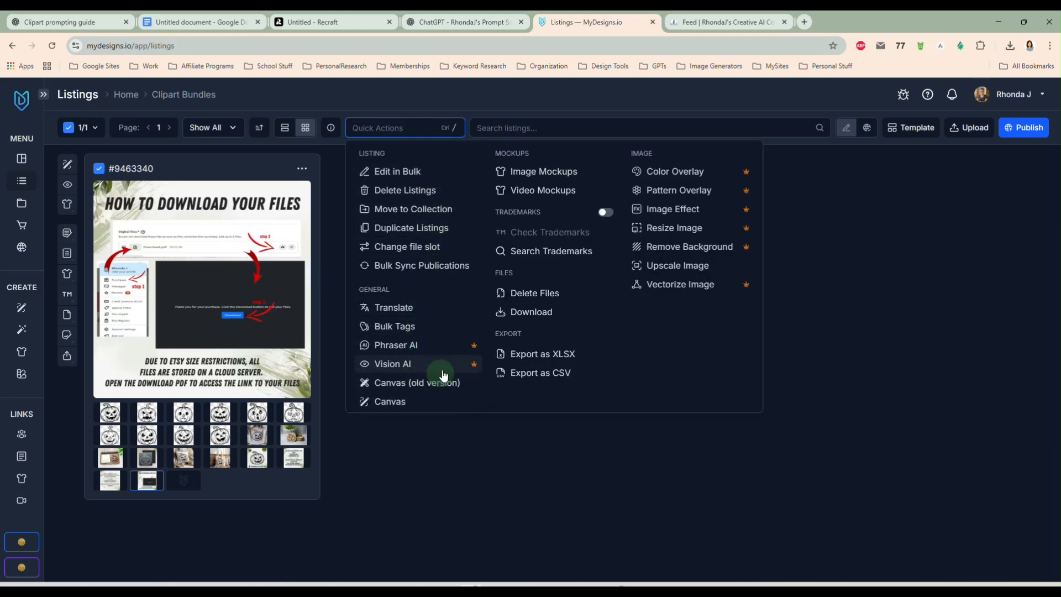
{"action": "left_click", "coordinate": [548, 191]}
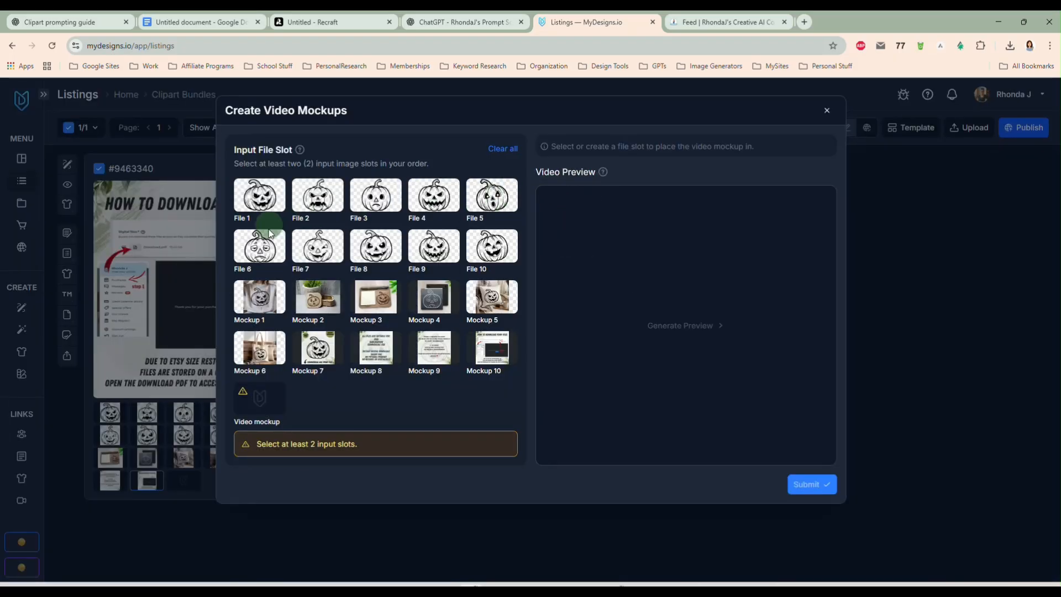
{"action": "left_click", "coordinate": [263, 303]}
{"action": "left_click", "coordinate": [318, 299]}
{"action": "left_click", "coordinate": [376, 298]}
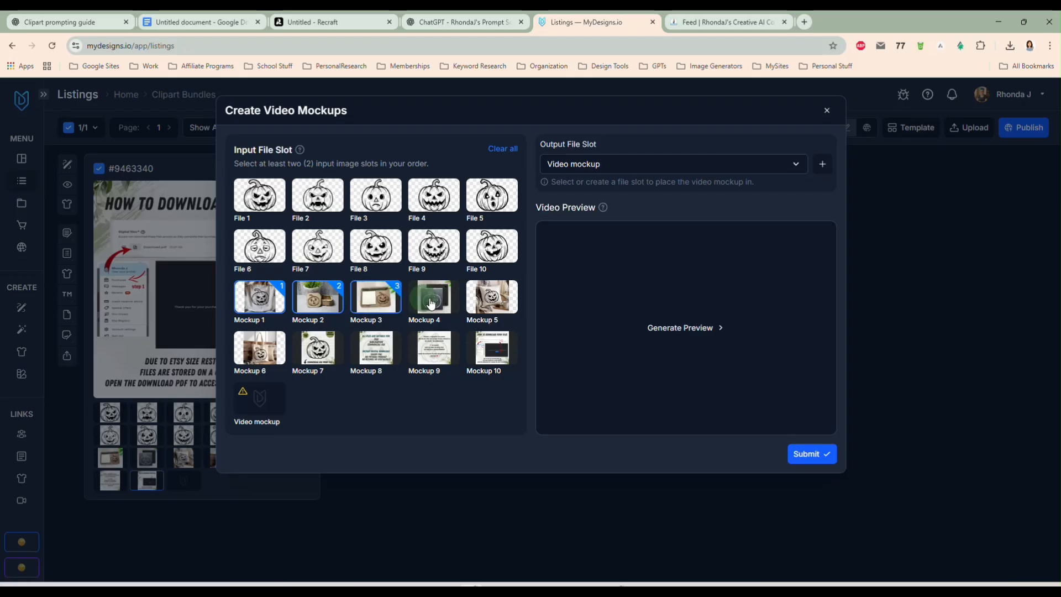
{"action": "left_click", "coordinate": [434, 299]}
{"action": "left_click", "coordinate": [472, 301]}
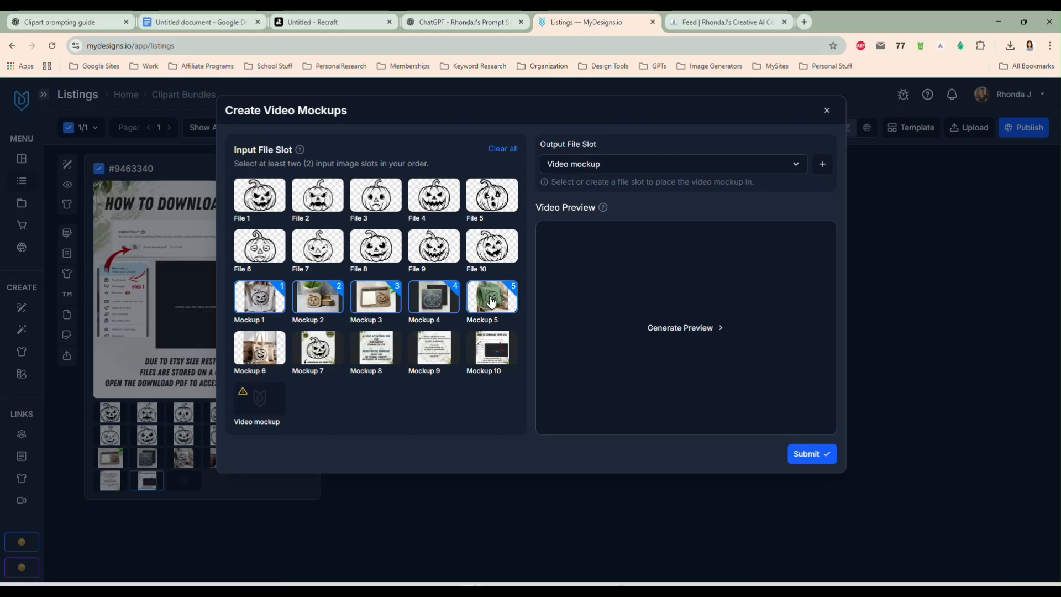
{"action": "left_click", "coordinate": [260, 351]}
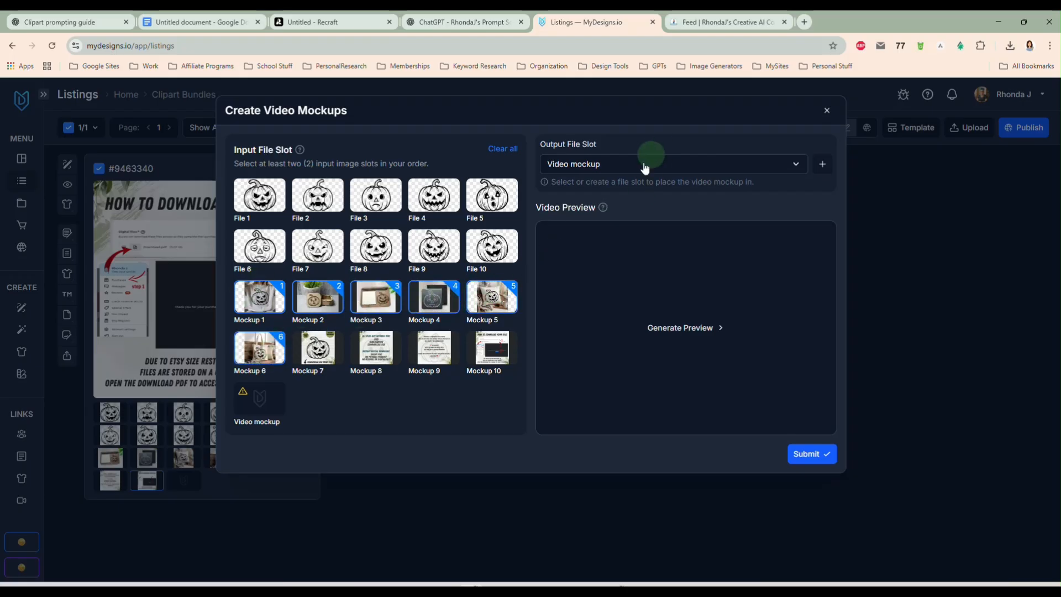
{"action": "left_click", "coordinate": [804, 457]}
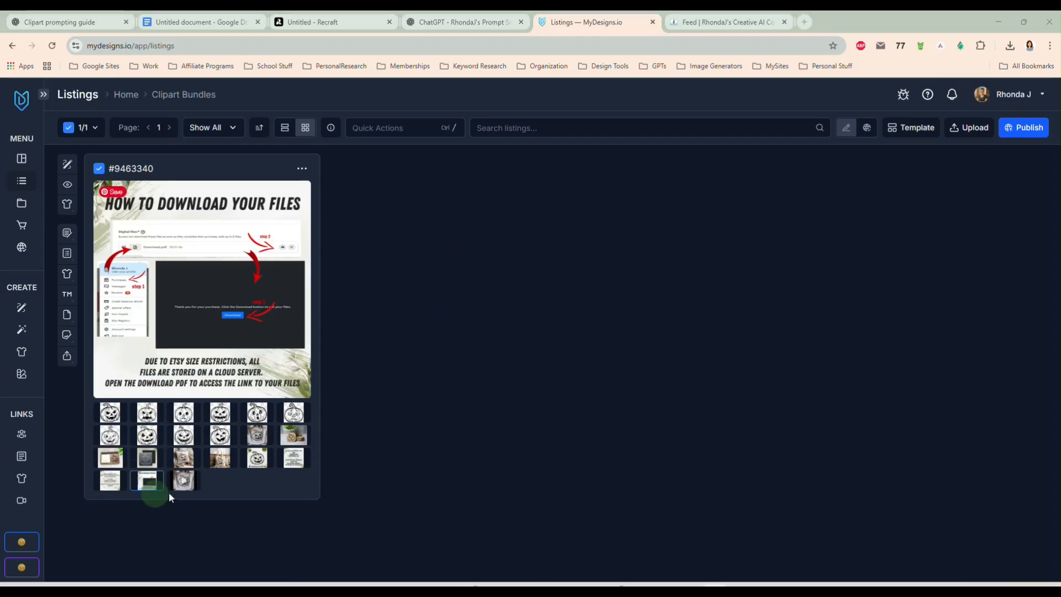
Step: Play the listing's generated video mockup in the video preview and close the preview
{"action": "left_click", "coordinate": [183, 480]}
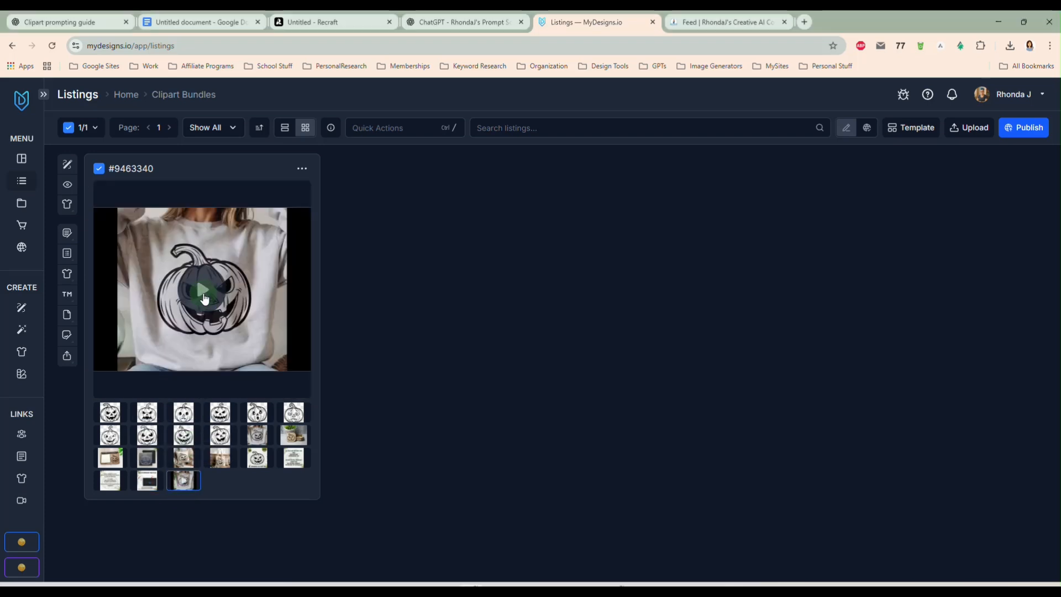
{"action": "left_click", "coordinate": [203, 291]}
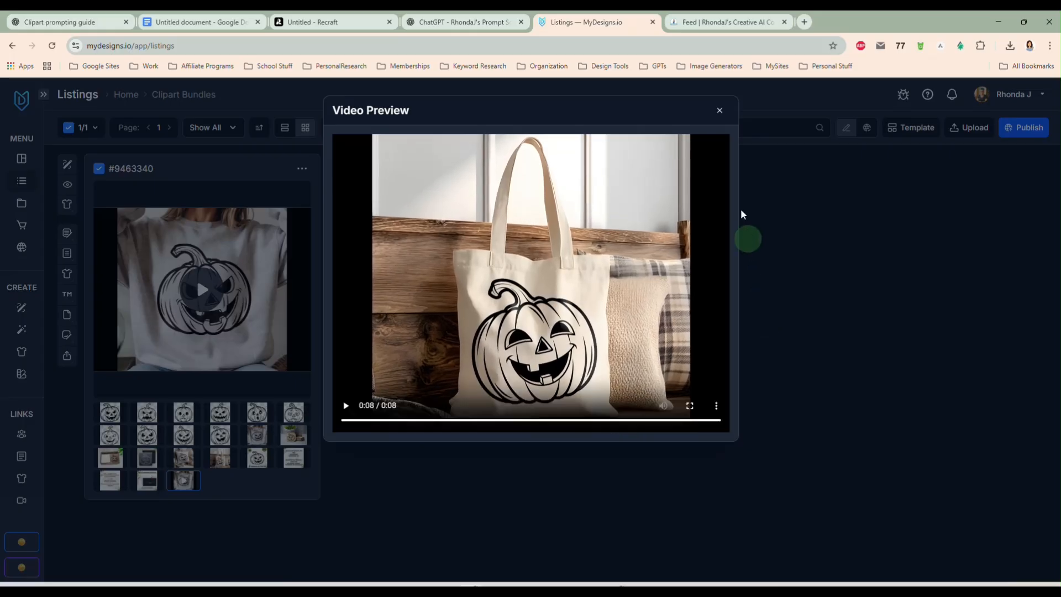
{"action": "left_click", "coordinate": [720, 111]}
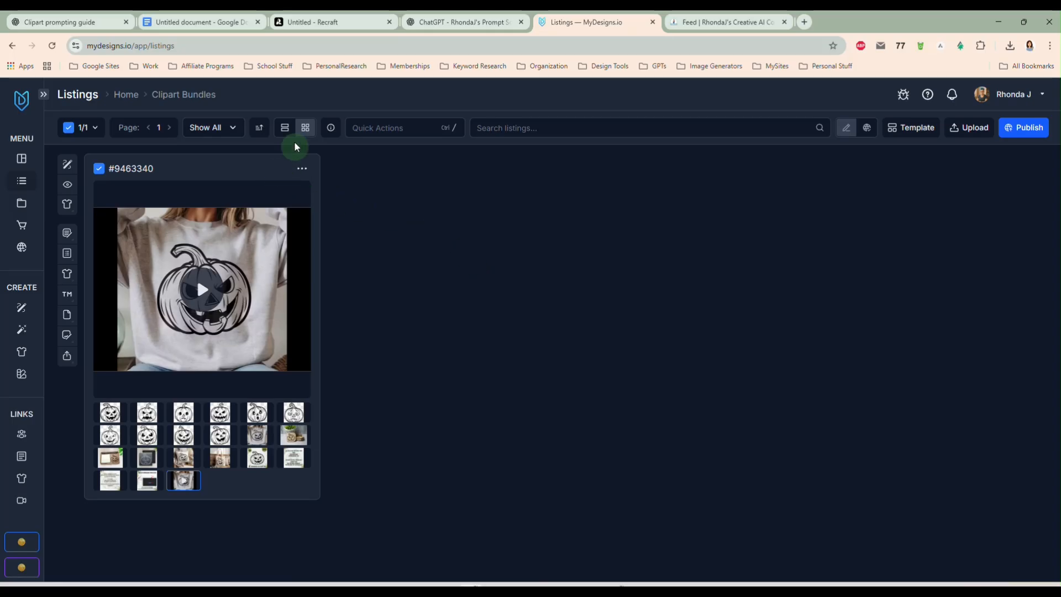
Step: Switch the listing to the detailed view and look over its title, description, tags, price and quantity fields
{"action": "left_click", "coordinate": [284, 128]}
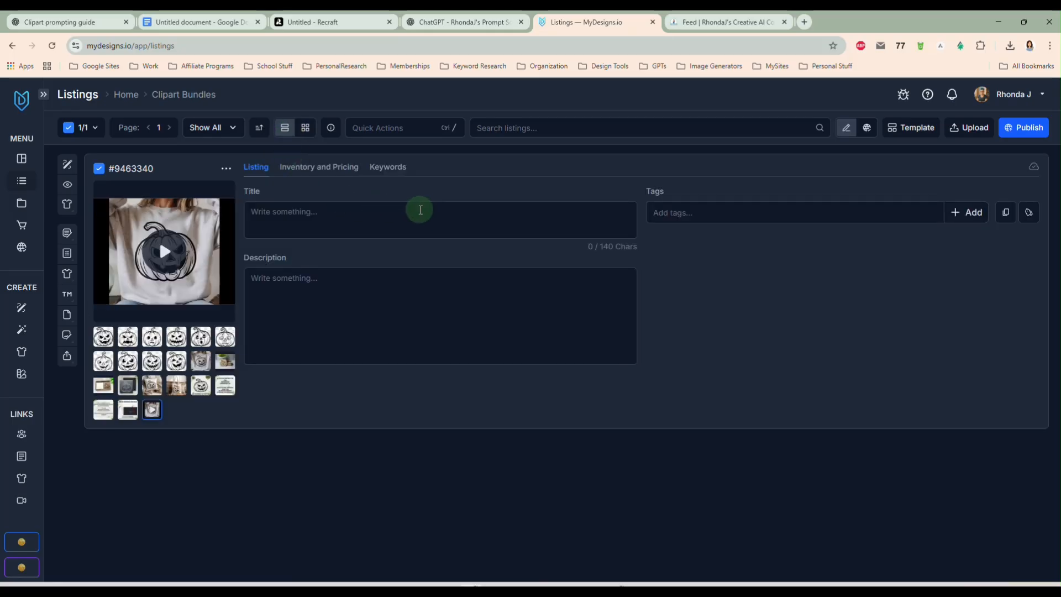
{"action": "left_click", "coordinate": [276, 345]}
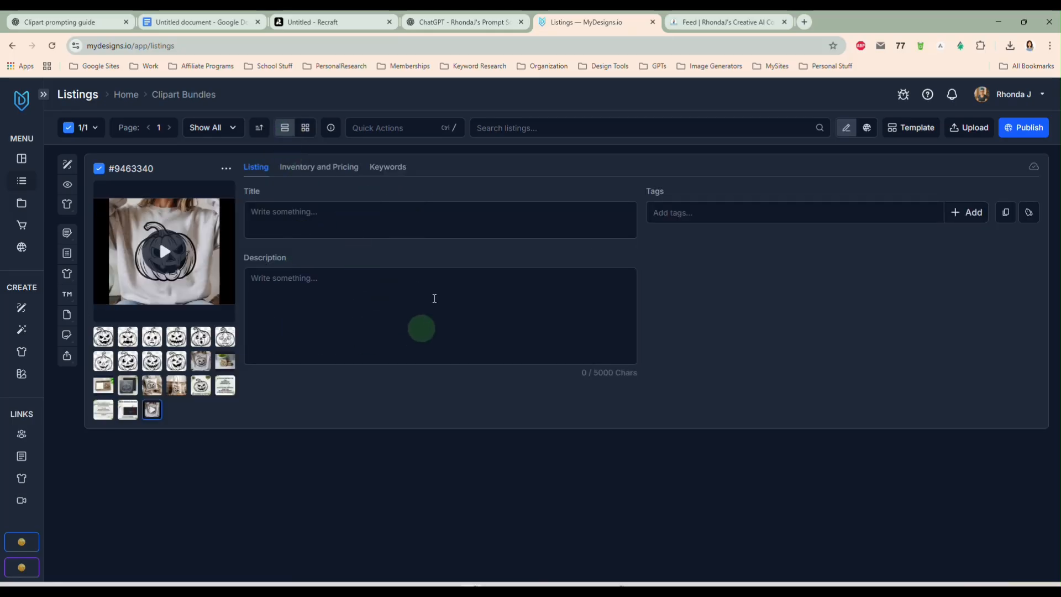
{"action": "left_click", "coordinate": [458, 210]}
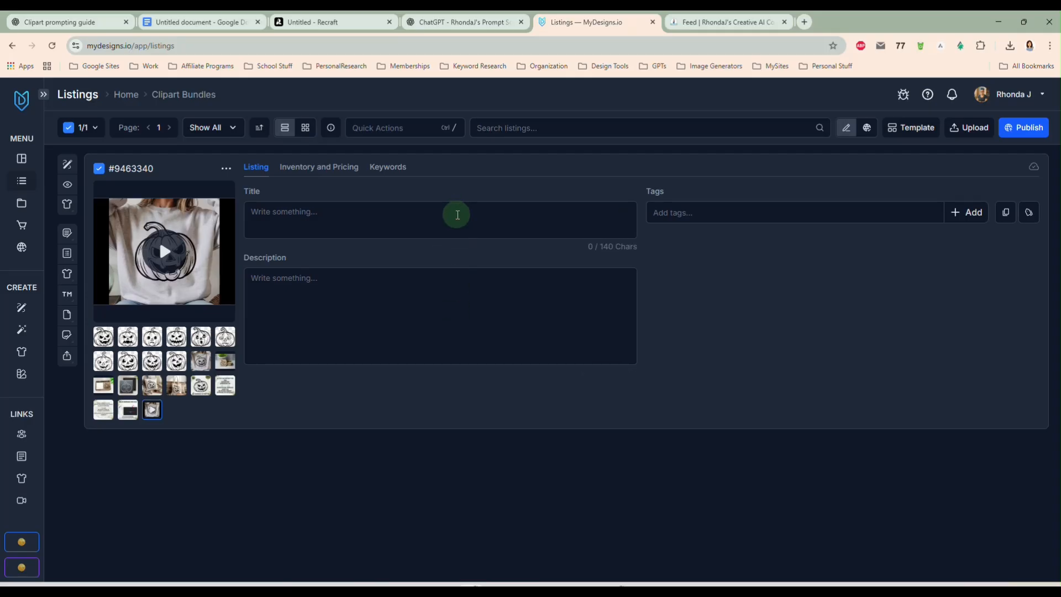
{"action": "left_click", "coordinate": [461, 293]}
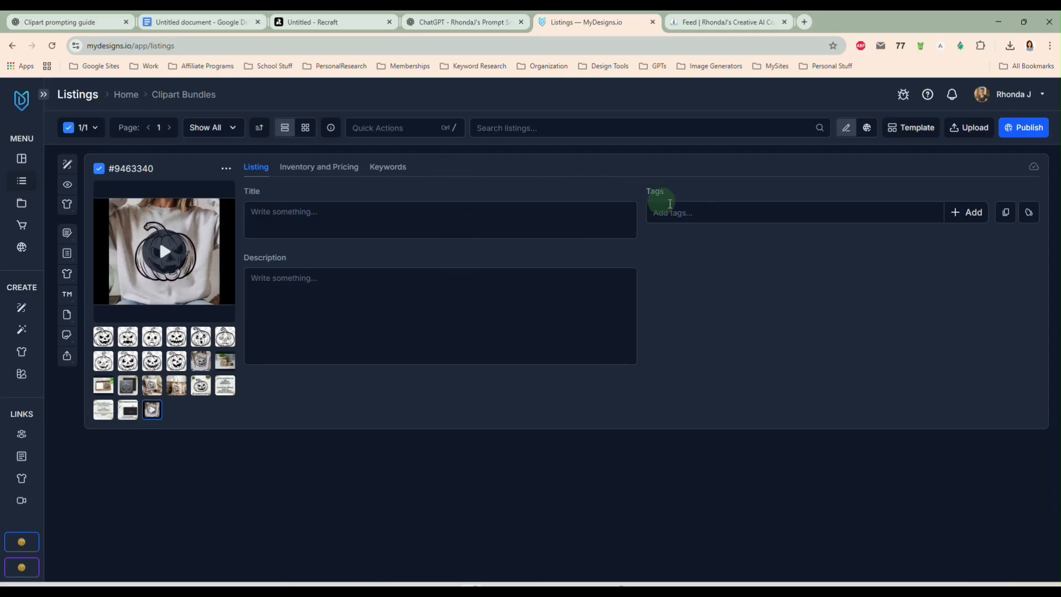
{"action": "left_click", "coordinate": [325, 168]}
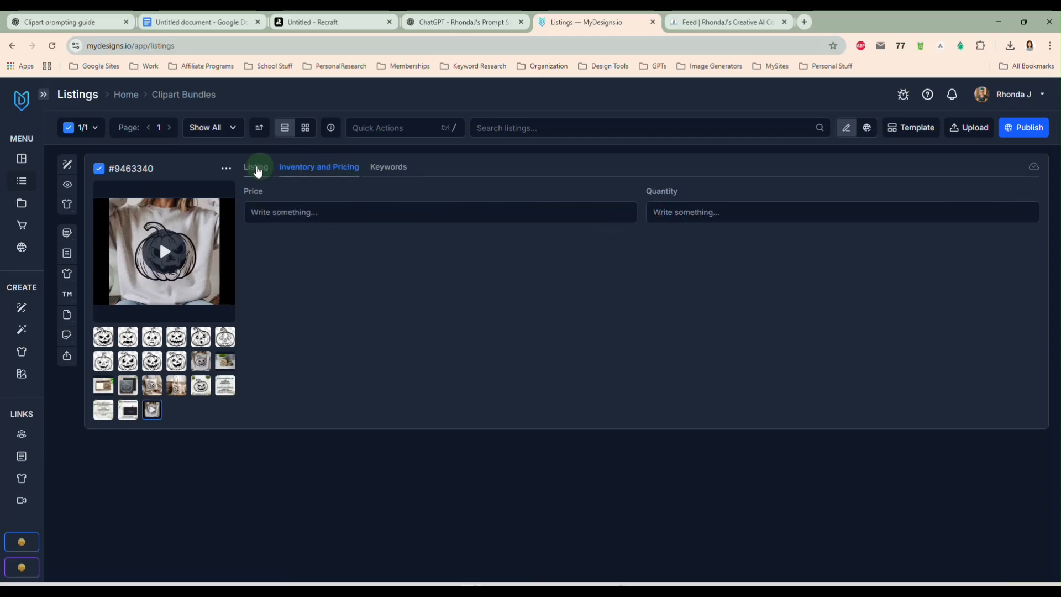
{"action": "left_click", "coordinate": [256, 168]}
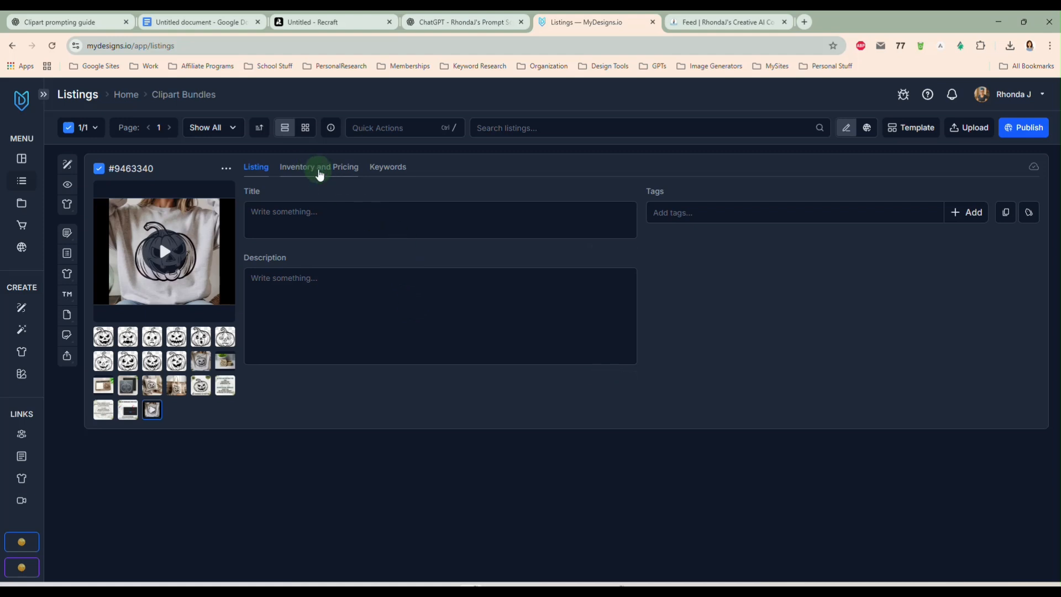
Step: Set the listing's price to 4.00 and its quantity to 999 in the inventory and pricing details
{"action": "left_click", "coordinate": [320, 175]}
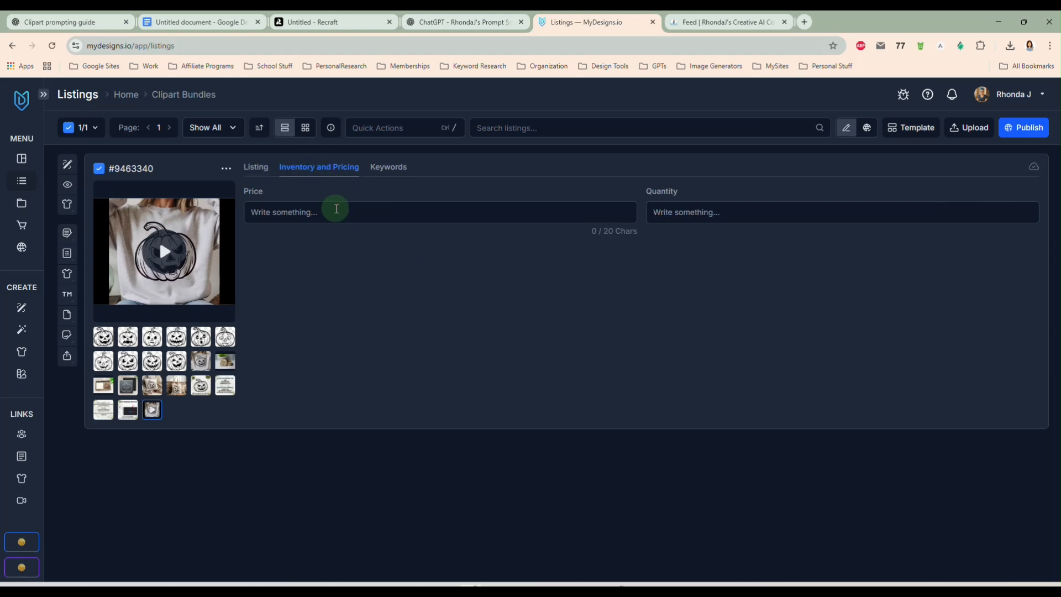
{"action": "left_click", "coordinate": [337, 209]}
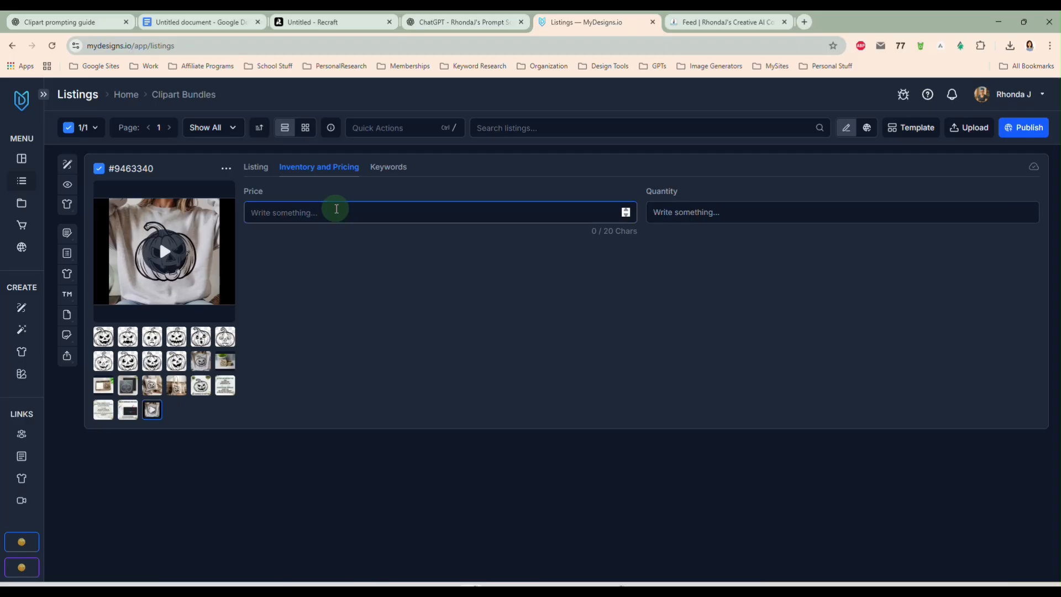
{"action": "type", "text": "4.00"}
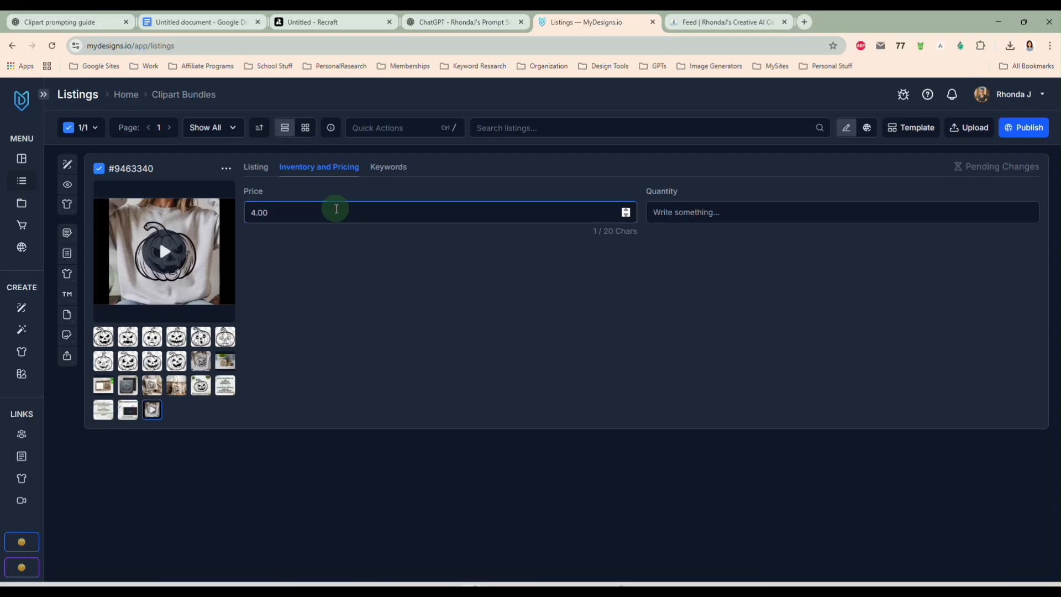
{"action": "left_click", "coordinate": [709, 214]}
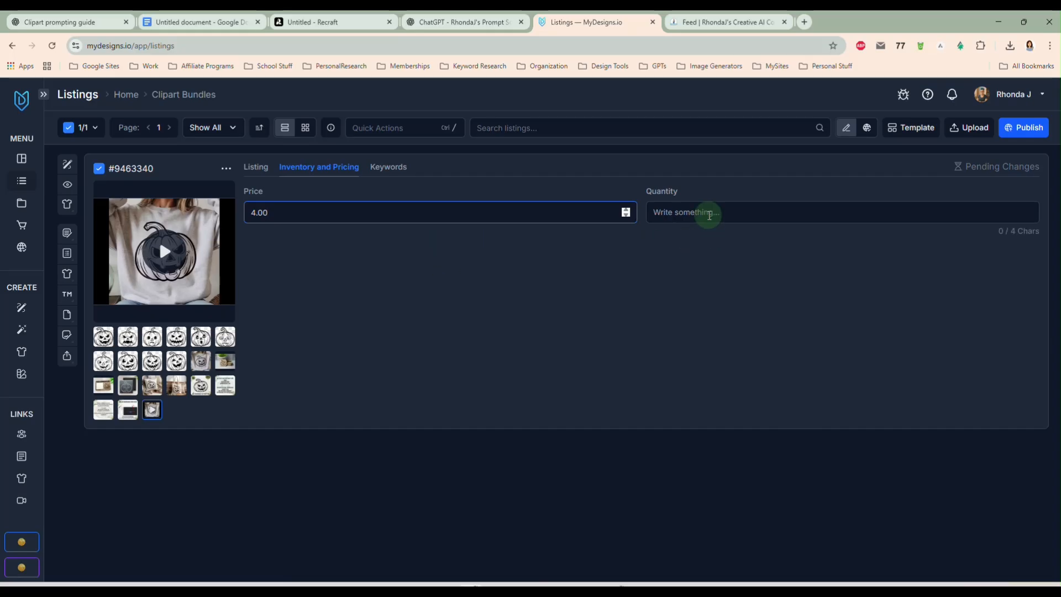
{"action": "type", "text": "999"}
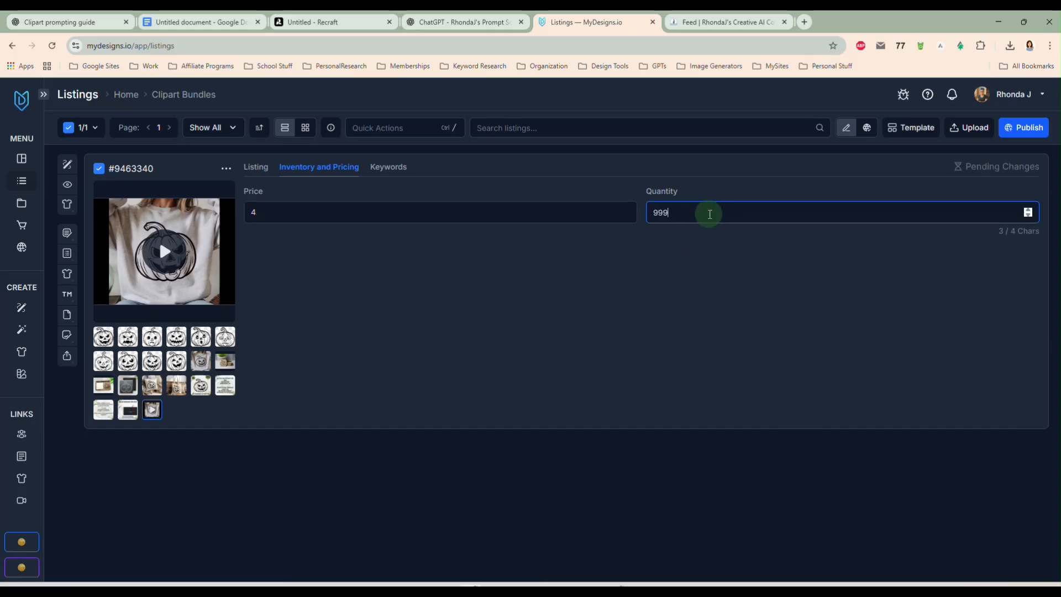
{"action": "left_click", "coordinate": [681, 250]}
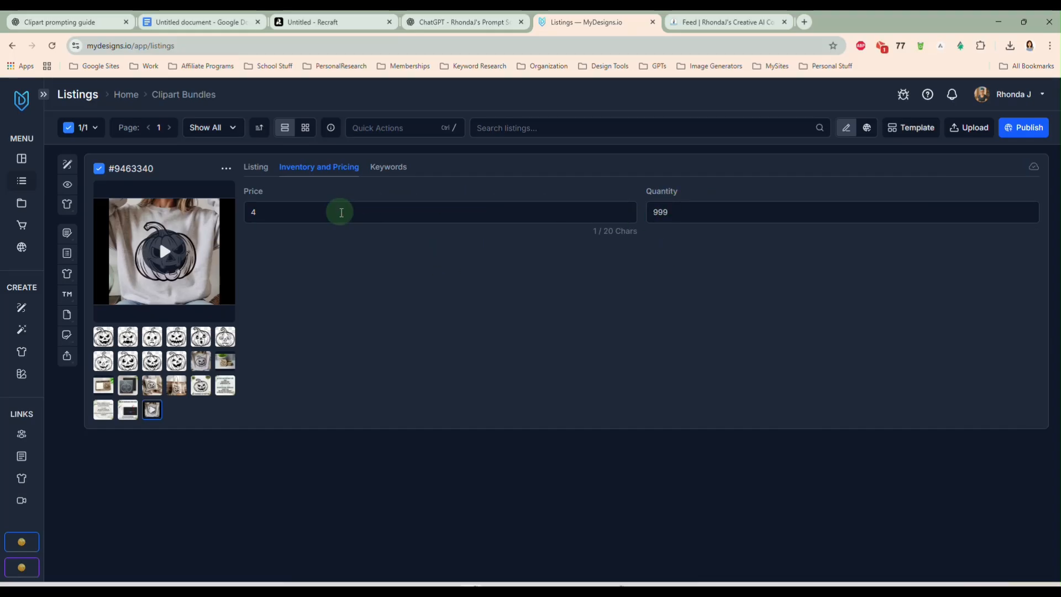
Step: Replace the listing's primary keyword with "SCALABLE SVG DESIGN ELEMENT"
{"action": "left_click", "coordinate": [389, 167]}
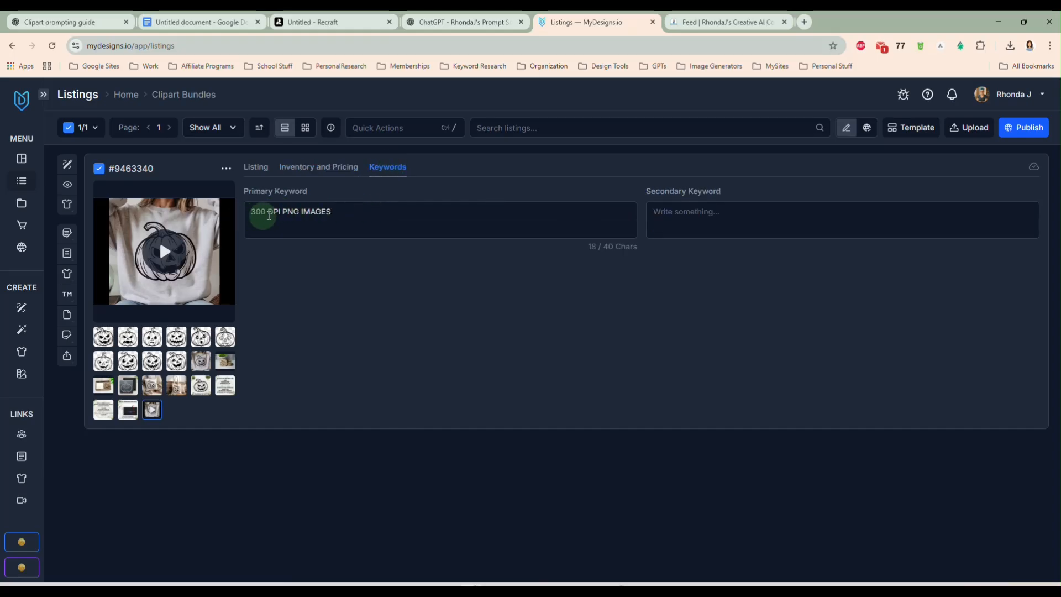
{"action": "left_click_drag", "start_coordinate": [270, 213], "coordinate": [347, 211]}
{"action": "triple_click", "coordinate": [347, 211]}
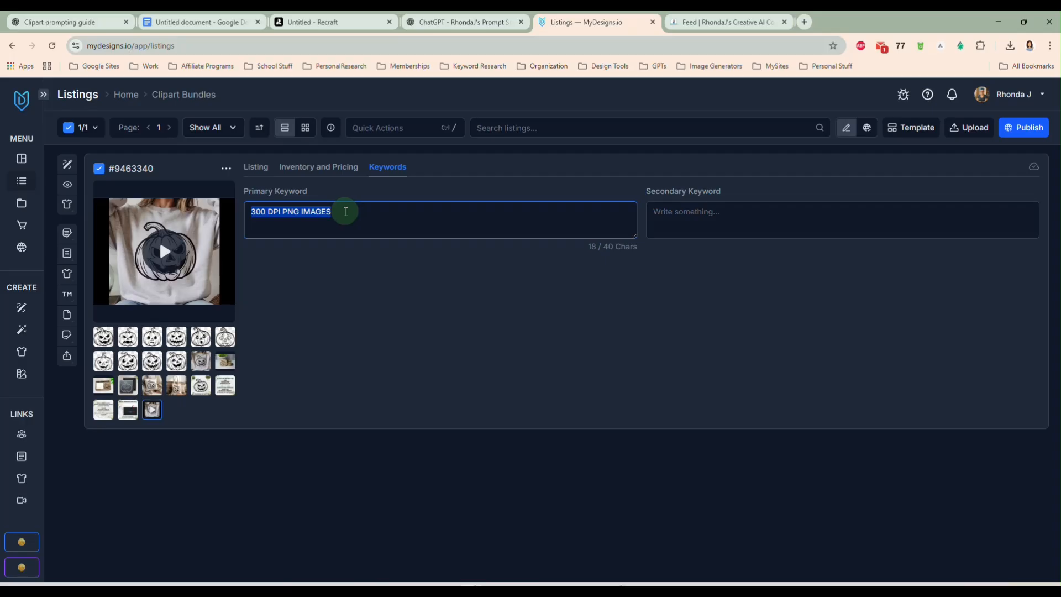
{"action": "type", "text": "SCA"}
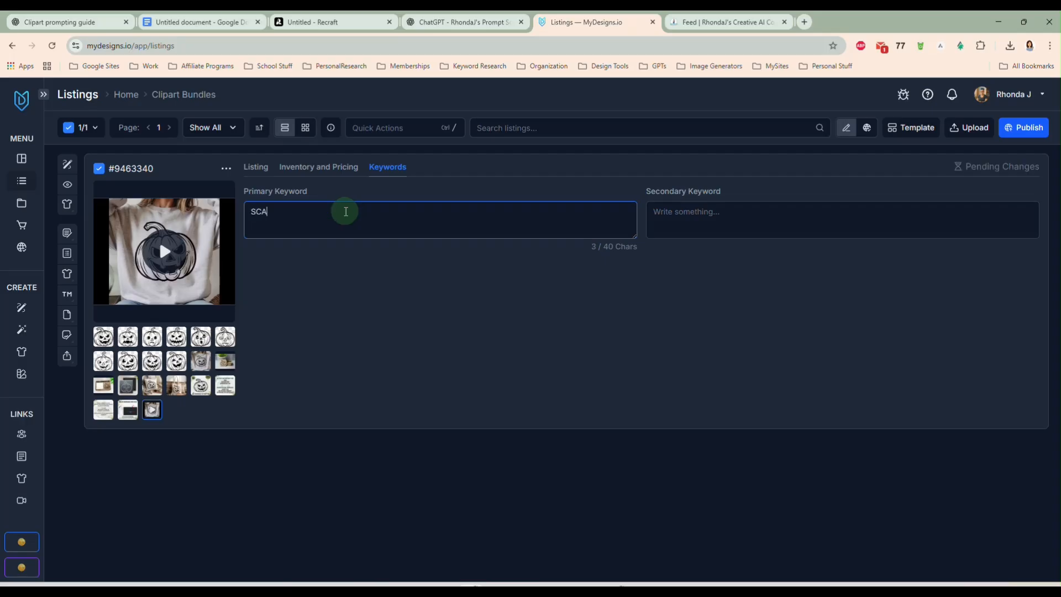
{"action": "type", "text": "LABLE SVG DES"}
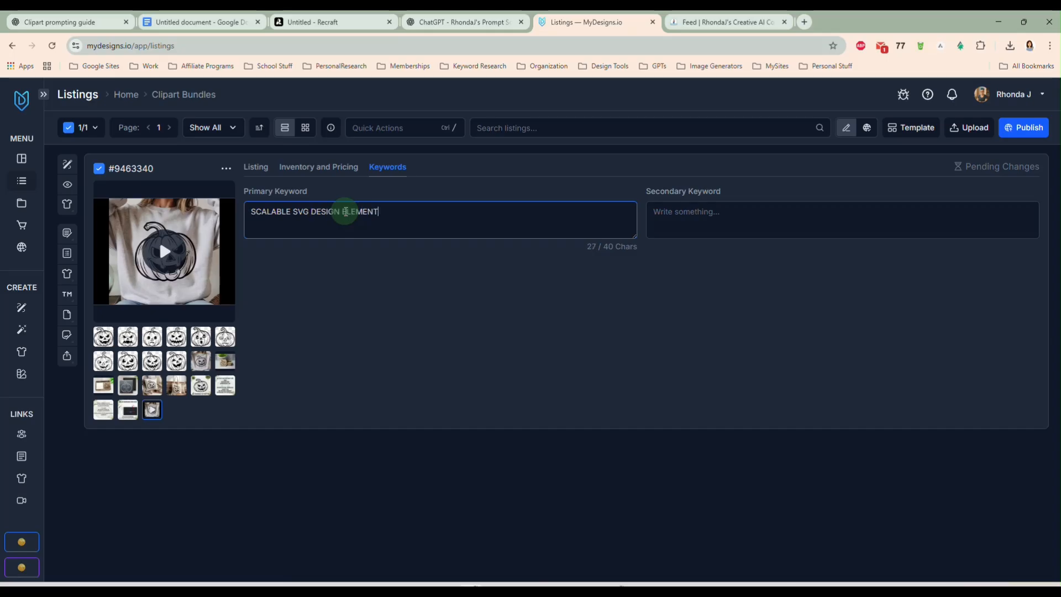
{"action": "type", "text": "IGN ELEMENT"}
Step: Start Vision AI for the listing and change the product type from T-Shirt to Other (Please specify)
{"action": "left_click", "coordinate": [256, 167]}
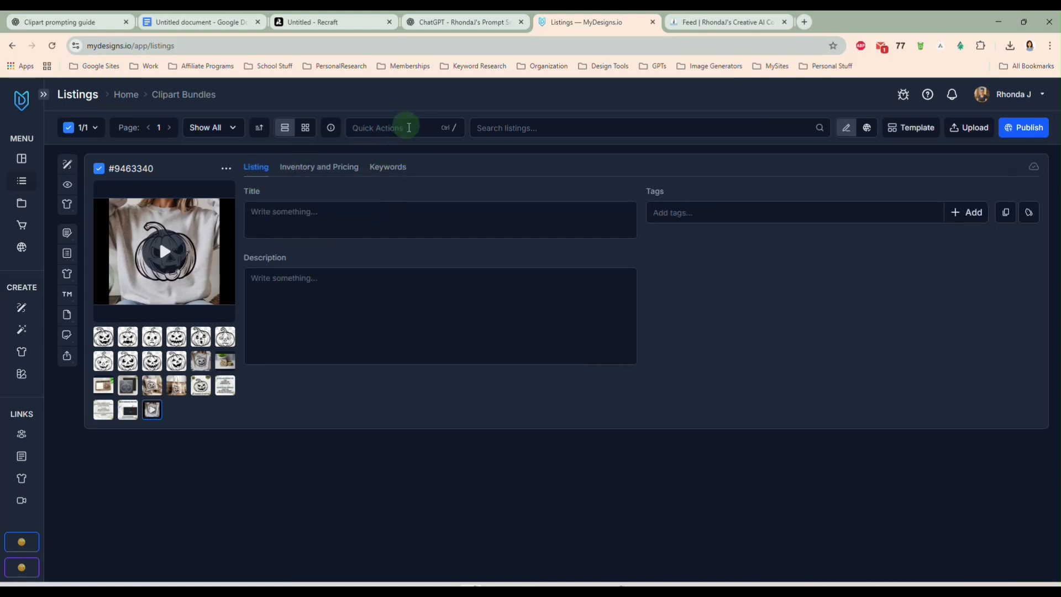
{"action": "left_click", "coordinate": [409, 127]}
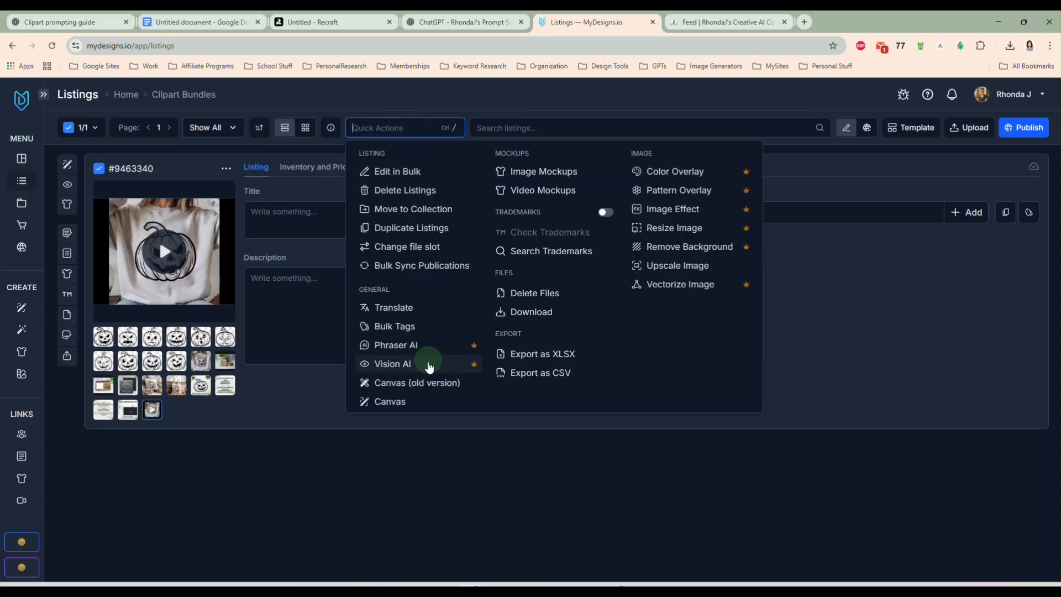
{"action": "left_click", "coordinate": [426, 366]}
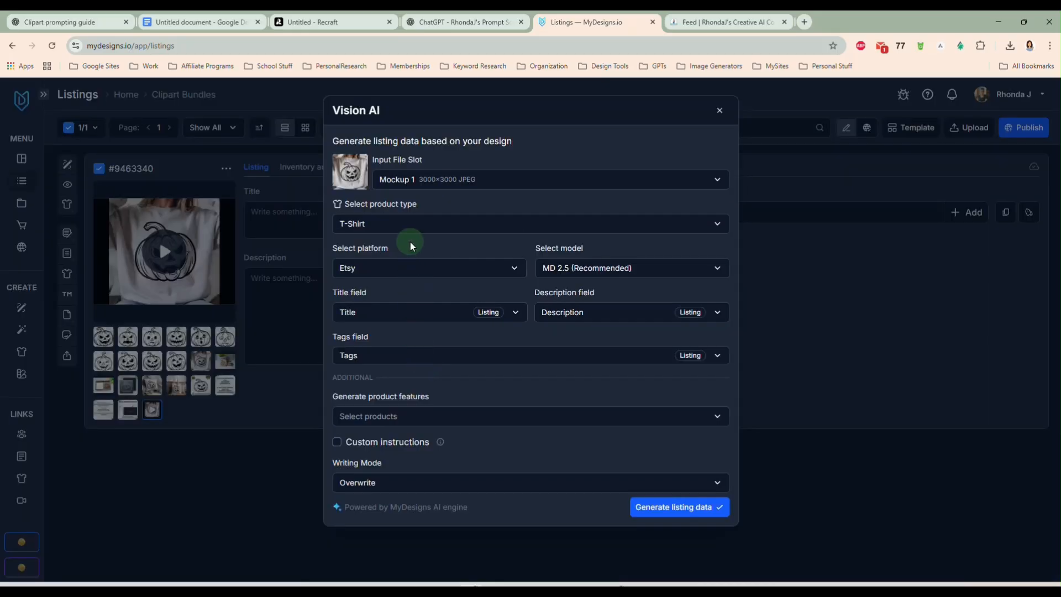
{"action": "left_click", "coordinate": [420, 229]}
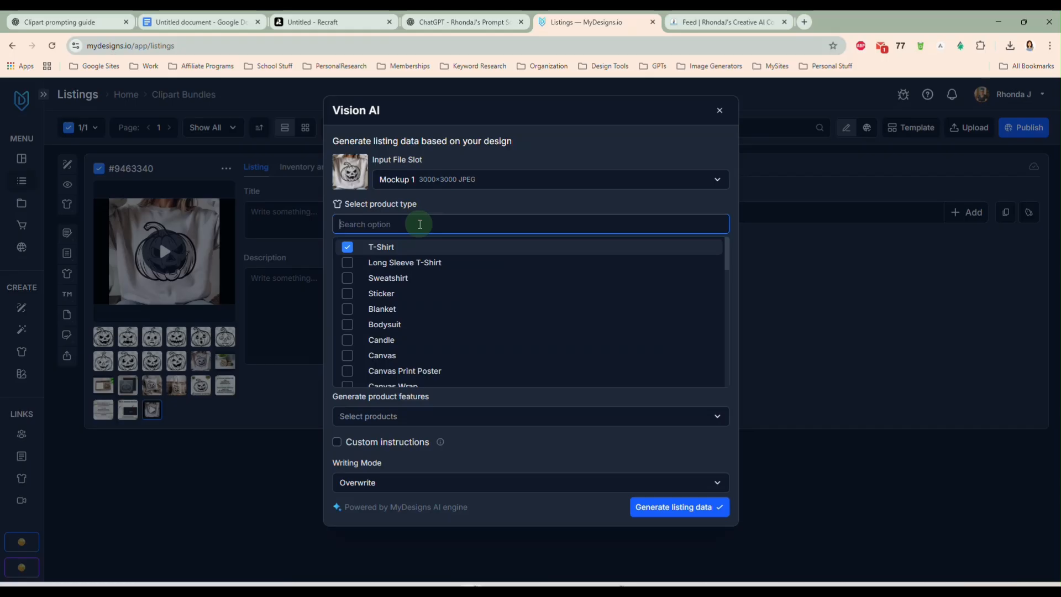
{"action": "left_click", "coordinate": [349, 250]}
{"action": "scroll", "coordinate": [450, 277], "scroll_direction": "down", "scroll_amount": 5}
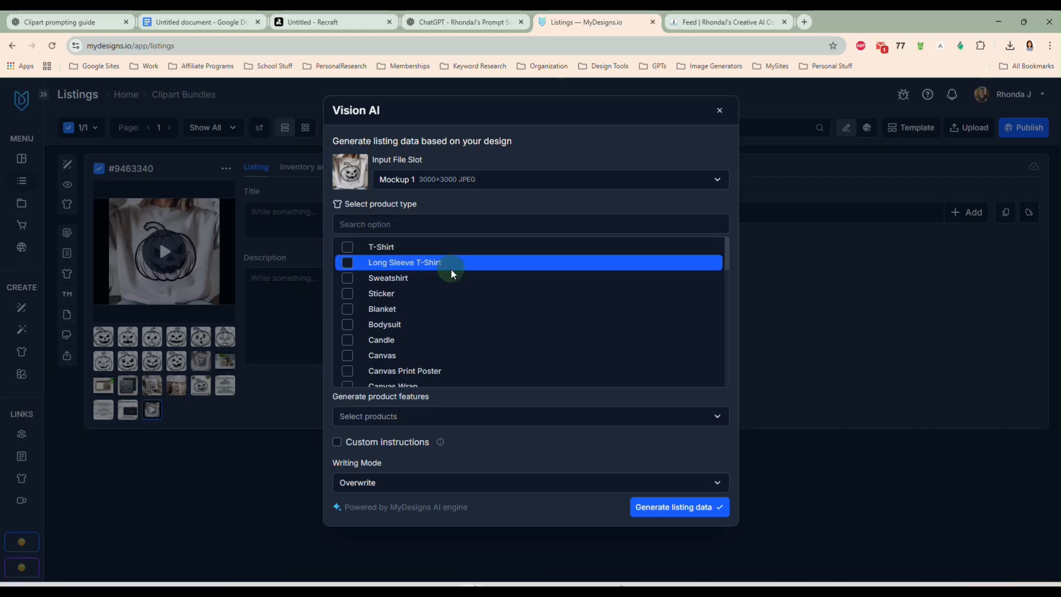
{"action": "scroll", "coordinate": [463, 311], "scroll_direction": "down", "scroll_amount": 5}
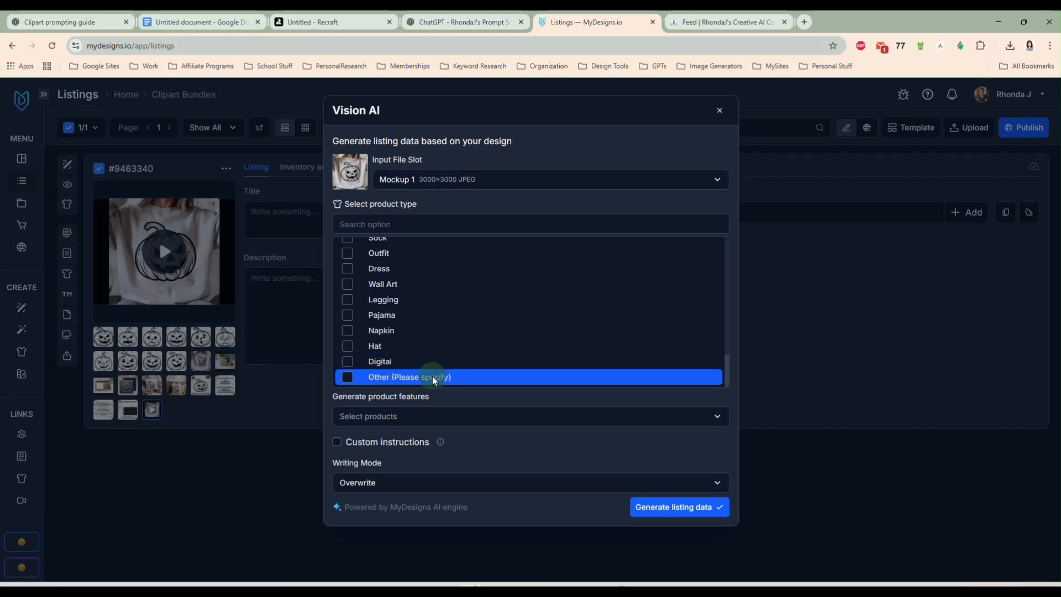
{"action": "left_click", "coordinate": [443, 379]}
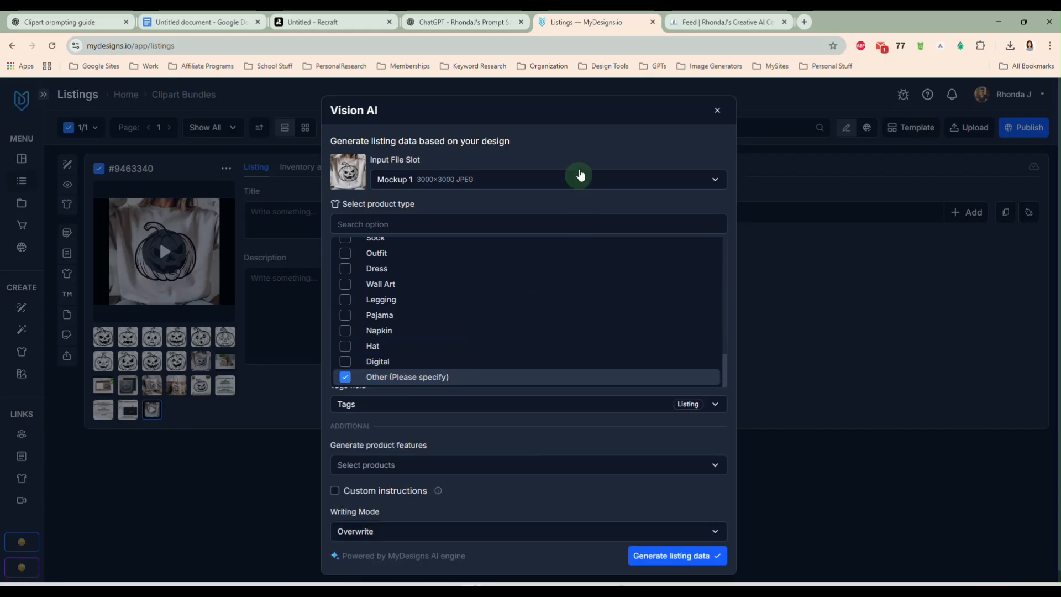
{"action": "left_click", "coordinate": [579, 152]}
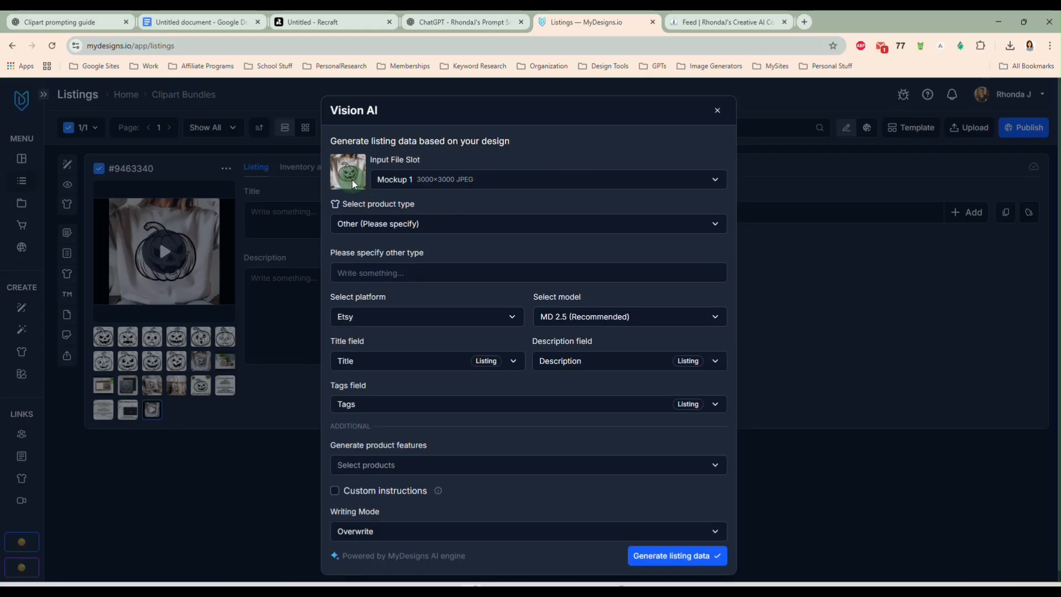
Step: Use File 1 as the Vision AI input file slot and specify the other type as "Set Of 10 Halloween Pumpkin SVG Design Elements"
{"action": "left_click", "coordinate": [403, 185]}
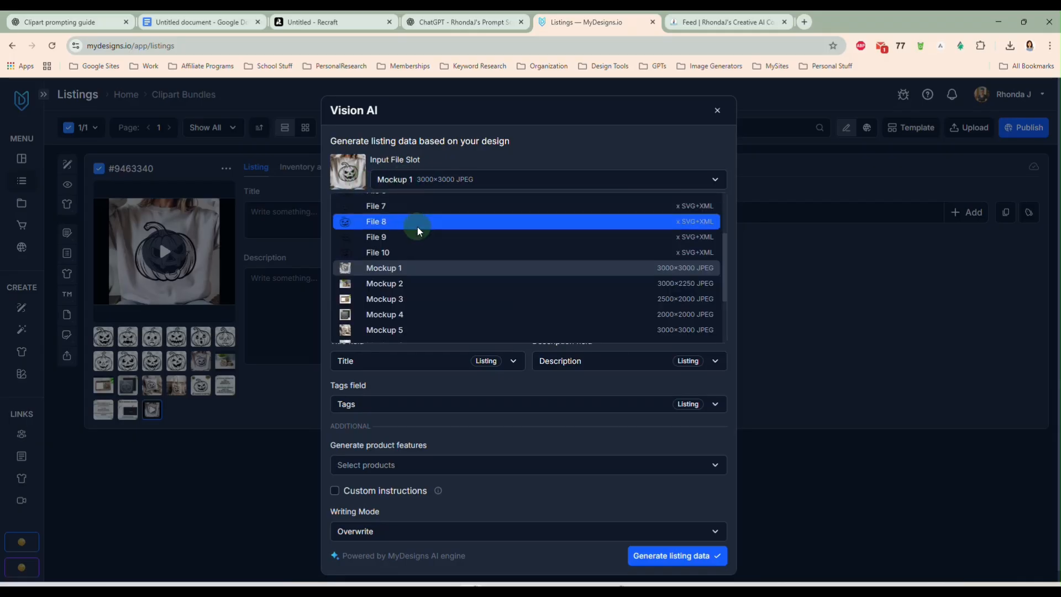
{"action": "scroll", "coordinate": [424, 270], "scroll_direction": "up", "scroll_amount": 5}
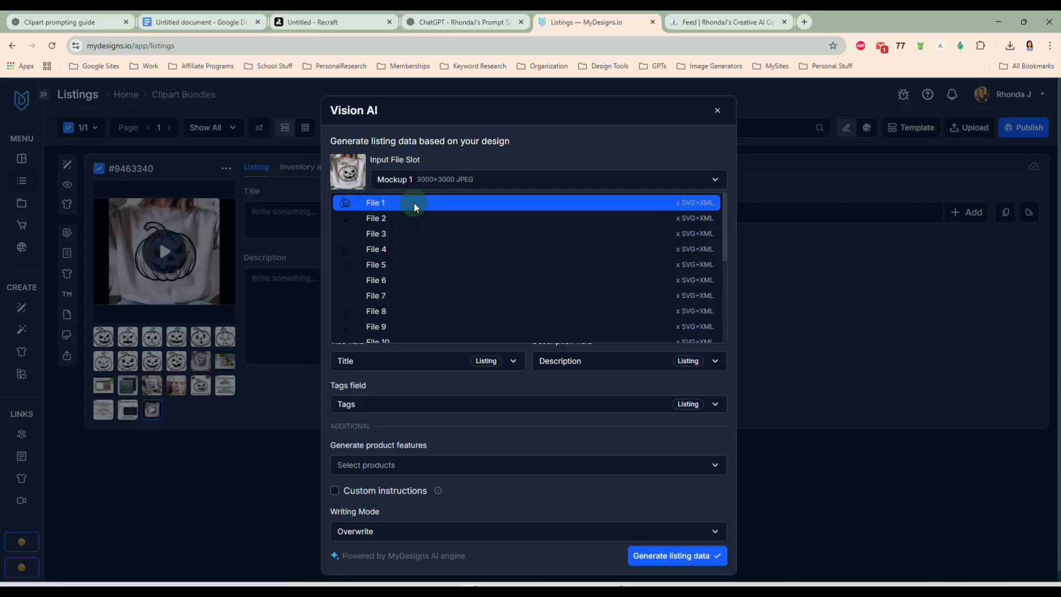
{"action": "left_click", "coordinate": [416, 207]}
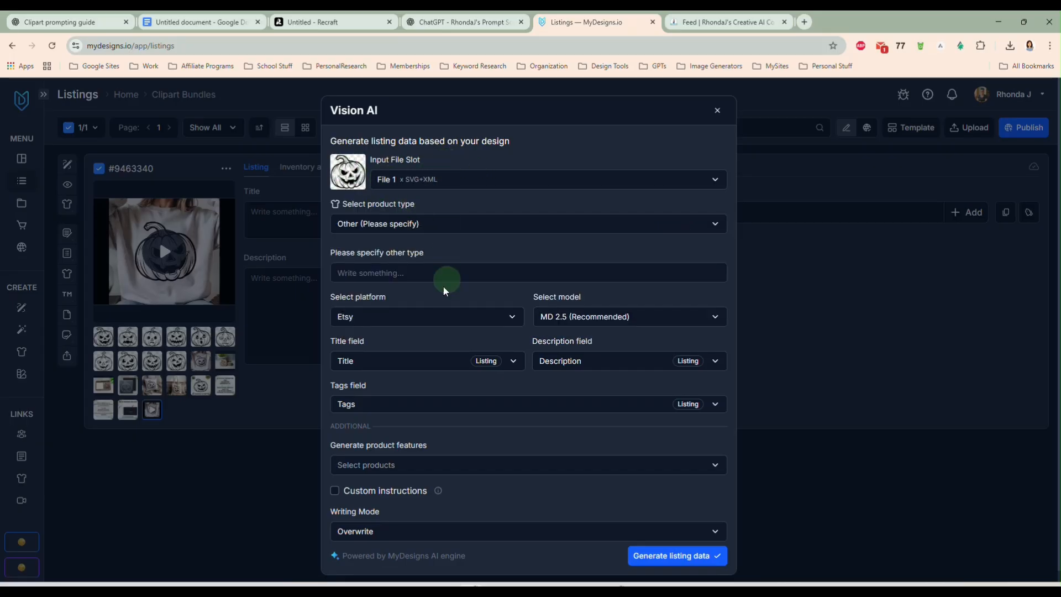
{"action": "left_click", "coordinate": [428, 276]}
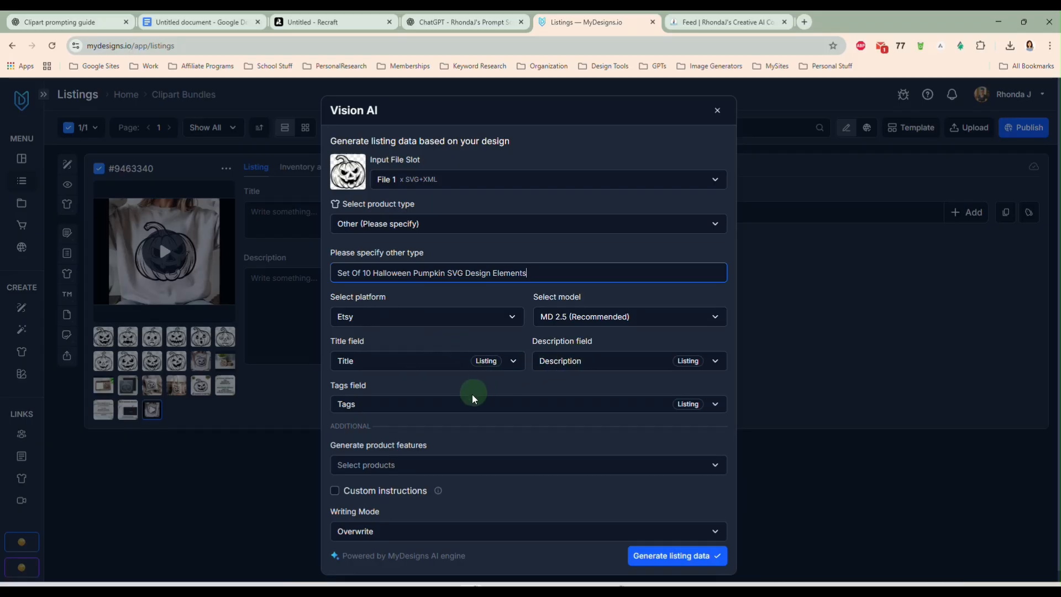
Step: Enable custom instructions for Vision AI and enter "Do not repeat words in title and tags"
{"action": "scroll", "coordinate": [457, 434], "scroll_direction": "down", "scroll_amount": 1}
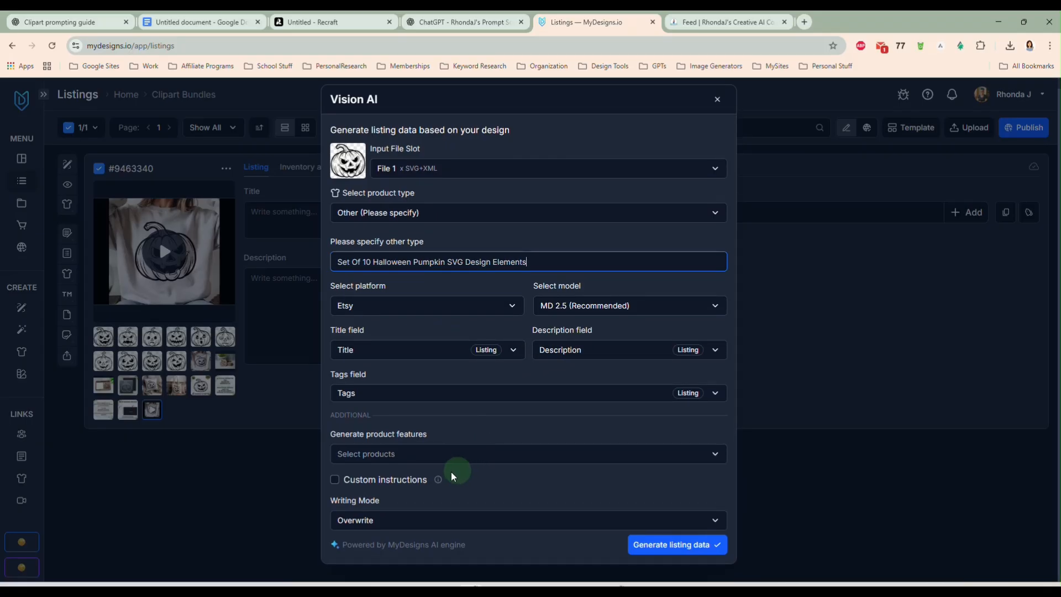
{"action": "left_click", "coordinate": [334, 480]}
{"action": "scroll", "coordinate": [498, 474], "scroll_direction": "down", "scroll_amount": 3}
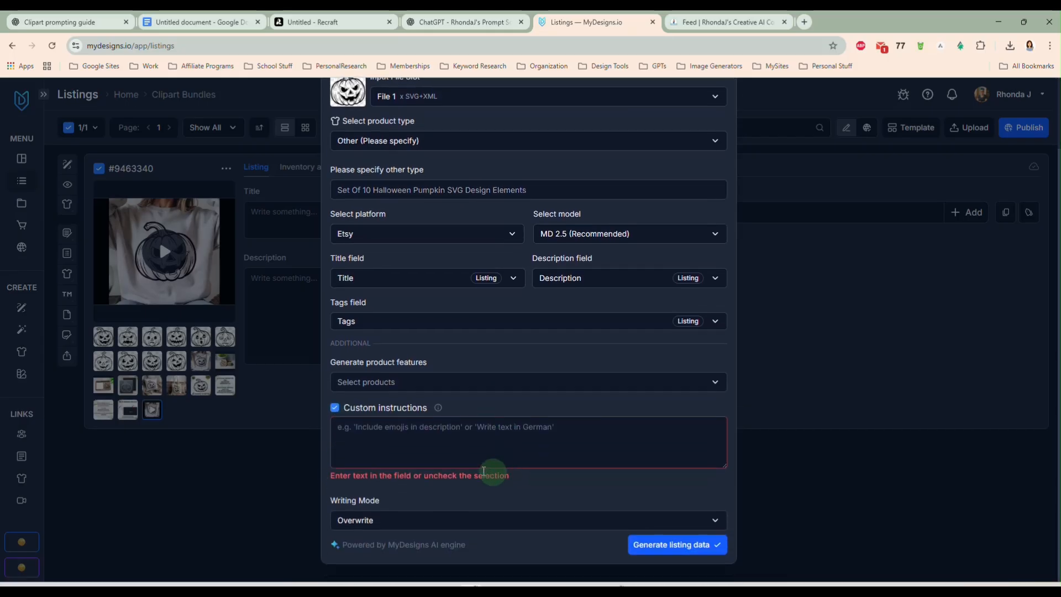
{"action": "left_click", "coordinate": [452, 429]}
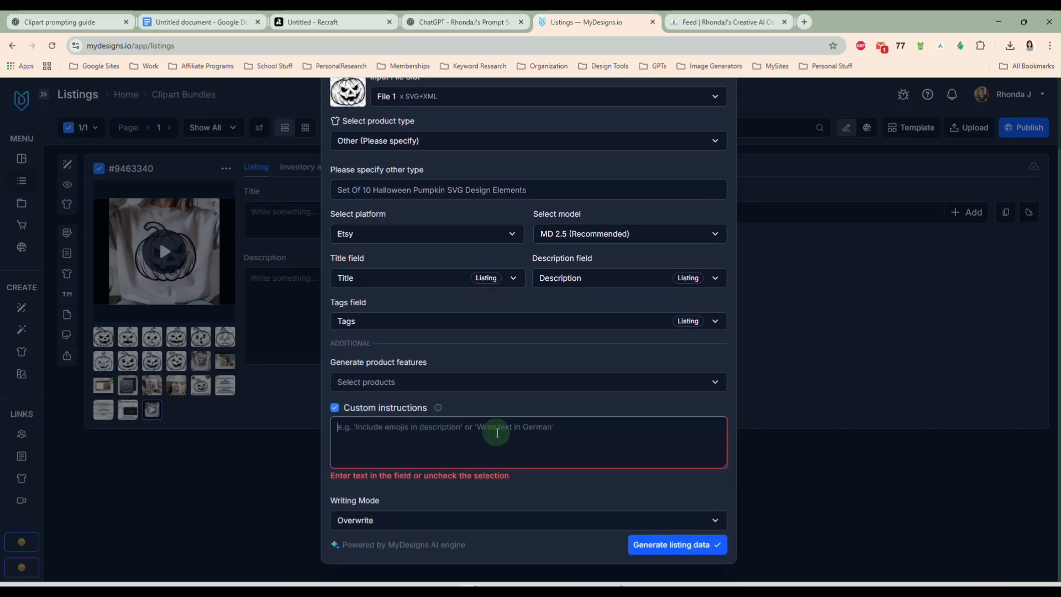
{"action": "type", "text": "Do not repeat wor"}
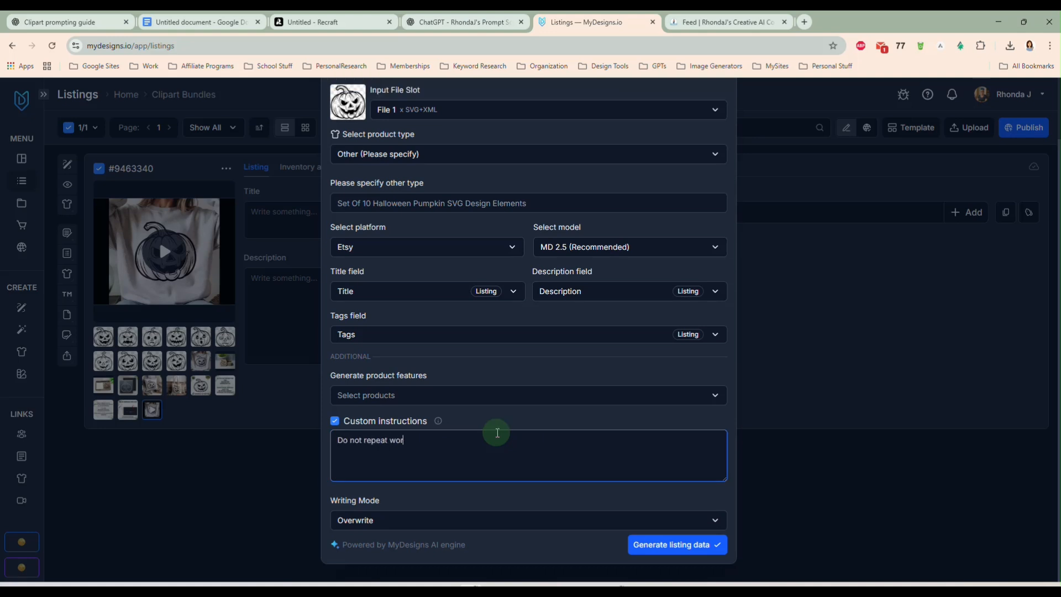
{"action": "type", "text": "ds in title and tags"}
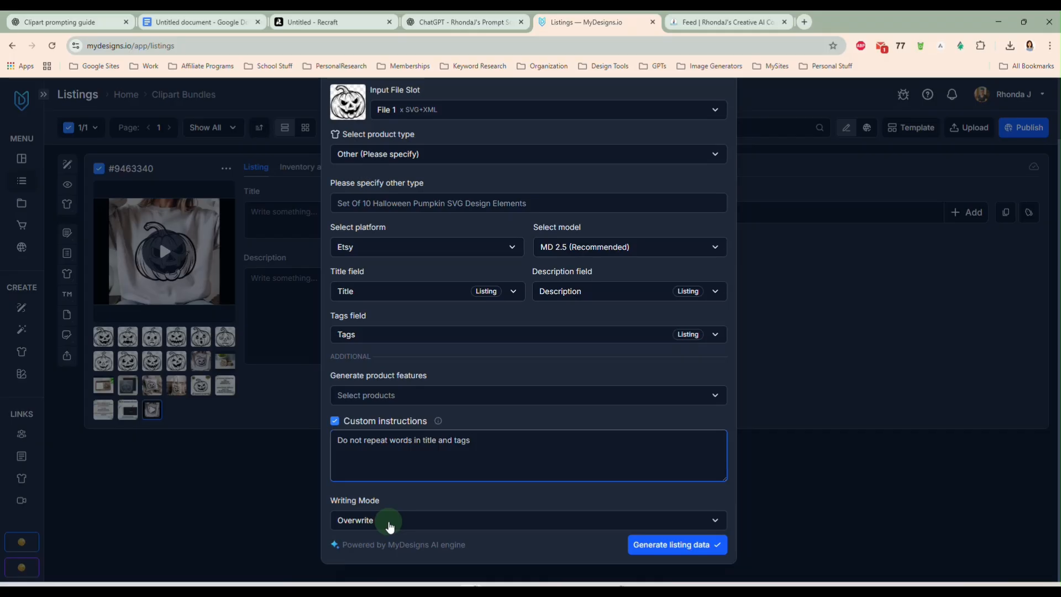
Step: Keep the writing mode at Overwrite and run Vision AI to generate the listing's title, description and tags
{"action": "left_click", "coordinate": [390, 525]}
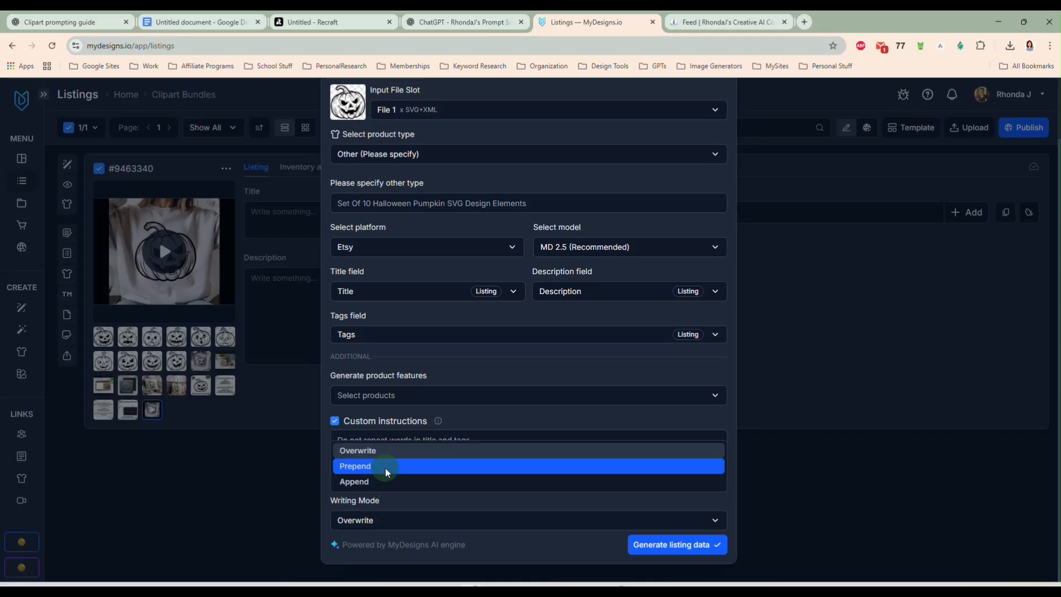
{"action": "left_click", "coordinate": [387, 451]}
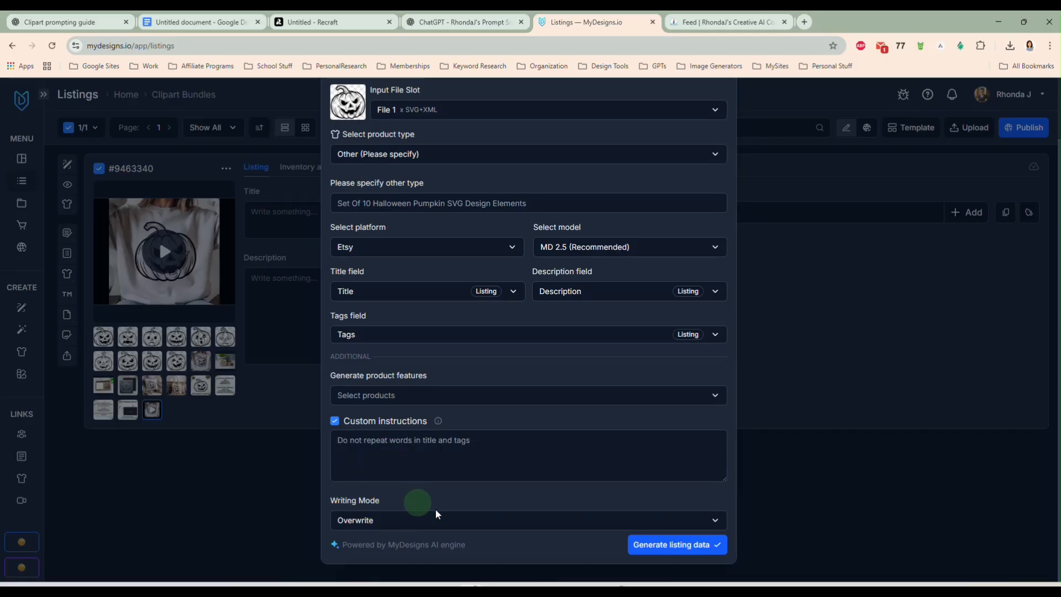
{"action": "left_click", "coordinate": [654, 545]}
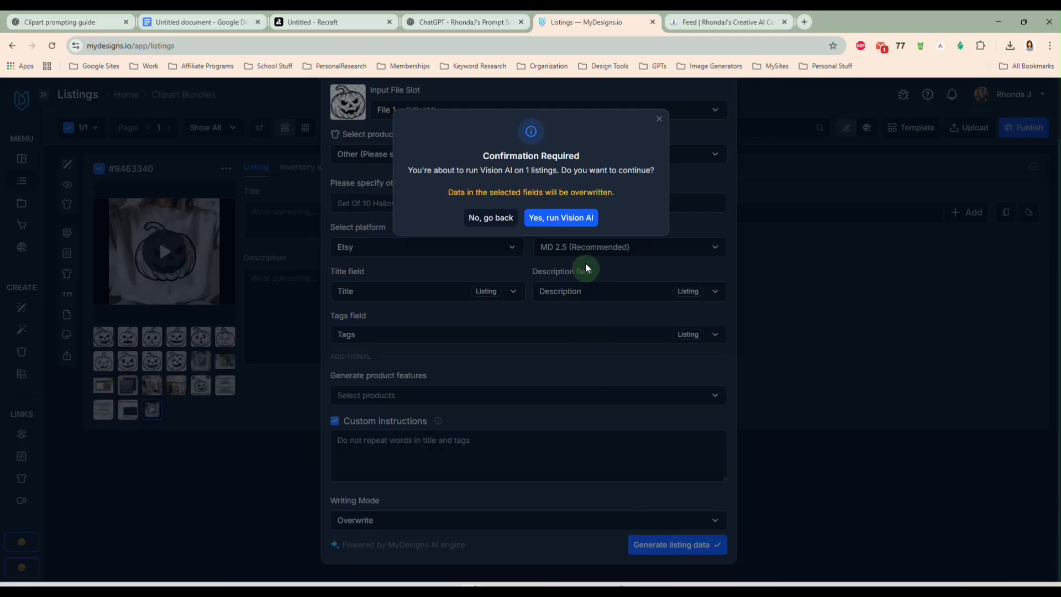
{"action": "left_click", "coordinate": [572, 222]}
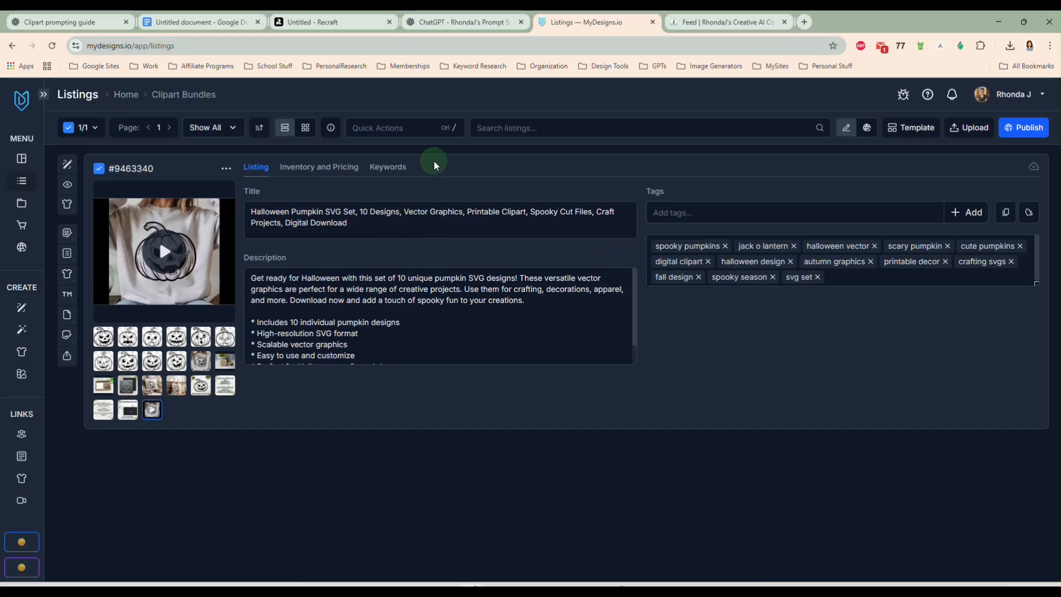
Step: Switch to the existing ChatGPT pumpkin prompt conversation and mention the Smart Tag & Title Generator GPT in the message
{"action": "left_click", "coordinate": [450, 23]}
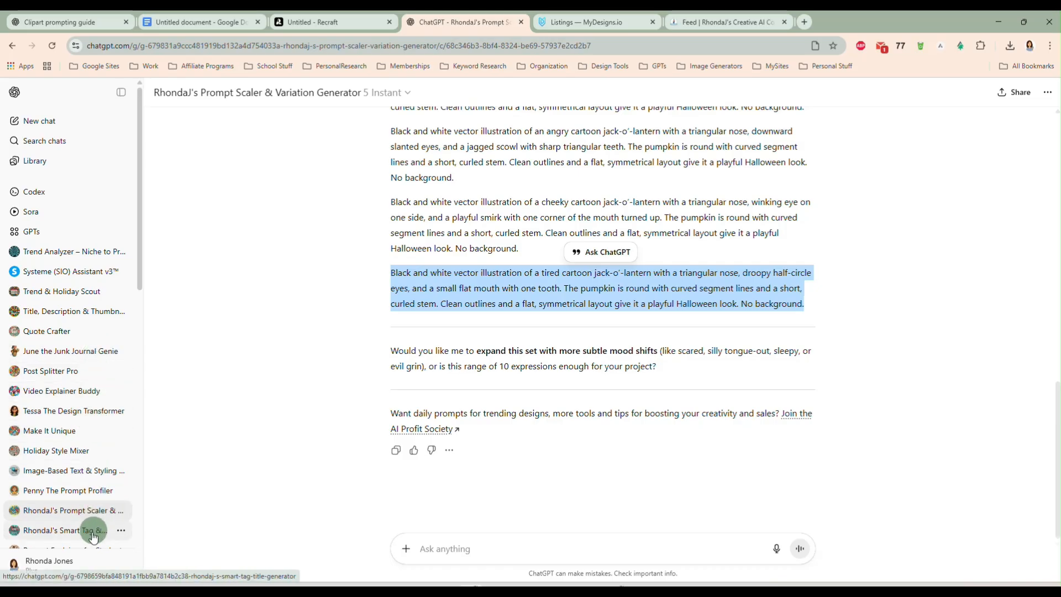
{"action": "left_click", "coordinate": [451, 546]}
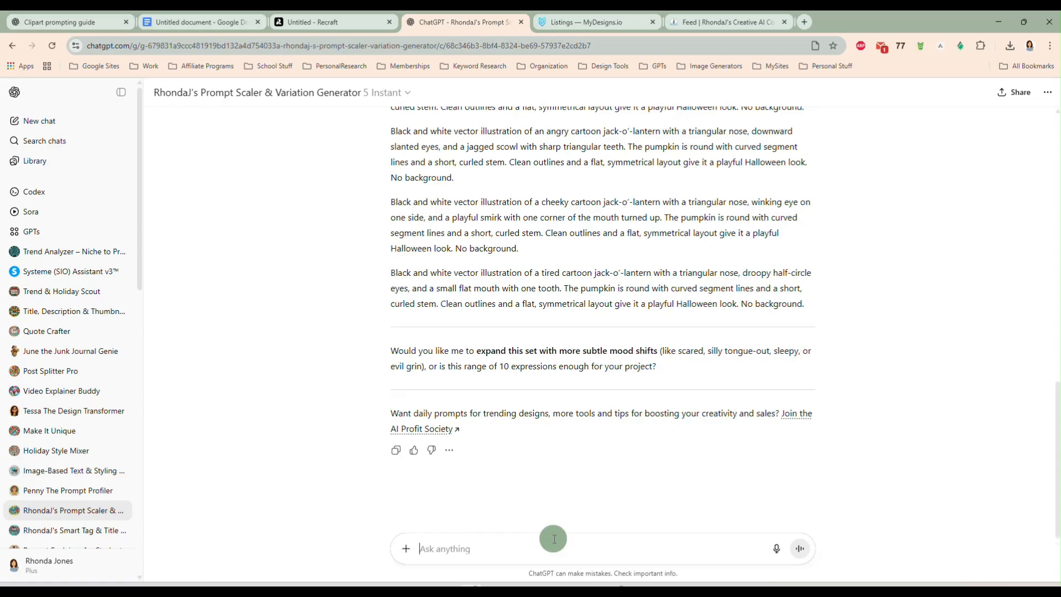
{"action": "type", "text": "@"}
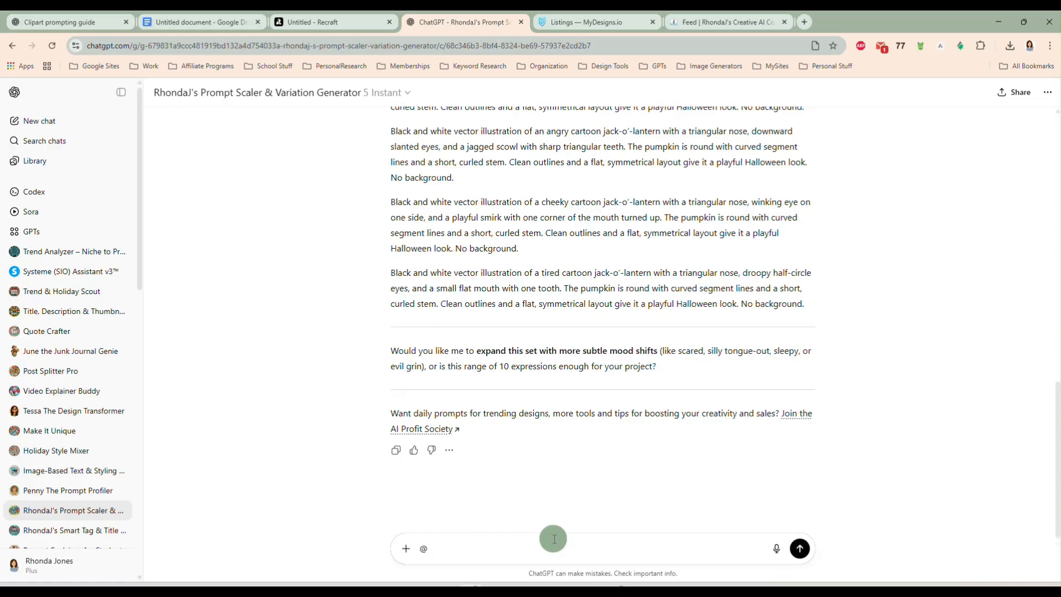
{"action": "scroll", "coordinate": [542, 531], "scroll_direction": "down", "scroll_amount": 3}
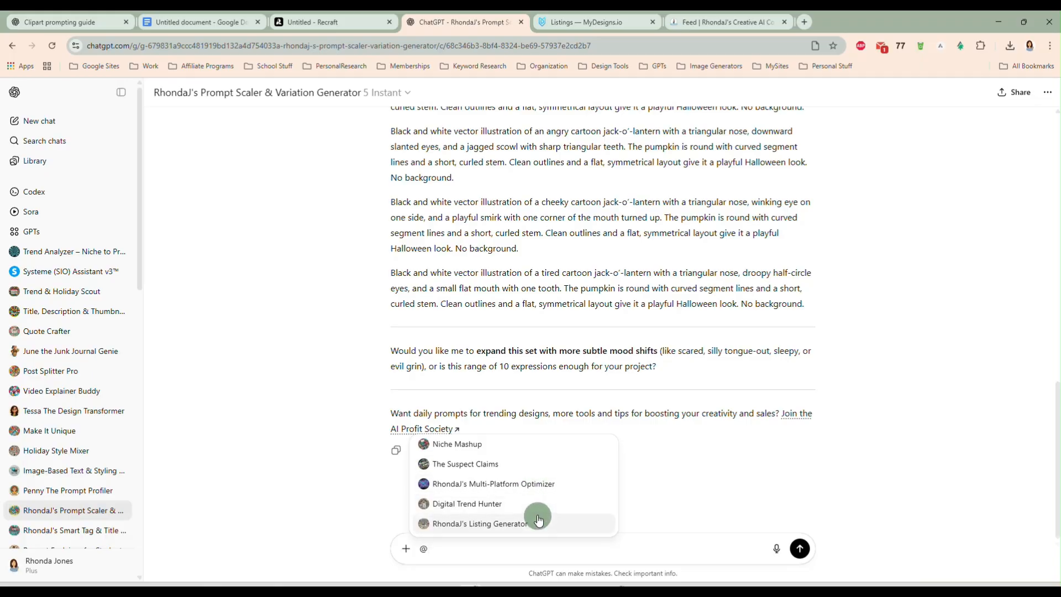
{"action": "scroll", "coordinate": [539, 517], "scroll_direction": "up", "scroll_amount": 2}
{"action": "scroll", "coordinate": [539, 517], "scroll_direction": "up", "scroll_amount": 4}
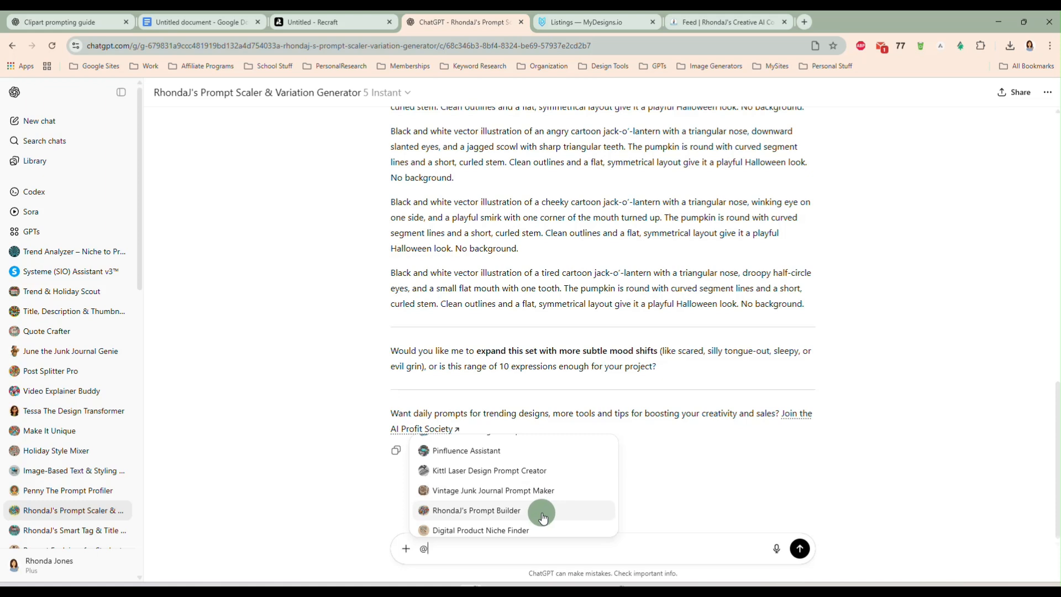
{"action": "scroll", "coordinate": [544, 518], "scroll_direction": "up", "scroll_amount": 5}
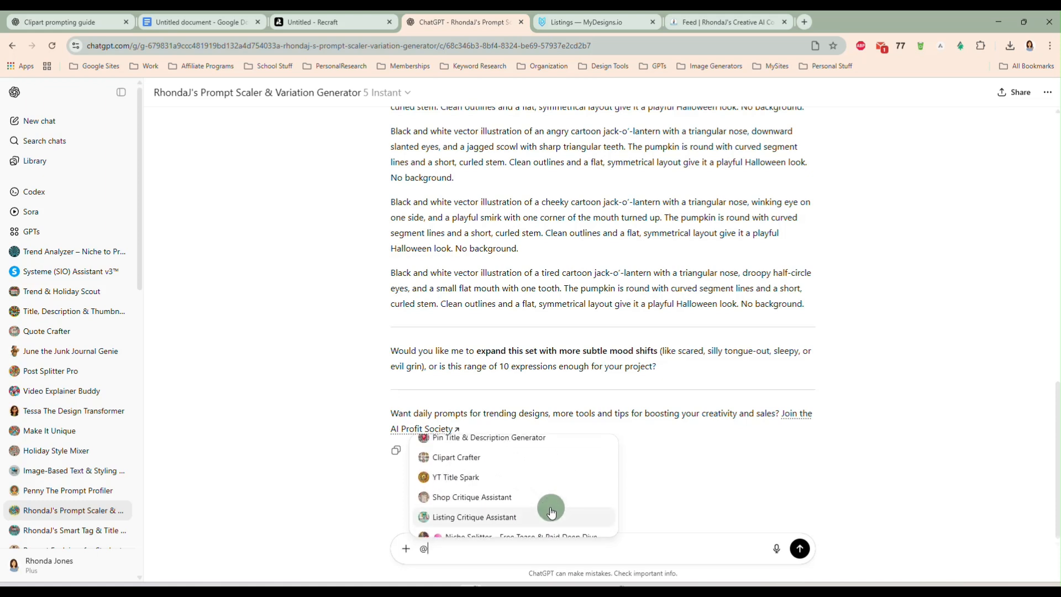
{"action": "scroll", "coordinate": [551, 513], "scroll_direction": "up", "scroll_amount": 8}
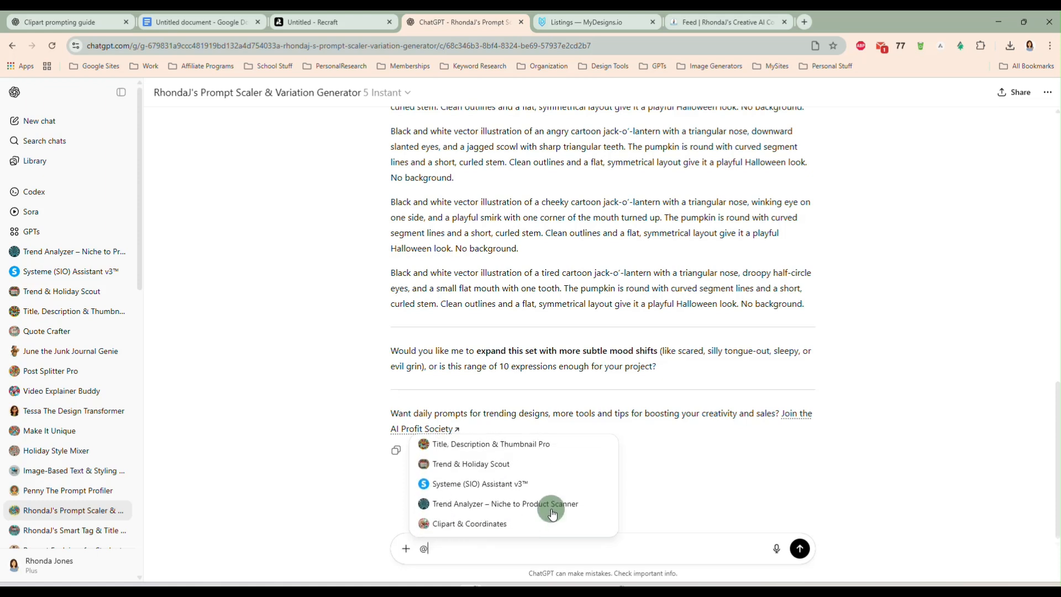
{"action": "scroll", "coordinate": [553, 514], "scroll_direction": "down", "scroll_amount": 4}
{"action": "scroll", "coordinate": [554, 509], "scroll_direction": "up", "scroll_amount": 2}
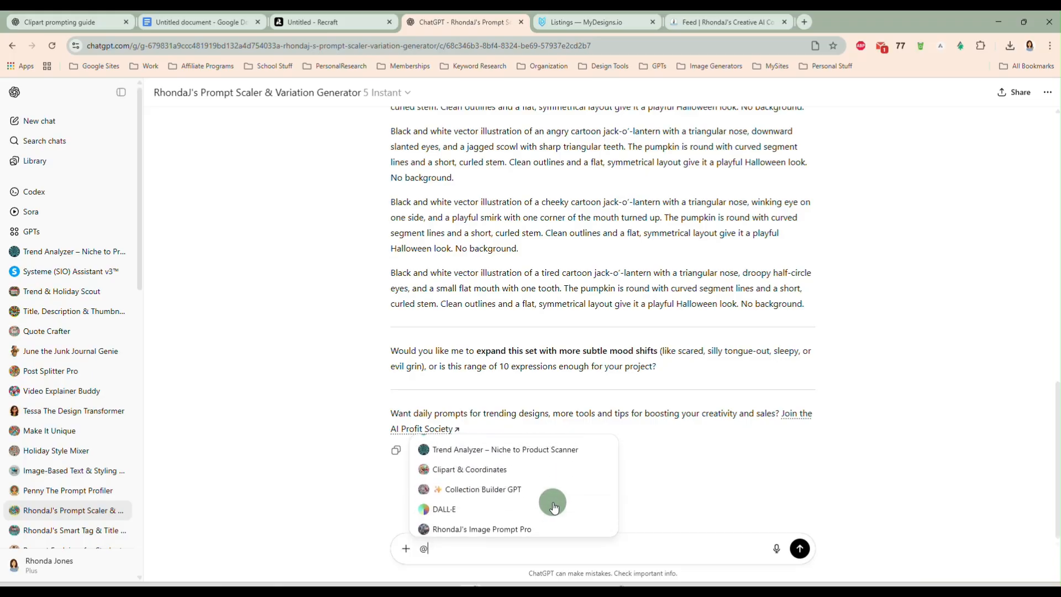
{"action": "scroll", "coordinate": [554, 507], "scroll_direction": "up", "scroll_amount": 5}
{"action": "scroll", "coordinate": [555, 511], "scroll_direction": "up", "scroll_amount": 3}
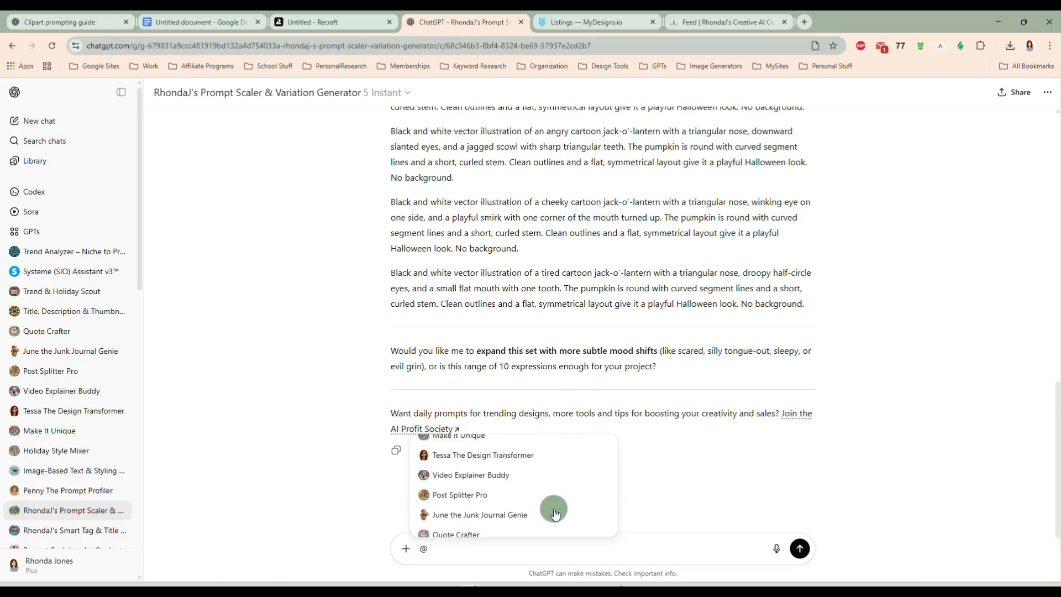
{"action": "scroll", "coordinate": [555, 513], "scroll_direction": "up", "scroll_amount": 5}
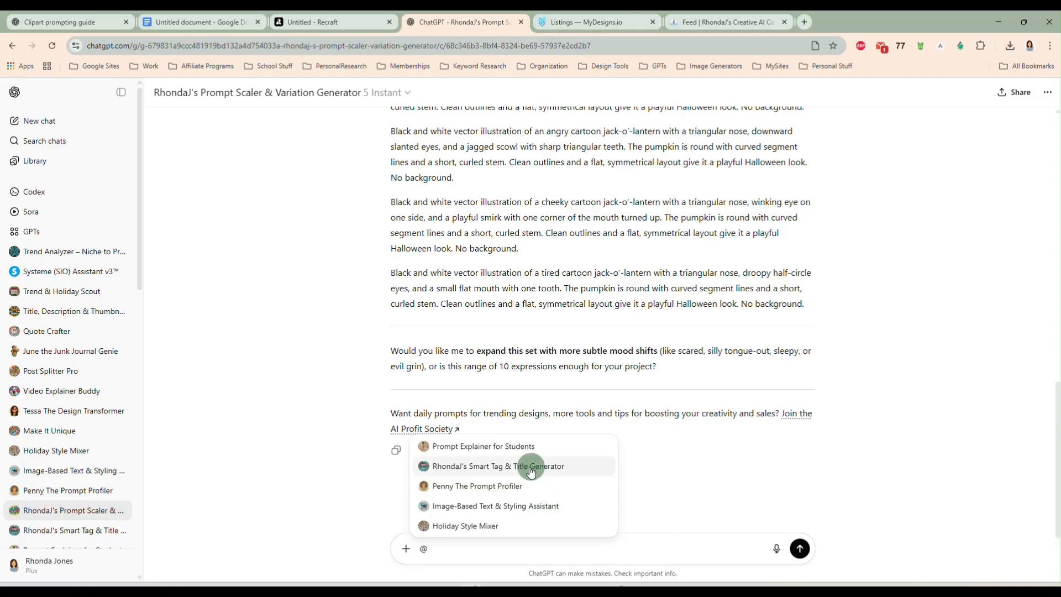
{"action": "left_click", "coordinate": [530, 467]}
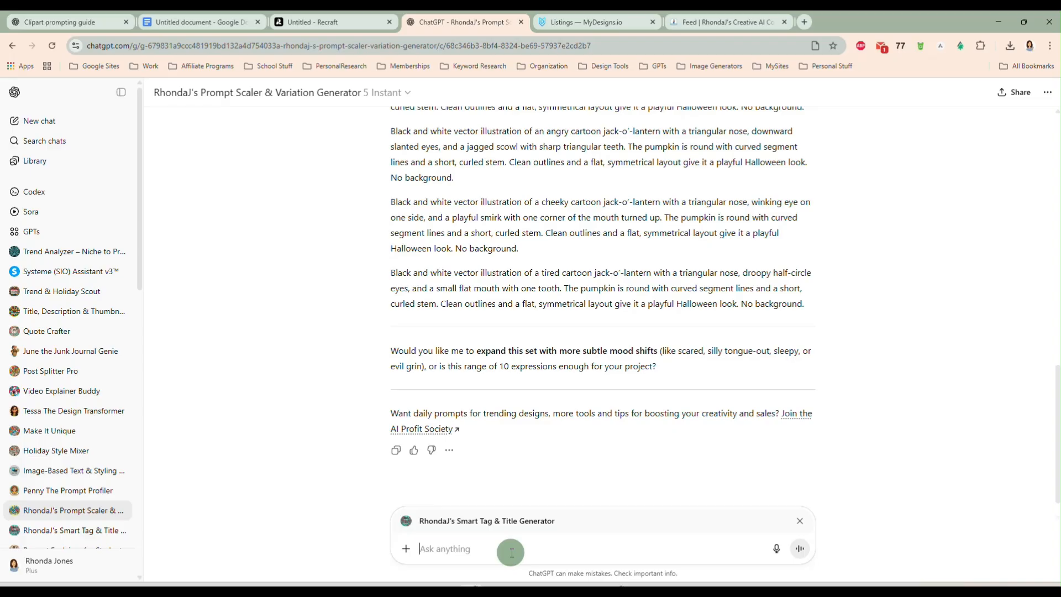
Step: Send the request "Set of 10 Halloween Pumpkin SVG Design Elements - based on the prompts above" to the tag and title generator
{"action": "type", "text": "Set of 10 Halloween Pump"}
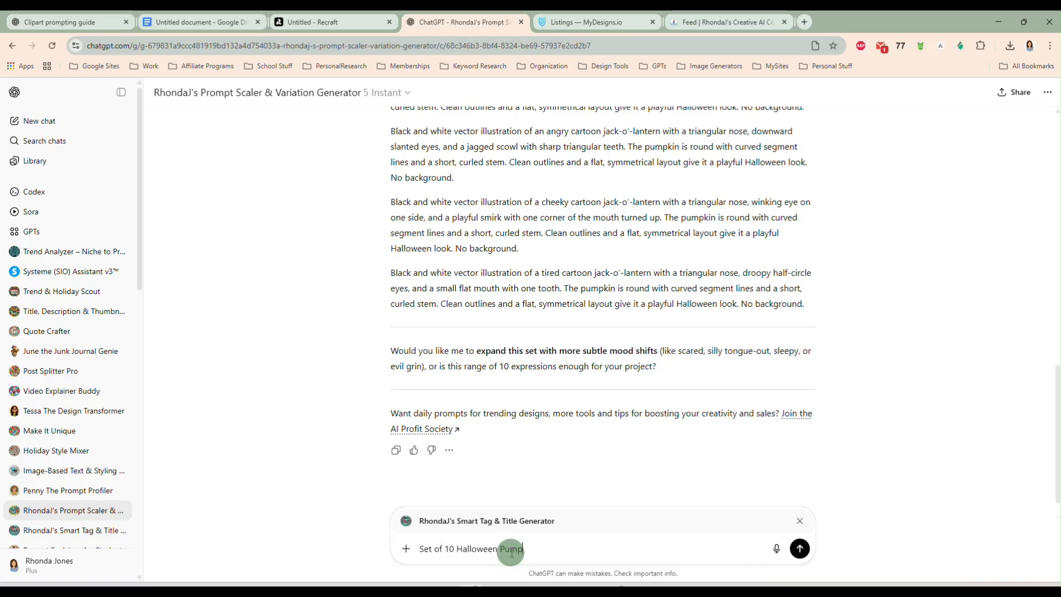
{"action": "type", "text": "kin SVG Design Element"}
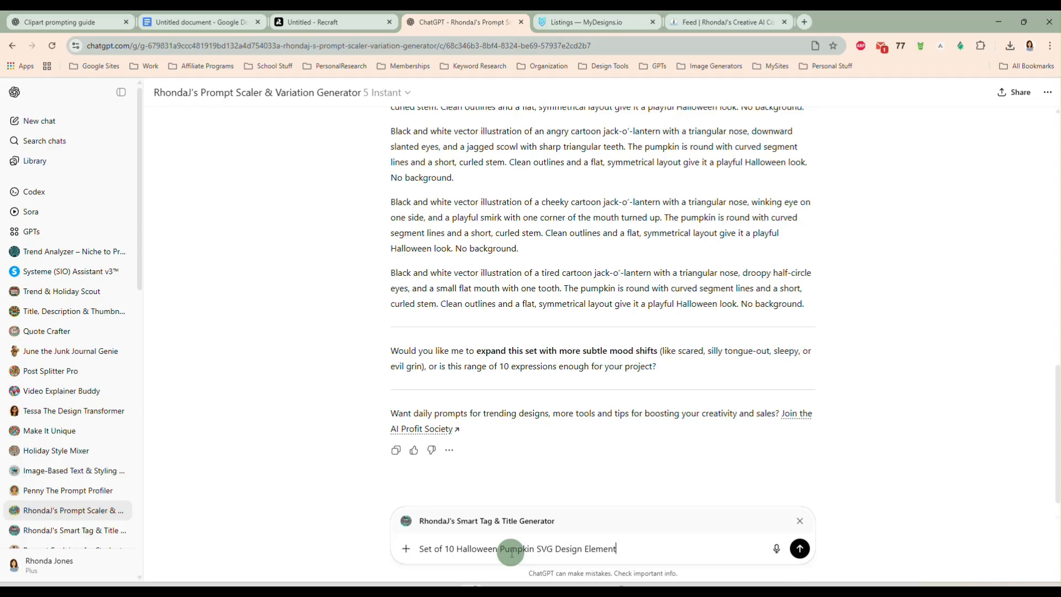
{"action": "type", "text": "s - based on the p"}
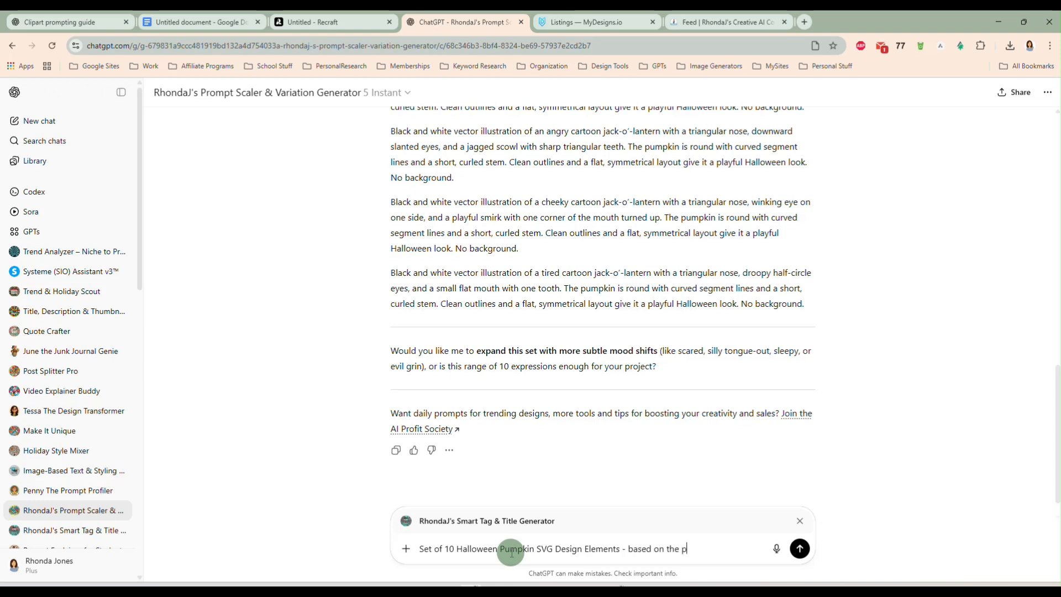
{"action": "type", "text": "rompts above"}
{"action": "key", "text": "Return"}
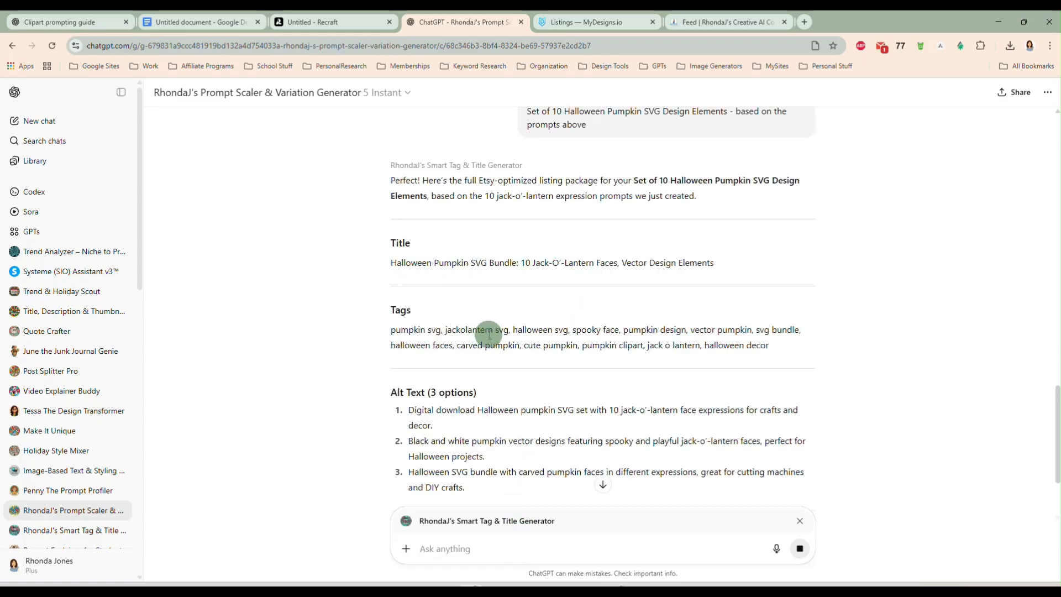
Step: Replace the MyDesigns listing title with the generated "Halloween Pumpkin SVG Bundle: 10 Jack-O'-Lantern Faces, Vector Design Elements" copied from ChatGPT
{"action": "scroll", "coordinate": [489, 333], "scroll_direction": "down", "scroll_amount": 1}
{"action": "double_click", "coordinate": [458, 209]}
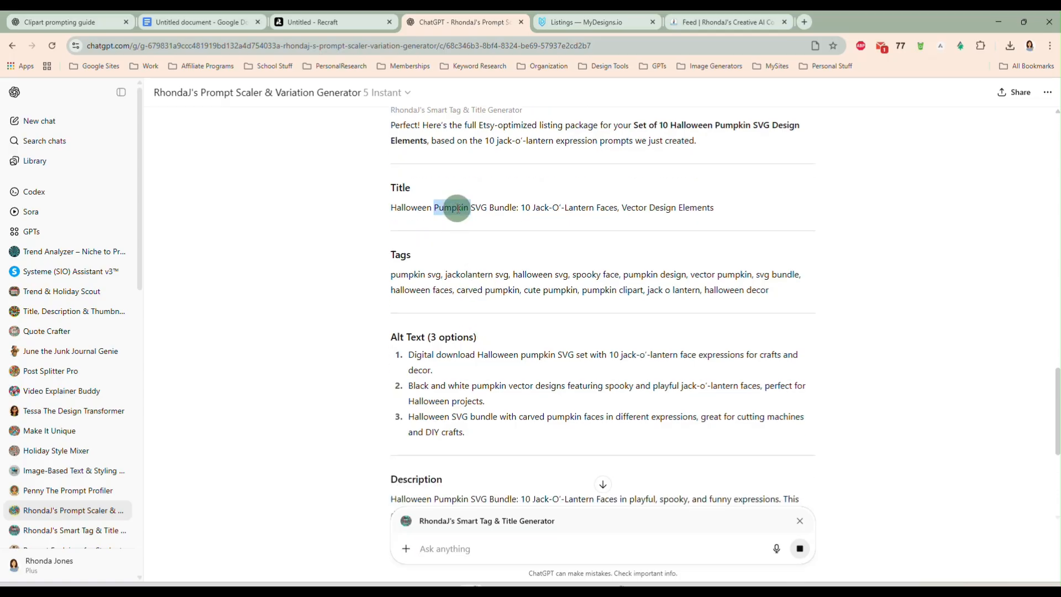
{"action": "triple_click", "coordinate": [458, 209]}
{"action": "key", "text": "ctrl+c"}
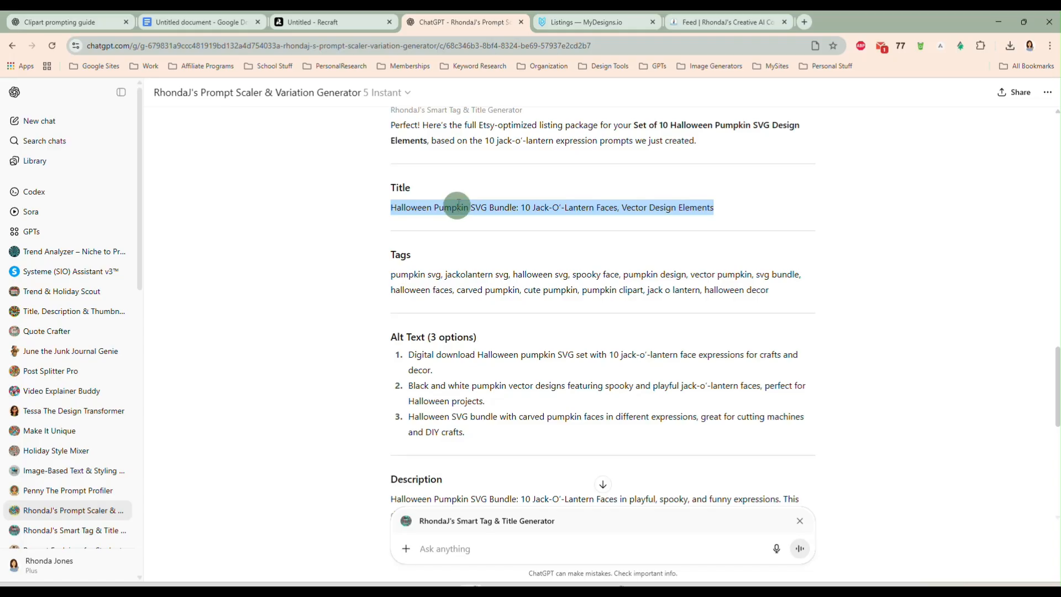
{"action": "left_click", "coordinate": [595, 25]}
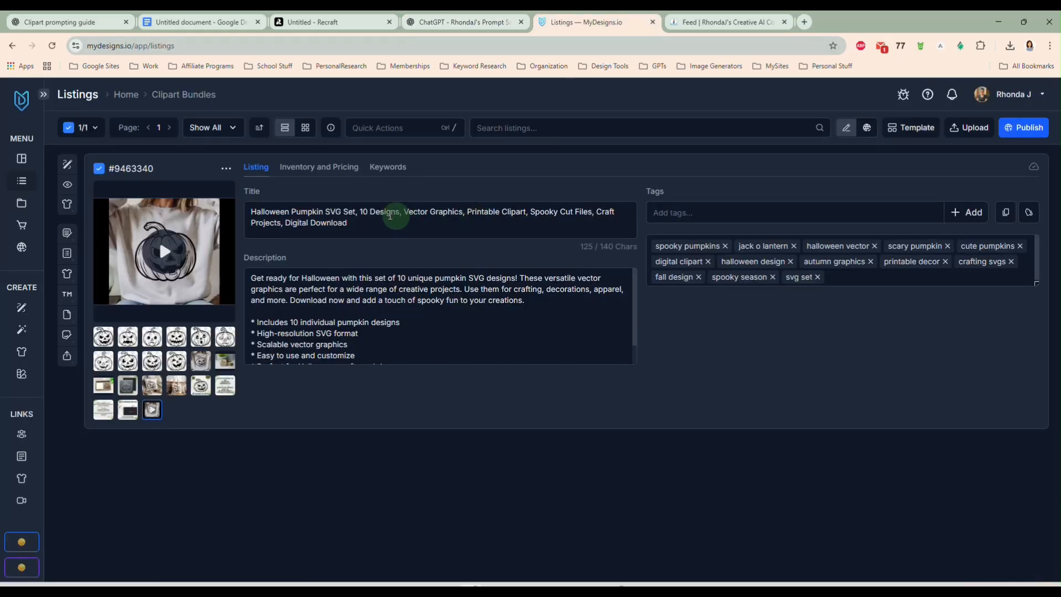
{"action": "left_click_drag", "start_coordinate": [380, 215], "coordinate": [246, 210]}
{"action": "triple_click", "coordinate": [355, 223]}
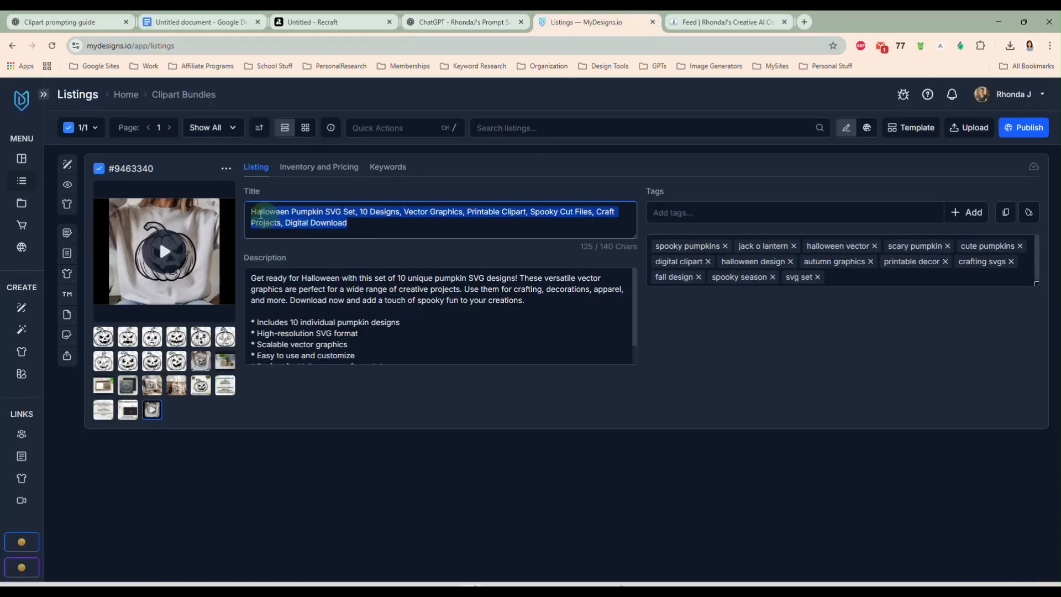
{"action": "key", "text": "ctrl+v"}
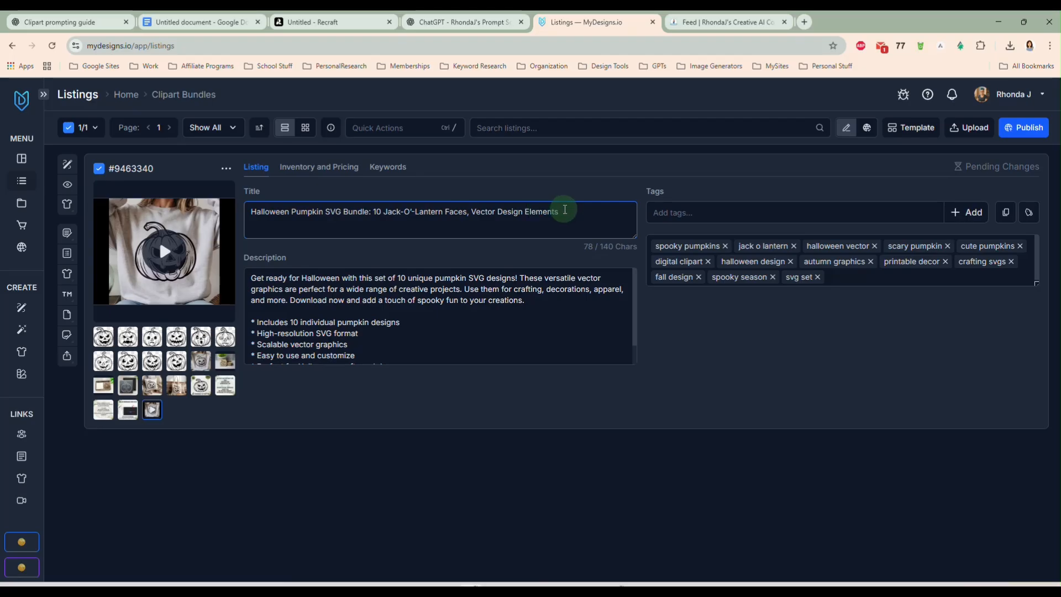
Step: Check the tags suggested in ChatGPT, and remove "scary pumpkin", "cute pumpkins" and "printable decor" from the MyDesigns listing's tags
{"action": "left_click", "coordinate": [439, 25]}
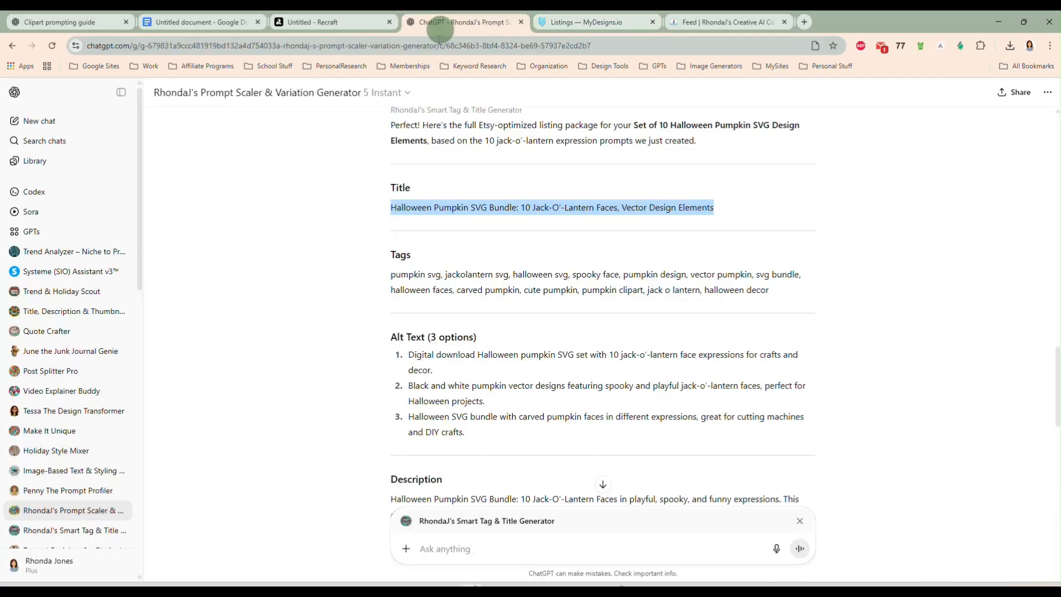
{"action": "scroll", "coordinate": [560, 299], "scroll_direction": "down", "scroll_amount": 1}
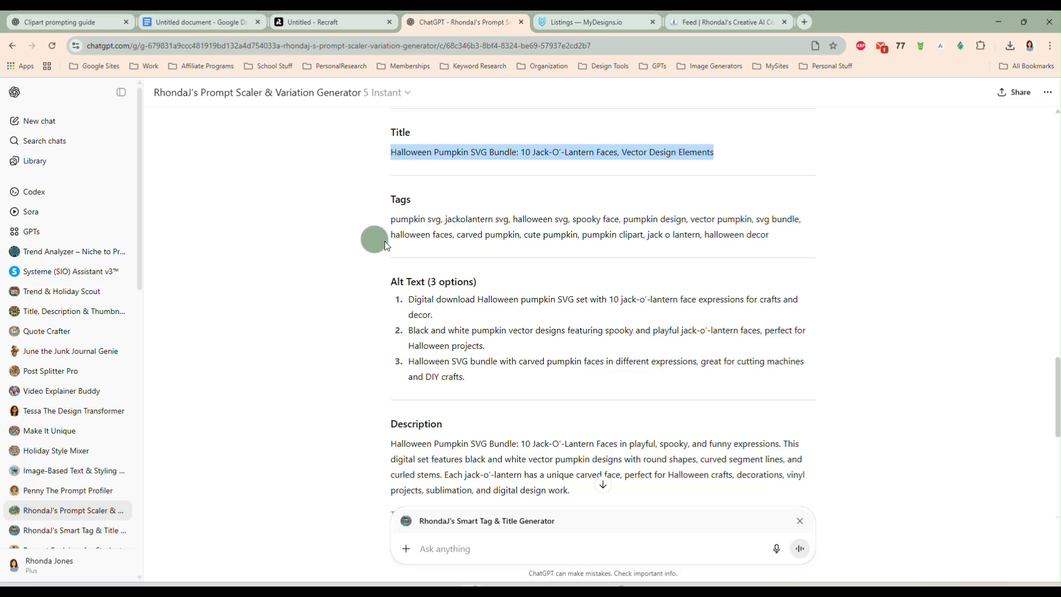
{"action": "left_click", "coordinate": [573, 26]}
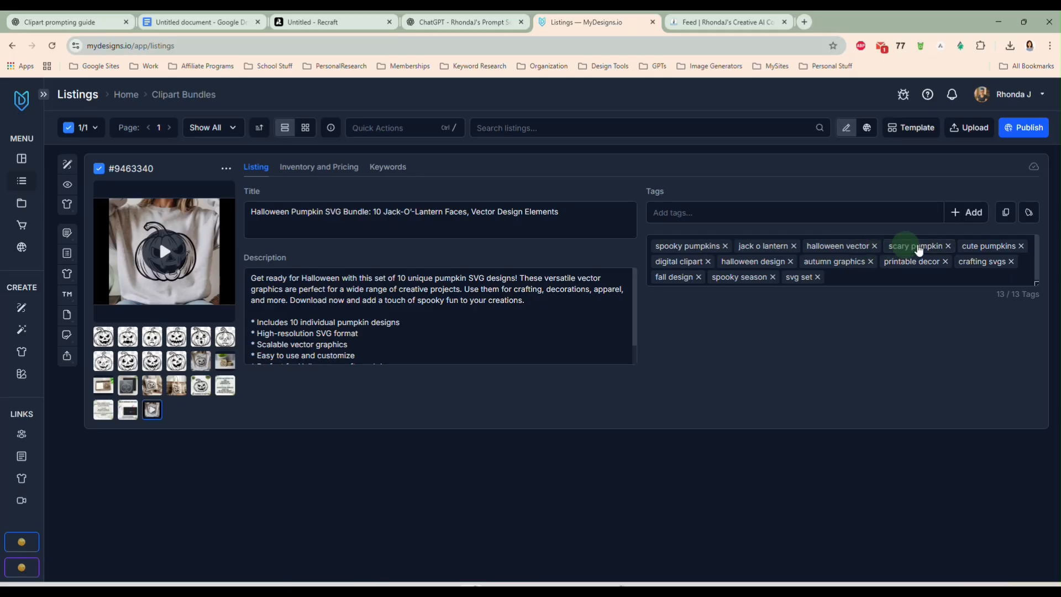
{"action": "left_click", "coordinate": [949, 247]}
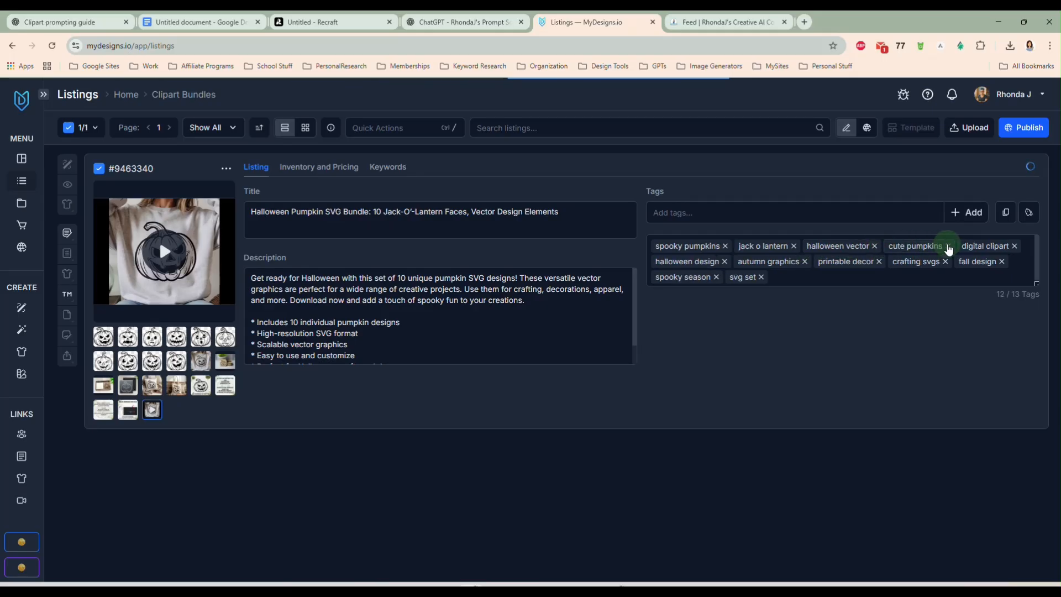
{"action": "left_click", "coordinate": [945, 247]}
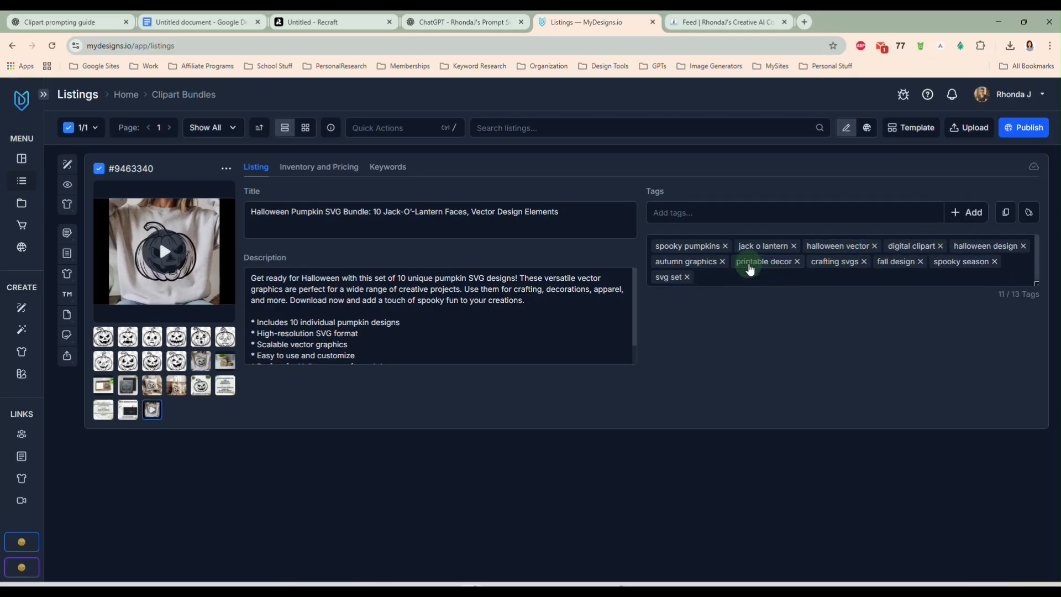
{"action": "left_click", "coordinate": [797, 261]}
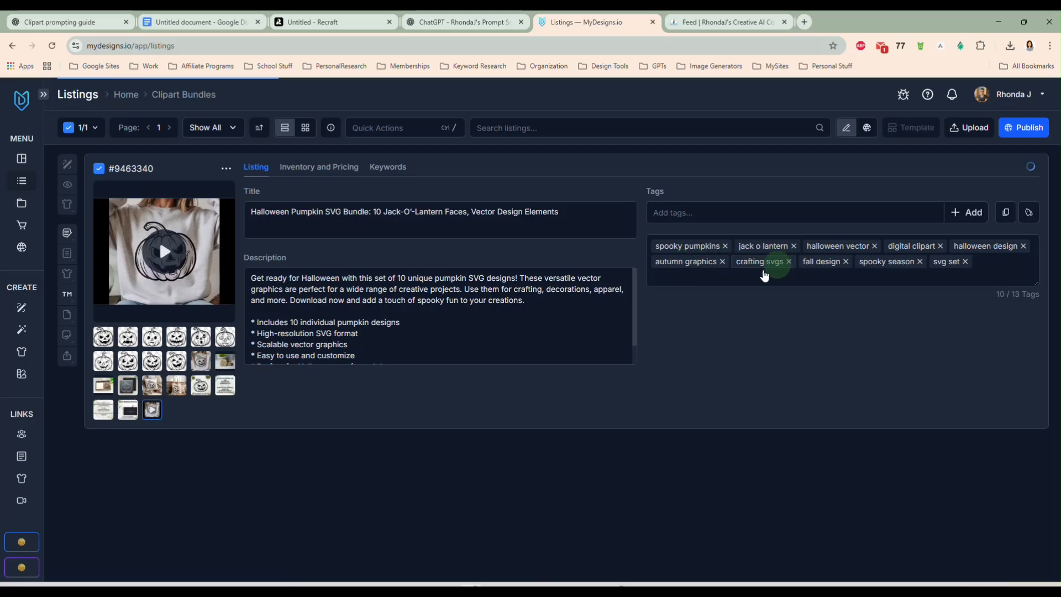
Step: Copy the suggested tag "vector pumpkin" from ChatGPT and add it to the MyDesigns listing's tags
{"action": "left_click", "coordinate": [449, 22]}
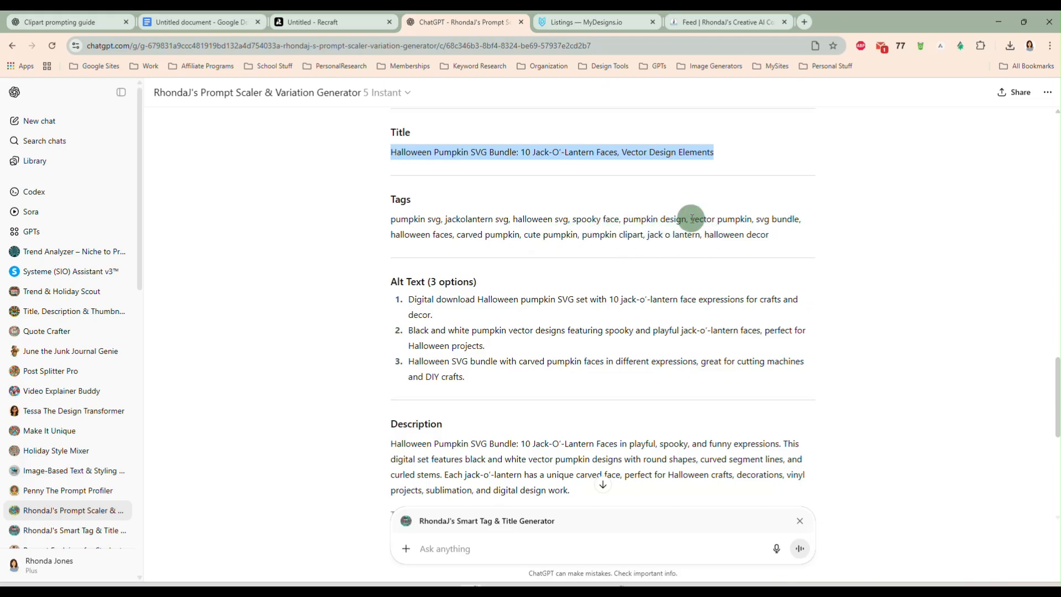
{"action": "left_click_drag", "start_coordinate": [691, 219], "coordinate": [751, 219]}
{"action": "key", "text": "ctrl+c"}
{"action": "key", "text": "ctrl+Tab"}
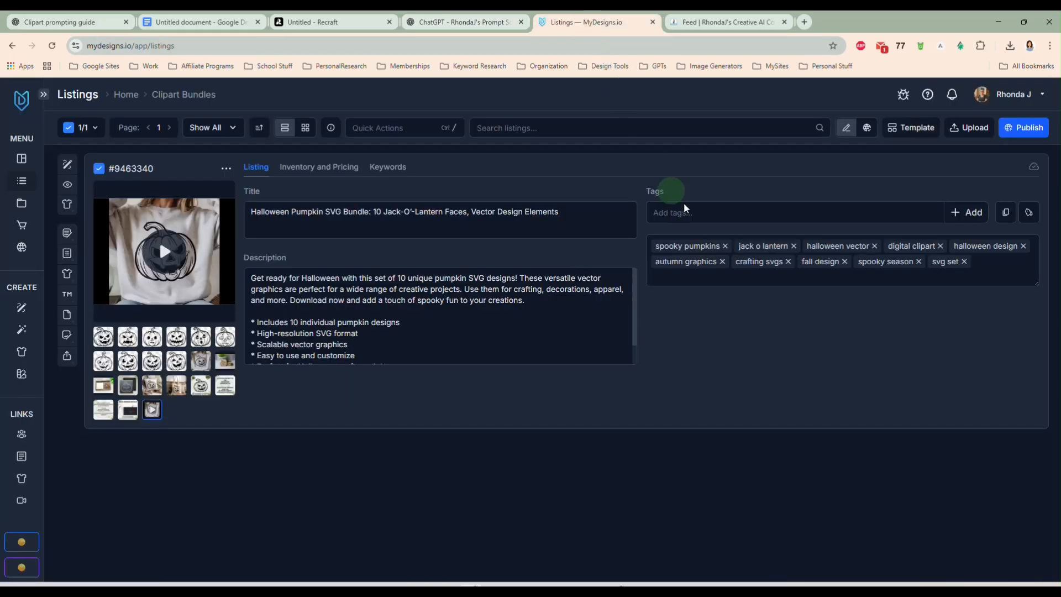
{"action": "left_click", "coordinate": [710, 213]}
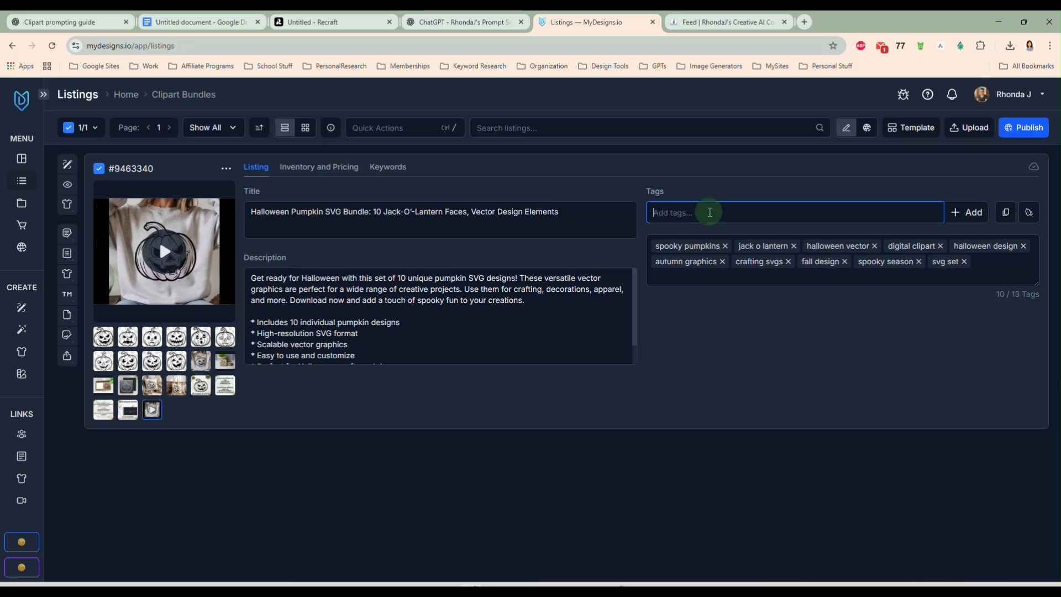
{"action": "key", "text": "ctrl+v"}
{"action": "key", "text": "Return"}
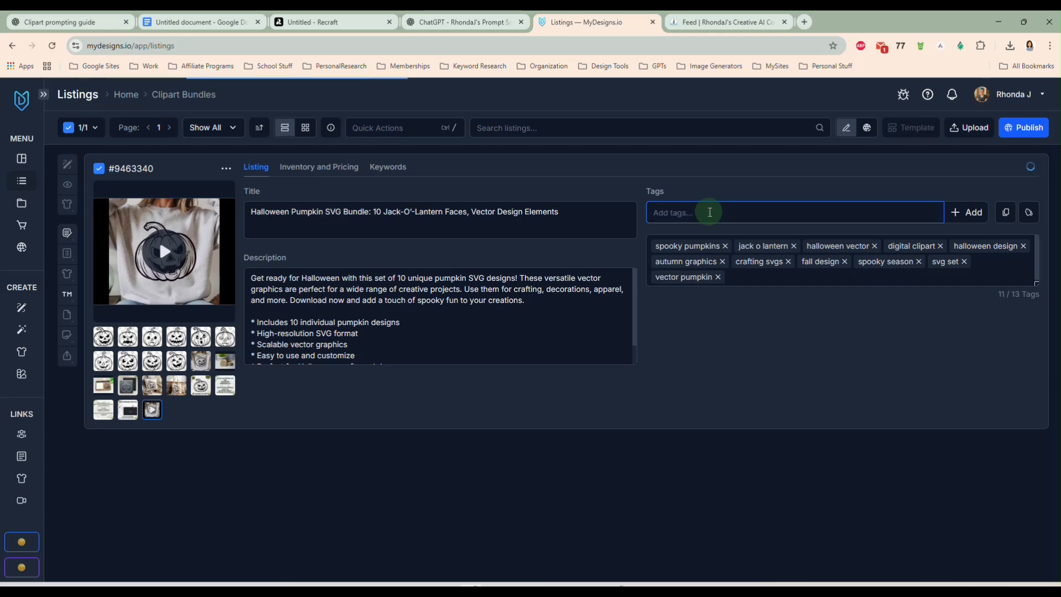
Step: Copy the suggested tag "jackolantern svg" from ChatGPT and add it to the MyDesigns listing's tags
{"action": "left_click", "coordinate": [458, 25]}
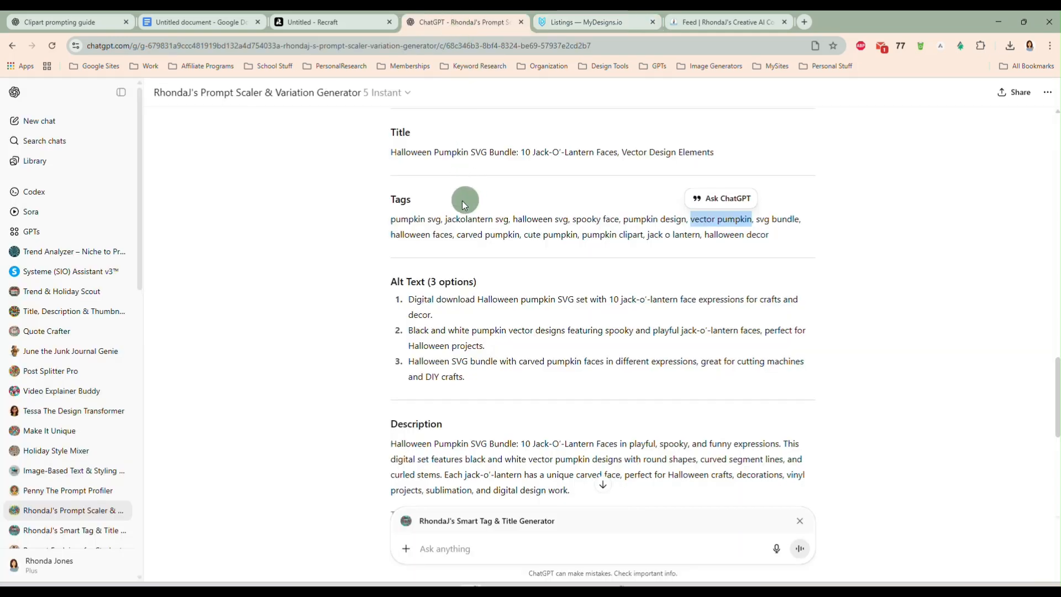
{"action": "left_click_drag", "start_coordinate": [445, 219], "coordinate": [508, 219]}
{"action": "key", "text": "ctrl+c"}
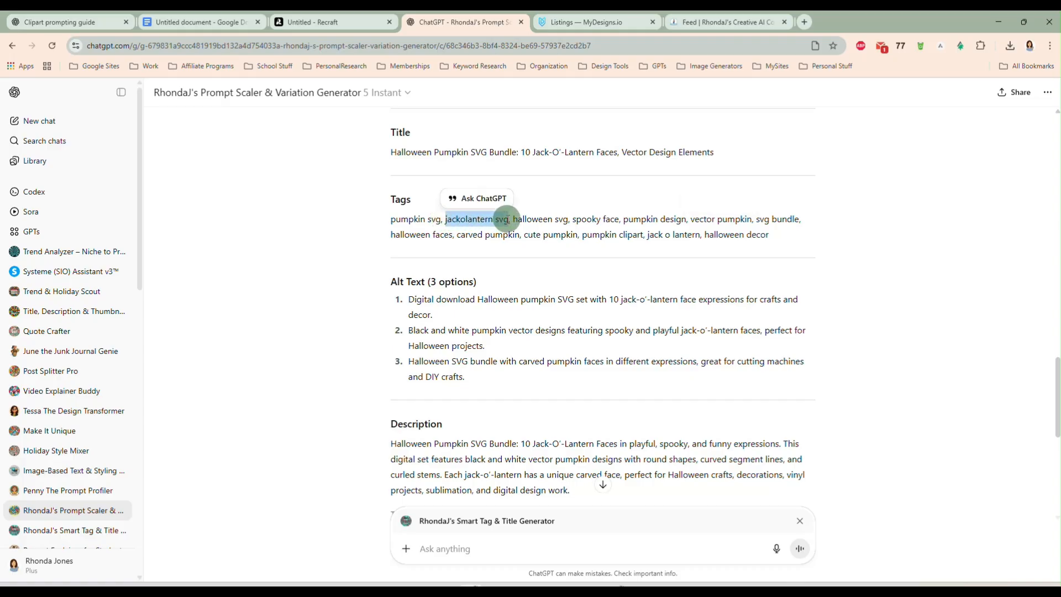
{"action": "left_click", "coordinate": [559, 24]}
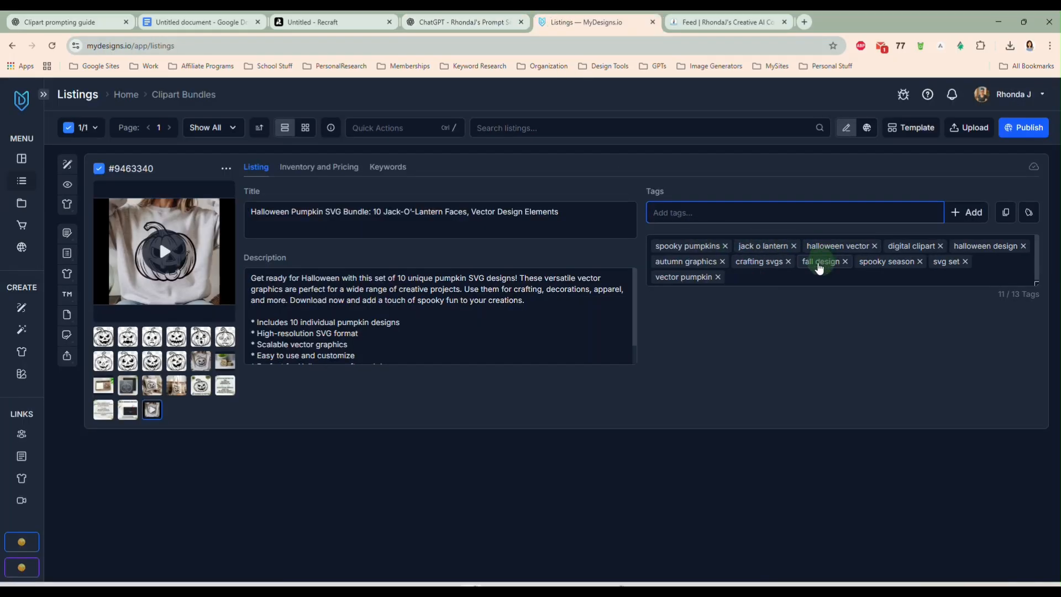
{"action": "key", "text": "ctrl+v"}
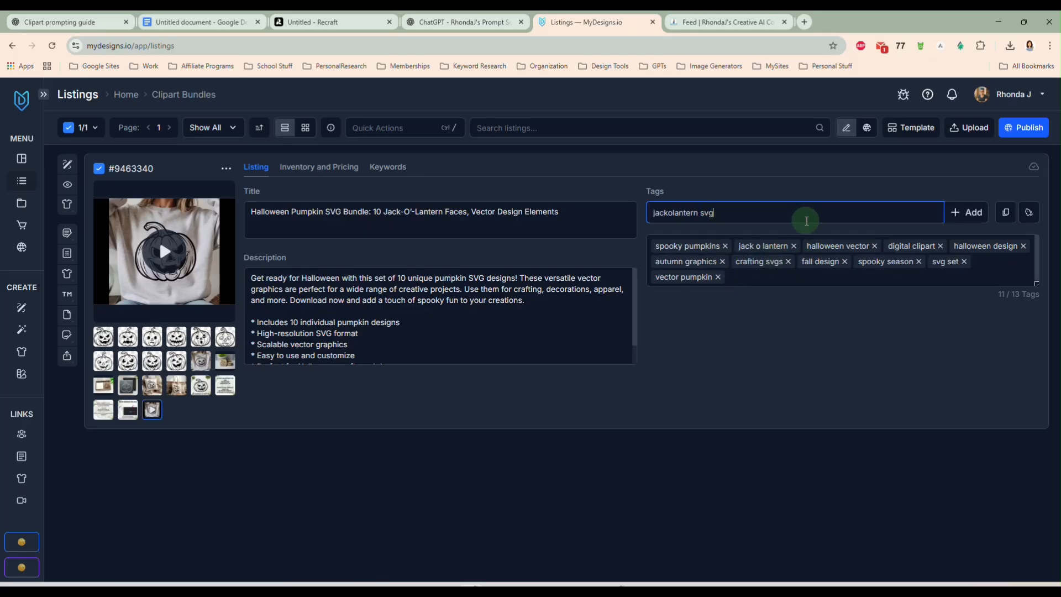
{"action": "key", "text": "Return"}
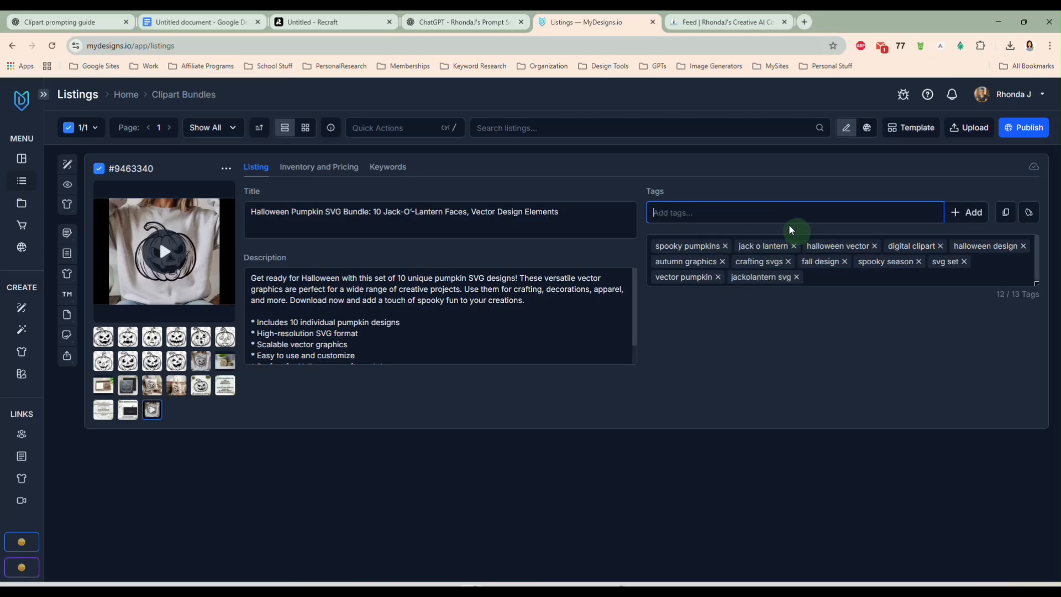
Step: Copy the suggested tag "carved pumpkin" from ChatGPT and add it to the MyDesigns listing's tags
{"action": "left_click", "coordinate": [464, 27]}
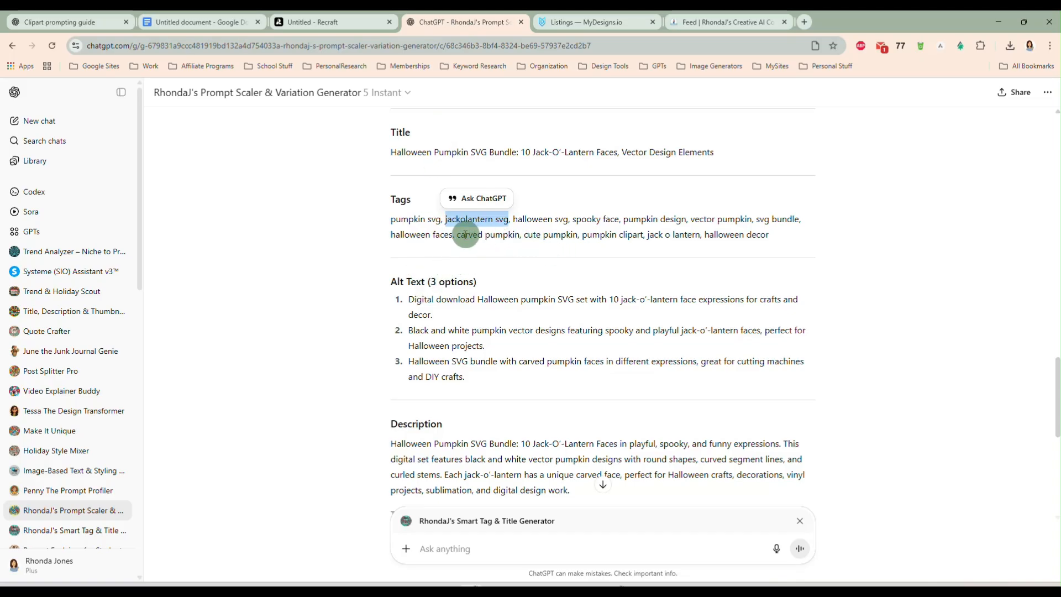
{"action": "left_click_drag", "start_coordinate": [457, 234], "coordinate": [519, 239]}
{"action": "key", "text": "ctrl+c"}
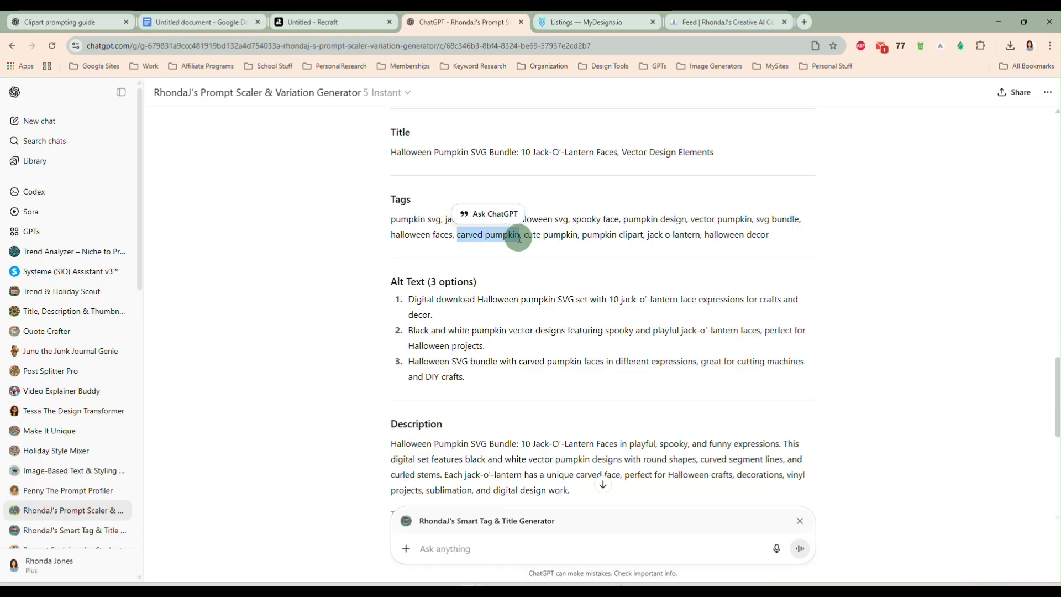
{"action": "left_click", "coordinate": [572, 23]}
{"action": "left_click", "coordinate": [738, 214]}
{"action": "key", "text": "ctrl+v"}
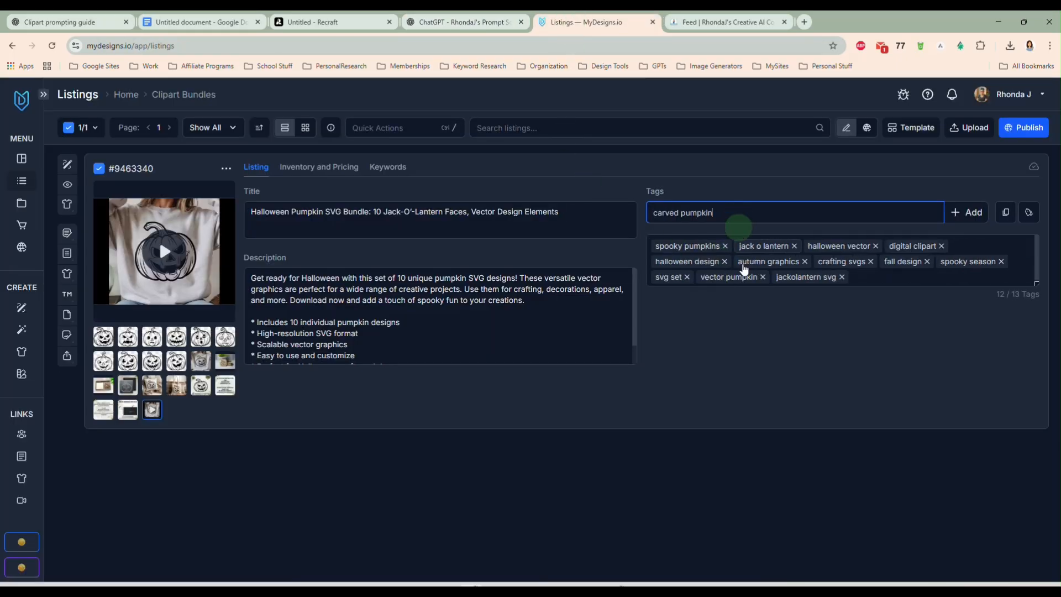
{"action": "left_click", "coordinate": [954, 216]}
{"action": "left_click", "coordinate": [769, 338]}
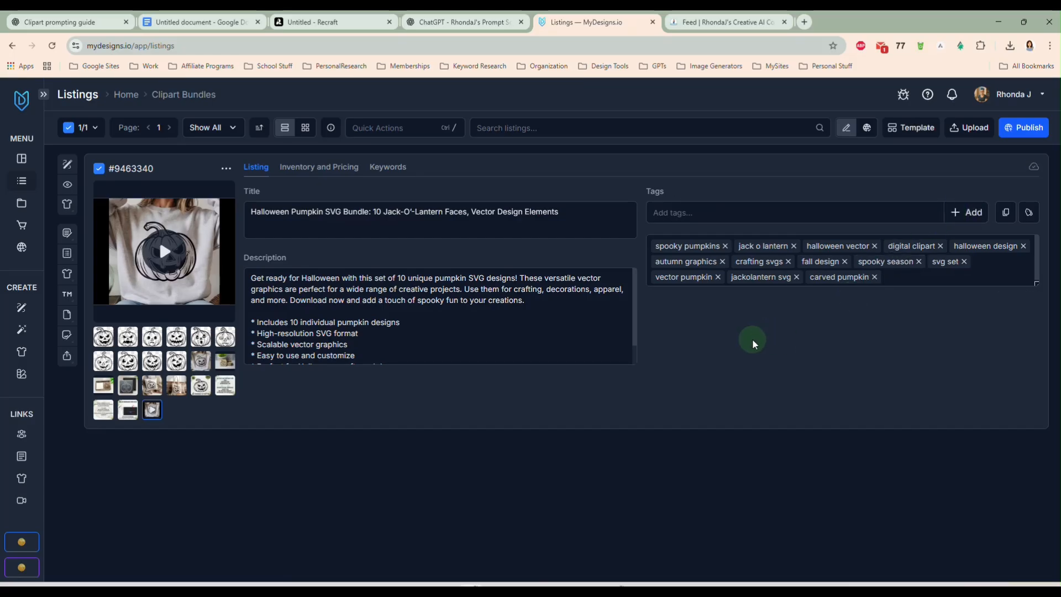
Step: Append the line "** THIS DESIGN HAS BEEN CREATED WITH THE ASSISTANCE OF AI **" below the listing description's bullet points, separated by a blank line
{"action": "left_click", "coordinate": [450, 299]}
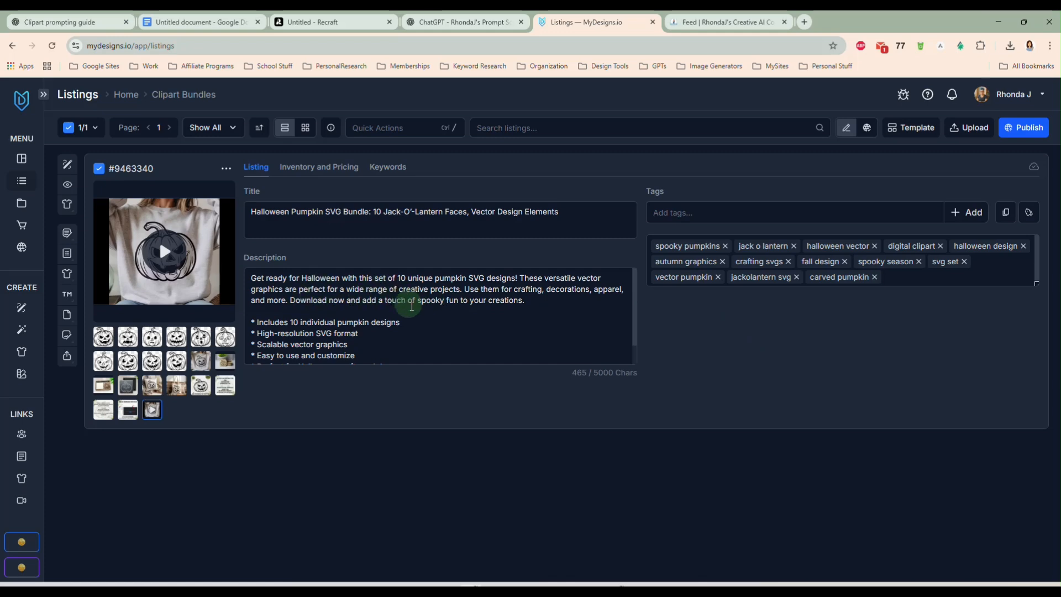
{"action": "scroll", "coordinate": [403, 307], "scroll_direction": "down", "scroll_amount": 1}
{"action": "left_click", "coordinate": [378, 358]}
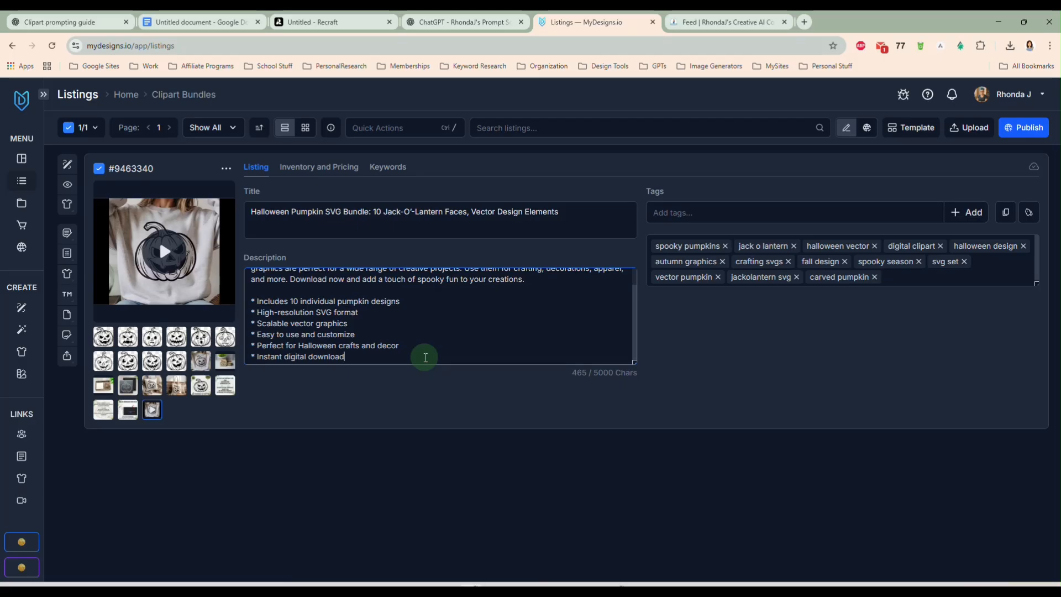
{"action": "key", "text": "Return"}
{"action": "key", "text": "Return"}
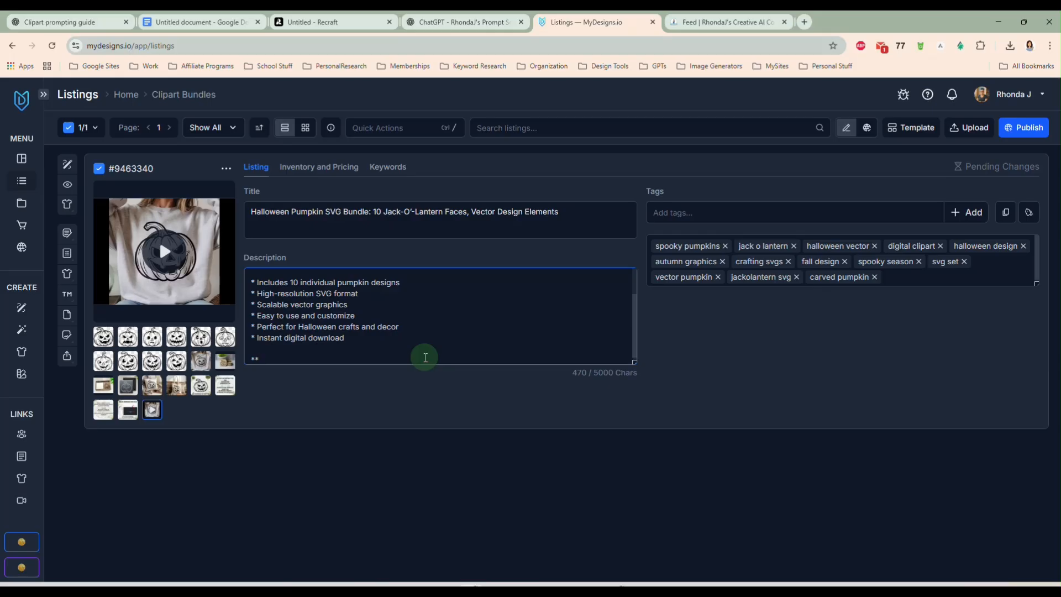
{"action": "type", "text": "GN HAS BEEN CR"}
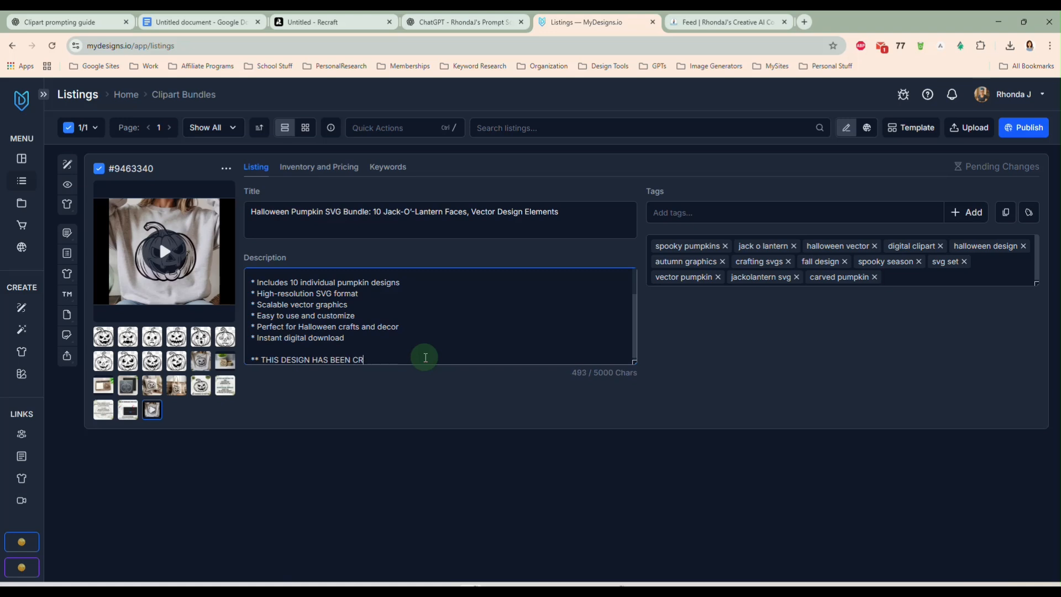
{"action": "type", "text": "EATED WITH THE ASSIST"}
{"action": "type", "text": "88"}
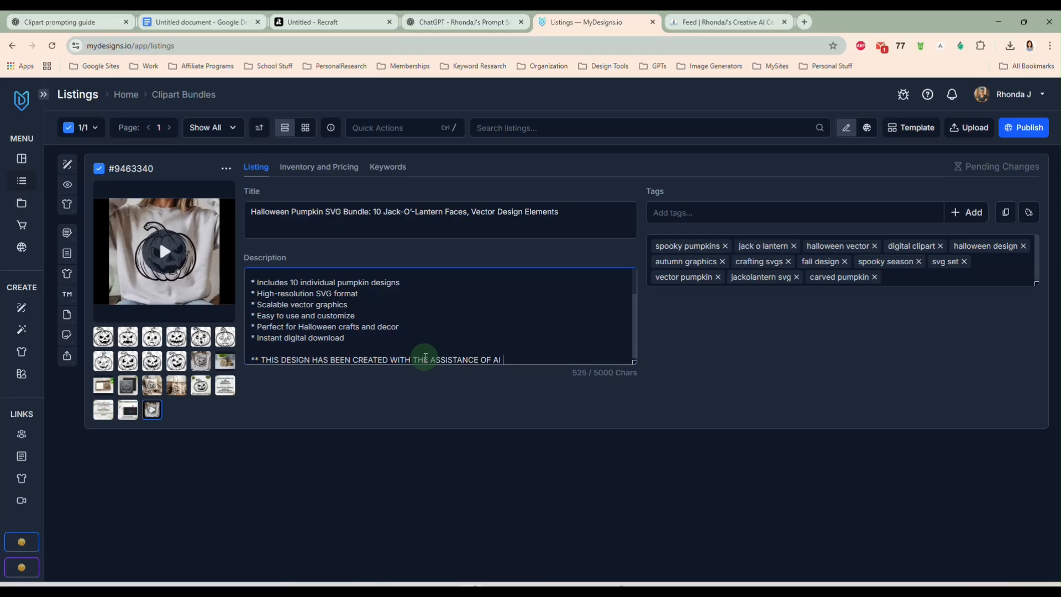
{"action": "key", "text": "BackSpace"}
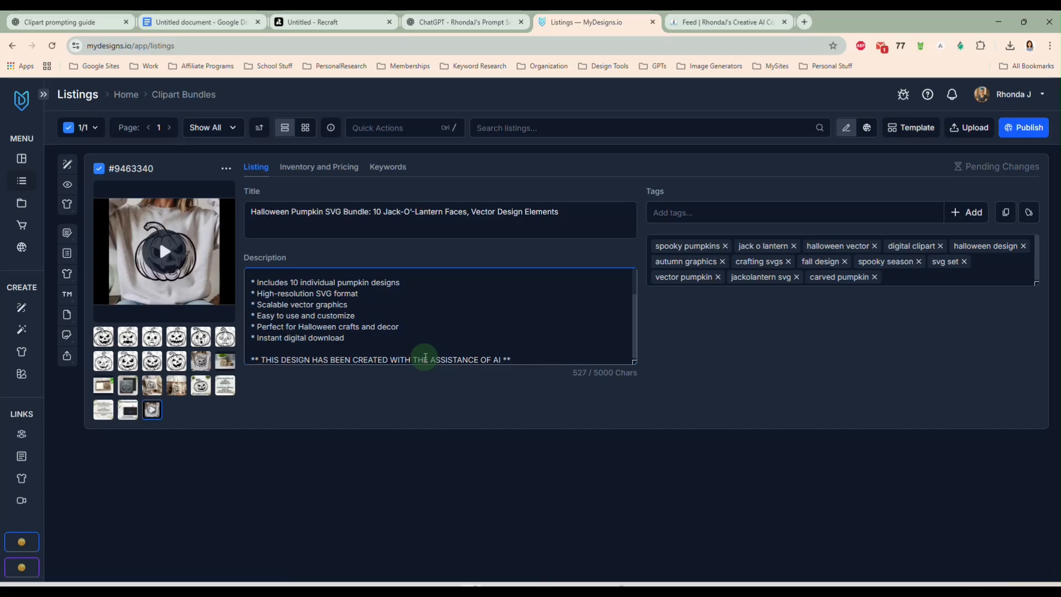
{"action": "left_click", "coordinate": [526, 384]}
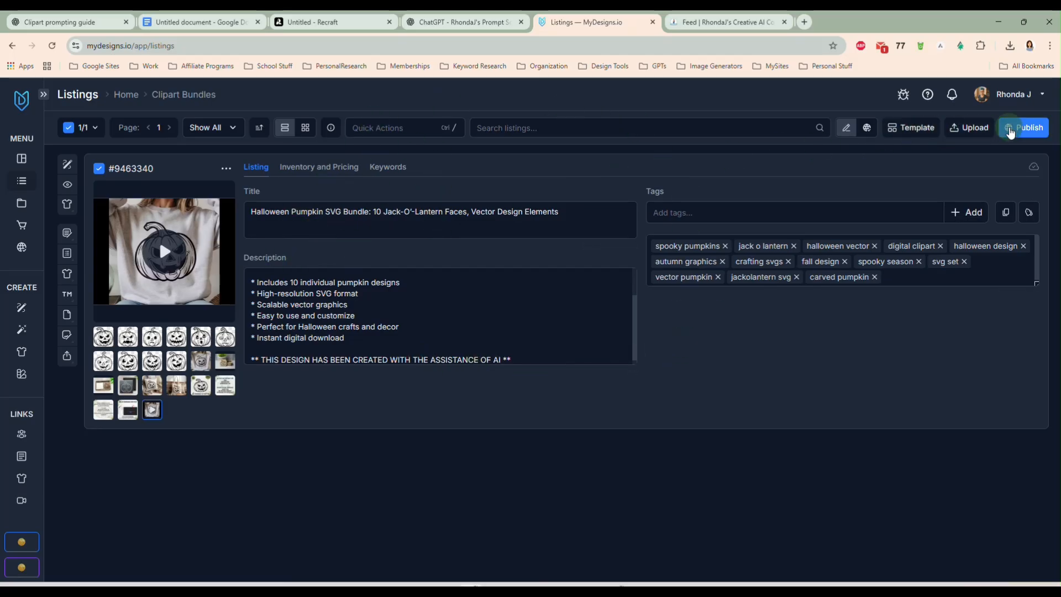
Step: Start publishing the listing as a digital product on Etsy and check the file slots offered for conversion
{"action": "left_click", "coordinate": [1016, 132]}
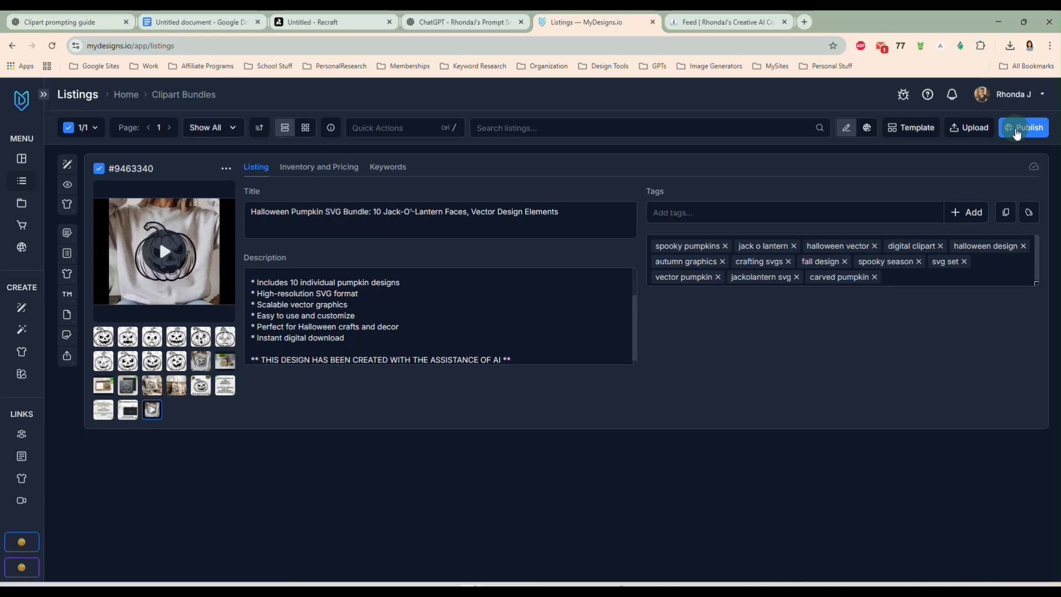
{"action": "left_click", "coordinate": [1018, 134]}
{"action": "left_click", "coordinate": [961, 304]}
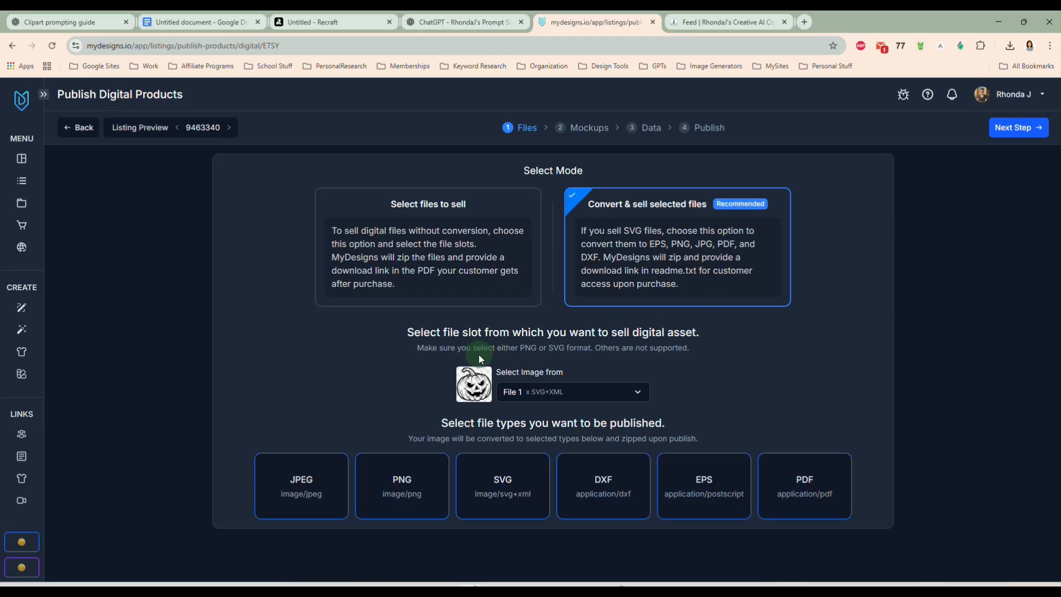
{"action": "left_click", "coordinate": [613, 393]}
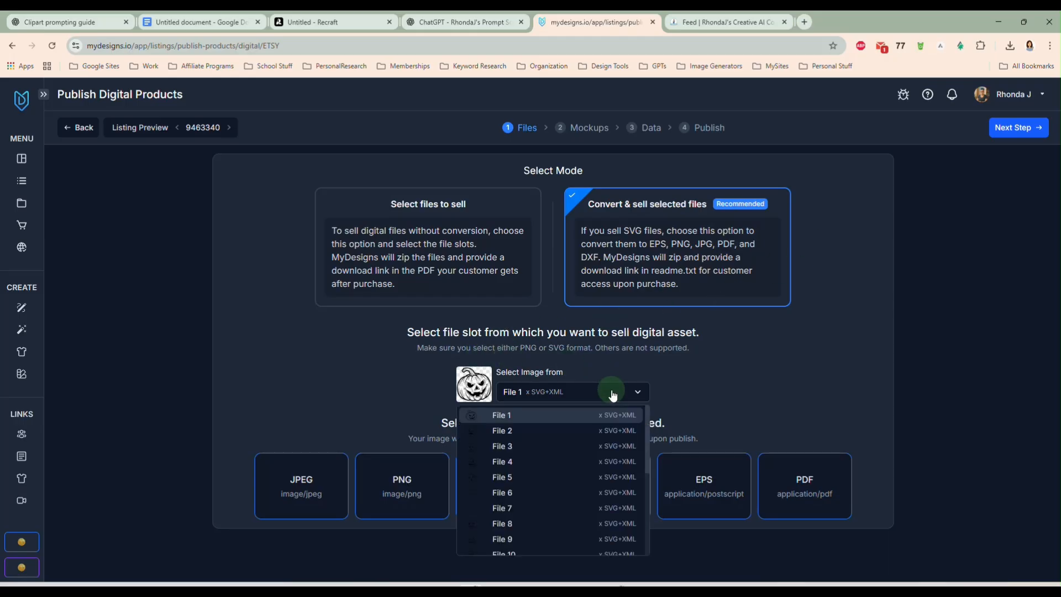
{"action": "left_click", "coordinate": [612, 393]}
{"action": "left_click", "coordinate": [599, 363]}
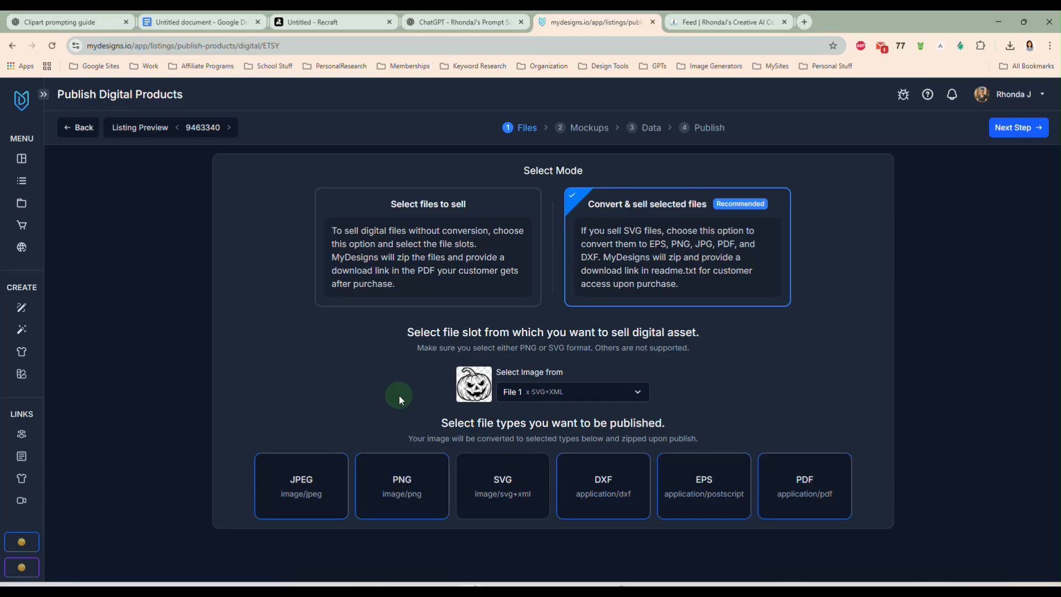
Step: Switch to selling files without conversion and select pumpkin designs File 1 through File 10
{"action": "left_click", "coordinate": [437, 257]}
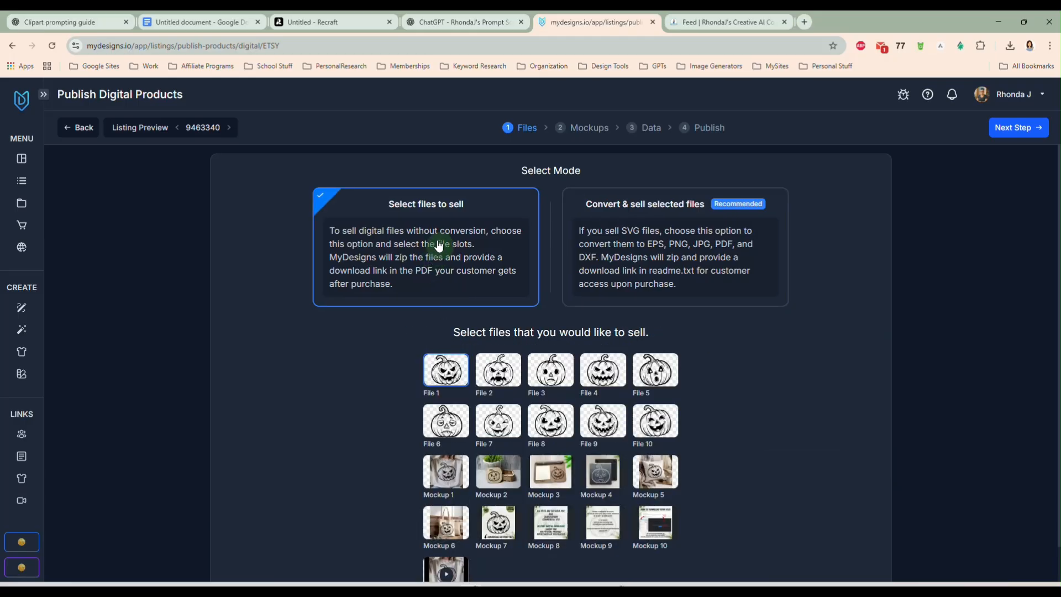
{"action": "scroll", "coordinate": [359, 327], "scroll_direction": "down", "scroll_amount": 1}
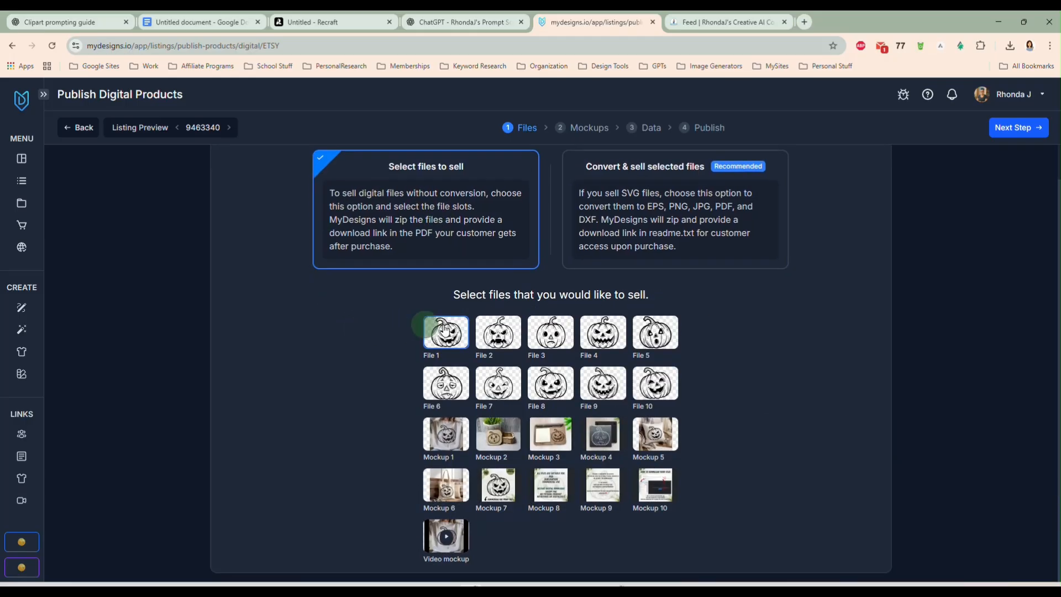
{"action": "left_click", "coordinate": [498, 332]}
{"action": "left_click", "coordinate": [551, 335]}
{"action": "left_click", "coordinate": [603, 332]}
{"action": "left_click", "coordinate": [656, 332]}
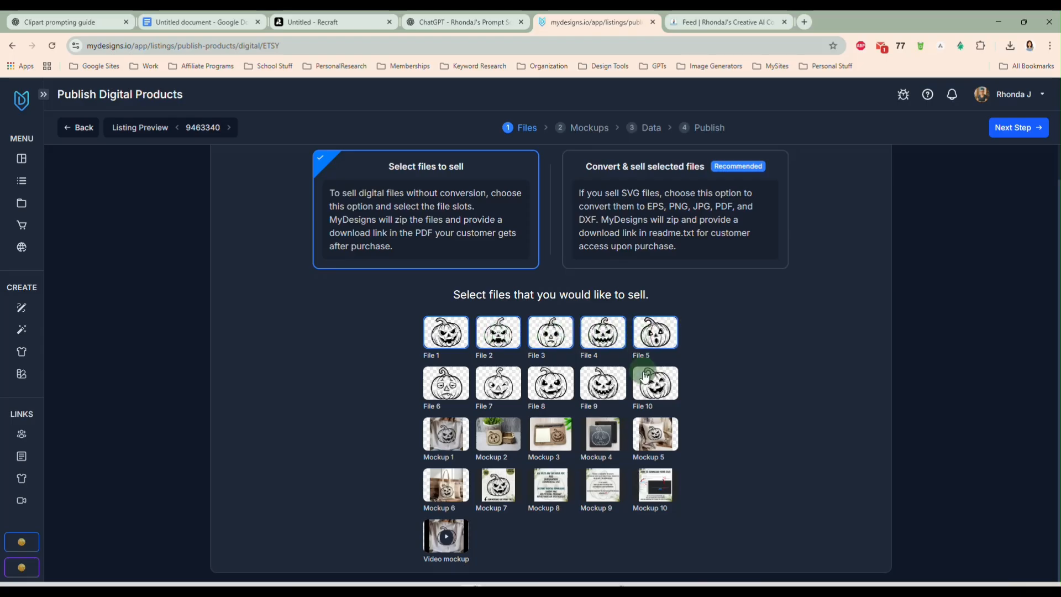
{"action": "left_click", "coordinate": [655, 383]}
{"action": "left_click", "coordinate": [600, 384]}
{"action": "left_click", "coordinate": [552, 383]}
{"action": "left_click", "coordinate": [498, 383]}
{"action": "left_click", "coordinate": [446, 384]}
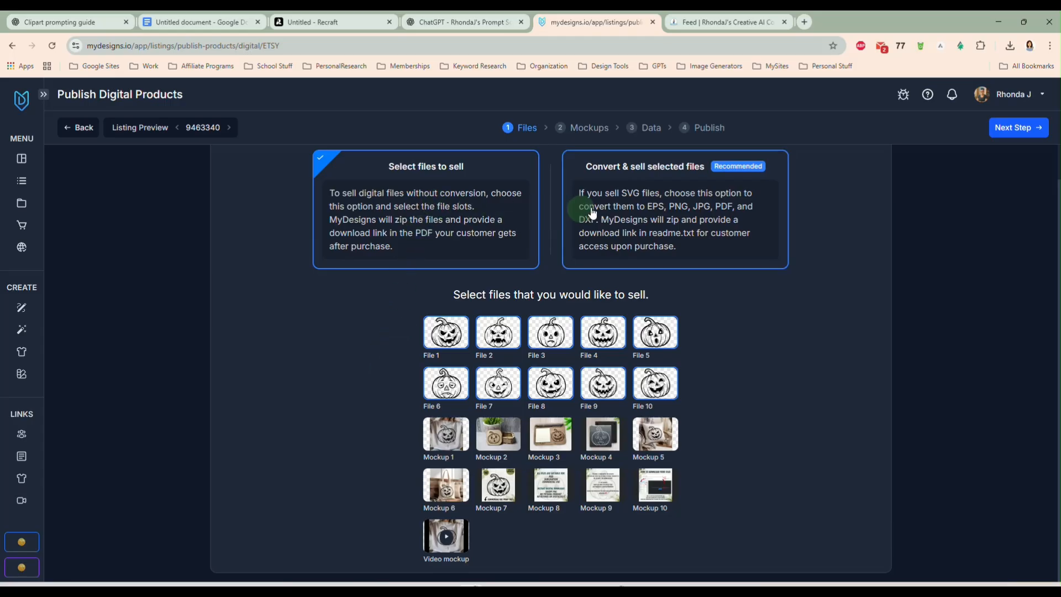
Step: Switch to the convert-and-sell mode and try out its JPEG and PNG file type options
{"action": "left_click", "coordinate": [628, 212]}
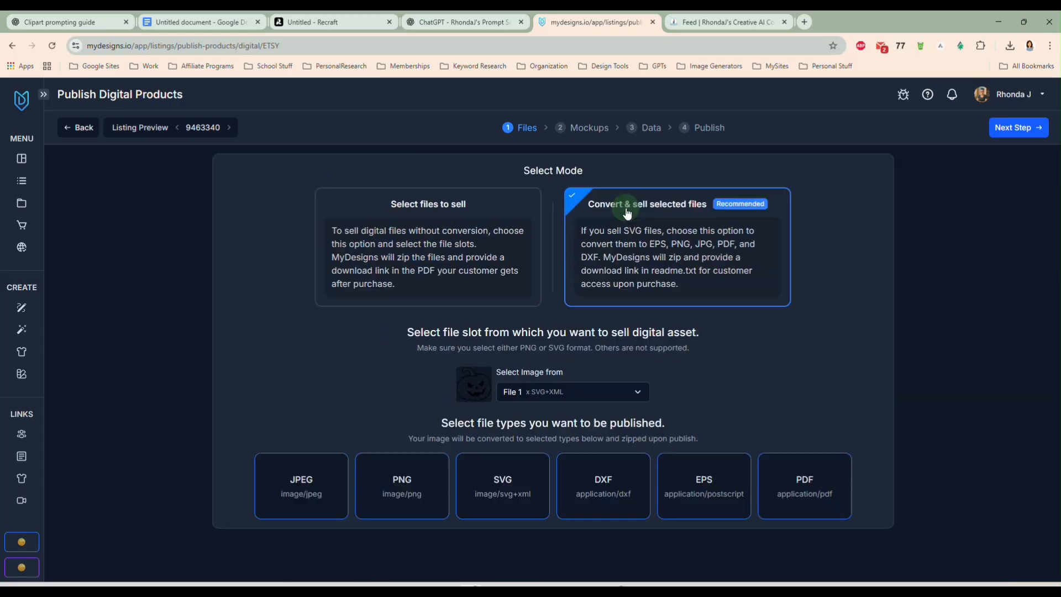
{"action": "left_click", "coordinate": [308, 491]}
{"action": "left_click", "coordinate": [403, 487]}
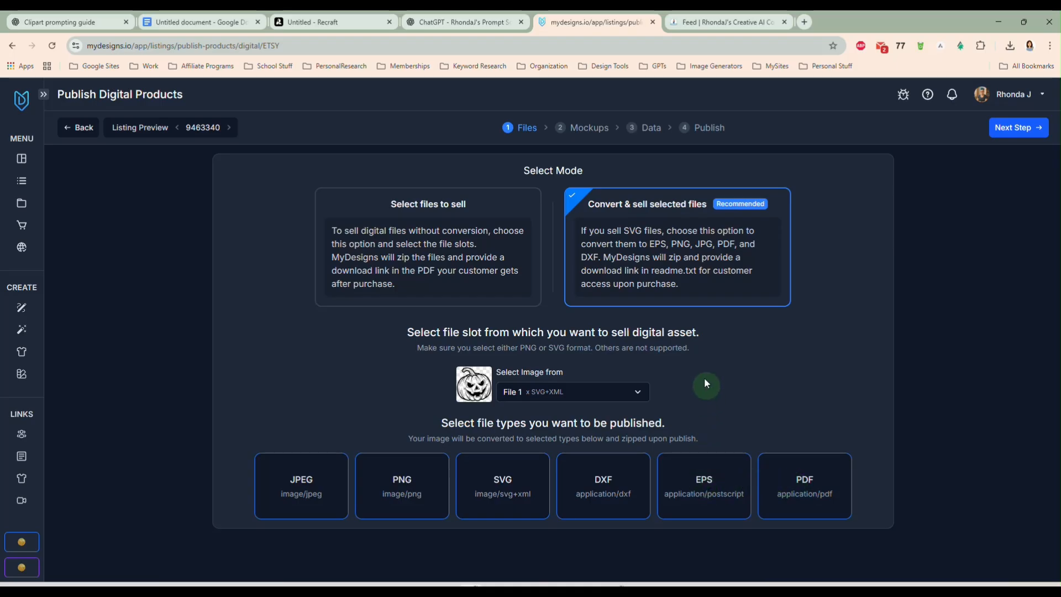
Step: Return to selling files without conversion, select all ten pumpkin files (File 1 to File 10), and continue to the mockups
{"action": "left_click", "coordinate": [454, 252]}
{"action": "left_click", "coordinate": [498, 371]}
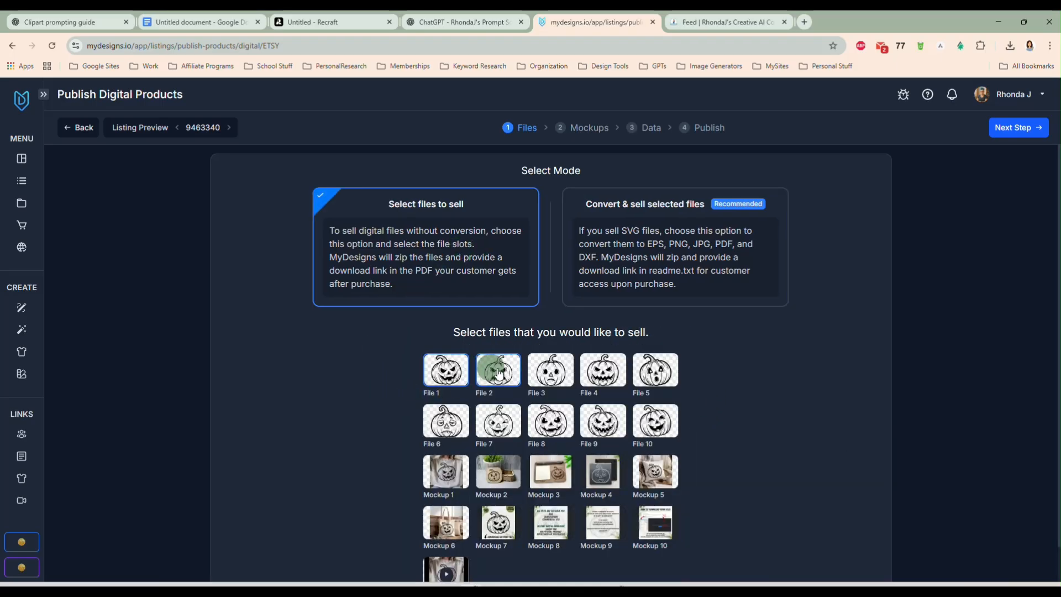
{"action": "left_click", "coordinate": [550, 371]}
{"action": "left_click", "coordinate": [604, 370]}
{"action": "left_click", "coordinate": [656, 371]}
{"action": "left_click", "coordinate": [650, 417]}
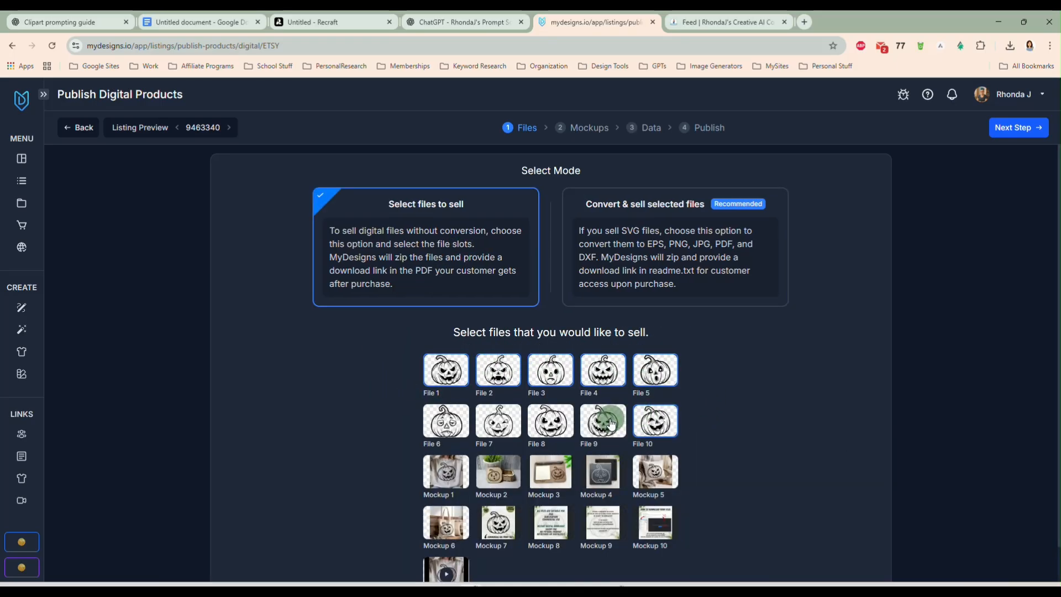
{"action": "left_click", "coordinate": [604, 421]}
{"action": "left_click", "coordinate": [552, 421]}
{"action": "left_click", "coordinate": [499, 423]}
{"action": "left_click", "coordinate": [449, 426]}
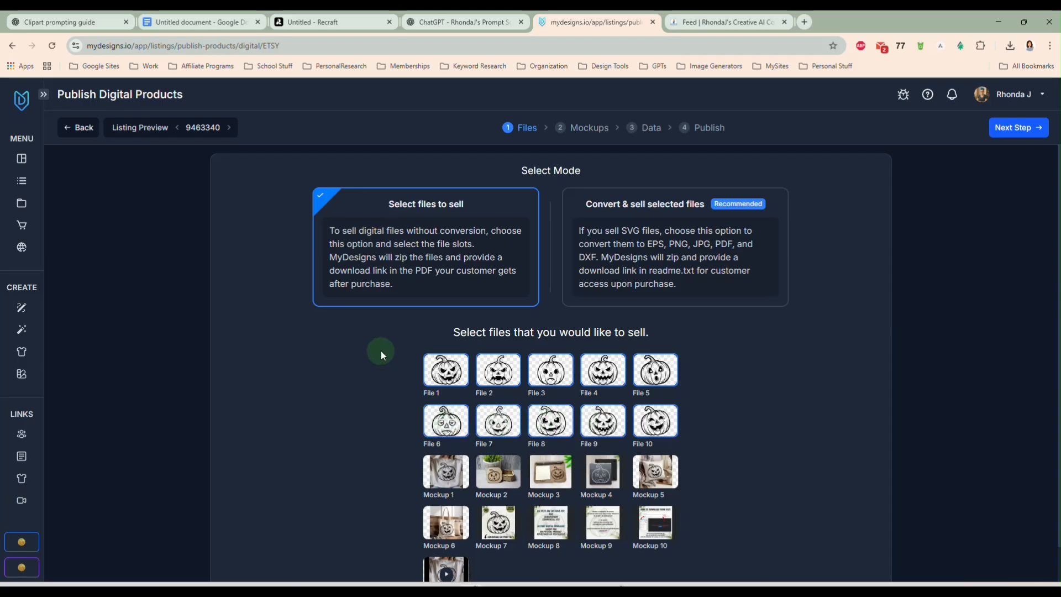
{"action": "scroll", "coordinate": [389, 379], "scroll_direction": "down", "scroll_amount": 1}
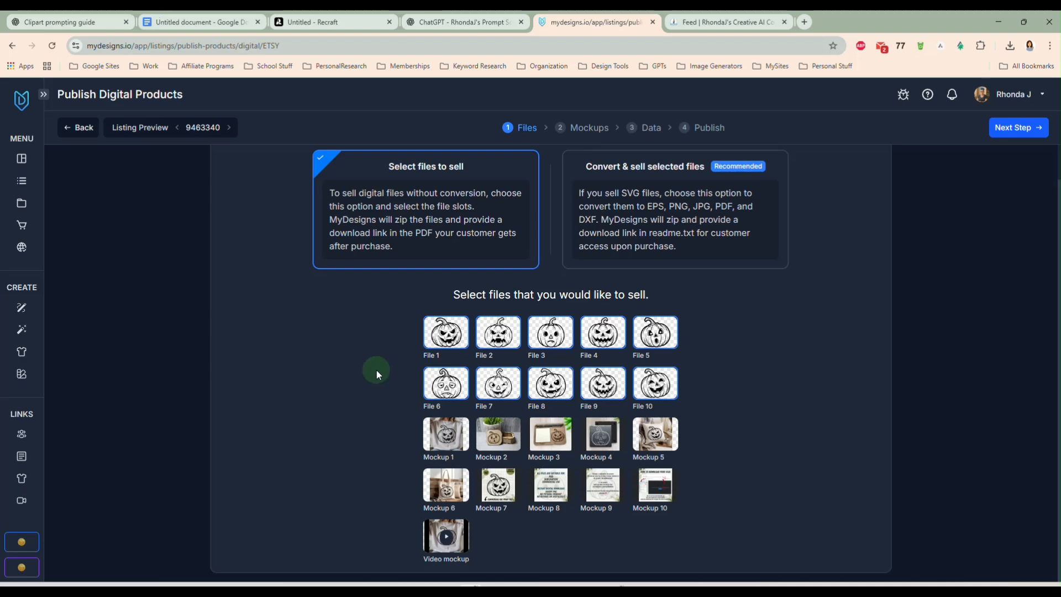
{"action": "left_click", "coordinate": [1006, 132]}
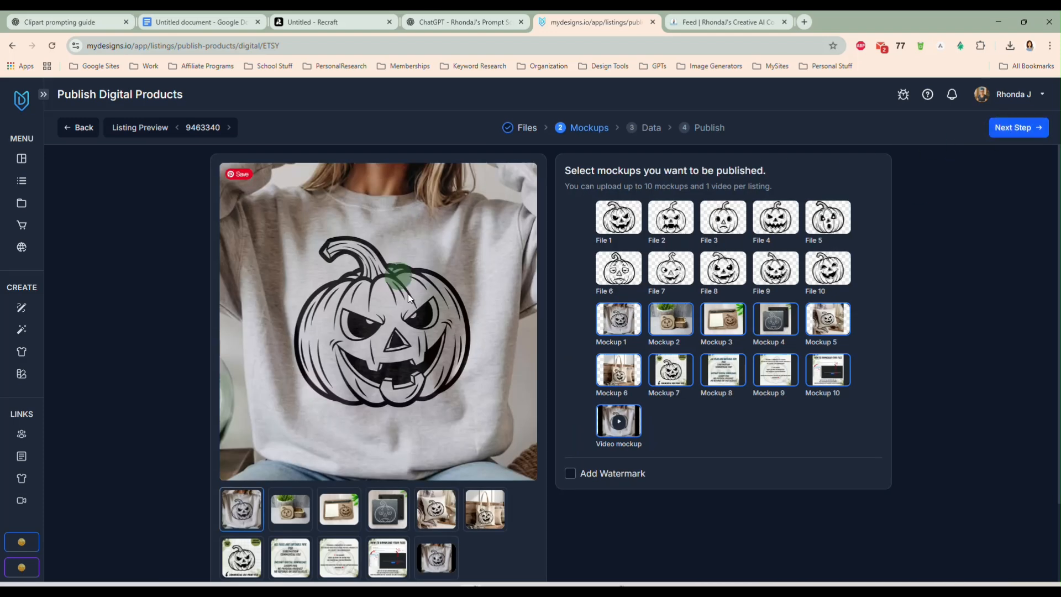
Step: Reorder the mockups with the notepad tray first, the sweatshirt second and the wooden box third, and continue to the listing data
{"action": "scroll", "coordinate": [493, 302], "scroll_direction": "down", "scroll_amount": 2}
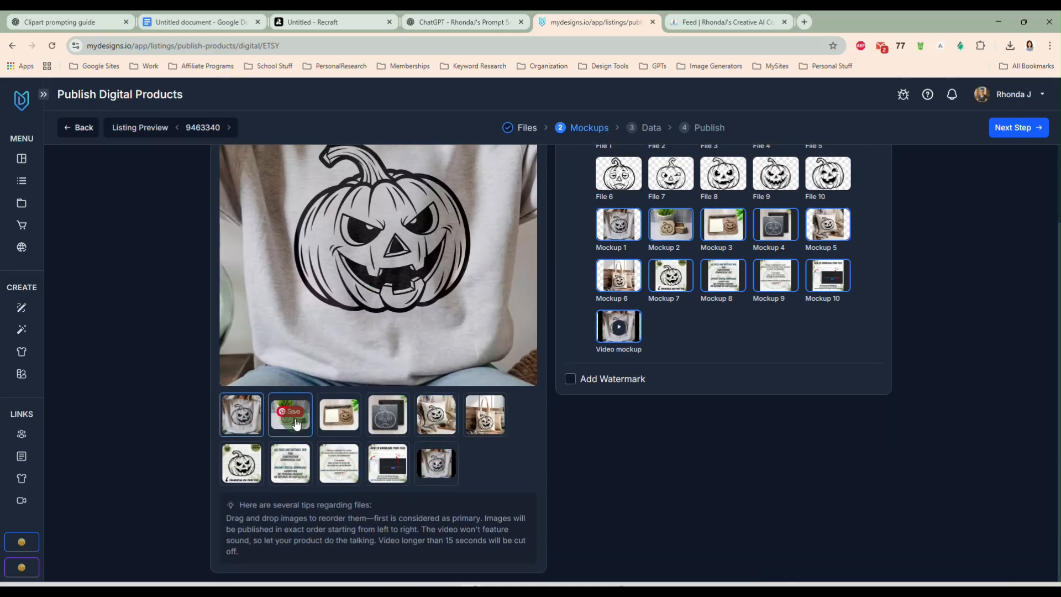
{"action": "scroll", "coordinate": [346, 443], "scroll_direction": "up", "scroll_amount": 1}
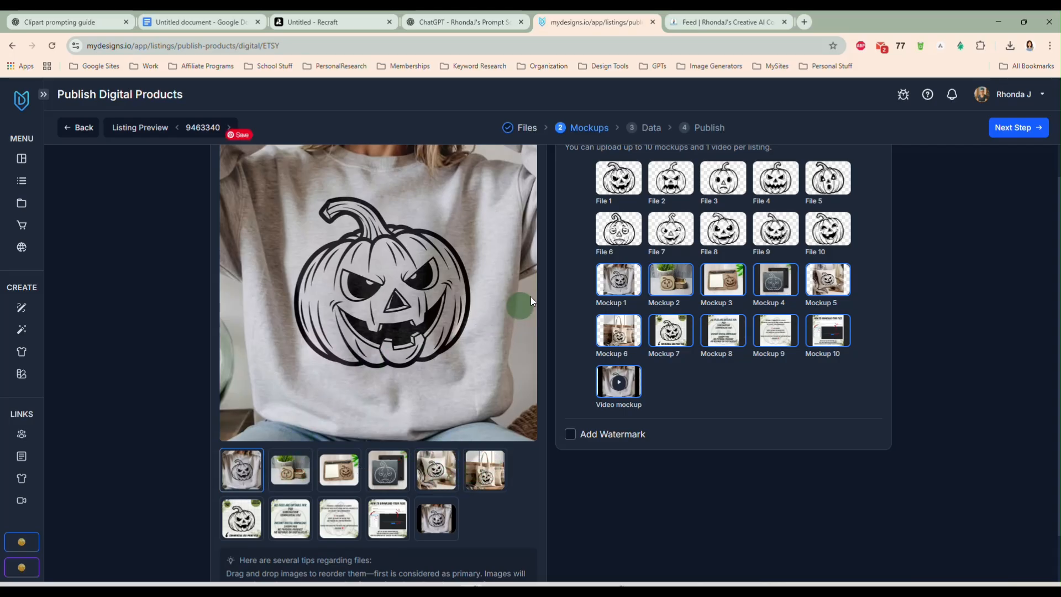
{"action": "left_click_drag", "start_coordinate": [290, 470], "coordinate": [243, 481]}
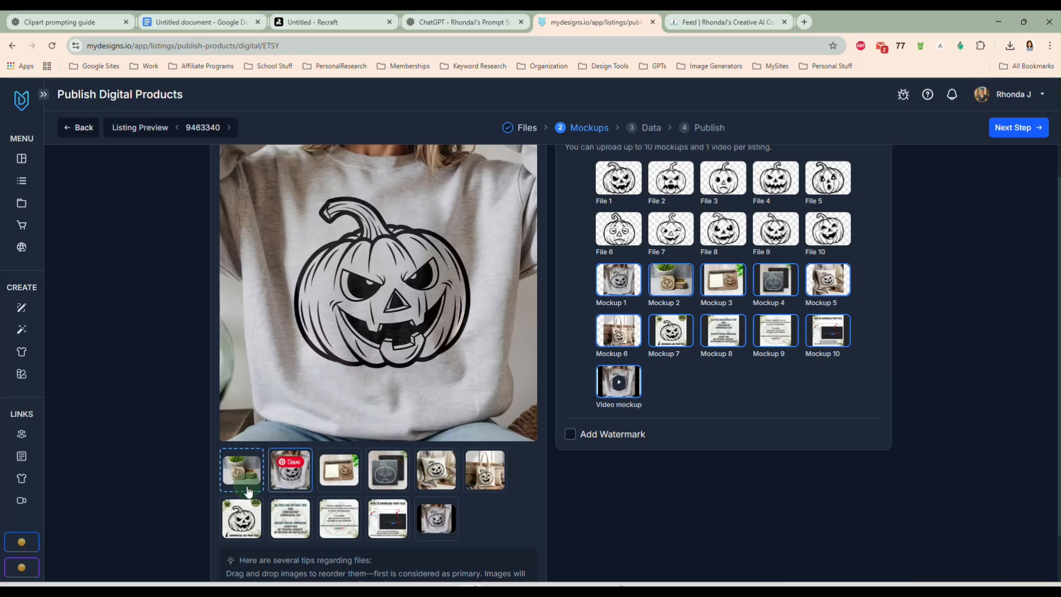
{"action": "left_click", "coordinate": [236, 485]}
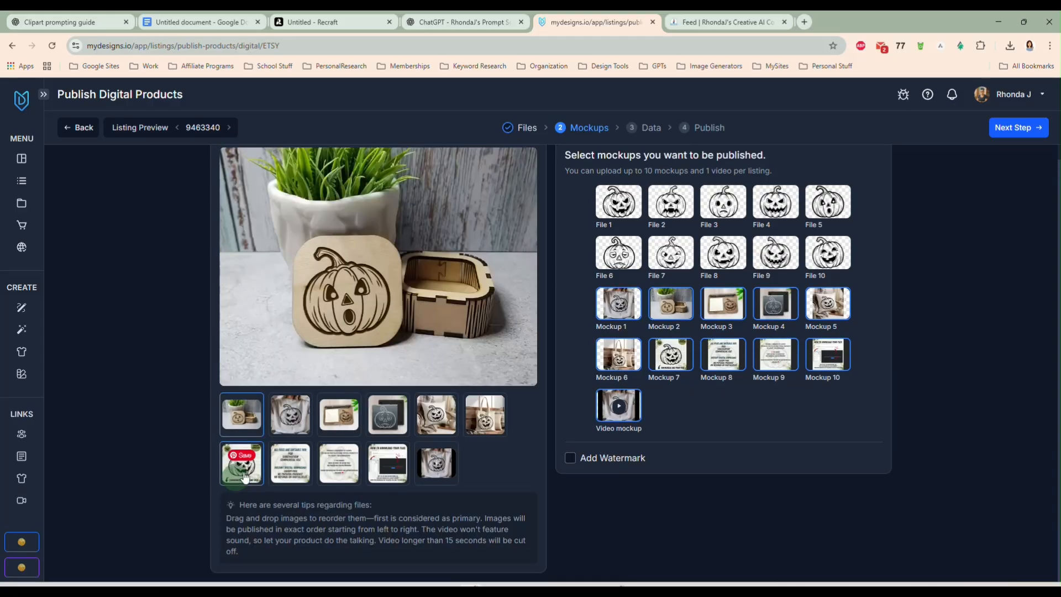
{"action": "left_click_drag", "start_coordinate": [342, 429], "coordinate": [247, 430]}
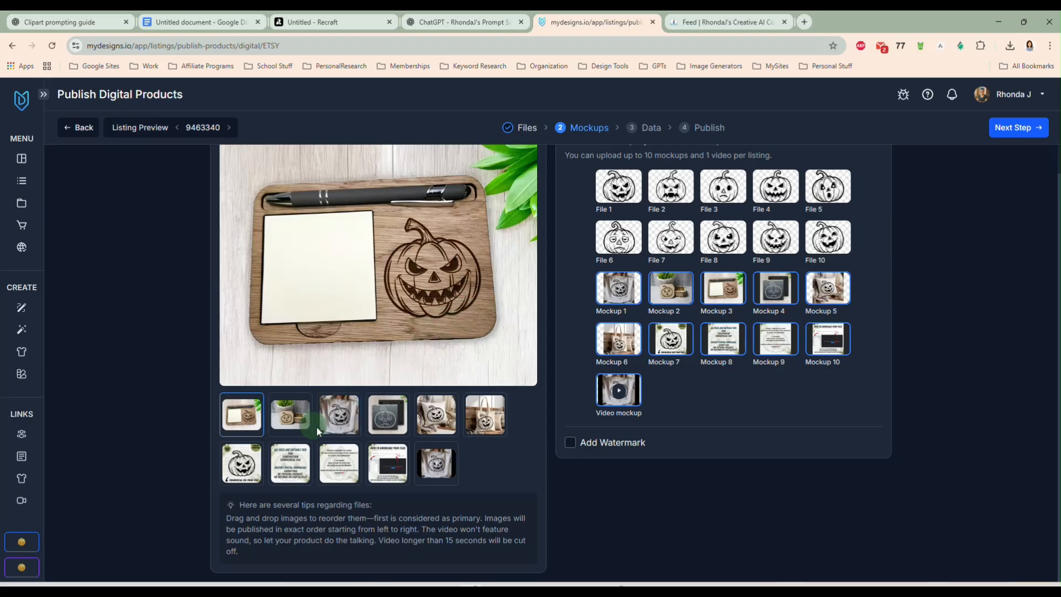
{"action": "left_click_drag", "start_coordinate": [346, 430], "coordinate": [287, 429]}
{"action": "left_click", "coordinate": [241, 470]}
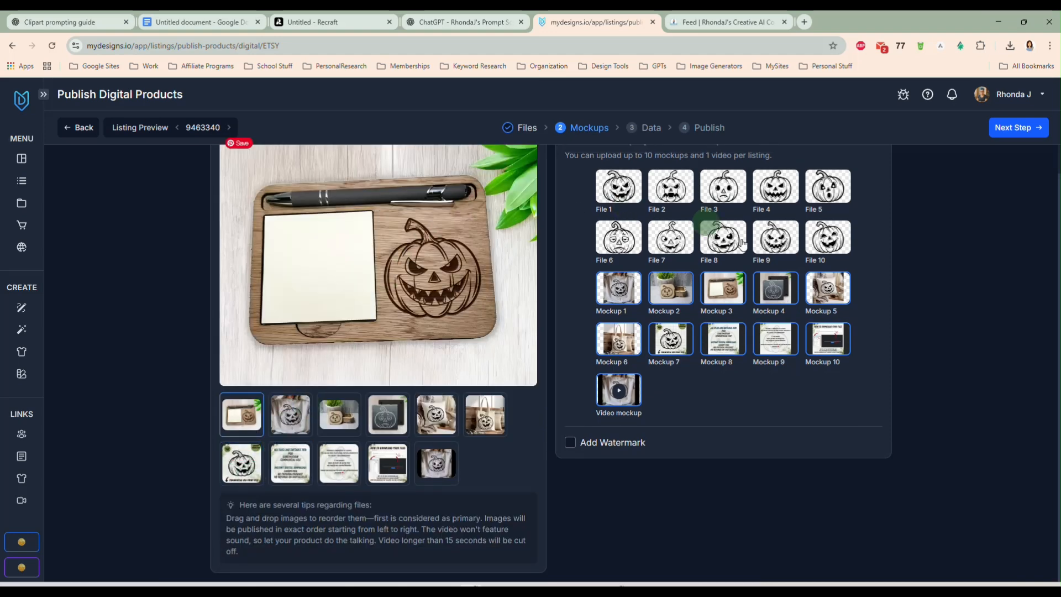
{"action": "left_click", "coordinate": [1012, 129]}
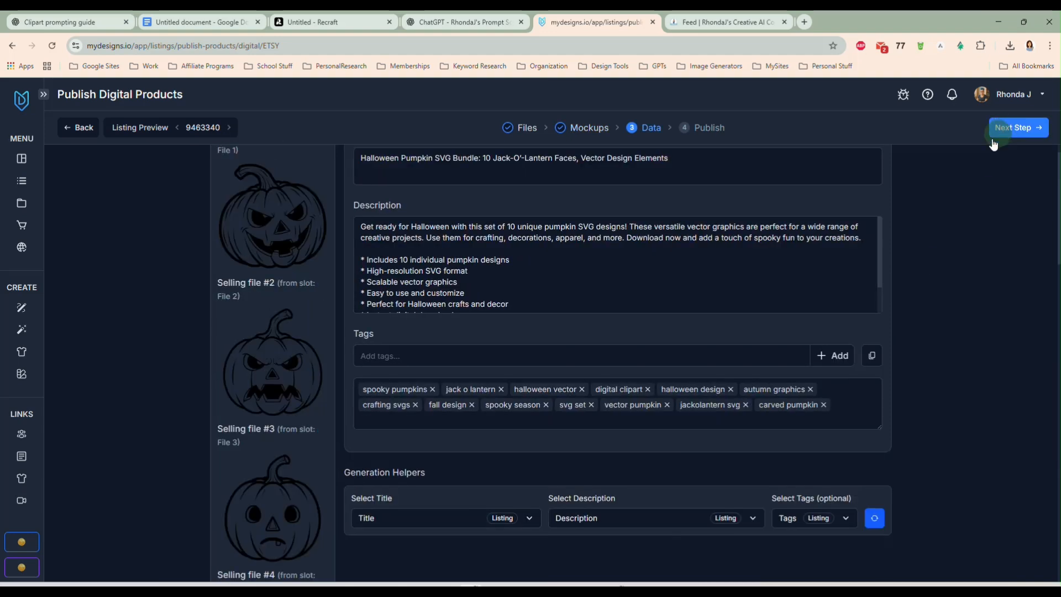
Step: Review the listing's title, description and tags, and continue to the final publishing stage
{"action": "scroll", "coordinate": [683, 232], "scroll_direction": "down", "scroll_amount": 7}
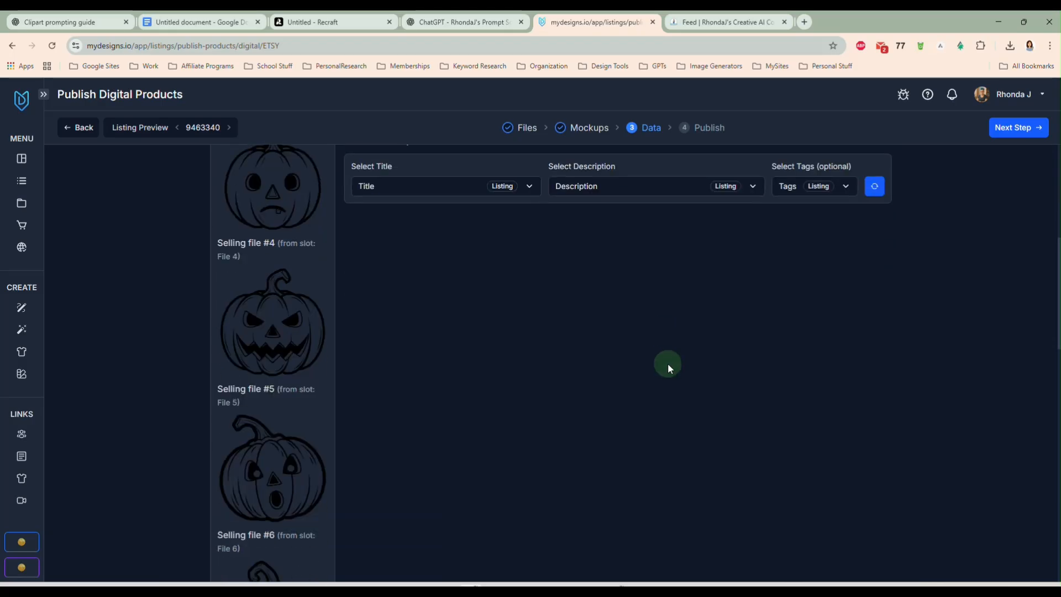
{"action": "scroll", "coordinate": [668, 363], "scroll_direction": "up", "scroll_amount": 5}
{"action": "scroll", "coordinate": [864, 244], "scroll_direction": "up", "scroll_amount": 2}
{"action": "left_click", "coordinate": [1017, 128]}
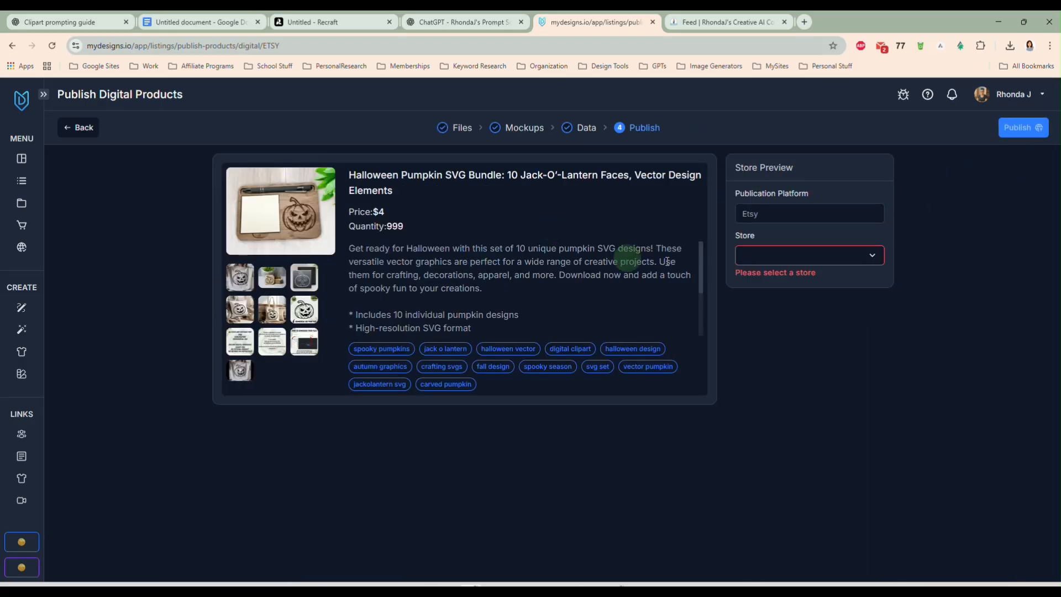
Step: Choose the PrintNCutDesigns store for the Etsy publication, keep the Digital category, and publish the pumpkin listing
{"action": "left_click", "coordinate": [789, 264]}
{"action": "left_click", "coordinate": [788, 288]}
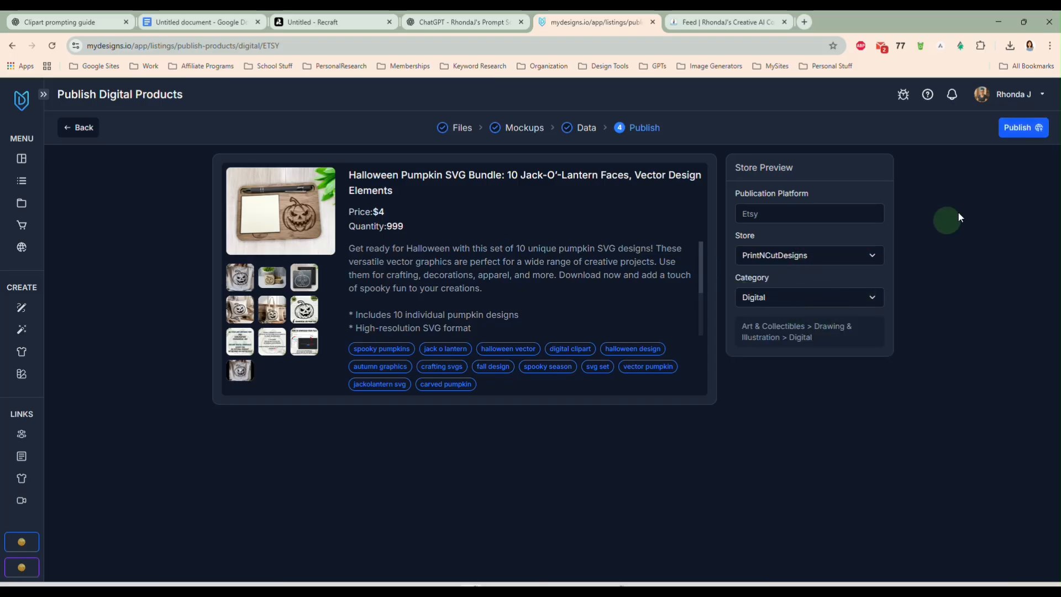
{"action": "left_click", "coordinate": [1022, 128]}
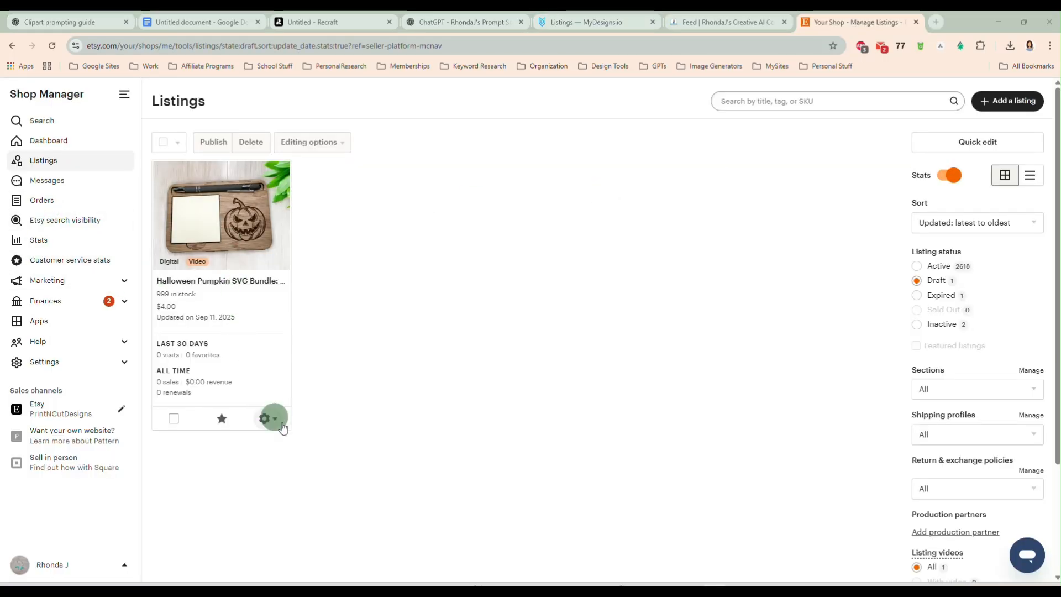
Step: In Etsy Shop Manager, assign the draft Halloween Pumpkin SVG Bundle listing to the SVG Design Elements section
{"action": "left_click", "coordinate": [274, 419]}
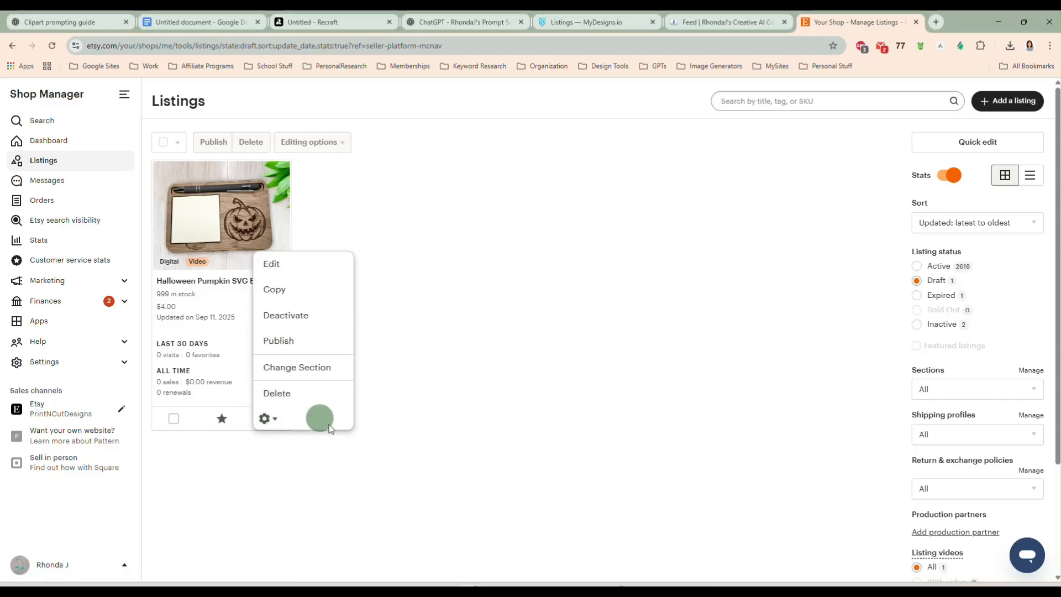
{"action": "left_click", "coordinate": [307, 371]}
{"action": "left_click", "coordinate": [476, 227]}
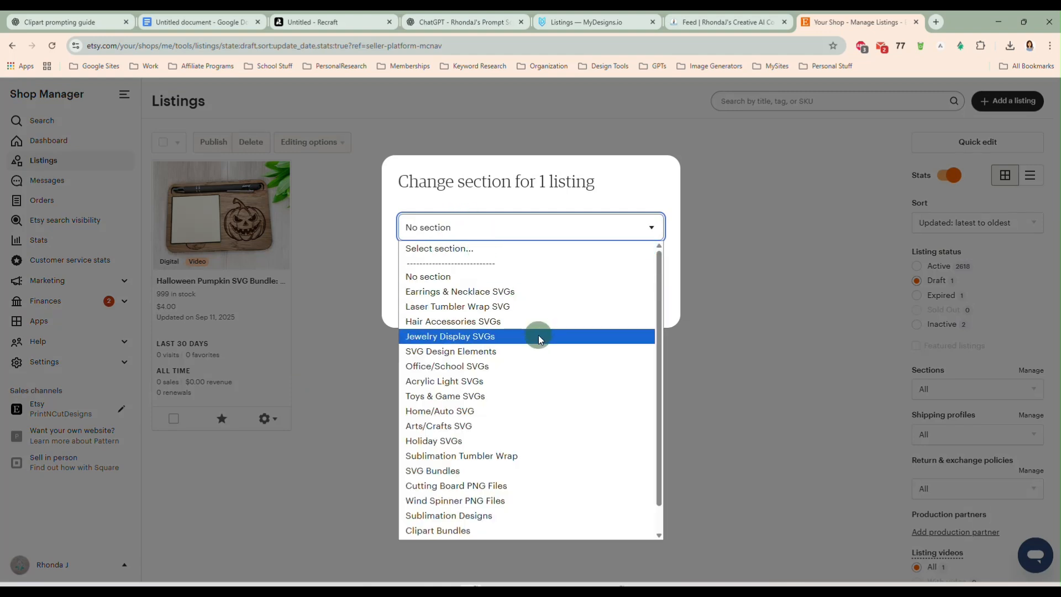
{"action": "left_click", "coordinate": [465, 351]}
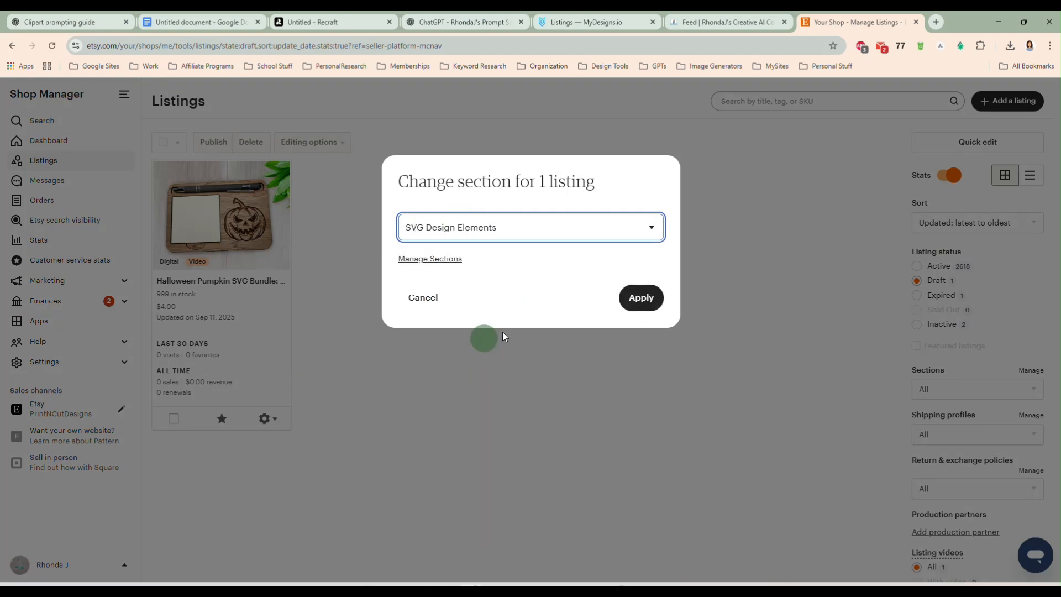
{"action": "left_click", "coordinate": [634, 308]}
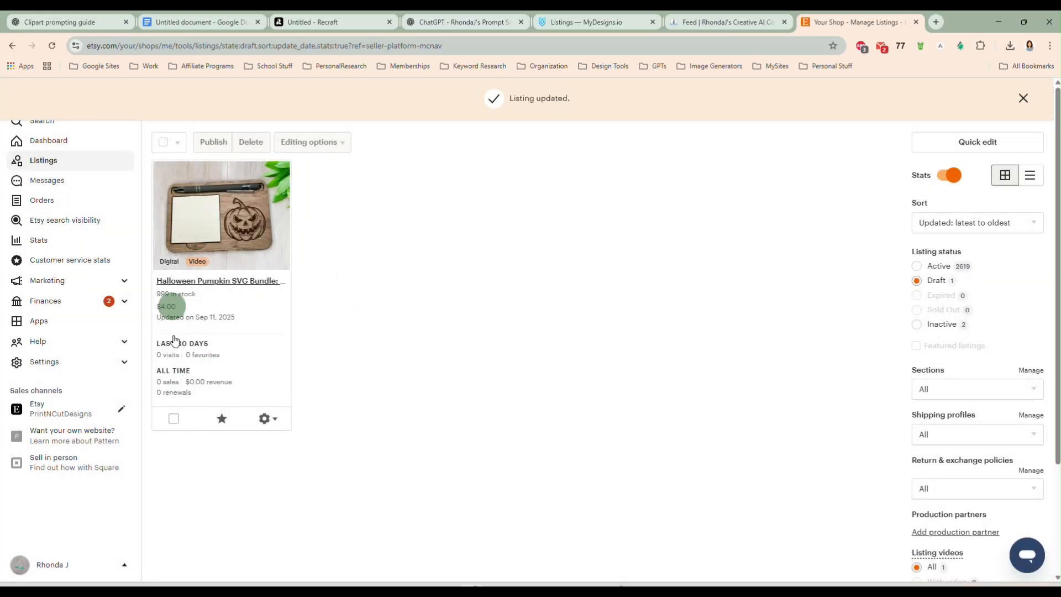
Step: Select the draft pumpkin bundle listing and publish it to the shop, confirming the publication
{"action": "left_click", "coordinate": [174, 419]}
{"action": "left_click", "coordinate": [220, 142]}
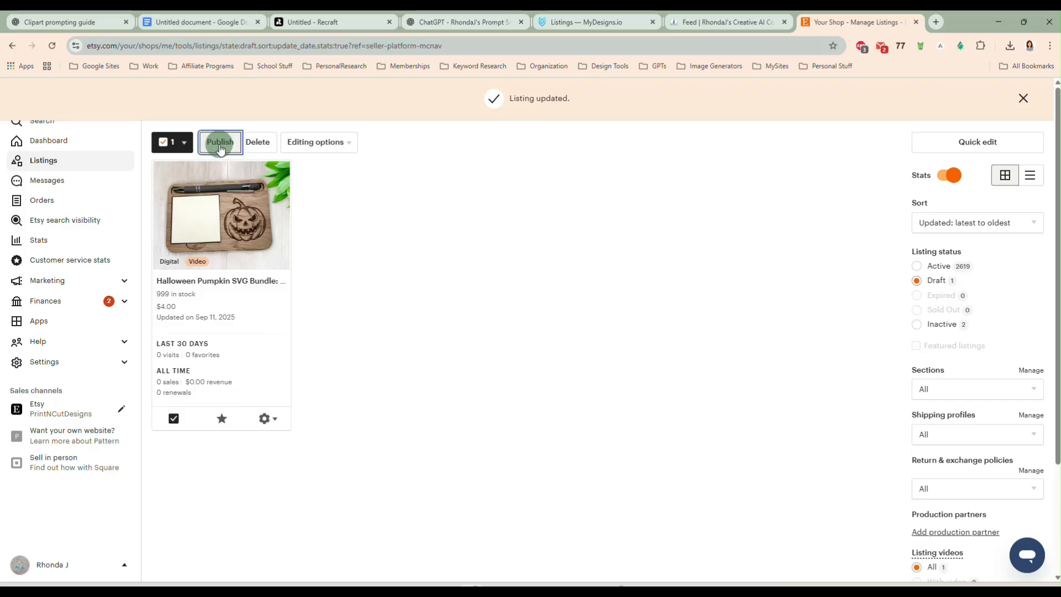
{"action": "left_click", "coordinate": [596, 417]}
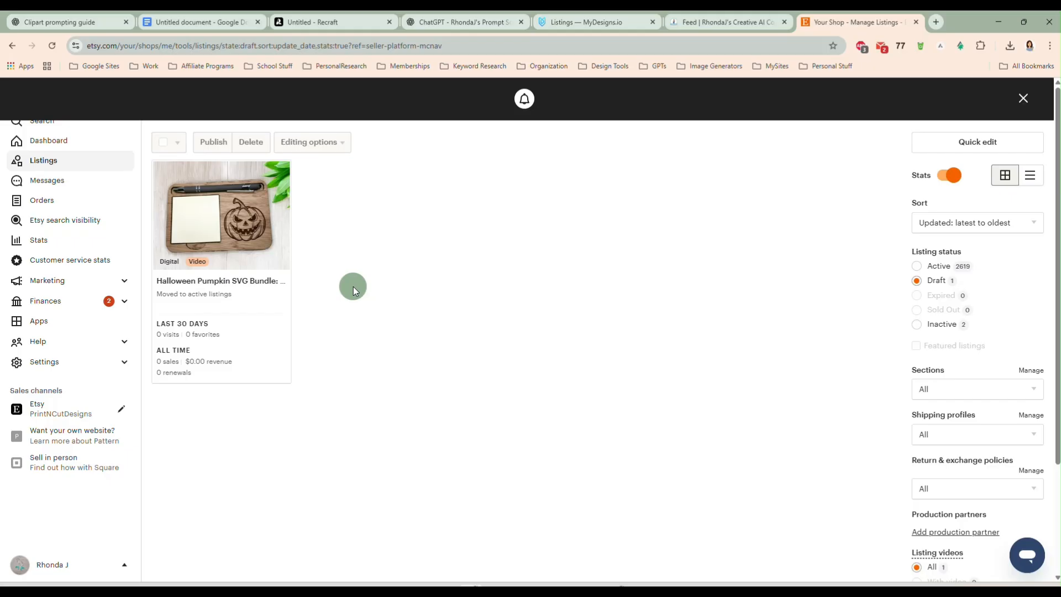
Step: Show the shop's active listings and open the pumpkin bundle's public listing page on Etsy
{"action": "left_click", "coordinate": [917, 266]}
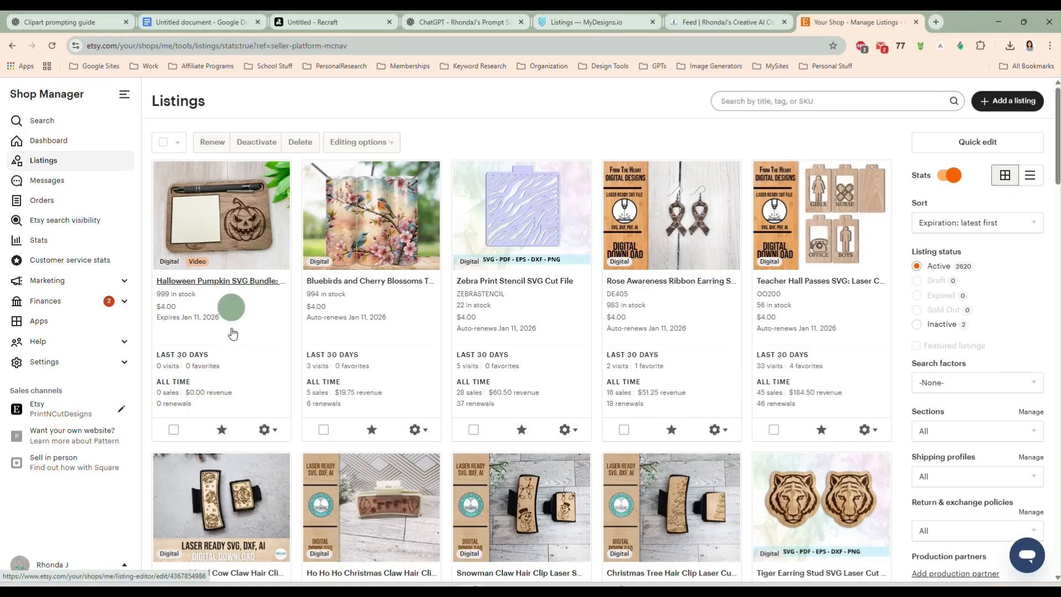
{"action": "left_click", "coordinate": [266, 429]}
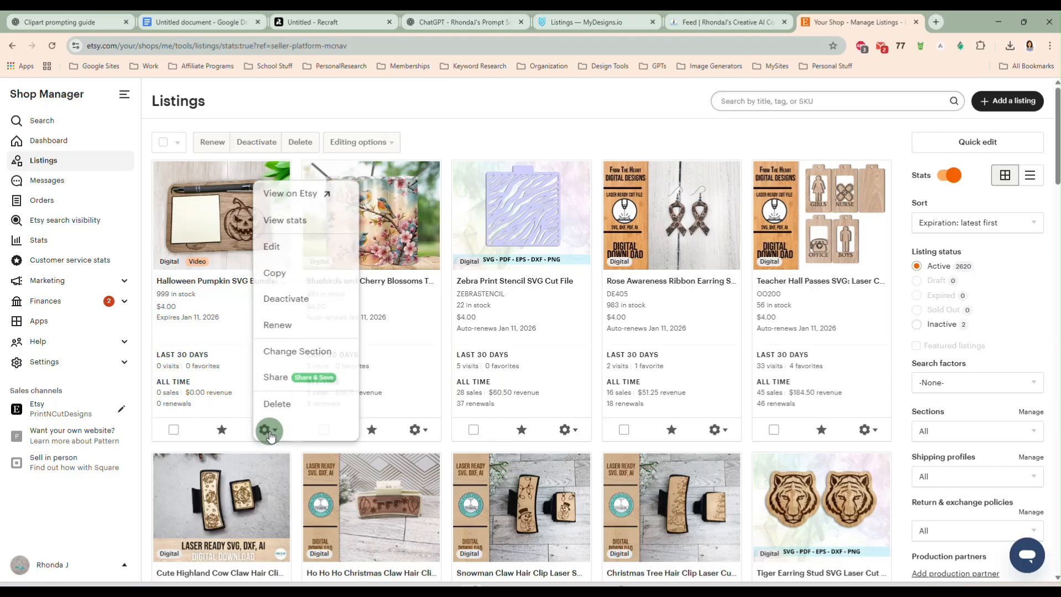
{"action": "left_click", "coordinate": [284, 198]}
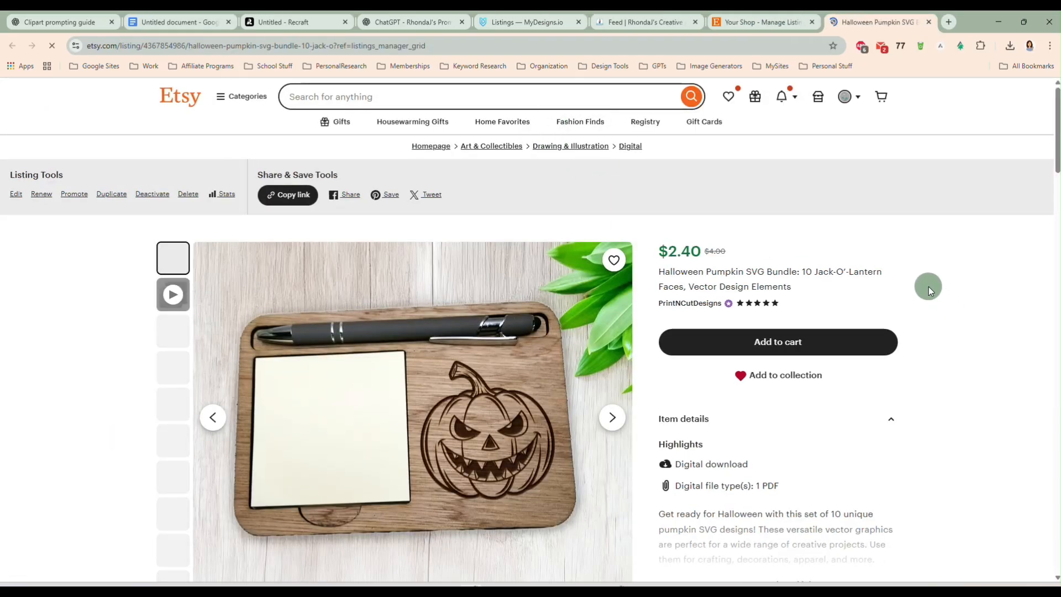
Step: Review the live pumpkin listing's video and its sweatshirt, wooden box, slate coaster and pillow mockup images
{"action": "scroll", "coordinate": [926, 287], "scroll_direction": "down", "scroll_amount": 2}
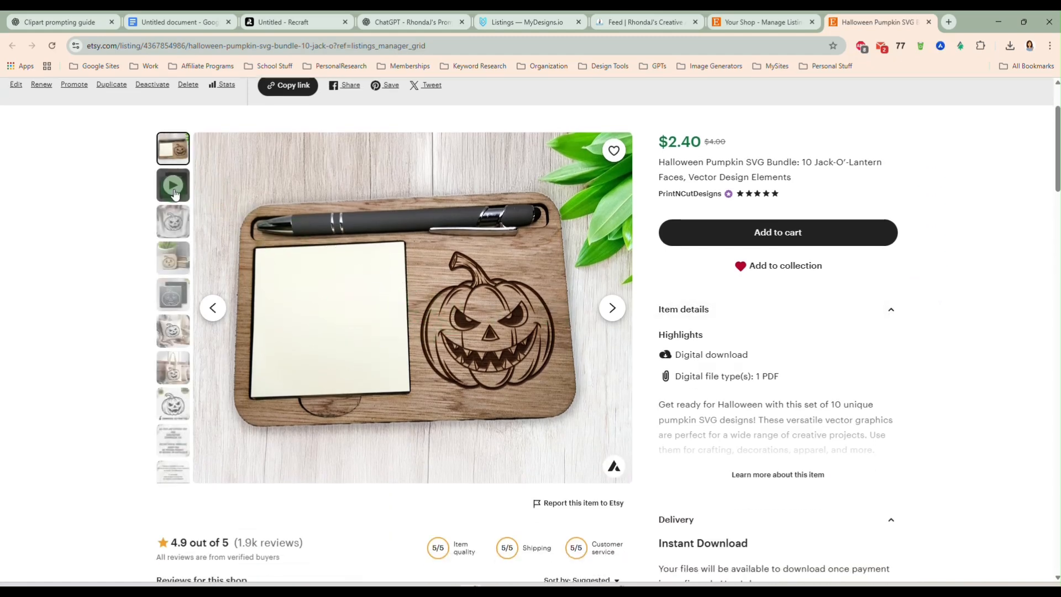
{"action": "left_click", "coordinate": [173, 187]}
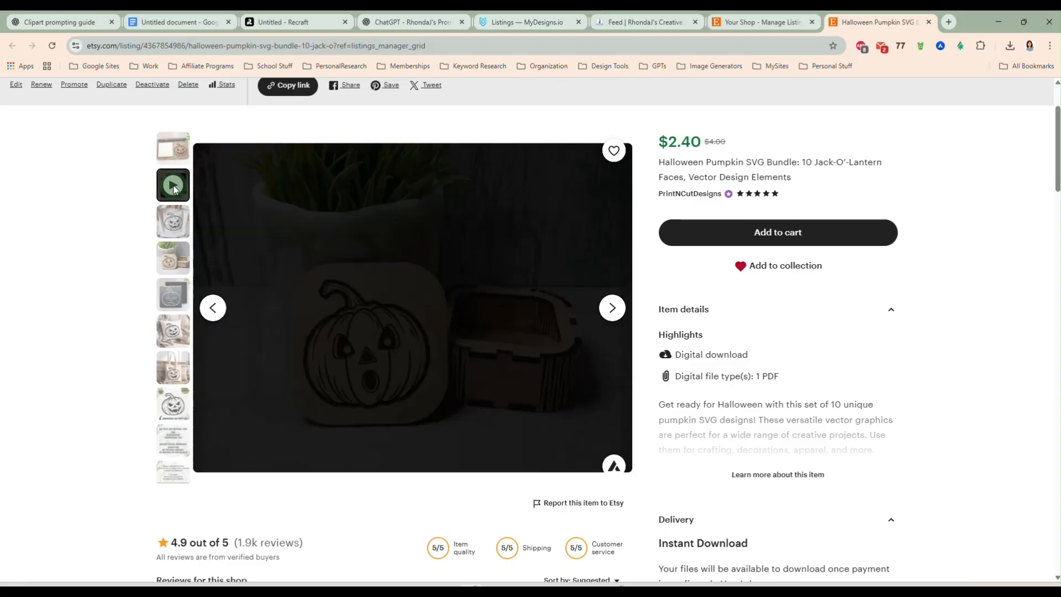
{"action": "left_click", "coordinate": [178, 232]}
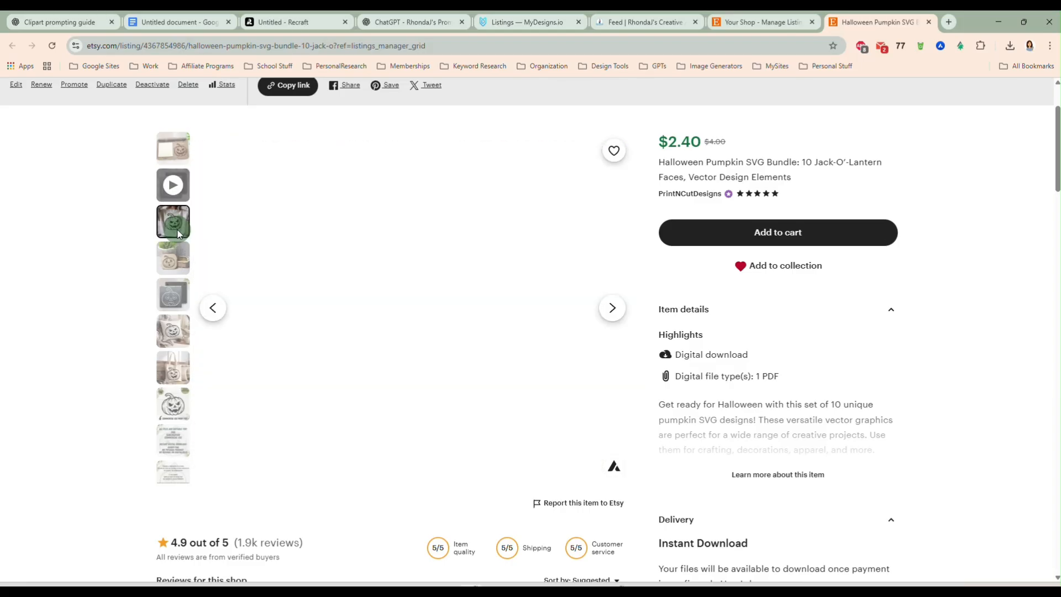
{"action": "left_click", "coordinate": [174, 267]}
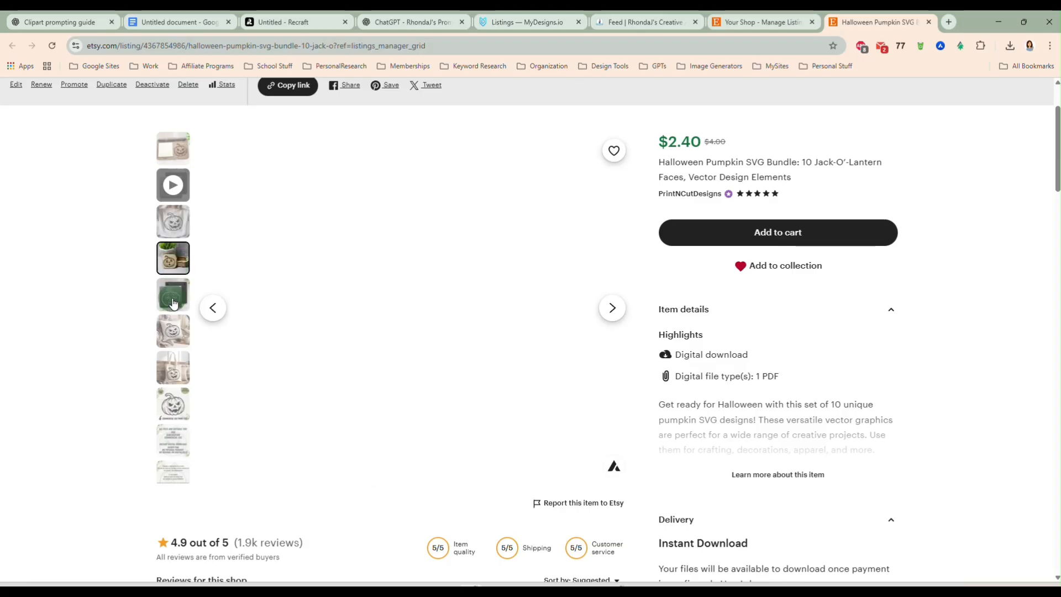
{"action": "left_click", "coordinate": [172, 295]}
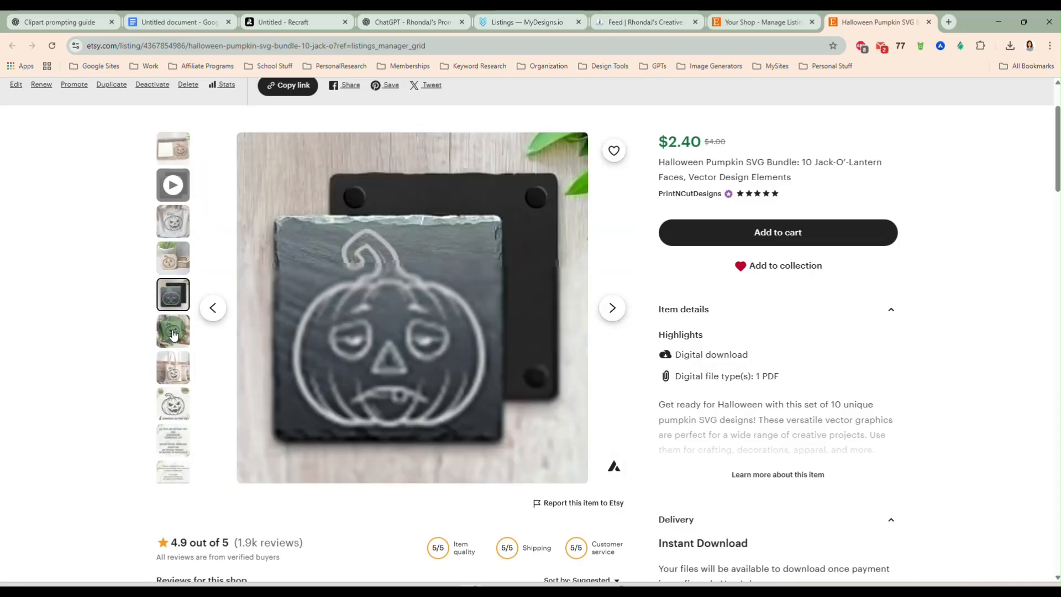
{"action": "left_click", "coordinate": [173, 333]}
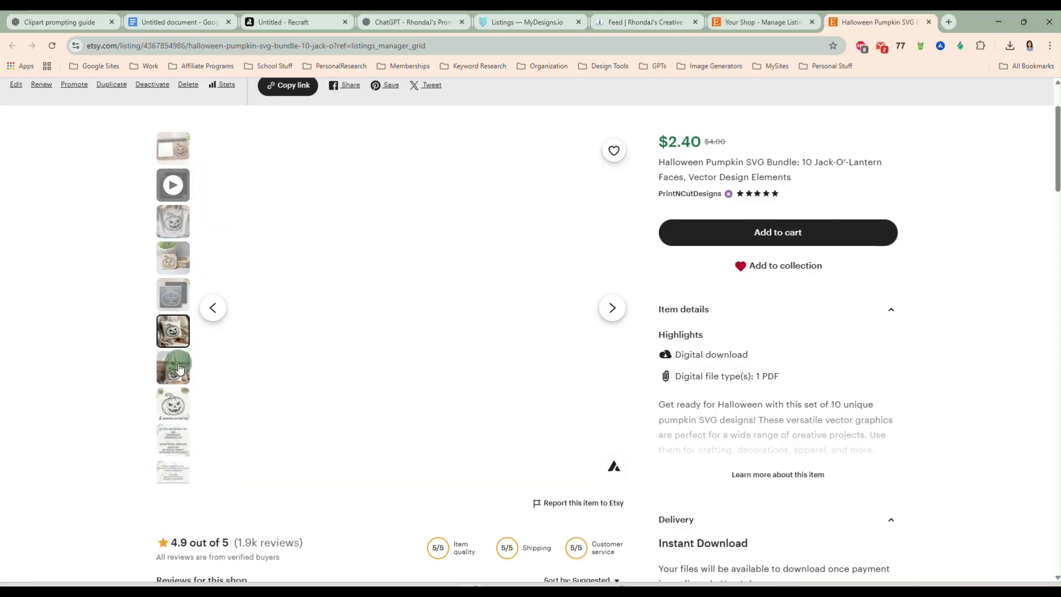